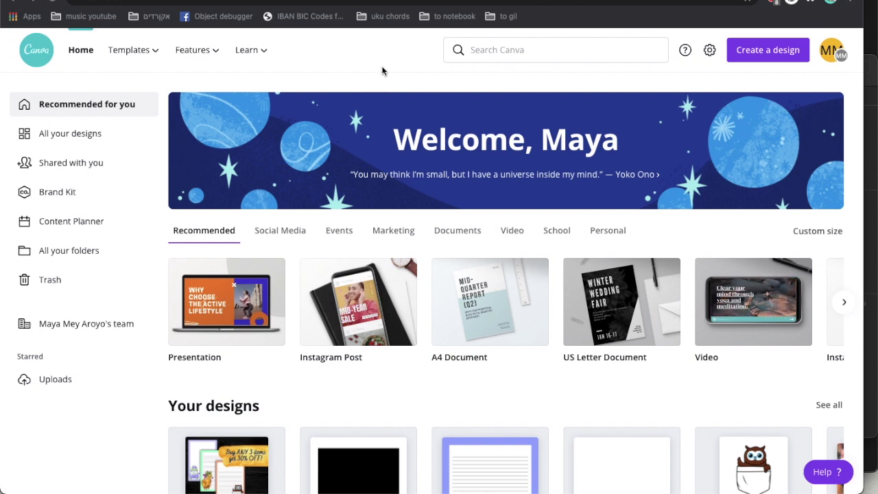
Create a new blank design with a custom size of 7 by 10 inches
{"action": "left_click", "coordinate": [763, 54]}
{"action": "left_click", "coordinate": [707, 378]}
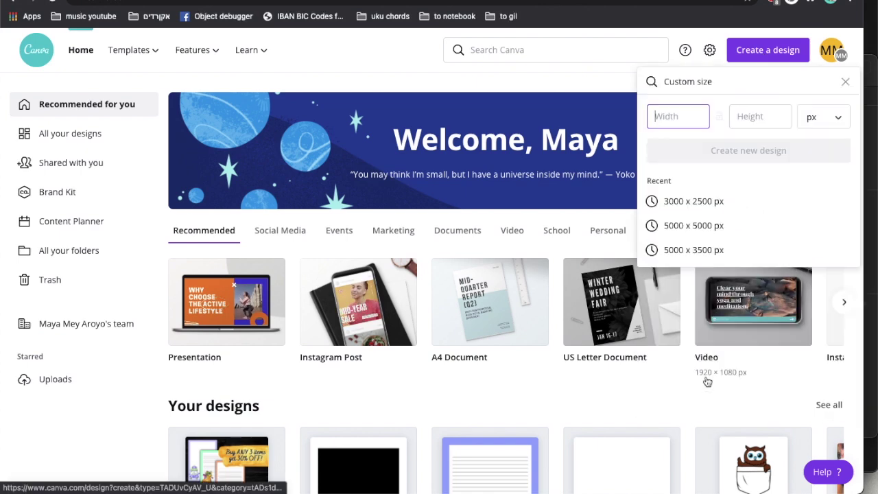
{"action": "left_click", "coordinate": [828, 123]}
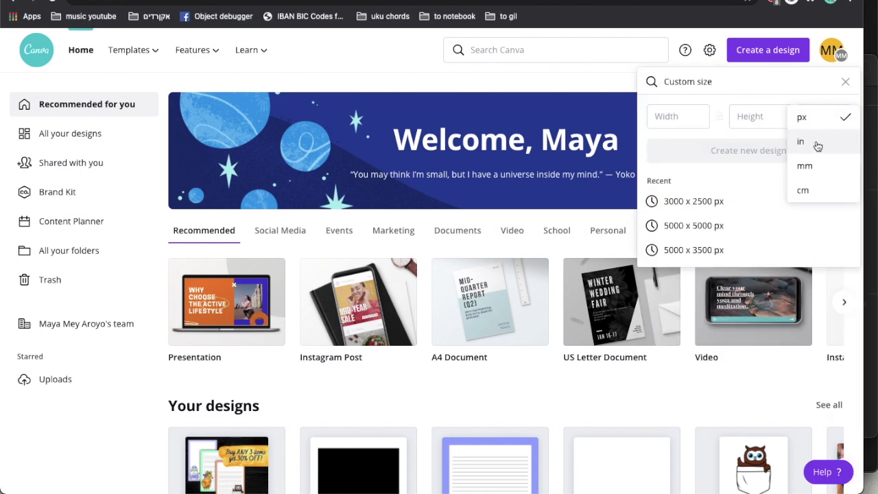
{"action": "left_click", "coordinate": [818, 142]}
{"action": "left_click", "coordinate": [676, 120]}
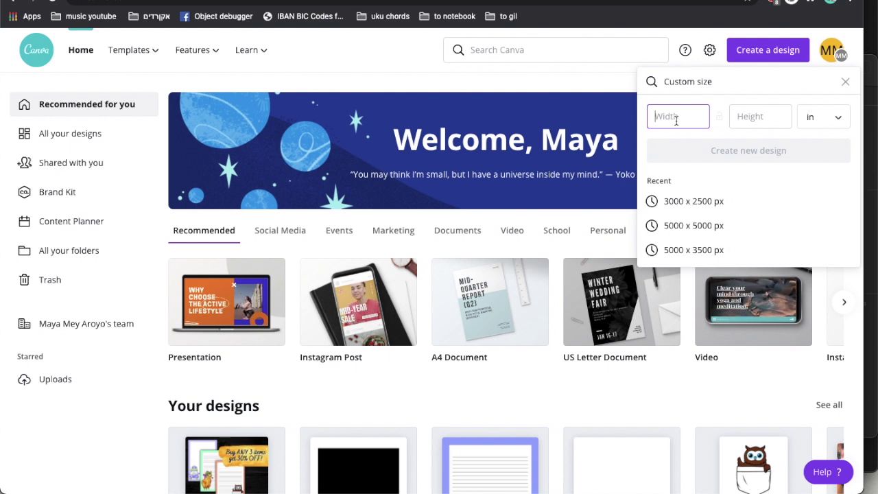
{"action": "type", "text": "7"}
{"action": "key", "text": "Tab"}
{"action": "type", "text": "10"}
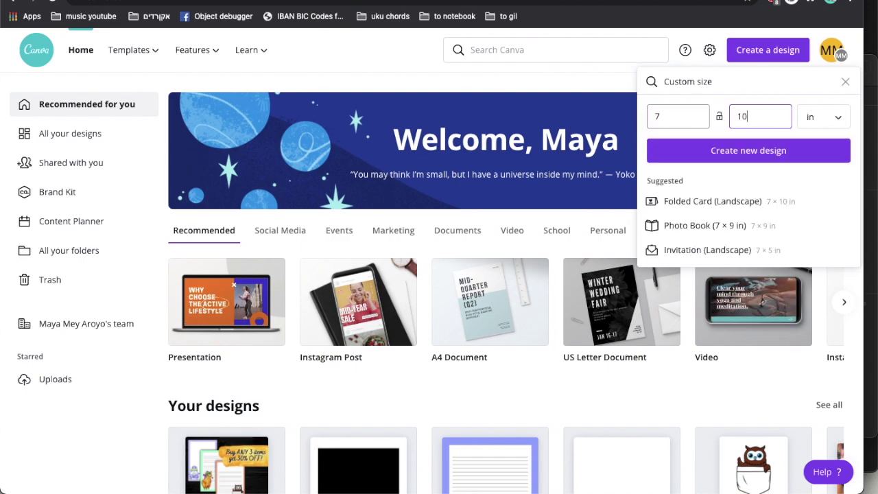
{"action": "key", "text": "Return"}
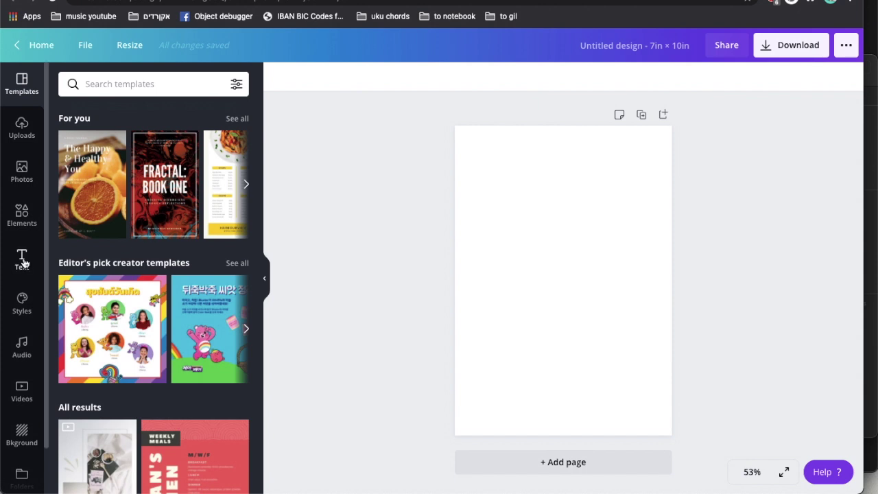
Add the heading "back" on the upper half of the page and a copy reading "front" on the lower half
{"action": "left_click", "coordinate": [23, 262]}
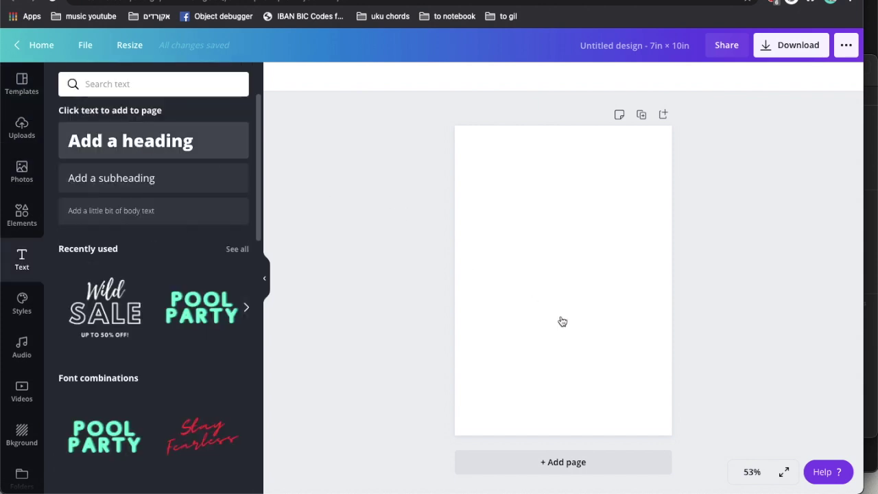
{"action": "key", "text": "t"}
{"action": "type", "text": "back"}
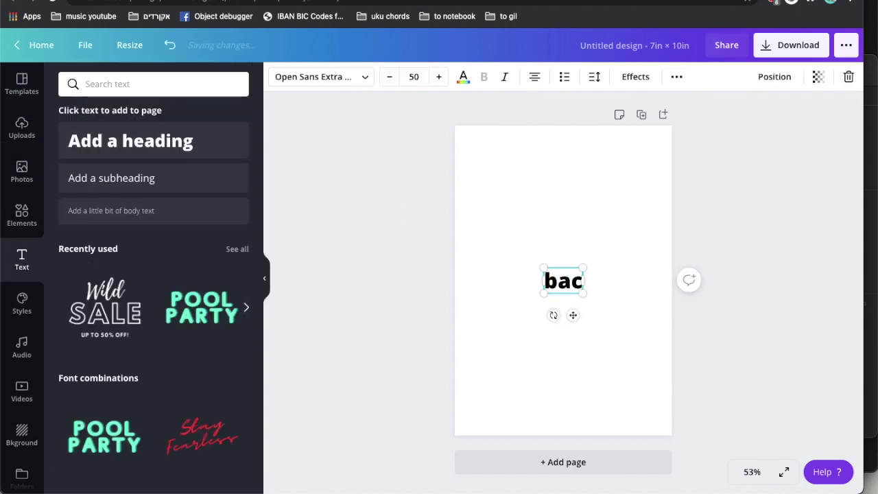
{"action": "left_click", "coordinate": [633, 237]}
{"action": "left_click_drag", "start_coordinate": [574, 286], "coordinate": [563, 339]}
{"action": "double_click", "coordinate": [561, 338]}
{"action": "type", "text": "front"}
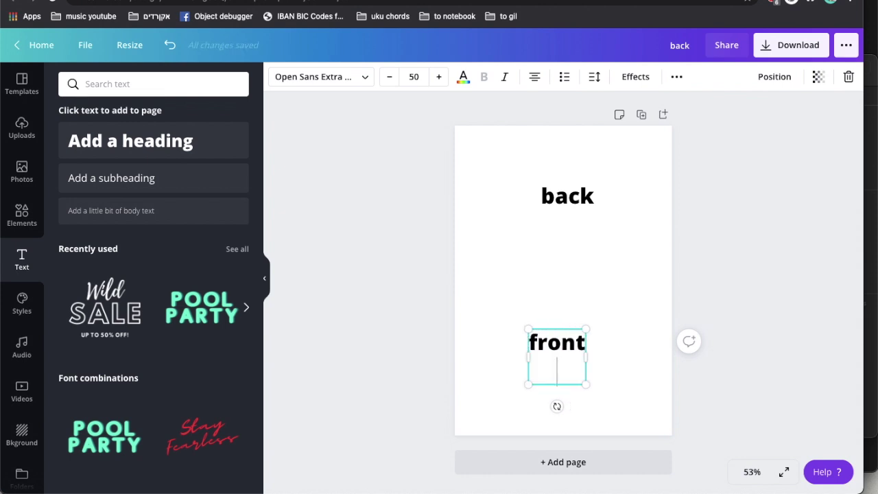
{"action": "left_click", "coordinate": [668, 315]}
Rotate the "back" text upside down, and delete both text labels from the page
{"action": "left_click", "coordinate": [568, 198]}
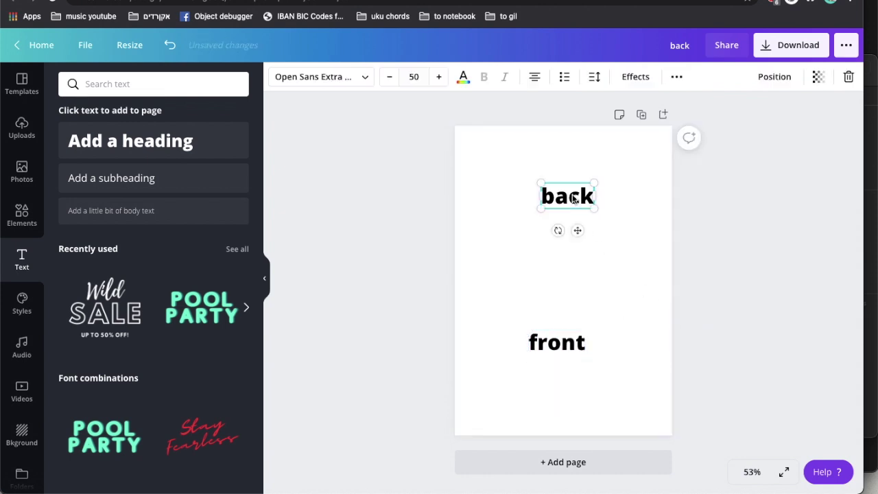
{"action": "left_click_drag", "start_coordinate": [560, 231], "coordinate": [579, 162]}
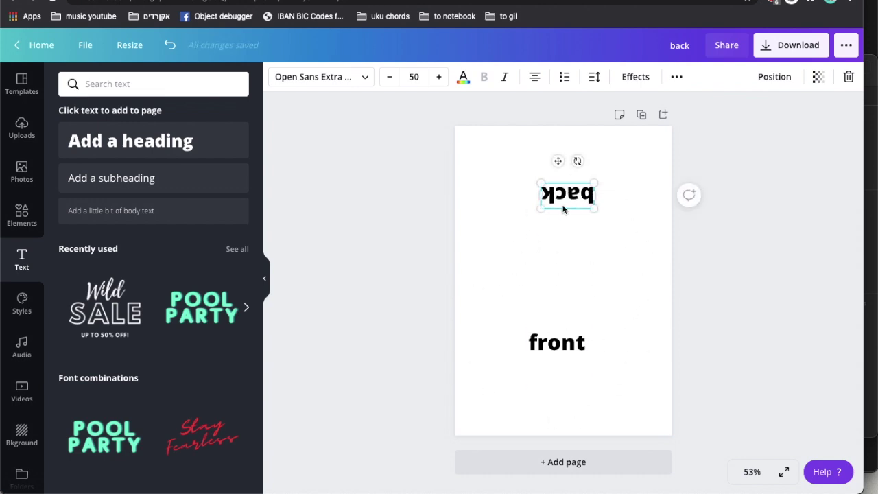
{"action": "key", "text": "Delete"}
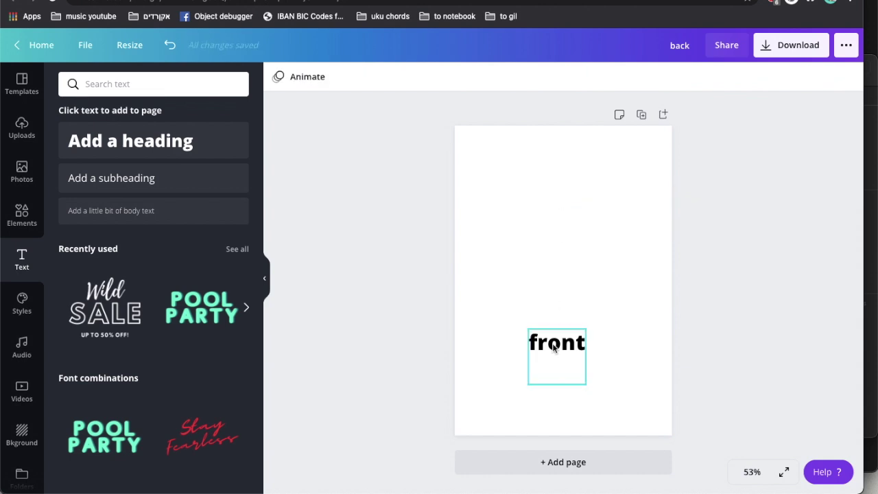
{"action": "left_click", "coordinate": [552, 343]}
{"action": "key", "text": "Delete"}
Add a square shape and stretch it to cover the full width of the page's lower half
{"action": "left_click", "coordinate": [22, 214]}
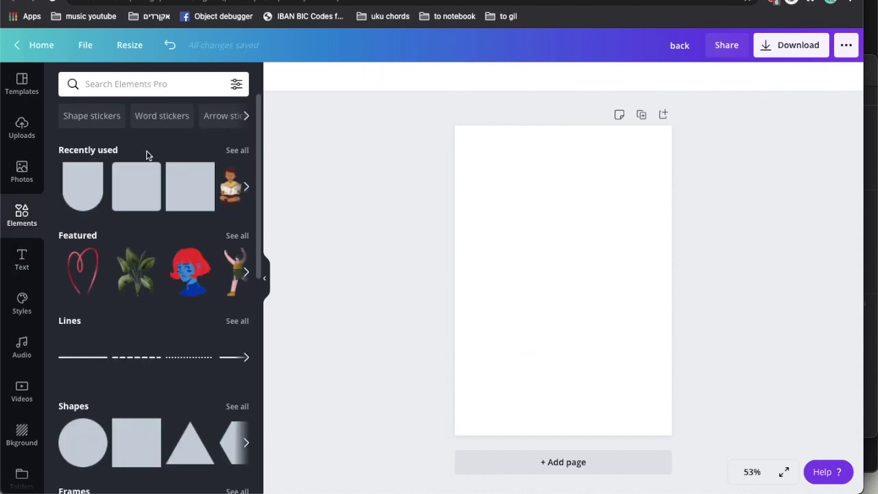
{"action": "left_click", "coordinate": [193, 187]}
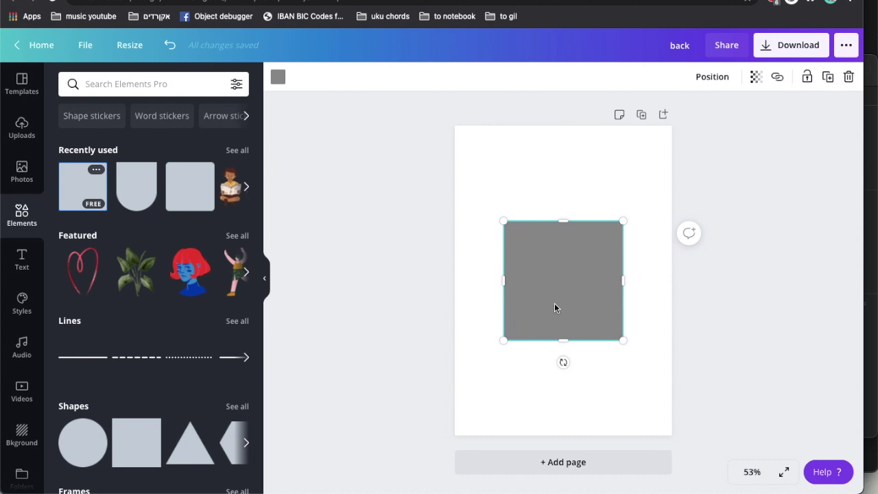
{"action": "left_click_drag", "start_coordinate": [557, 303], "coordinate": [508, 394]}
{"action": "left_click_drag", "start_coordinate": [574, 375], "coordinate": [665, 365]}
{"action": "left_click_drag", "start_coordinate": [563, 316], "coordinate": [564, 282]}
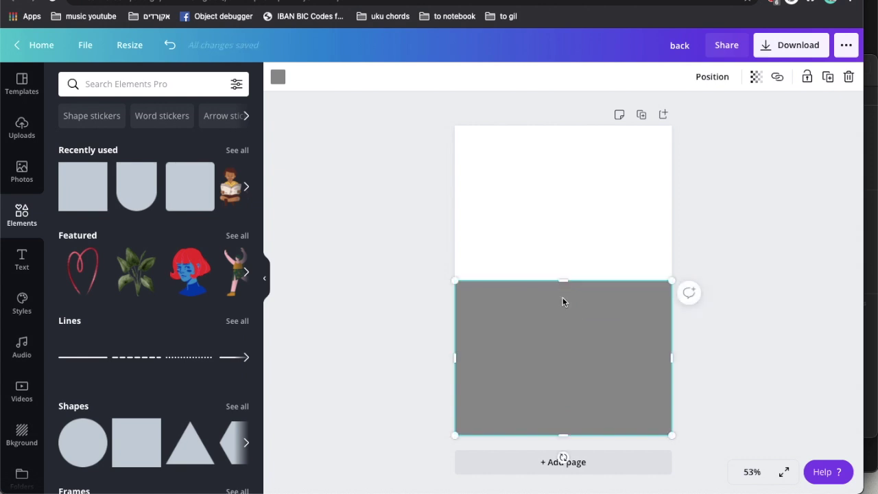
Duplicate the gray rectangle and align the copy over the page's upper half
{"action": "key", "text": "shift+Right"}
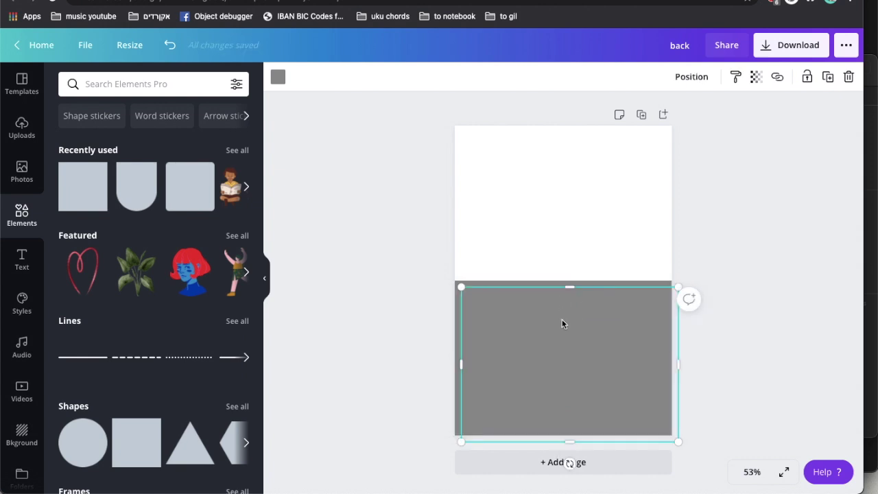
{"action": "key", "text": "ctrl+d"}
{"action": "left_click_drag", "start_coordinate": [564, 178], "coordinate": [557, 160]}
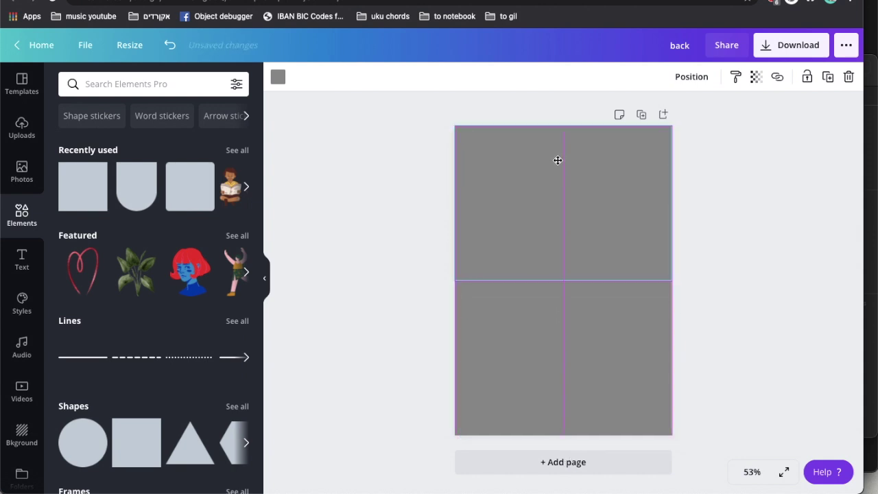
Place the red-haired woman illustration on the lower half of the page, and delete it
{"action": "left_click", "coordinate": [185, 276]}
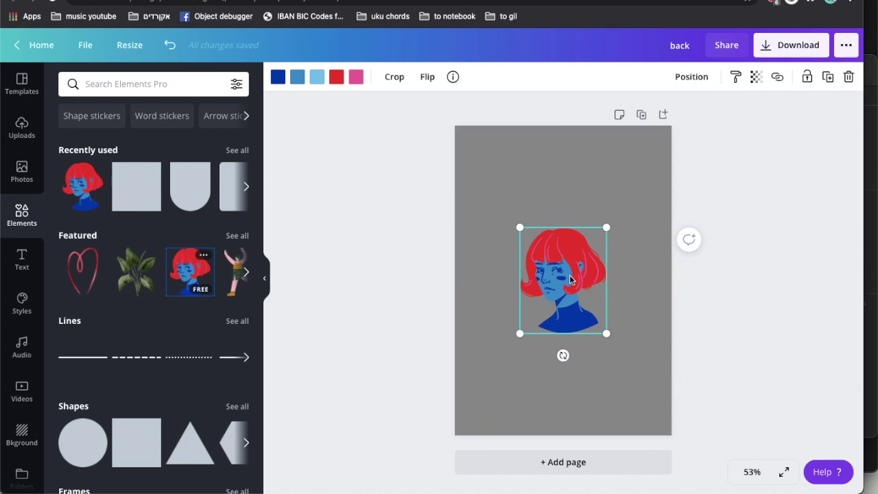
{"action": "left_click_drag", "start_coordinate": [569, 286], "coordinate": [572, 353]}
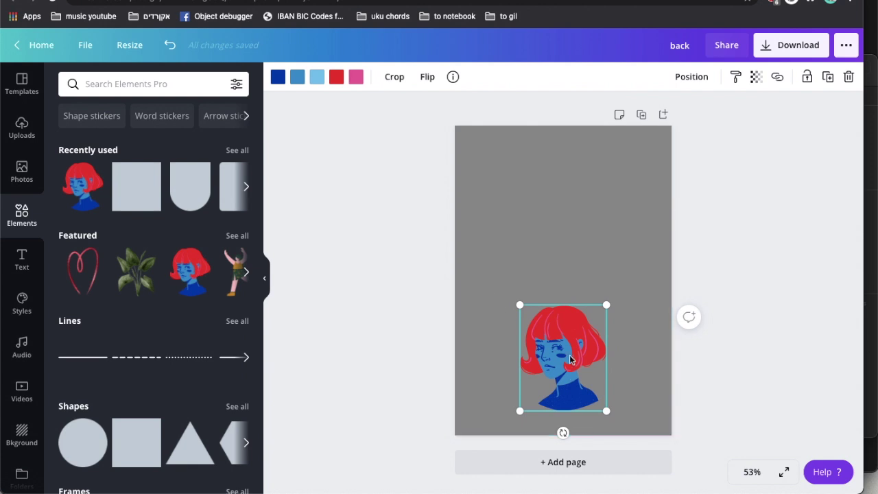
{"action": "key", "text": "Delete"}
Search the elements library for "easter" graphics
{"action": "left_click", "coordinate": [552, 228]}
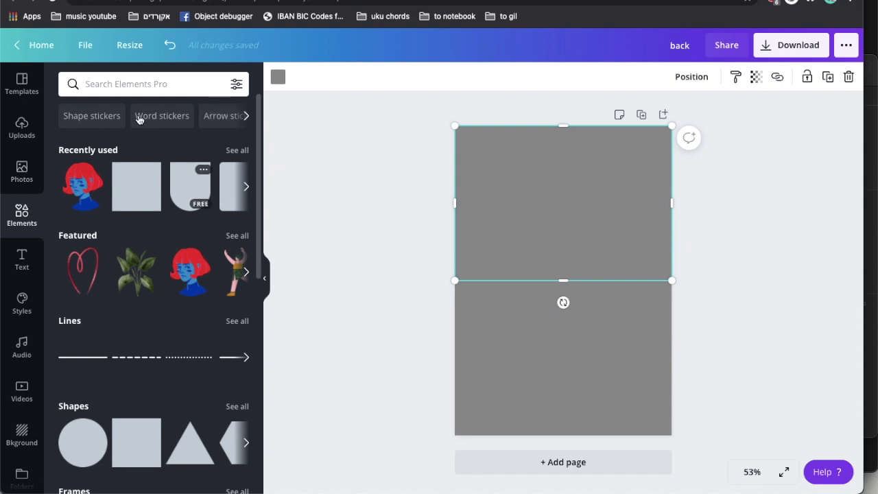
{"action": "left_click", "coordinate": [131, 88]}
{"action": "type", "text": "easter"}
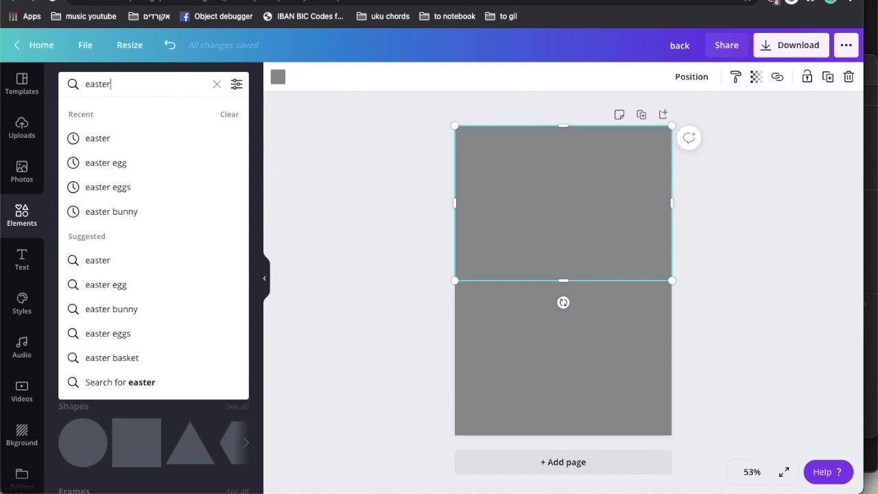
{"action": "key", "text": "Return"}
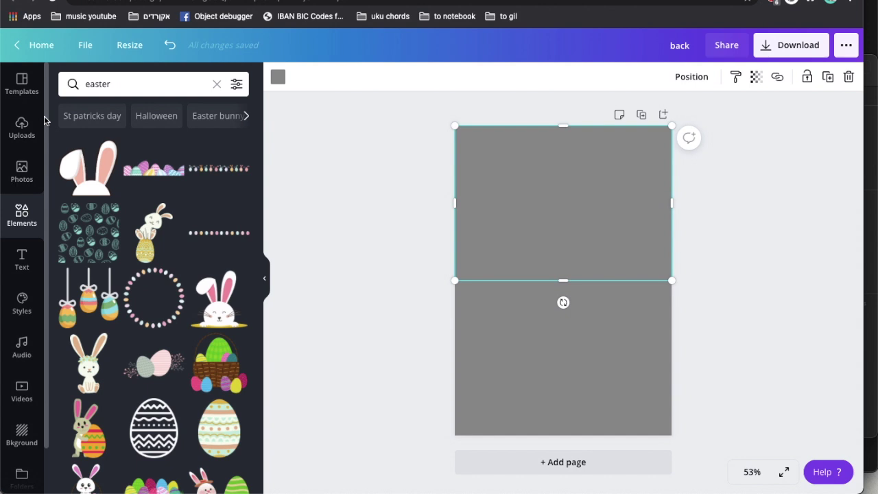
Insert the uploaded daisy pot image, scale it to about 2.8 by 3.4 inches and place it in the page's lower right area
{"action": "left_click", "coordinate": [22, 129]}
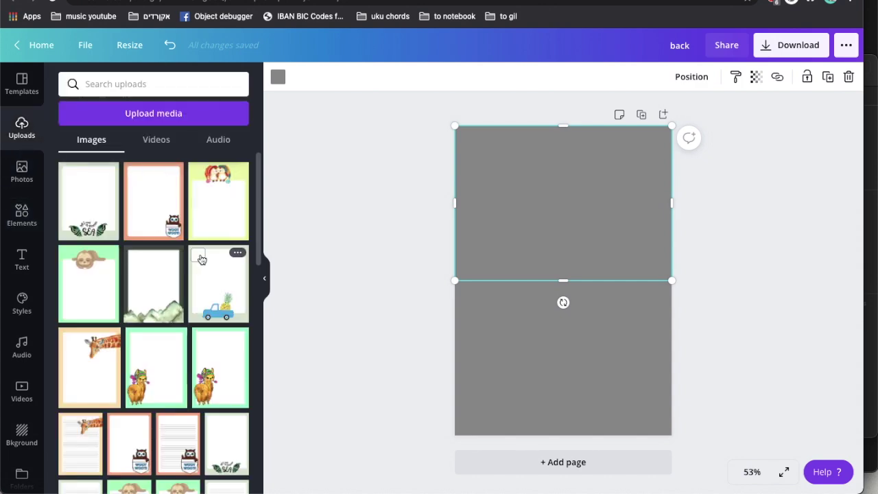
{"action": "scroll", "coordinate": [178, 240], "scroll_direction": "down", "scroll_amount": 10}
{"action": "scroll", "coordinate": [201, 257], "scroll_direction": "down", "scroll_amount": 5}
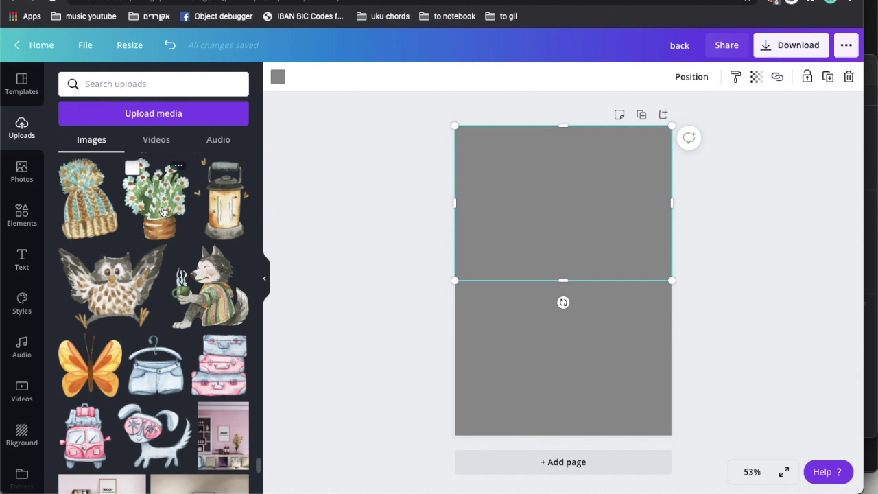
{"action": "left_click", "coordinate": [163, 210]}
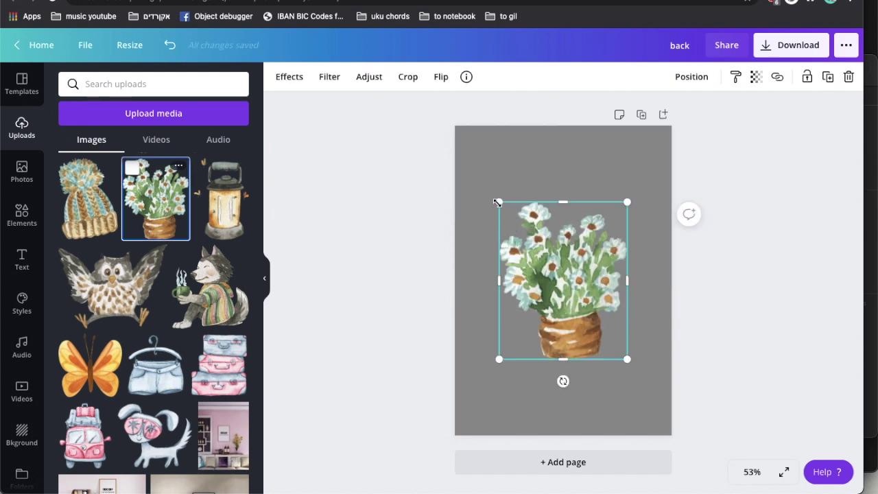
{"action": "left_click_drag", "start_coordinate": [498, 203], "coordinate": [537, 256]}
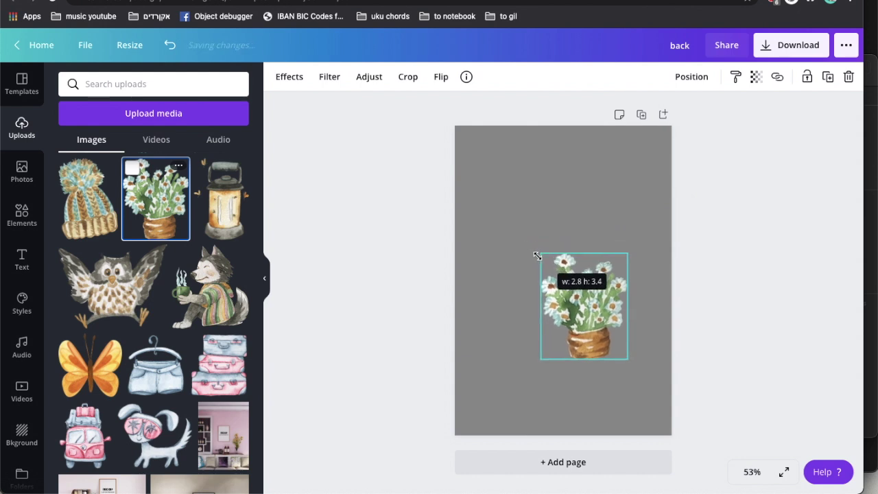
{"action": "left_click_drag", "start_coordinate": [576, 317], "coordinate": [611, 369]}
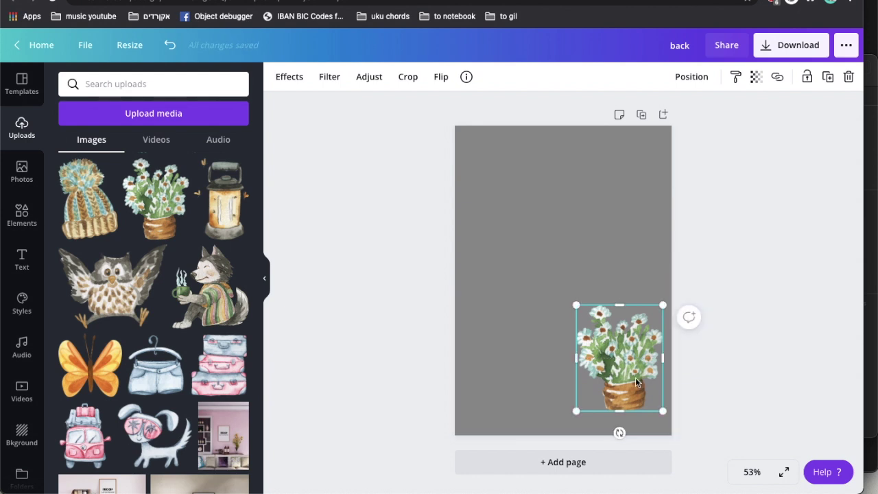
Try the Marine, Sangria, Parakeet and Marmalade ColorMix effects on the daisy pot image, and discard them
{"action": "left_click", "coordinate": [288, 77]}
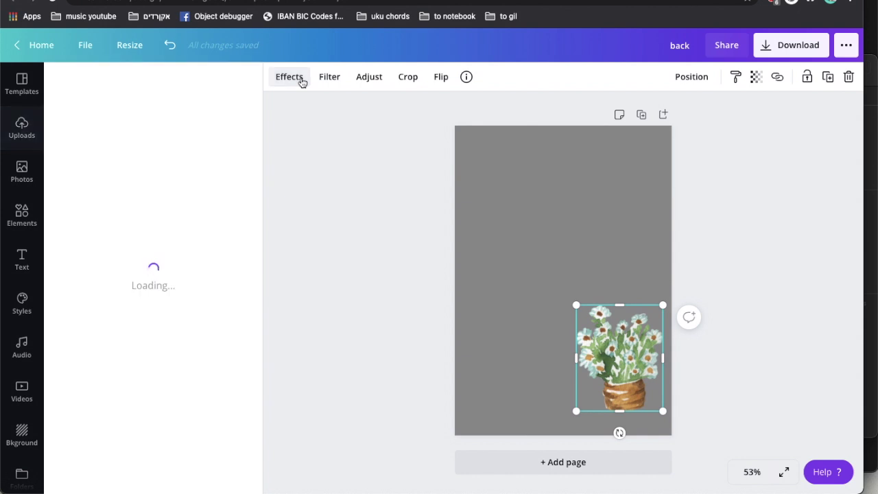
{"action": "scroll", "coordinate": [240, 401], "scroll_direction": "down", "scroll_amount": 1}
{"action": "left_click", "coordinate": [247, 401]}
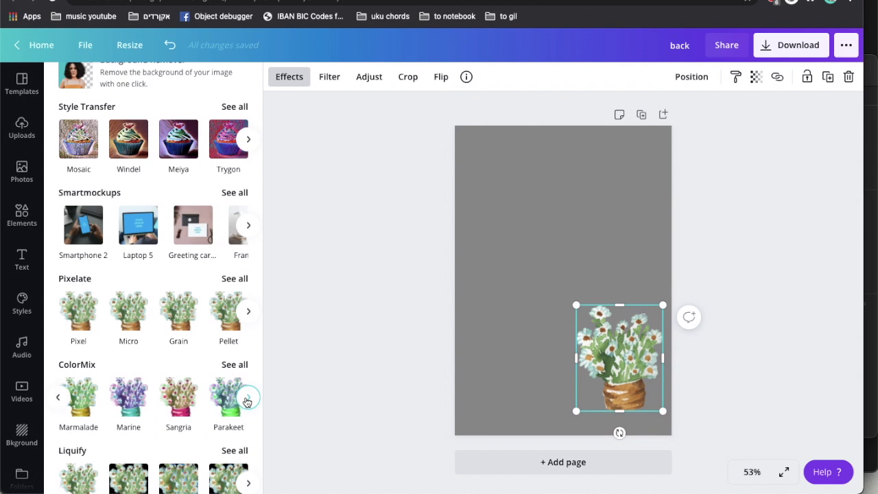
{"action": "left_click", "coordinate": [129, 409]}
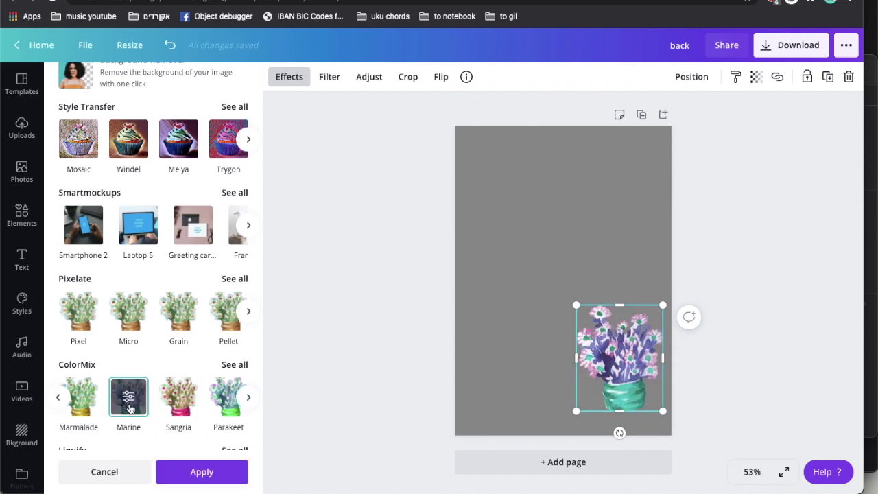
{"action": "left_click", "coordinate": [178, 407]}
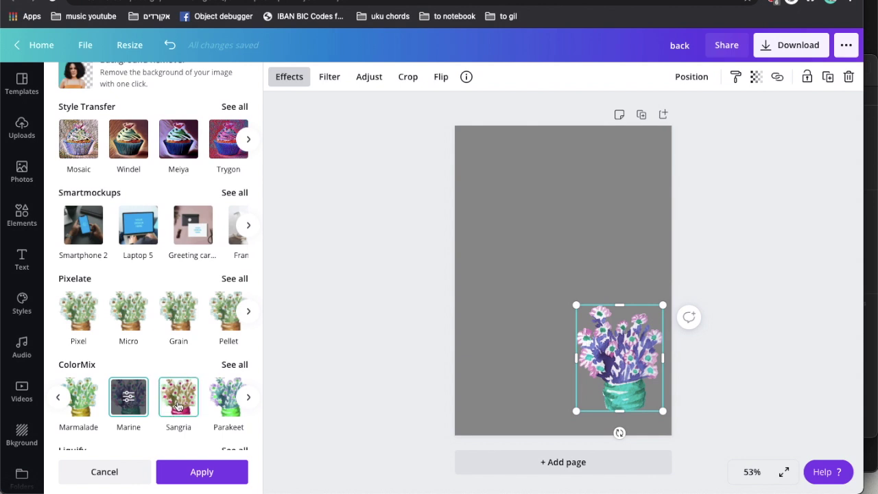
{"action": "left_click", "coordinate": [223, 407]}
{"action": "left_click", "coordinate": [184, 407]}
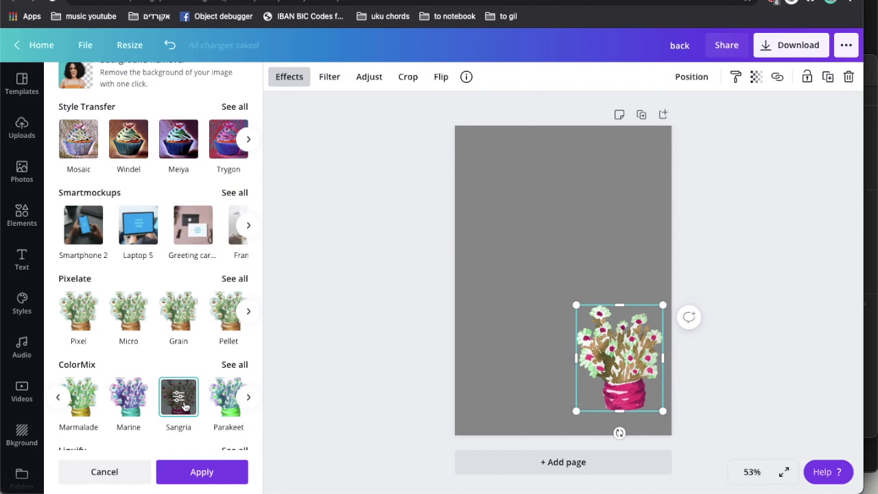
{"action": "left_click", "coordinate": [85, 401]}
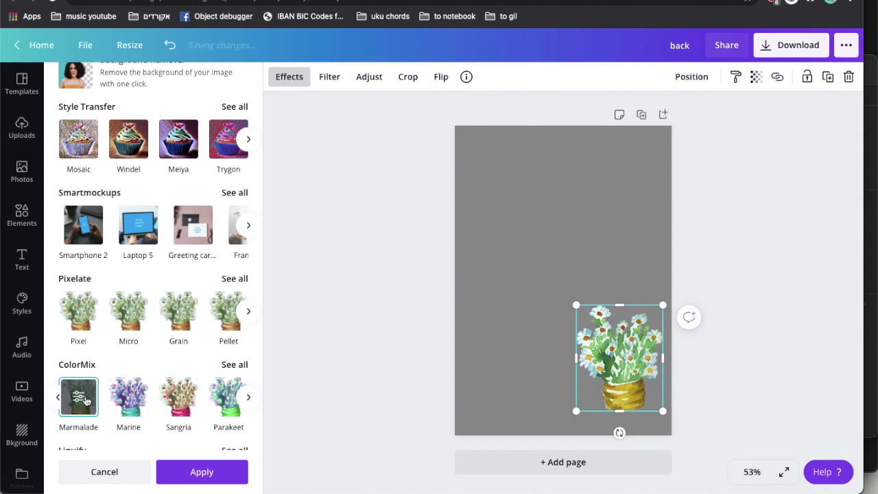
{"action": "left_click", "coordinate": [111, 472]}
Apply the Marine ColorMix effect to the daisy pot image, and select the lower gray rectangle
{"action": "left_click", "coordinate": [135, 408]}
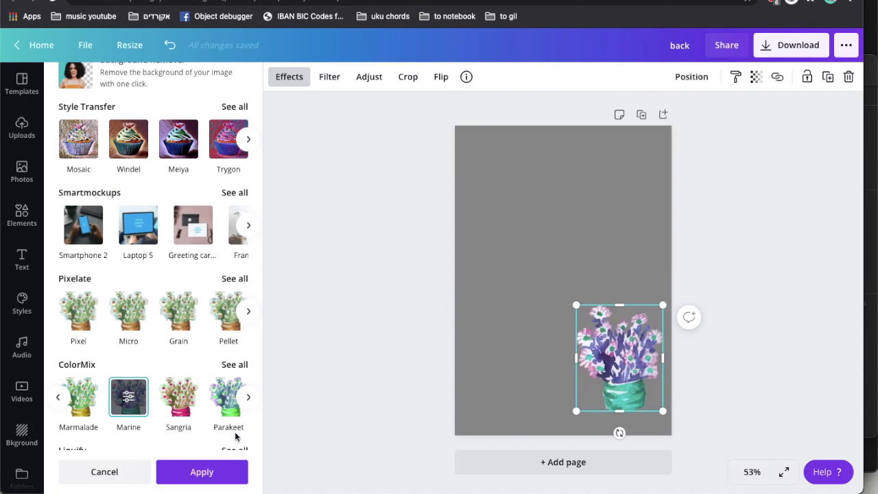
{"action": "left_click", "coordinate": [230, 470]}
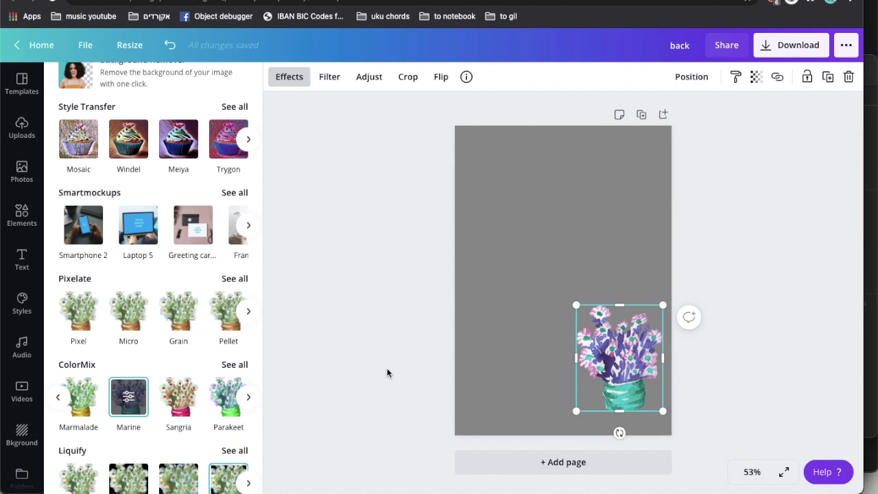
{"action": "key", "text": "Escape"}
{"action": "left_click", "coordinate": [556, 368]}
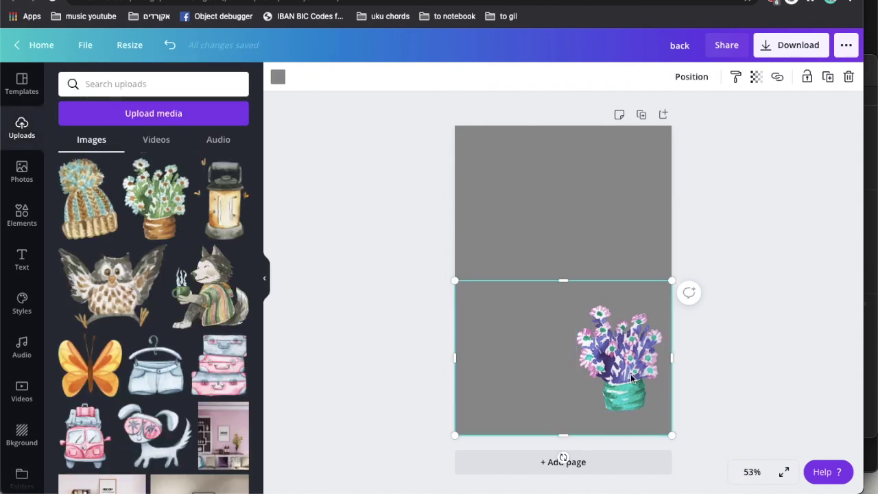
Enlarge the flower pot image slightly and place it at the right side of the page's lower half
{"action": "left_click", "coordinate": [646, 377]}
{"action": "left_click_drag", "start_coordinate": [662, 411], "coordinate": [705, 447]}
{"action": "left_click_drag", "start_coordinate": [635, 396], "coordinate": [610, 386]}
{"action": "left_click_drag", "start_coordinate": [552, 442], "coordinate": [579, 410]}
{"action": "left_click_drag", "start_coordinate": [623, 382], "coordinate": [618, 380]}
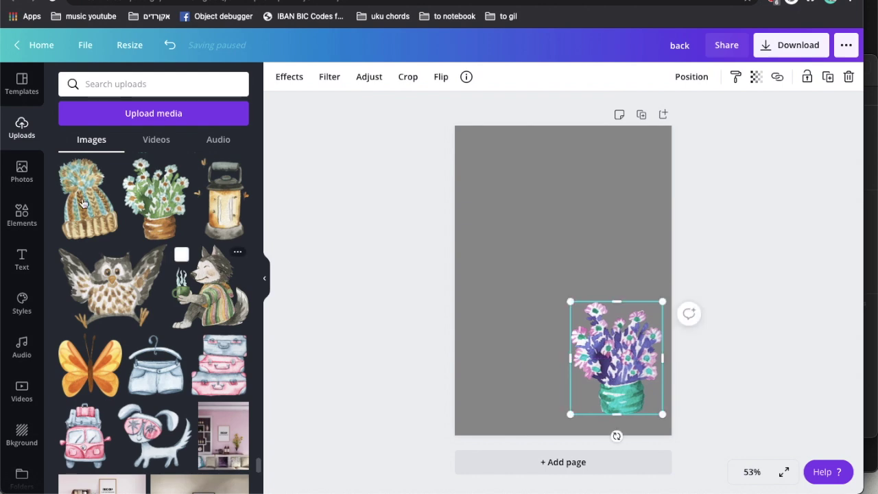
Add a heading reading "Happy Easter" split over two lines
{"action": "left_click", "coordinate": [21, 254]}
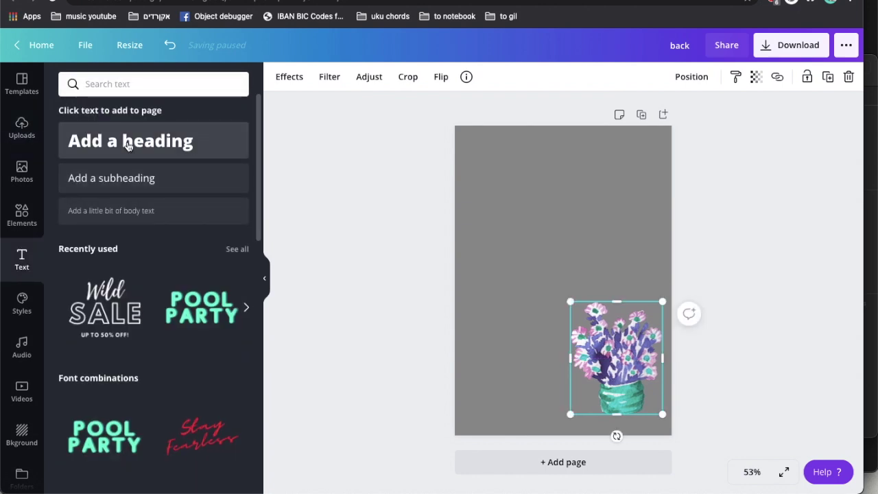
{"action": "left_click", "coordinate": [126, 143]}
{"action": "type", "text": "Happy"}
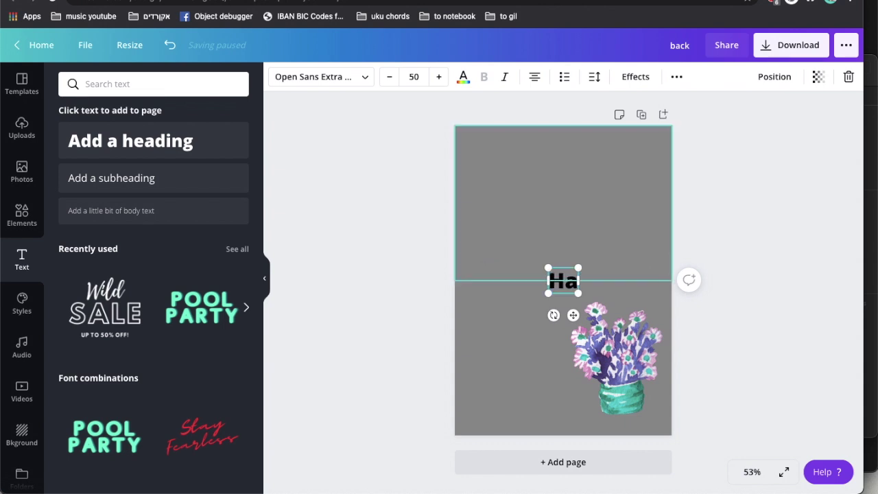
{"action": "key", "text": "Return"}
{"action": "type", "text": "Easter"}
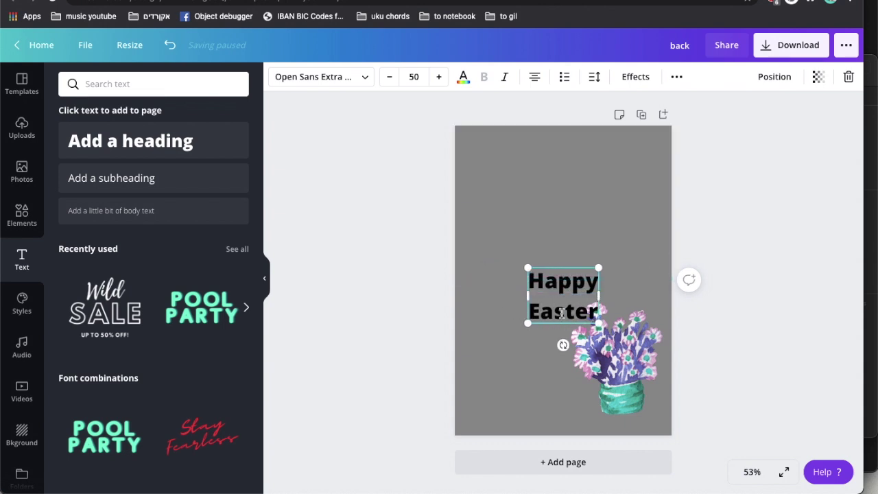
Reduce the "Happy Easter" heading's line height to 0.57 and move the heading to the left of the flower pot
{"action": "left_click", "coordinate": [594, 77]}
{"action": "left_click_drag", "start_coordinate": [699, 146], "coordinate": [664, 146]}
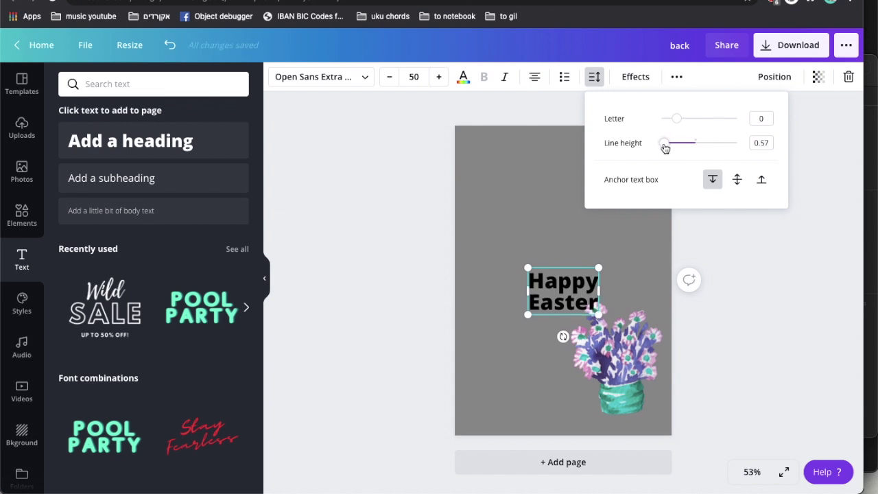
{"action": "left_click", "coordinate": [617, 292]}
{"action": "left_click", "coordinate": [546, 295]}
{"action": "left_click_drag", "start_coordinate": [540, 276], "coordinate": [489, 334]}
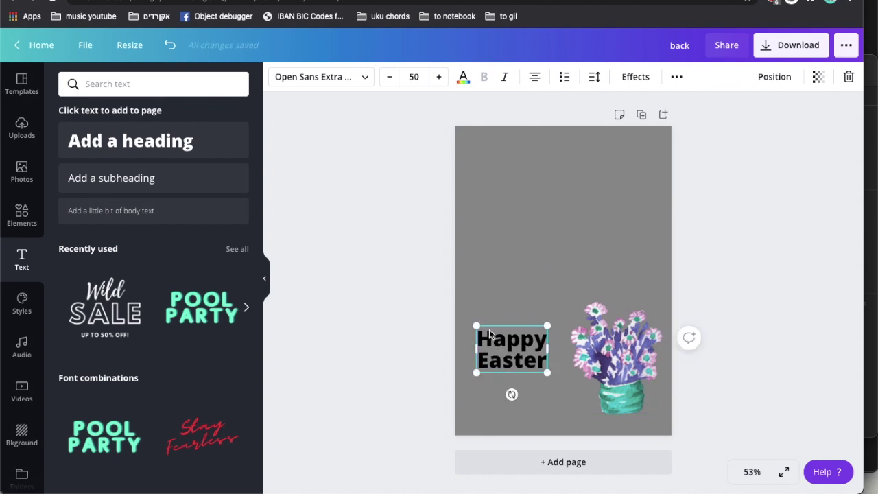
Enlarge the heading to font size 66.5 and shift it slightly up and left, clear of the flowers
{"action": "left_click", "coordinate": [330, 79]}
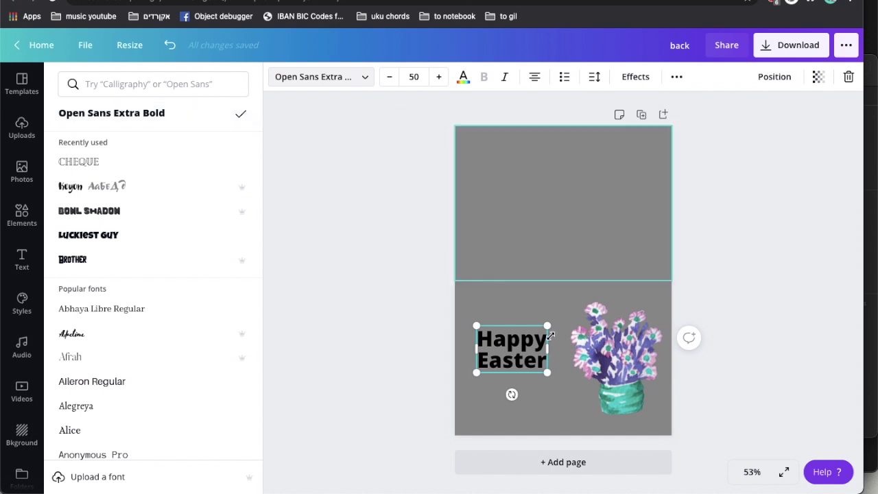
{"action": "left_click_drag", "start_coordinate": [547, 373], "coordinate": [570, 388]}
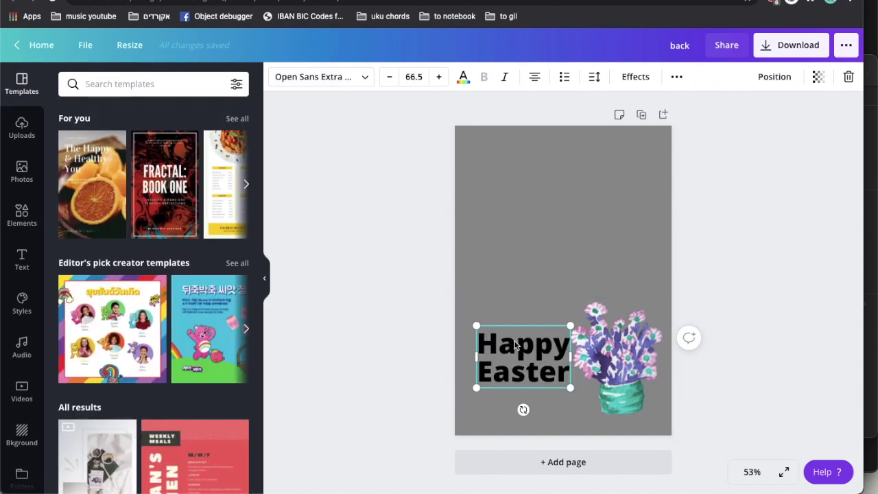
{"action": "left_click_drag", "start_coordinate": [533, 355], "coordinate": [525, 351]}
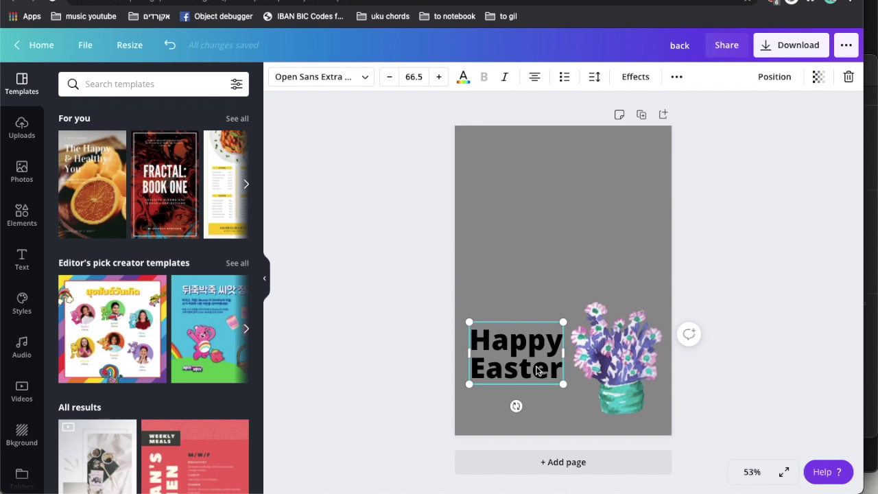
Search the fonts for "thin", try Wire One and Dosis Extra Light on the heading, and apply Amatic SC
{"action": "left_click", "coordinate": [321, 86]}
{"action": "type", "text": "thin"}
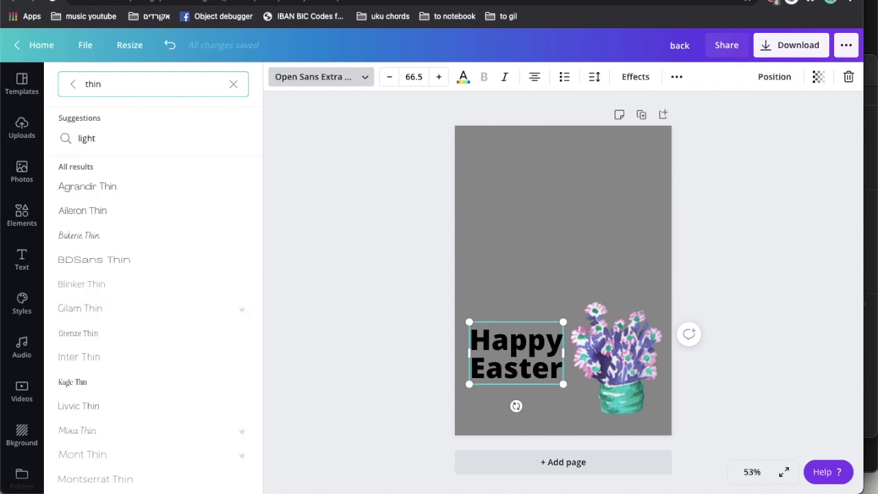
{"action": "scroll", "coordinate": [151, 308], "scroll_direction": "down", "scroll_amount": 10}
{"action": "left_click", "coordinate": [69, 210]}
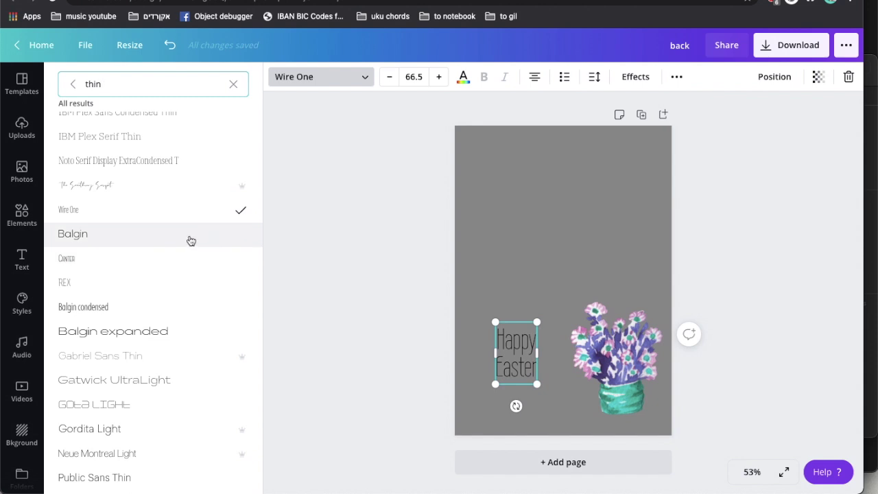
{"action": "scroll", "coordinate": [191, 240], "scroll_direction": "down", "scroll_amount": 5}
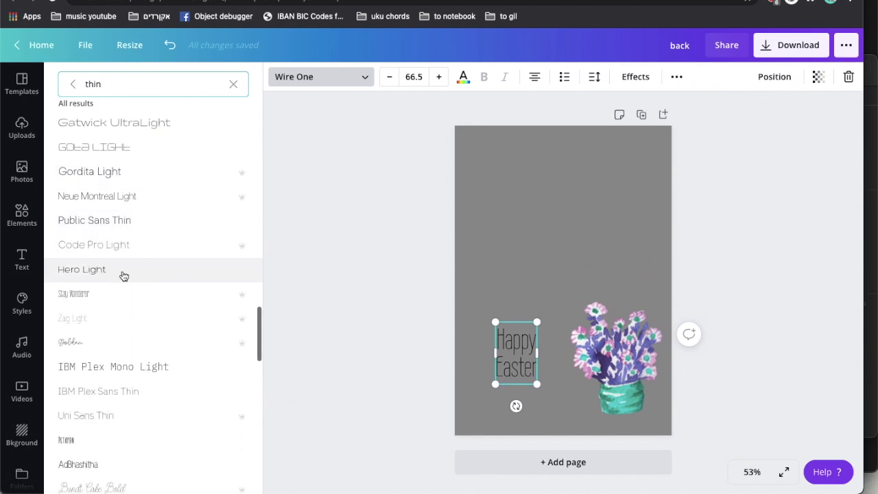
{"action": "scroll", "coordinate": [127, 315], "scroll_direction": "down", "scroll_amount": 3}
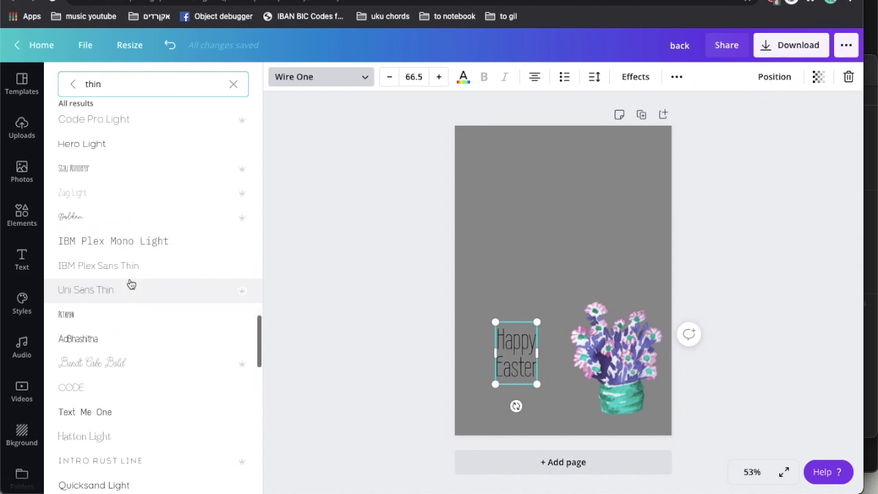
{"action": "scroll", "coordinate": [131, 284], "scroll_direction": "down", "scroll_amount": 3}
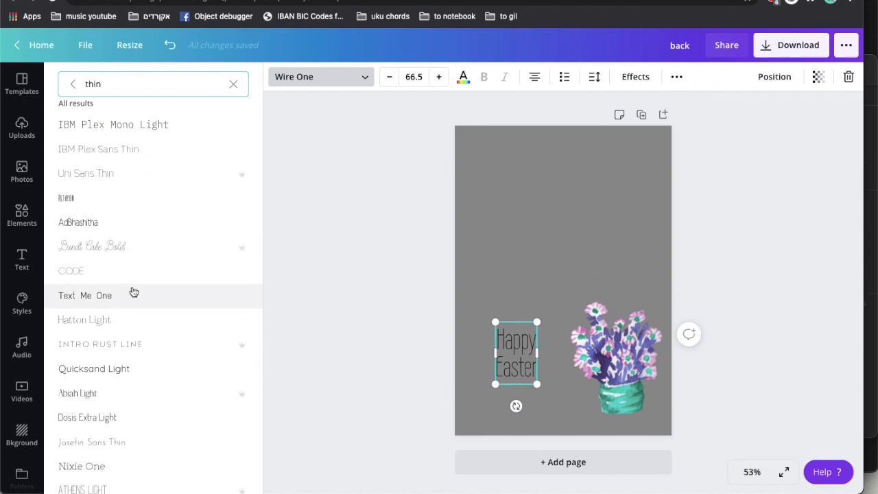
{"action": "scroll", "coordinate": [133, 292], "scroll_direction": "down", "scroll_amount": 3}
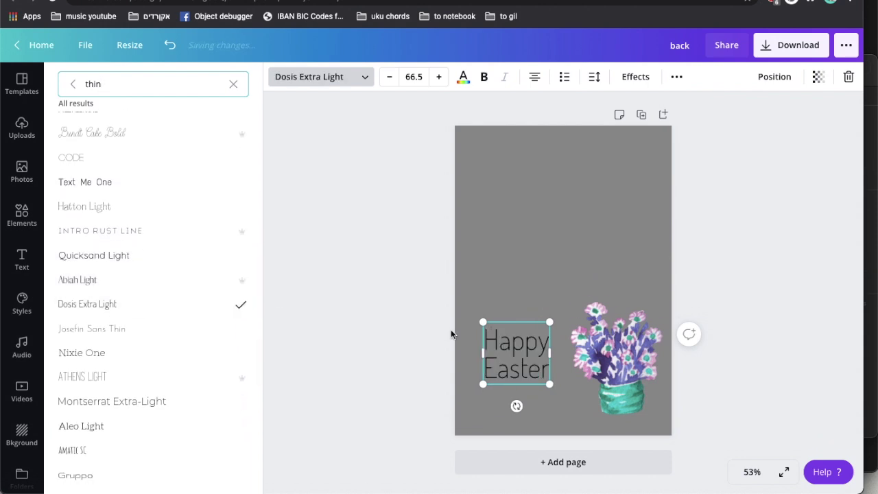
{"action": "scroll", "coordinate": [92, 339], "scroll_direction": "down", "scroll_amount": 3}
{"action": "left_click", "coordinate": [95, 352]}
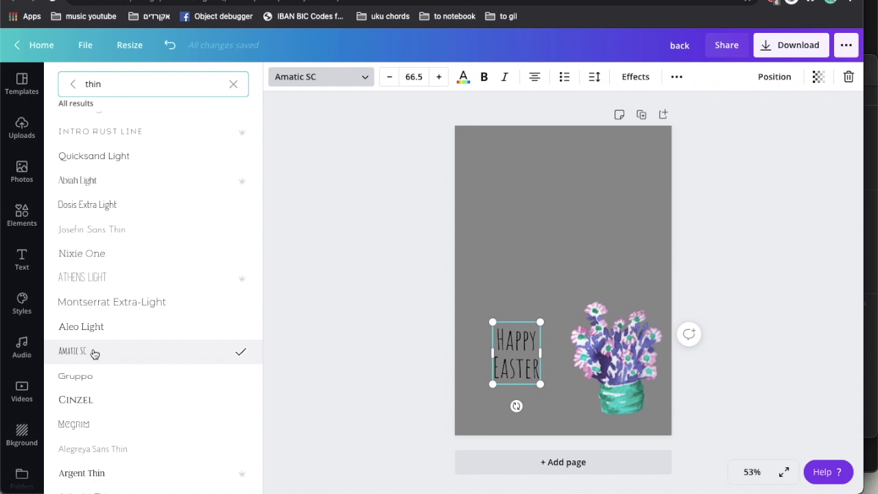
Enlarge the "Happy Easter" heading to font size 121 and tighten its line height
{"action": "left_click_drag", "start_coordinate": [540, 383], "coordinate": [578, 435]}
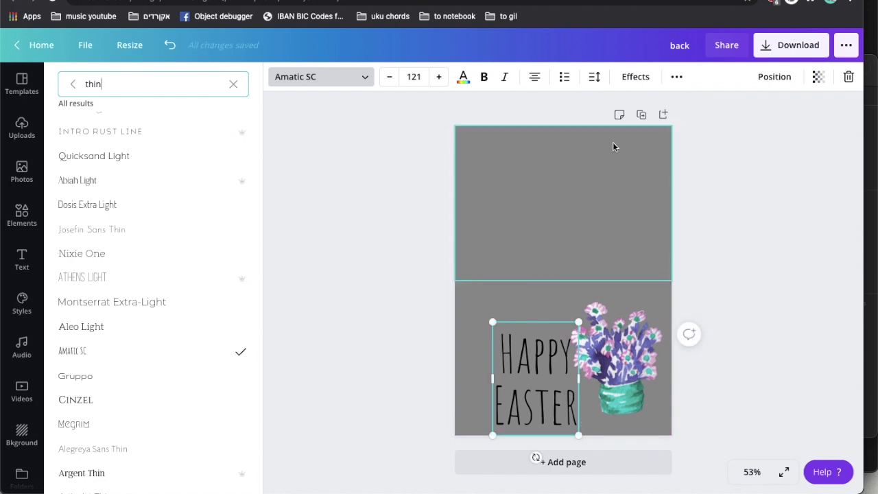
{"action": "left_click", "coordinate": [594, 76]}
{"action": "left_click_drag", "start_coordinate": [700, 145], "coordinate": [673, 142]}
{"action": "left_click", "coordinate": [747, 337]}
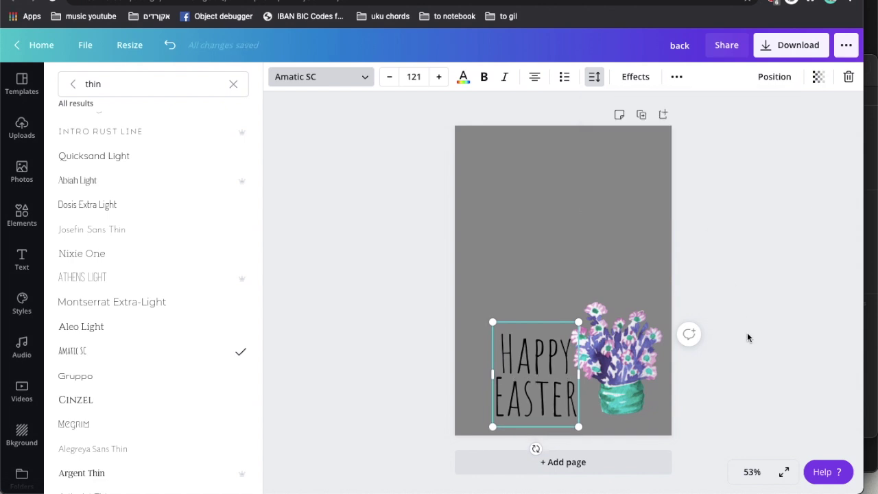
Position the heading beside the flower pot in the lower half, and remove the gray rectangle behind them
{"action": "left_click", "coordinate": [632, 406]}
{"action": "left_click", "coordinate": [524, 398]}
{"action": "left_click_drag", "start_coordinate": [524, 398], "coordinate": [506, 378]}
{"action": "left_click", "coordinate": [625, 375]}
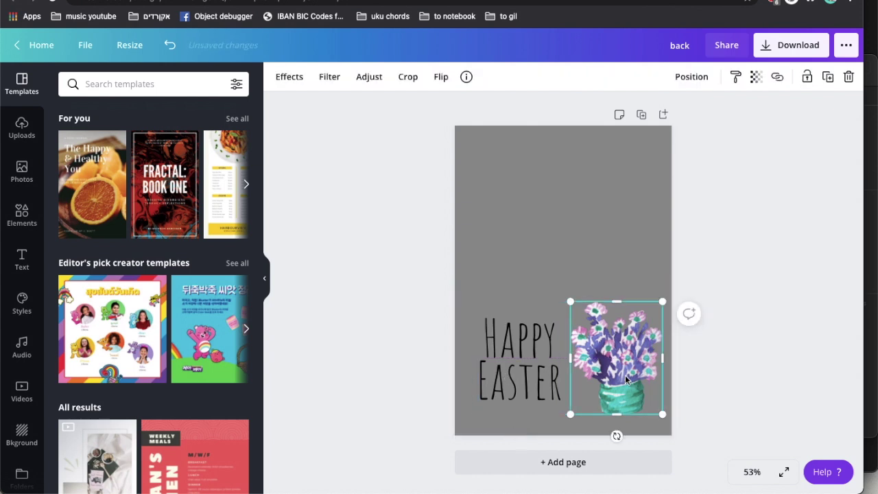
{"action": "left_click", "coordinate": [525, 362], "text": "shift"}
{"action": "left_click_drag", "start_coordinate": [526, 361], "coordinate": [528, 361]}
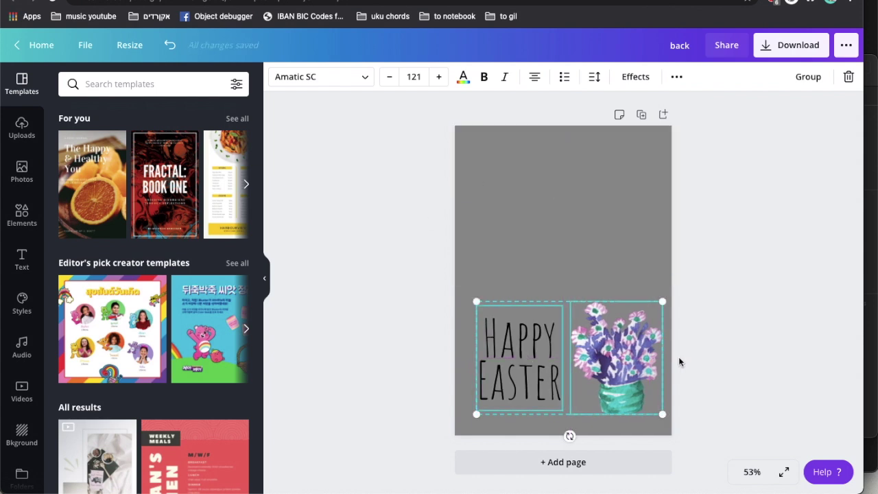
{"action": "left_click", "coordinate": [678, 293]}
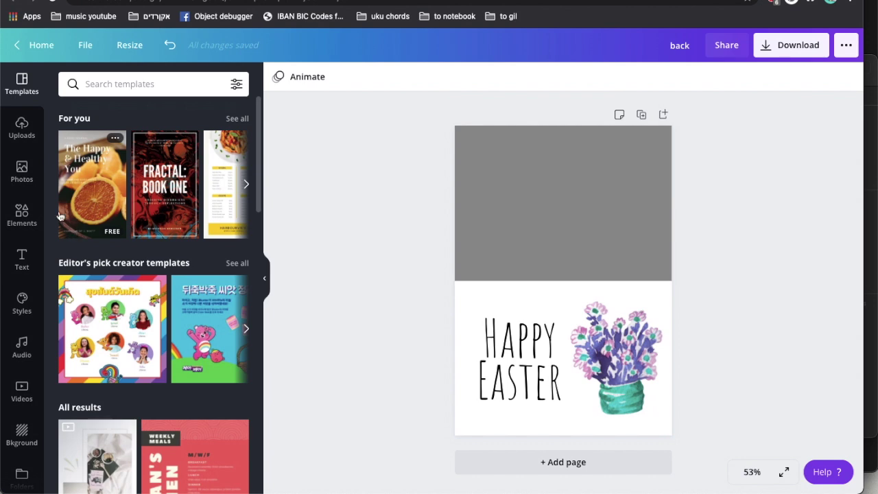
Search the elements for "circle", insert the solid circle and place it at the center of the upper gray half
{"action": "left_click", "coordinate": [22, 214]}
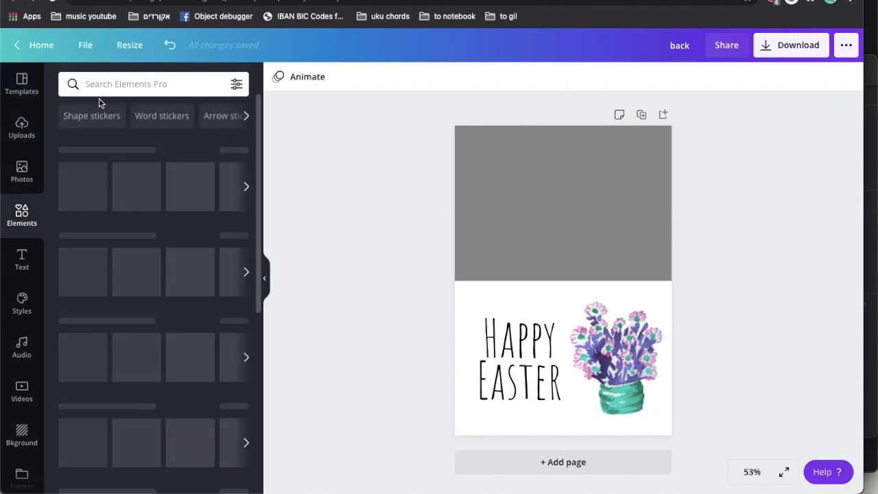
{"action": "left_click", "coordinate": [97, 84]}
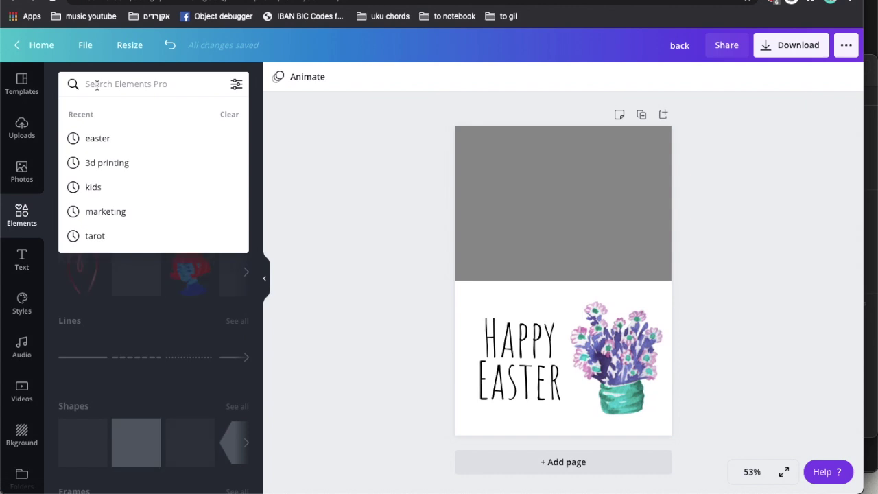
{"action": "type", "text": "circle"}
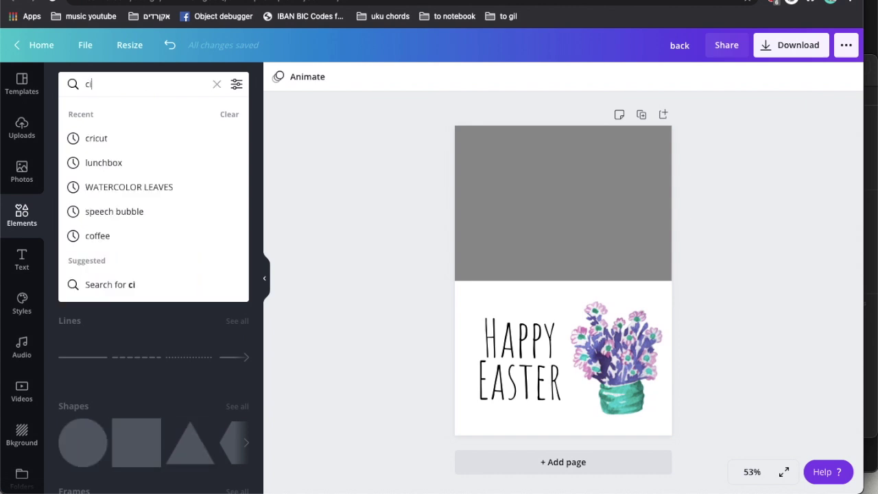
{"action": "key", "text": "Return"}
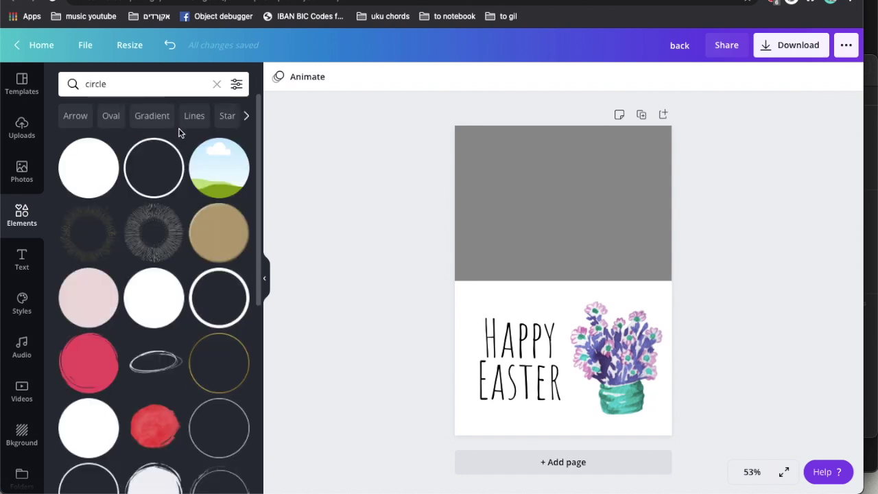
{"action": "left_click", "coordinate": [94, 171]}
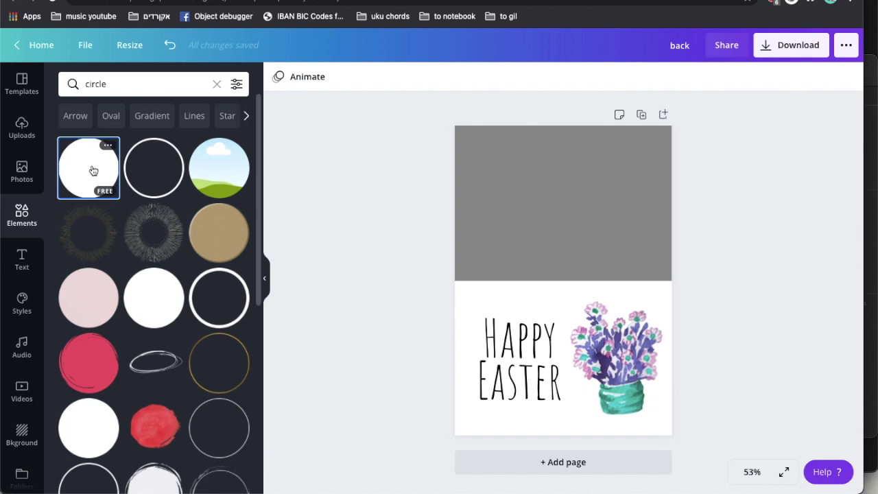
{"action": "left_click_drag", "start_coordinate": [545, 312], "coordinate": [558, 296]}
{"action": "left_click_drag", "start_coordinate": [588, 255], "coordinate": [560, 201]}
Copy the "Happy Easter" heading onto the circle and change the copy's text to "Cards for fun"
{"action": "left_click", "coordinate": [516, 359]}
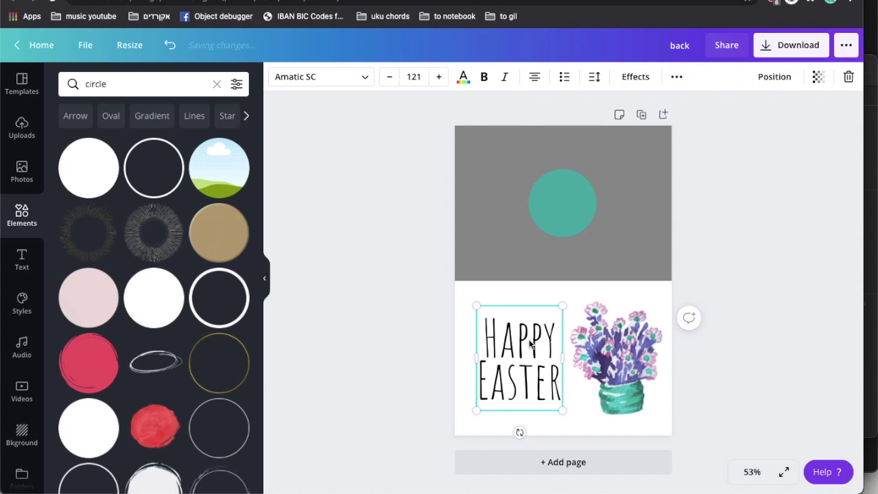
{"action": "left_click_drag", "start_coordinate": [515, 359], "coordinate": [563, 197]}
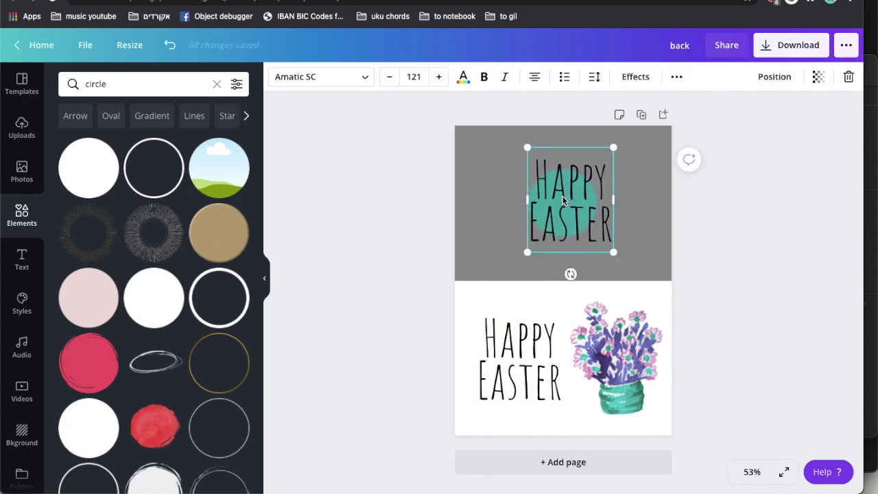
{"action": "double_click", "coordinate": [563, 197]}
{"action": "type", "text": "Cards"}
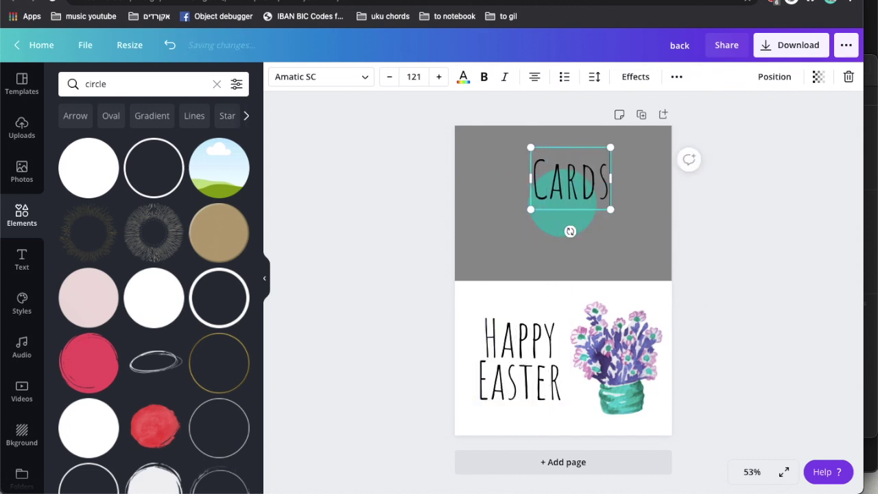
{"action": "type", "text": " for fun"}
Shrink the "Cards for fun" text to font size 52.8 and center it inside the circle
{"action": "key", "text": "ctrl+a"}
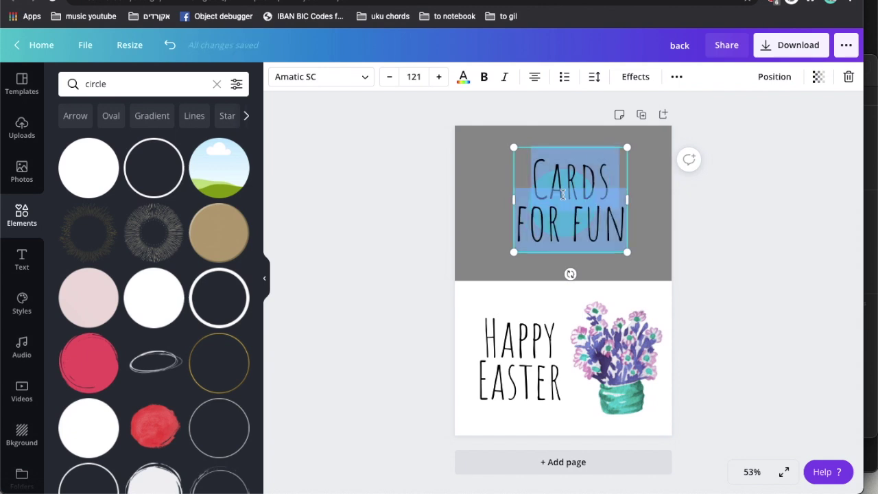
{"action": "left_click_drag", "start_coordinate": [588, 231], "coordinate": [563, 193]}
{"action": "left_click", "coordinate": [595, 160]}
{"action": "left_click_drag", "start_coordinate": [546, 164], "coordinate": [570, 197]}
Make the "Cards for fun" text white and bold
{"action": "left_click", "coordinate": [463, 76]}
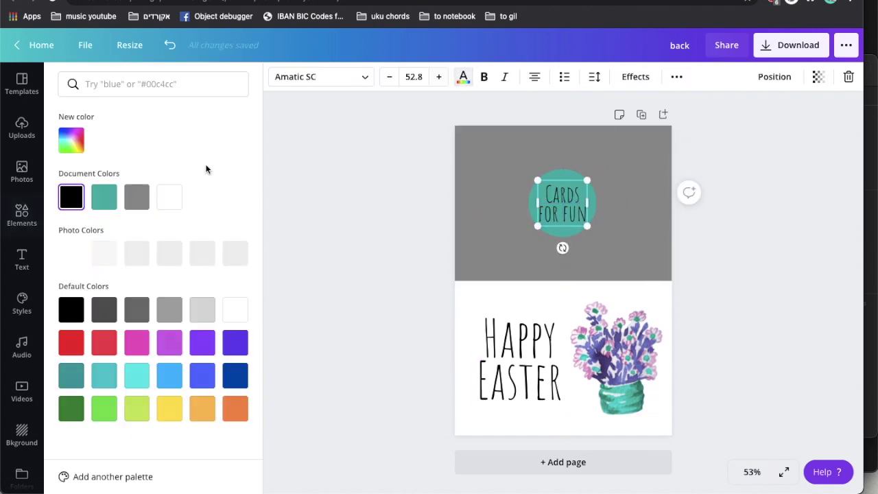
{"action": "left_click", "coordinate": [169, 197]}
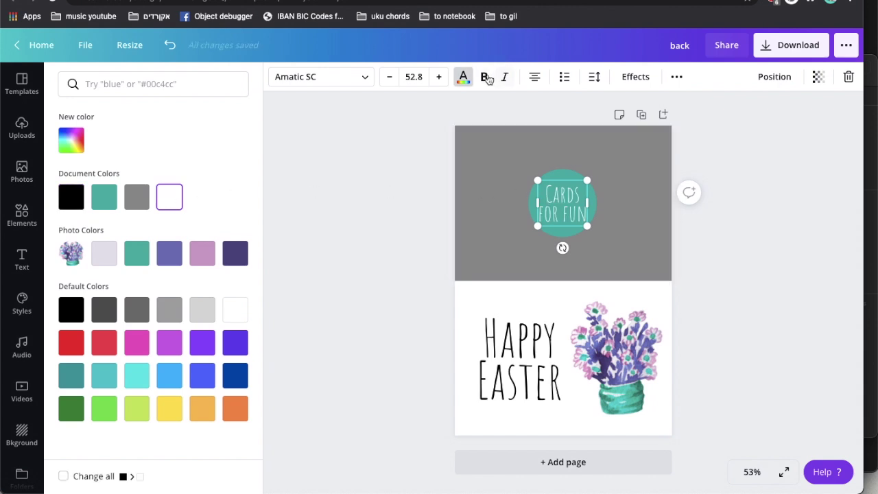
{"action": "left_click", "coordinate": [638, 231]}
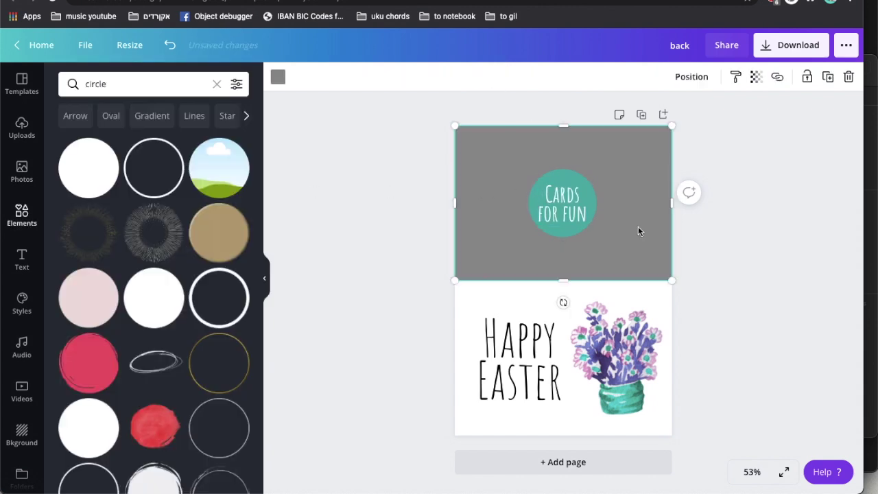
Group the "Cards for fun" text with the circle behind it
{"action": "left_click", "coordinate": [581, 202]}
{"action": "left_click", "coordinate": [567, 175], "text": "shift"}
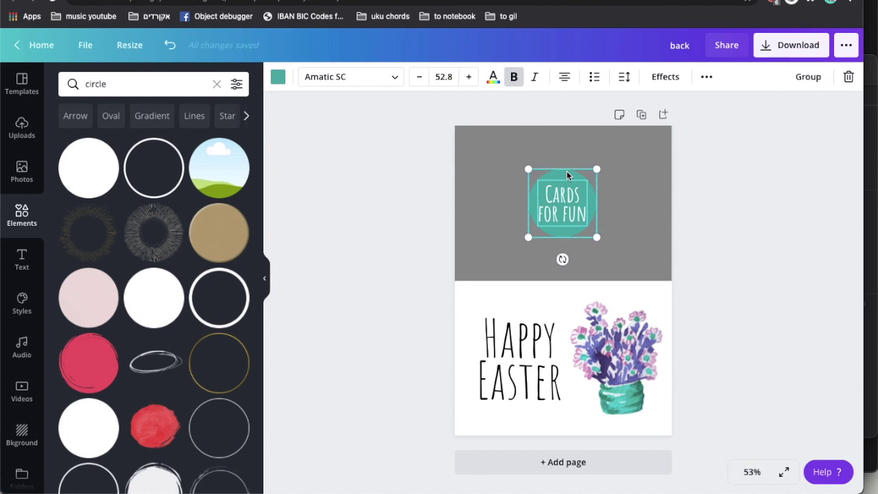
{"action": "left_click", "coordinate": [808, 76]}
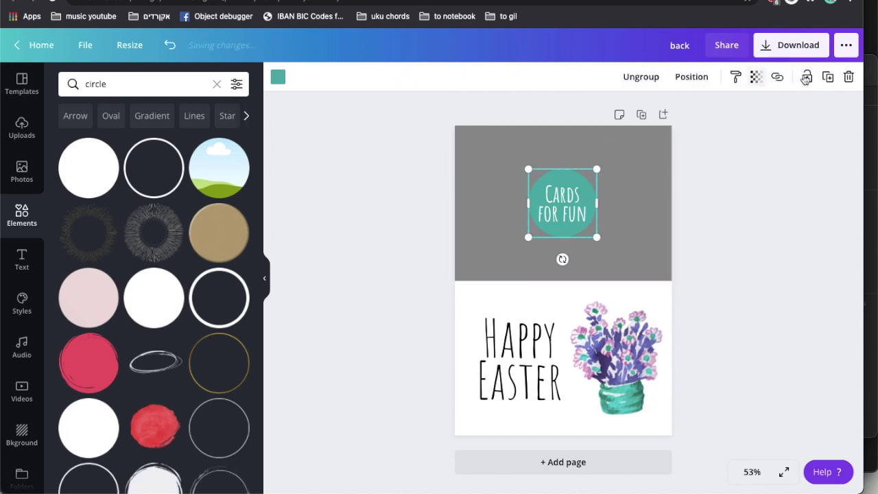
Turn the "Cards for fun" logo upside down, shrink it, and center it near the top edge of the card's back half
{"action": "left_click_drag", "start_coordinate": [598, 254], "coordinate": [562, 138]}
{"action": "left_click_drag", "start_coordinate": [527, 239], "coordinate": [549, 214]}
{"action": "left_click", "coordinate": [564, 179]}
{"action": "left_click_drag", "start_coordinate": [564, 179], "coordinate": [565, 165]}
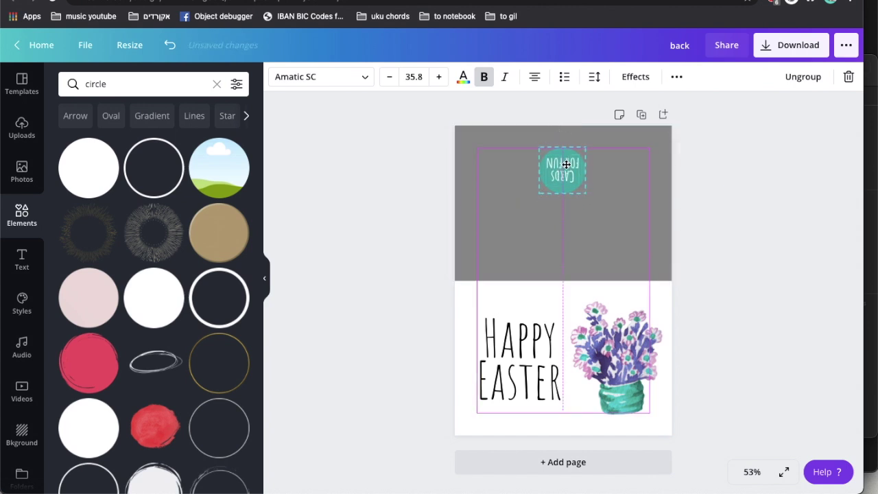
{"action": "left_click_drag", "start_coordinate": [566, 163], "coordinate": [566, 165]}
{"action": "left_click", "coordinate": [687, 215]}
{"action": "left_click", "coordinate": [639, 231]}
{"action": "key", "text": "Delete"}
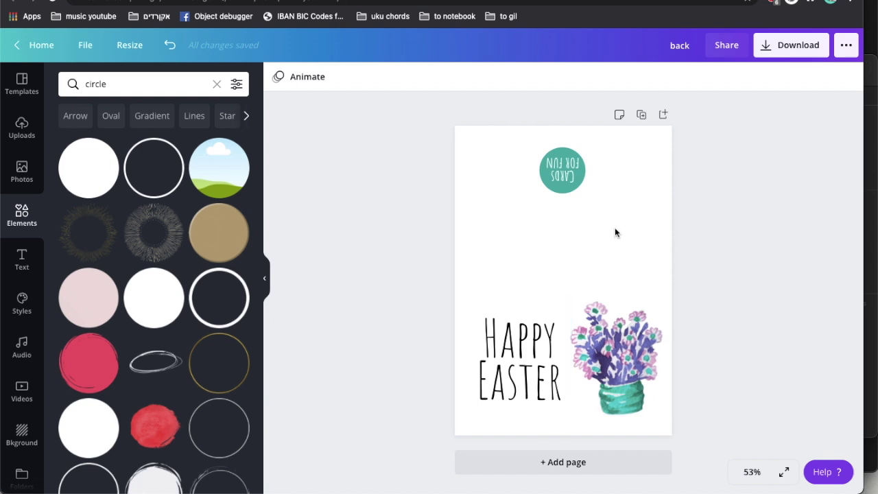
{"action": "key", "text": "ctrl+z"}
Duplicate the card page and delete the gray rectangle from page 1
{"action": "left_click", "coordinate": [640, 114]}
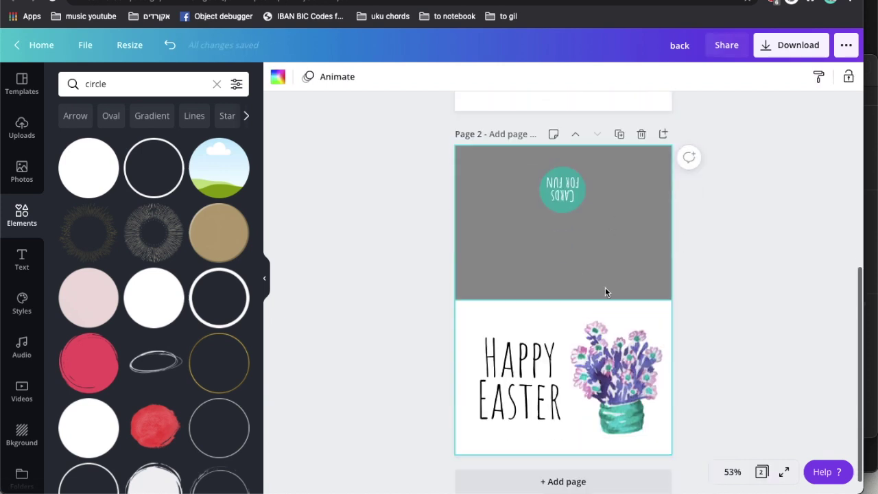
{"action": "scroll", "coordinate": [621, 180], "scroll_direction": "up", "scroll_amount": 5}
{"action": "left_click", "coordinate": [639, 208]}
{"action": "key", "text": "Delete"}
Delete the flower pot and the "Happy Easter" heading from page 2
{"action": "scroll", "coordinate": [636, 211], "scroll_direction": "down", "scroll_amount": 5}
{"action": "left_click", "coordinate": [617, 369]}
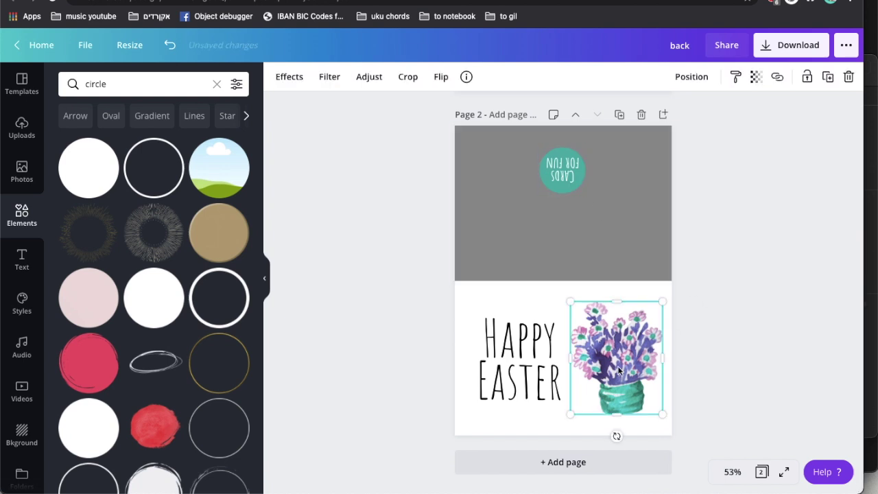
{"action": "key", "text": "Delete"}
{"action": "left_click", "coordinate": [520, 356]}
{"action": "key", "text": "Delete"}
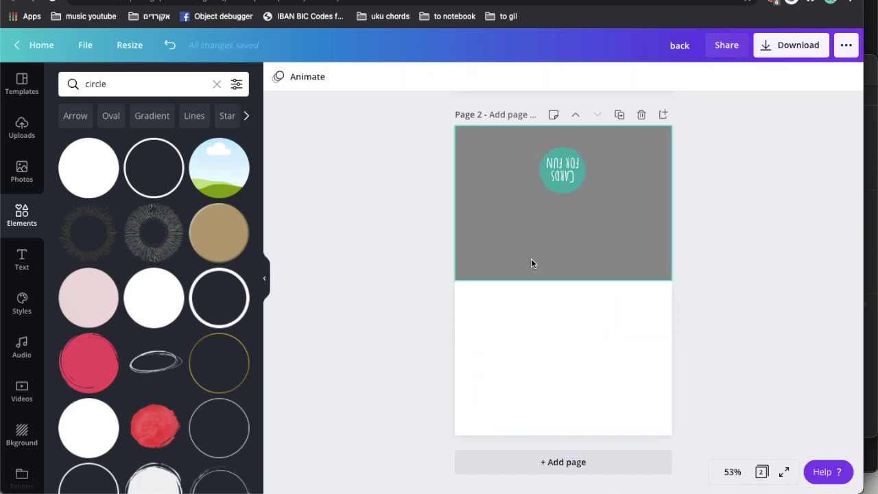
Move the gray rectangle on page 2 down to cover the lower half of the page
{"action": "left_click", "coordinate": [531, 263]}
{"action": "left_click_drag", "start_coordinate": [531, 261], "coordinate": [528, 410]}
{"action": "left_click", "coordinate": [372, 330]}
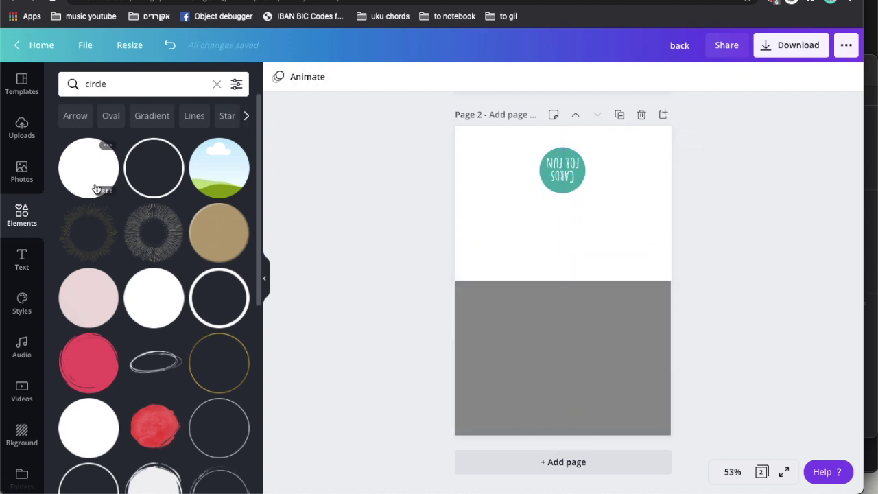
Add a curved "Happy Birthday" text and a yellow chick from the "funny" elements, placing the chick on the gray area's left side
{"action": "left_click", "coordinate": [23, 262]}
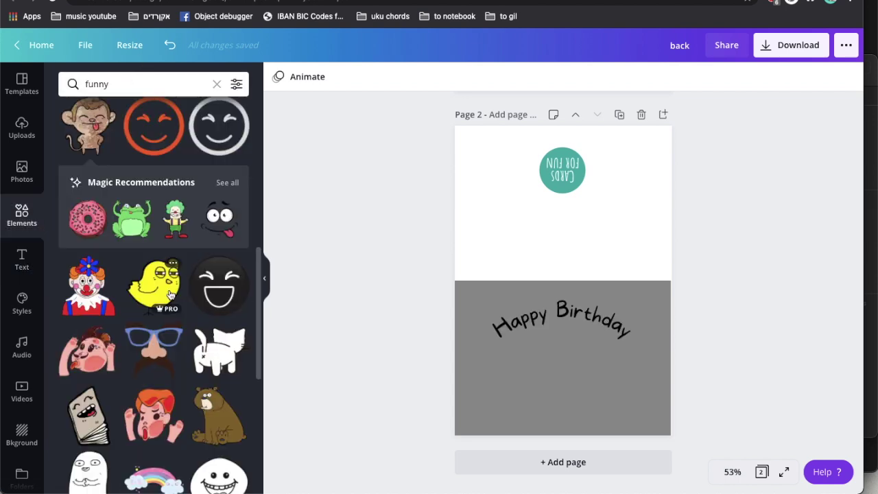
{"action": "left_click", "coordinate": [170, 293]}
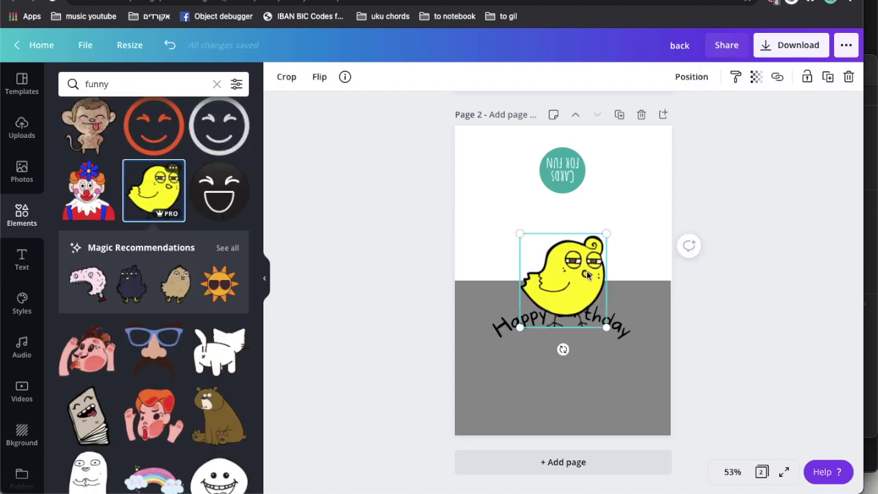
{"action": "left_click_drag", "start_coordinate": [587, 274], "coordinate": [546, 359]}
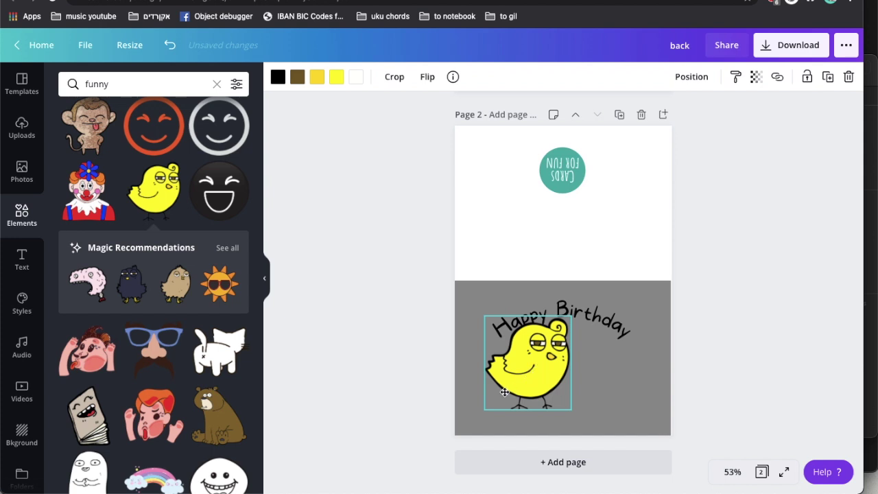
{"action": "left_click_drag", "start_coordinate": [500, 393], "coordinate": [547, 359]}
Remove the curve effect from the "Happy Birthday" text
{"action": "left_click", "coordinate": [597, 309]}
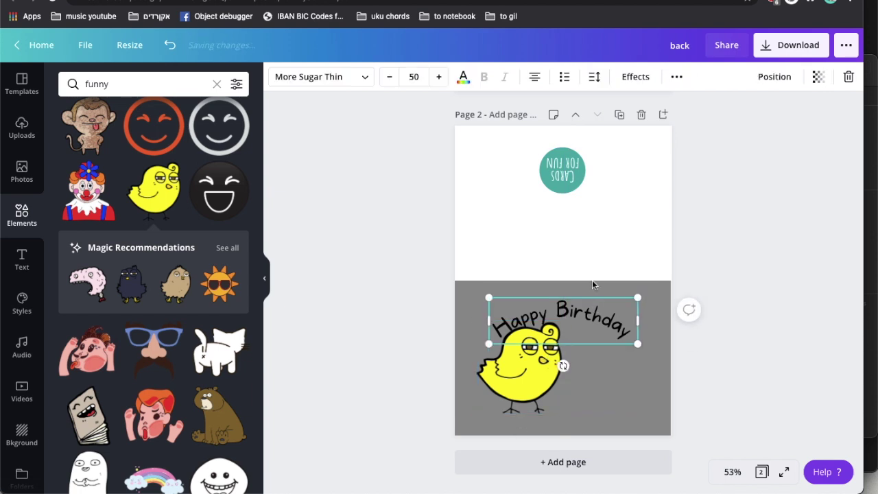
{"action": "left_click", "coordinate": [631, 77]}
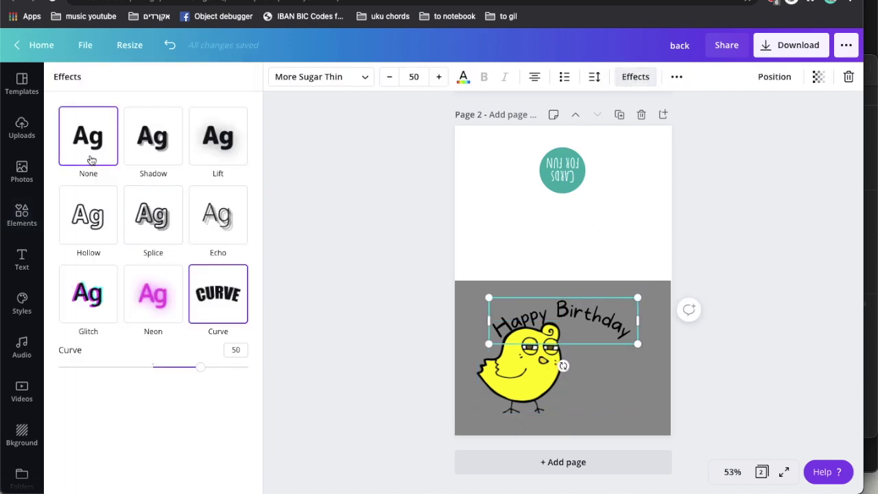
{"action": "left_click", "coordinate": [93, 134]}
Replace the "Happy Birthday" wording with "oh, it's your birthday?"
{"action": "left_click", "coordinate": [601, 311]}
{"action": "key", "text": "ctrl+a"}
{"action": "type", "text": "o"}
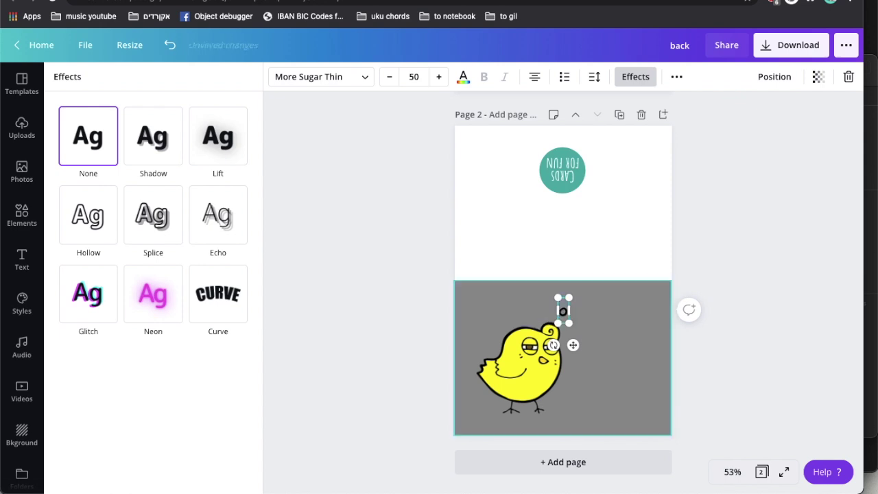
{"action": "type", "text": "h, it"}
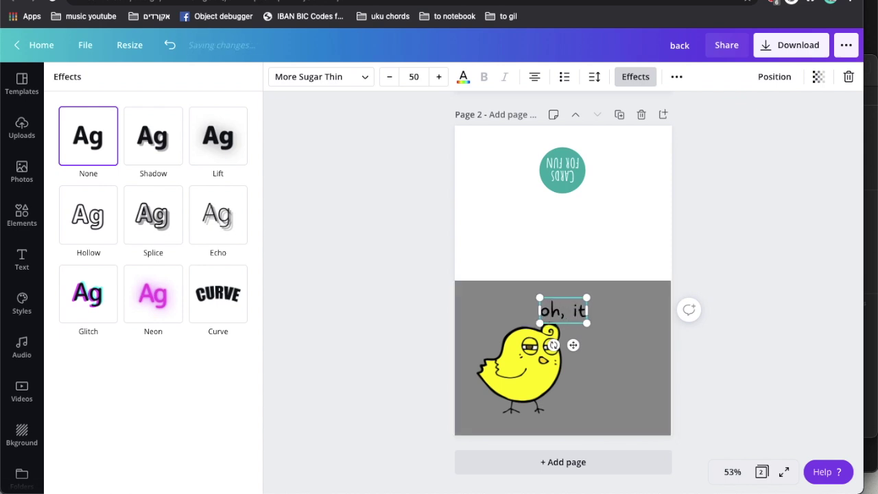
{"action": "type", "text": "'s your birthday?"}
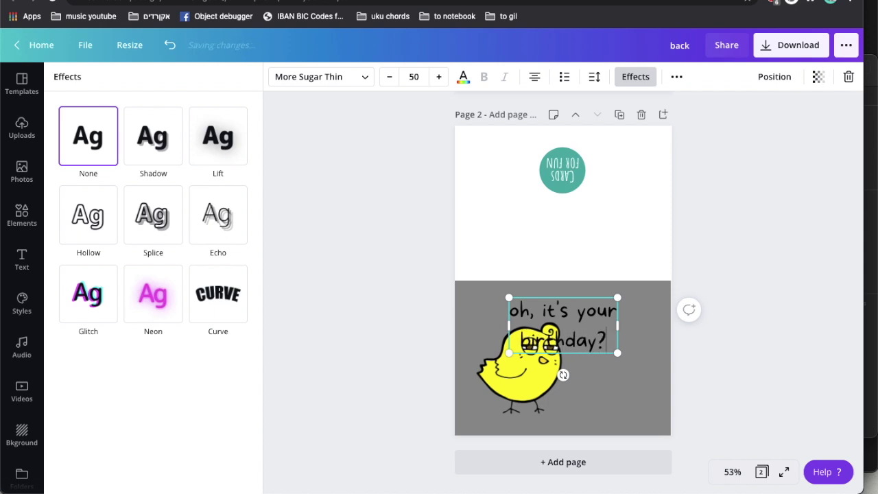
{"action": "key", "text": "Escape"}
{"action": "left_click", "coordinate": [693, 391]}
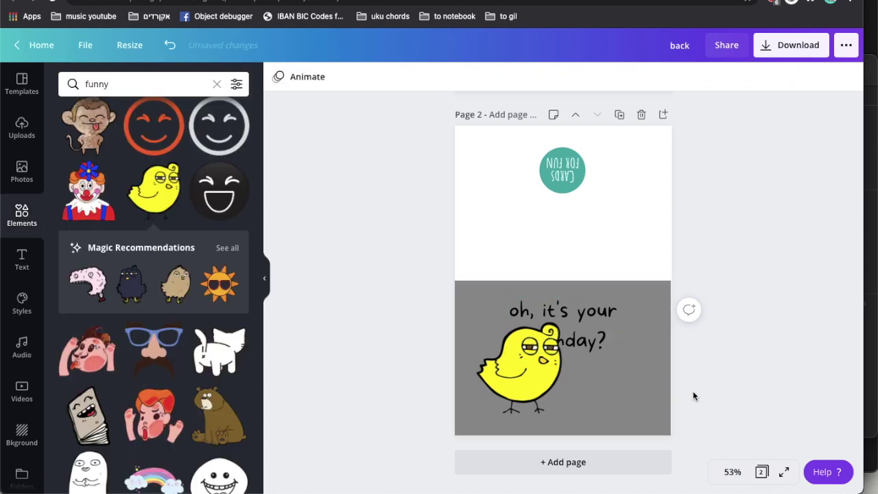
Move the birthday text to the right half of the gray area and shift the chick slightly down and left
{"action": "left_click_drag", "start_coordinate": [572, 311], "coordinate": [614, 320]}
{"action": "left_click", "coordinate": [519, 397]}
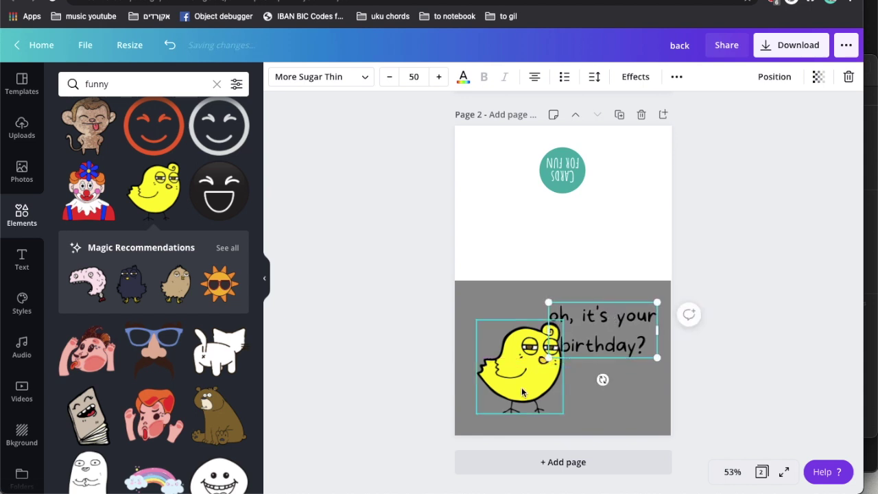
{"action": "left_click_drag", "start_coordinate": [519, 396], "coordinate": [516, 393]}
Insert a line break before "your" in the birthday text and set its line height to 0.95
{"action": "left_click", "coordinate": [613, 339]}
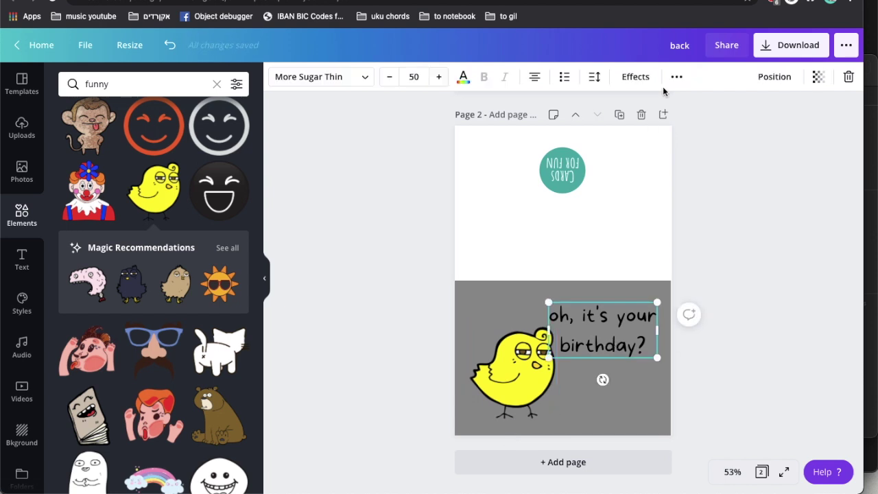
{"action": "left_click", "coordinate": [597, 84]}
{"action": "left_click_drag", "start_coordinate": [695, 144], "coordinate": [684, 143]}
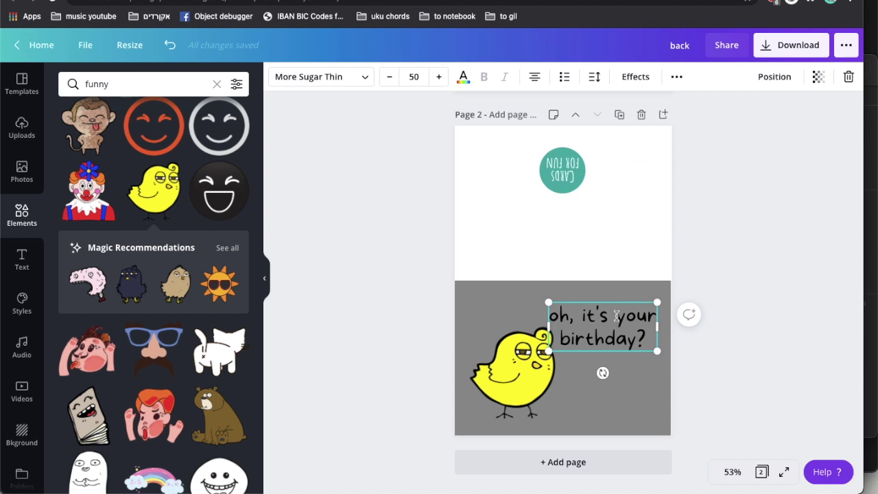
{"action": "key", "text": "BackSpace"}
{"action": "key", "text": "Return"}
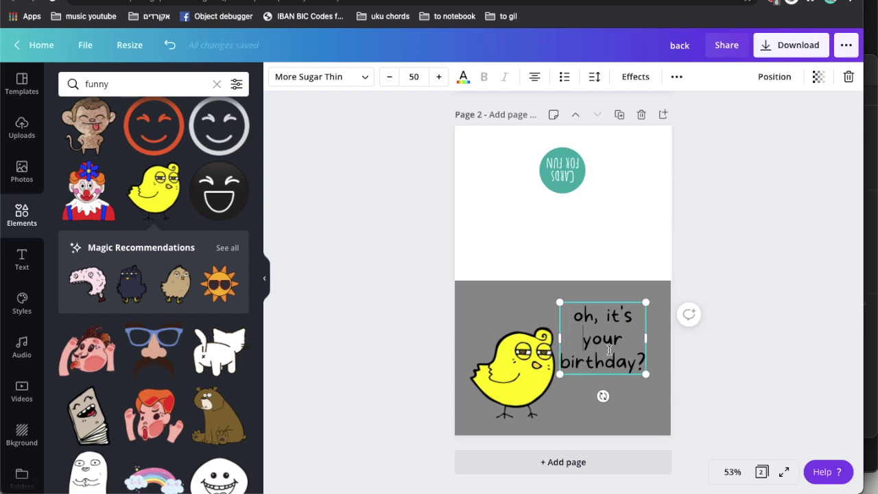
{"action": "key", "text": "ctrl+a"}
{"action": "left_click", "coordinate": [595, 78]}
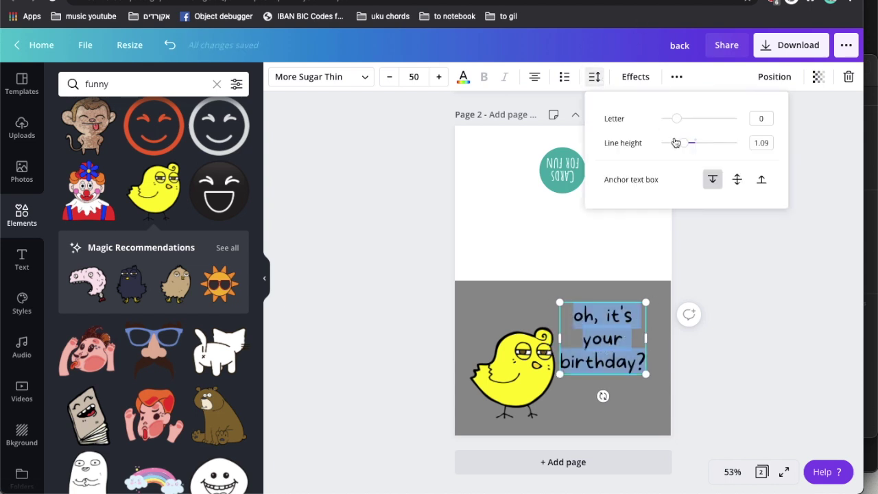
{"action": "left_click_drag", "start_coordinate": [683, 144], "coordinate": [680, 145]}
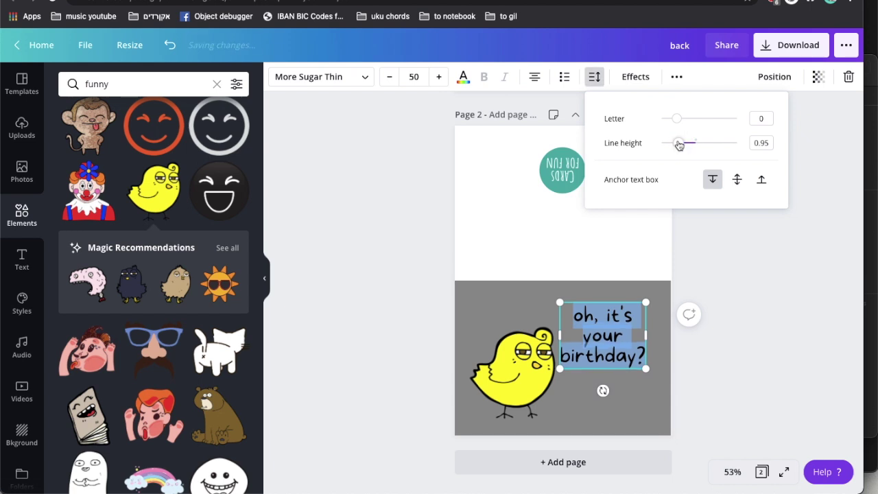
Convert the birthday text to uppercase
{"action": "left_click", "coordinate": [675, 76]}
{"action": "left_click", "coordinate": [568, 108]}
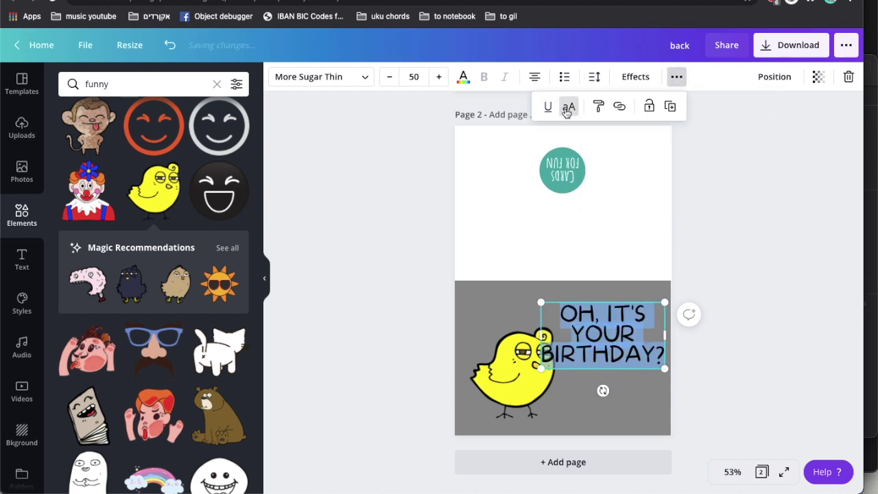
{"action": "left_click", "coordinate": [725, 383]}
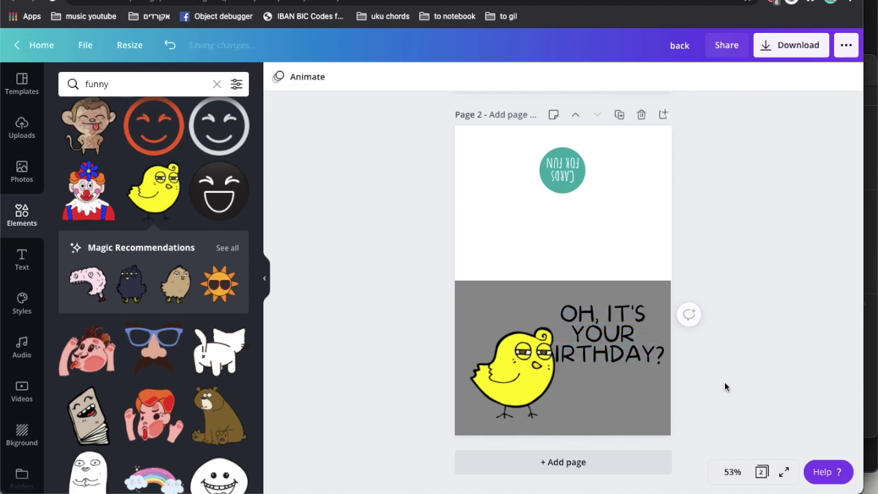
Move the birthday text to the gray area's lower right corner and raise the chick toward the upper left
{"action": "left_click", "coordinate": [603, 343]}
{"action": "left_click_drag", "start_coordinate": [601, 387], "coordinate": [597, 389]}
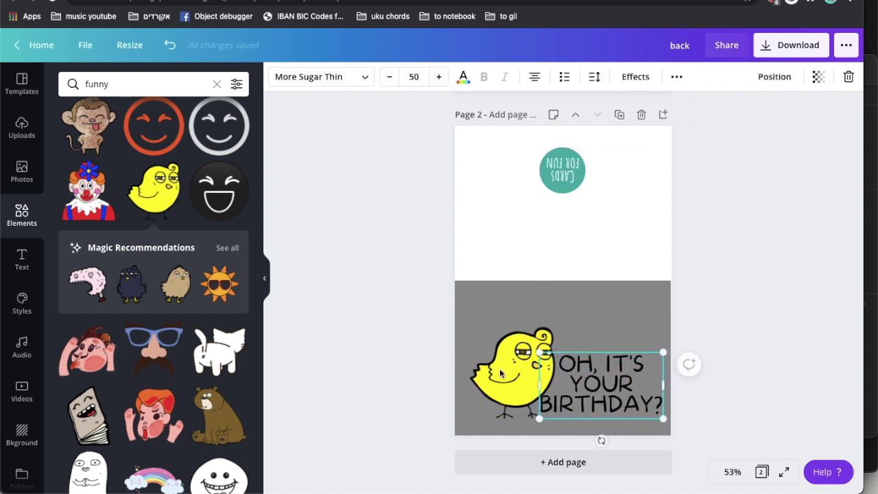
{"action": "left_click_drag", "start_coordinate": [510, 378], "coordinate": [505, 347]}
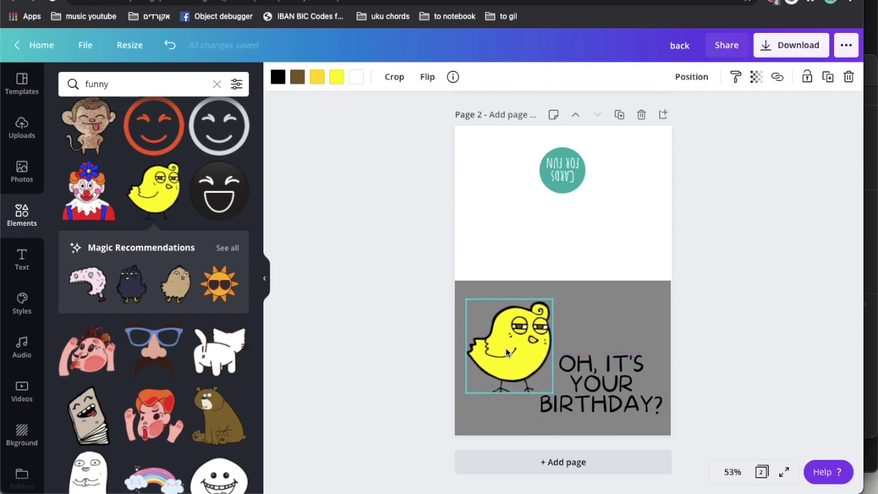
Delete the gray rectangle behind the chick and birthday text on page 2
{"action": "left_click", "coordinate": [615, 389]}
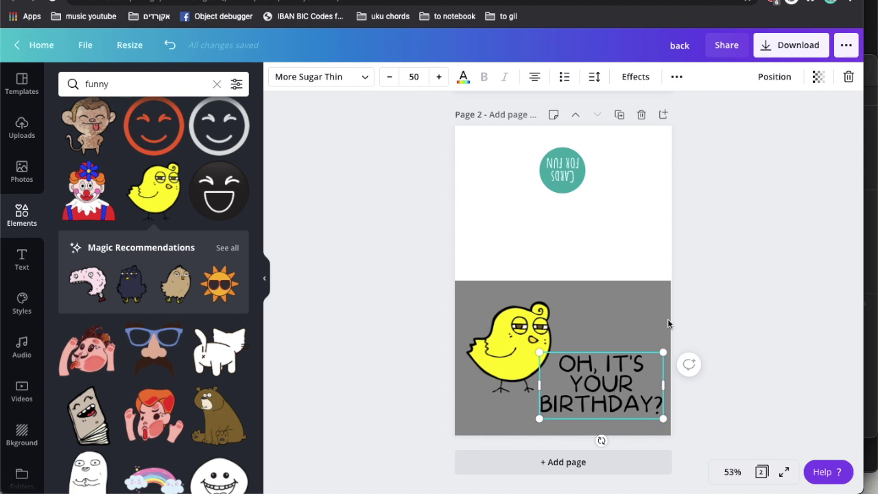
{"action": "left_click", "coordinate": [618, 312]}
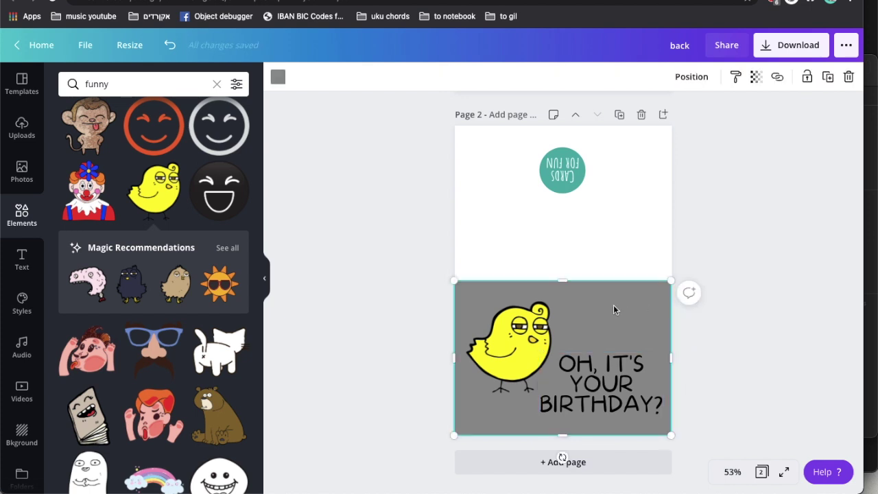
{"action": "key", "text": "Delete"}
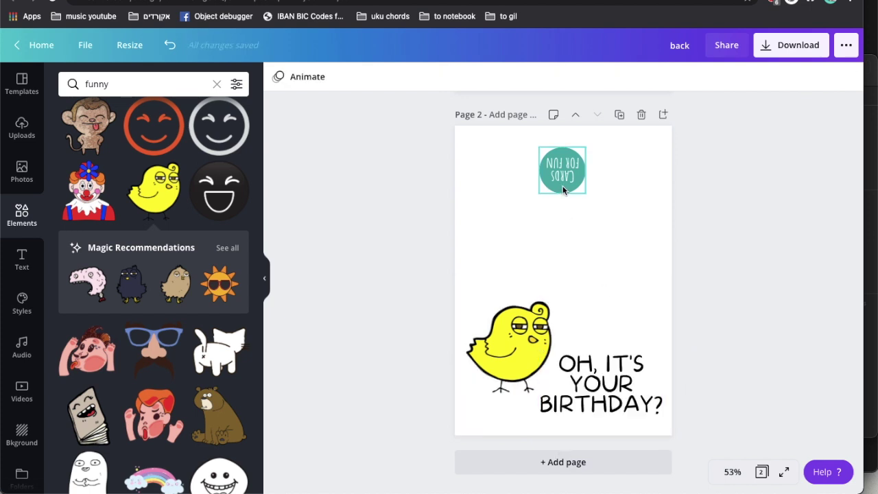
Recolor the page 2 logo with a golden yellow circle and black "Cards for fun" text
{"action": "left_click", "coordinate": [562, 190]}
{"action": "left_click", "coordinate": [277, 78]}
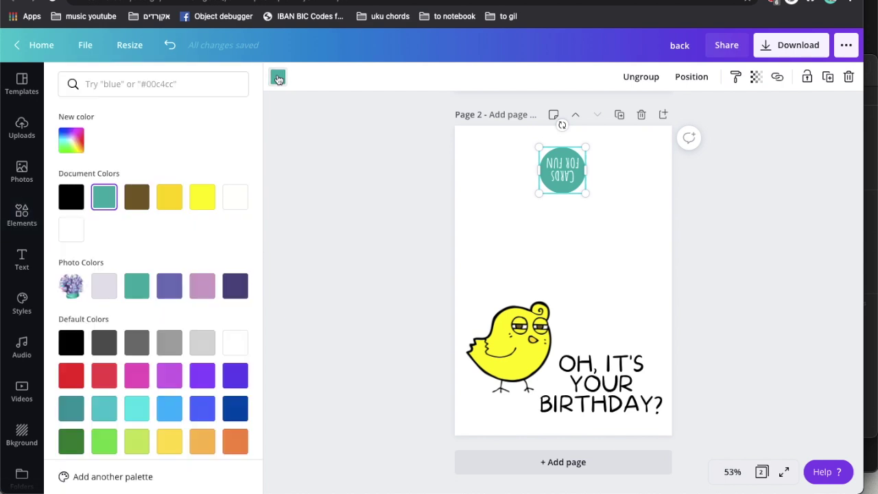
{"action": "left_click", "coordinate": [170, 197]}
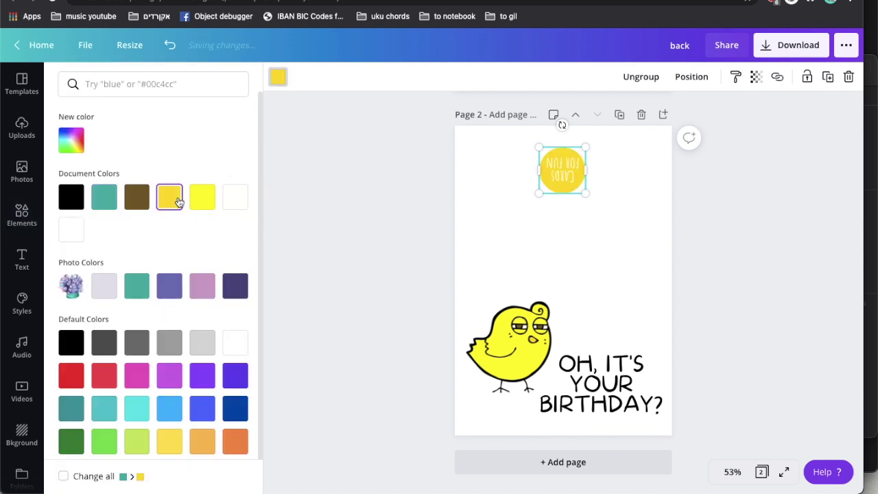
{"action": "left_click", "coordinate": [558, 168]}
{"action": "left_click", "coordinate": [463, 76]}
{"action": "left_click", "coordinate": [71, 197]}
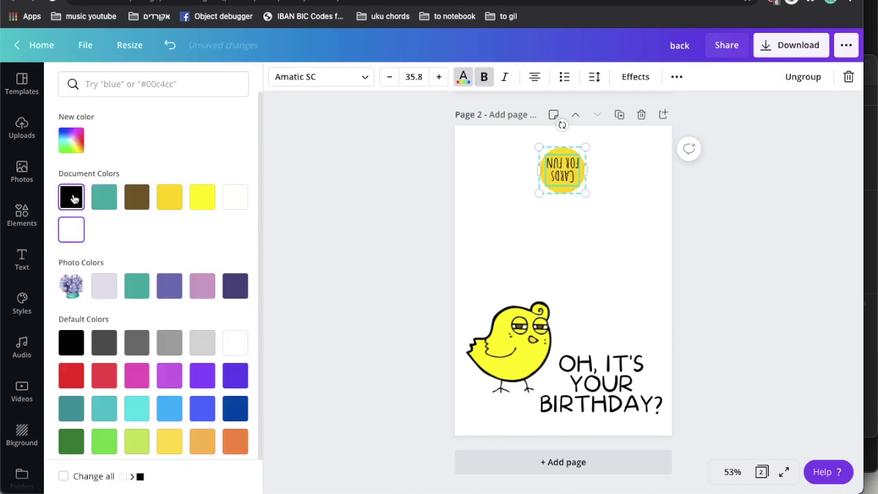
{"action": "left_click", "coordinate": [369, 278]}
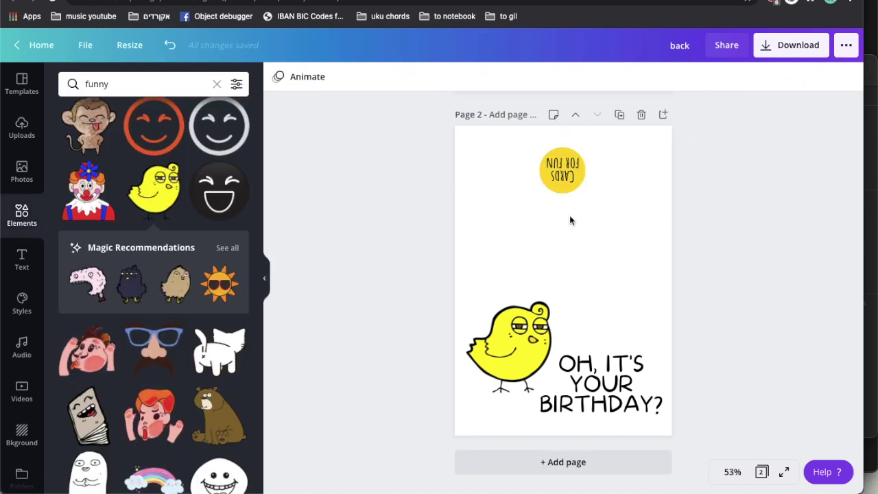
Add a blank third page below the birthday card
{"action": "scroll", "coordinate": [670, 284], "scroll_direction": "up", "scroll_amount": 5}
{"action": "scroll", "coordinate": [671, 284], "scroll_direction": "down", "scroll_amount": 5}
{"action": "left_click", "coordinate": [670, 288]}
{"action": "left_click", "coordinate": [553, 463]}
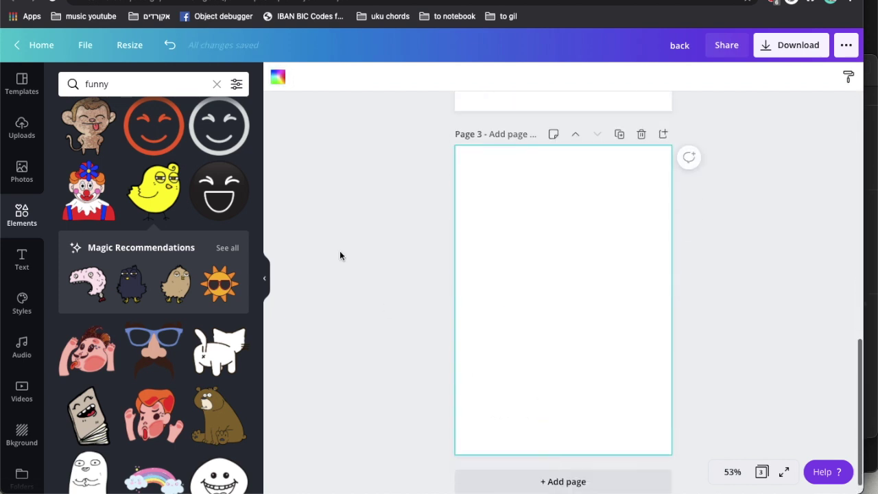
Add a solid square from the elements library and stretch it to cover the full-width lower half of page 3
{"action": "left_click", "coordinate": [90, 86]}
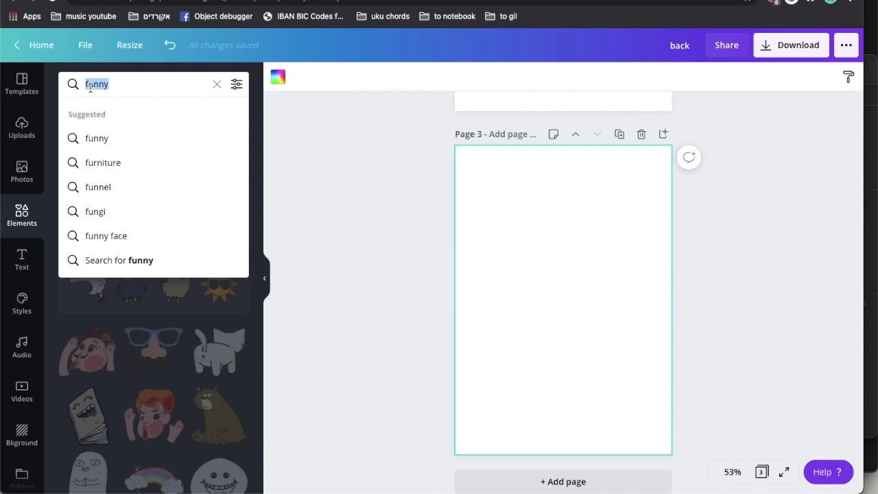
{"action": "type", "text": "square"}
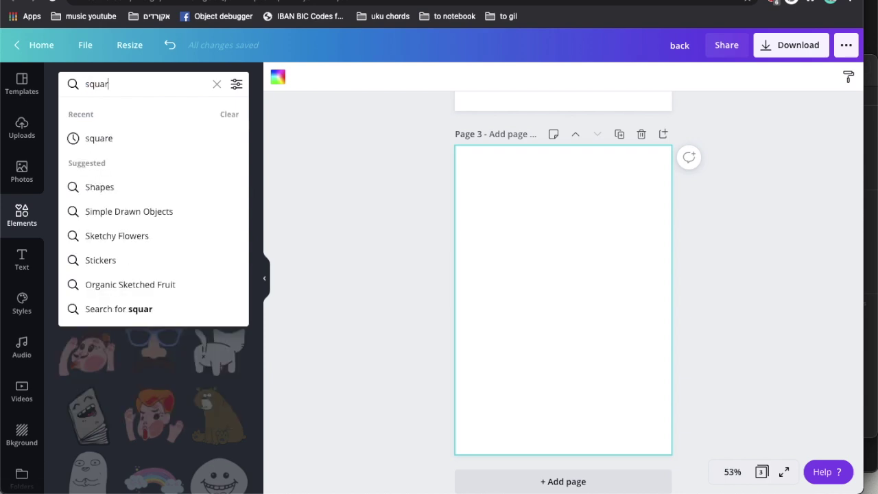
{"action": "key", "text": "Return"}
{"action": "left_click", "coordinate": [86, 133]}
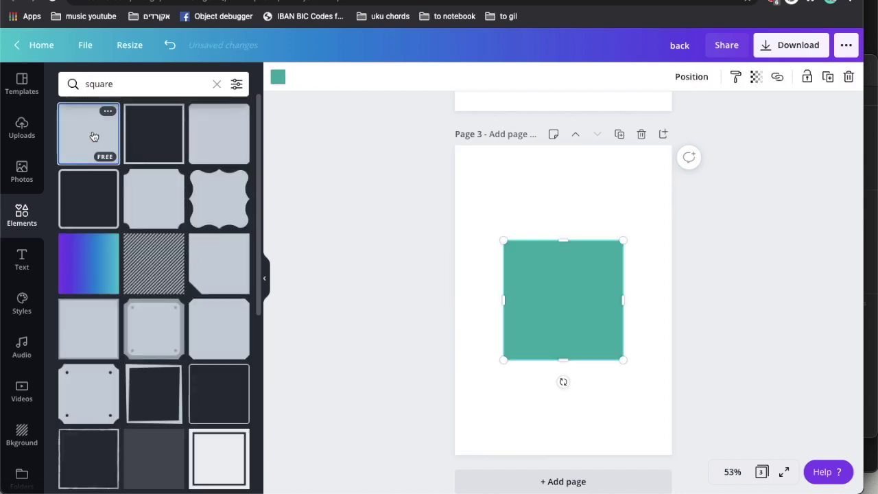
{"action": "left_click_drag", "start_coordinate": [508, 369], "coordinate": [498, 388]}
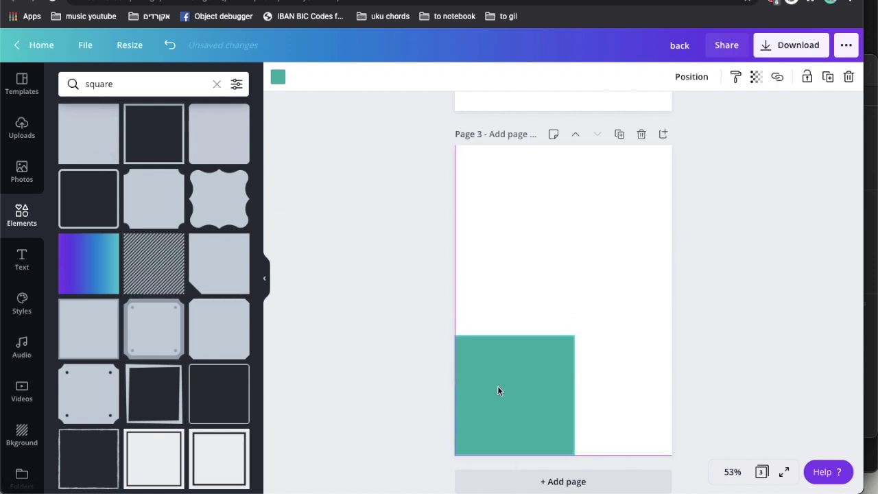
{"action": "left_click_drag", "start_coordinate": [575, 396], "coordinate": [672, 400]}
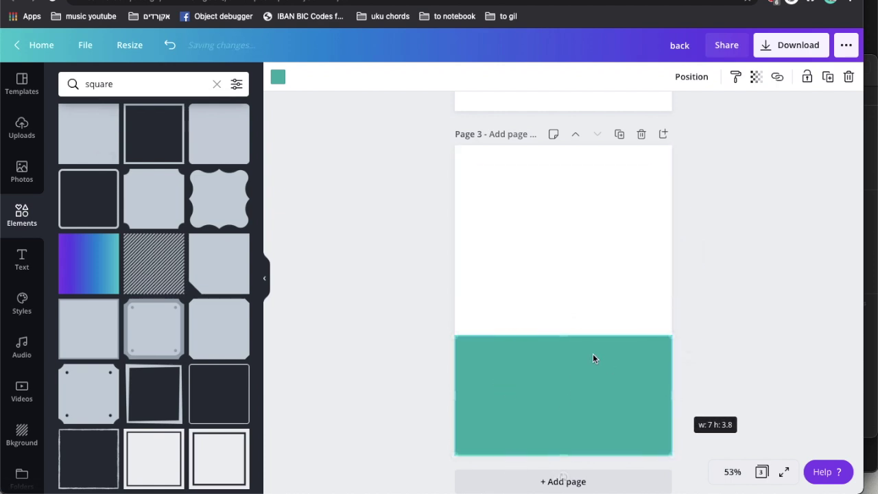
{"action": "left_click_drag", "start_coordinate": [563, 335], "coordinate": [567, 297]}
Copy the yellow "Cards for fun" logo from page 2 onto the upper half of page 3
{"action": "scroll", "coordinate": [566, 300], "scroll_direction": "up", "scroll_amount": 2}
{"action": "scroll", "coordinate": [568, 300], "scroll_direction": "up", "scroll_amount": 5}
{"action": "left_click_drag", "start_coordinate": [623, 227], "coordinate": [522, 225]}
{"action": "scroll", "coordinate": [521, 226], "scroll_direction": "down", "scroll_amount": 7}
{"action": "left_click", "coordinate": [553, 225]}
{"action": "key", "text": "ctrl+v"}
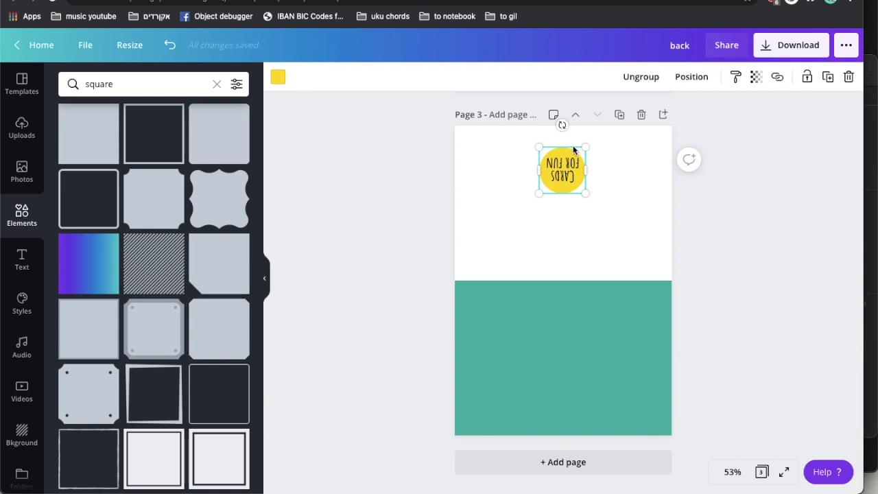
Look through the uploaded images for an illustration to use on page 3's card front
{"action": "left_click", "coordinate": [515, 304]}
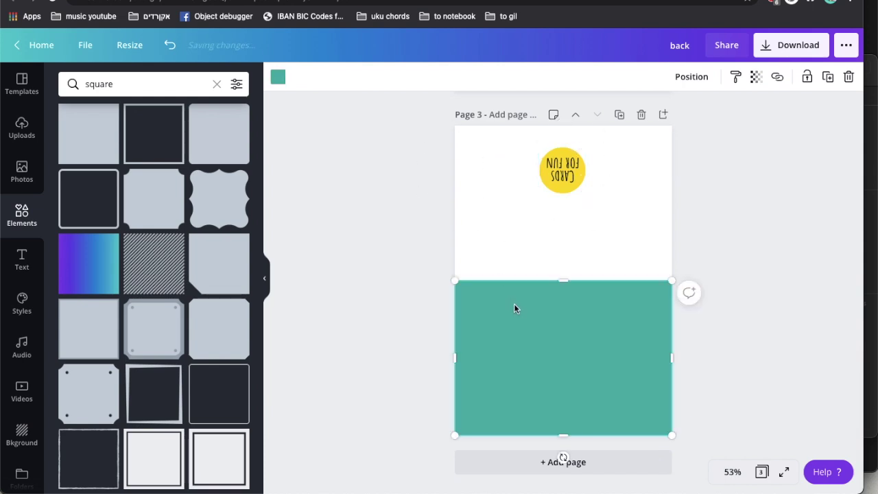
{"action": "left_click", "coordinate": [22, 130]}
{"action": "scroll", "coordinate": [171, 196], "scroll_direction": "down", "scroll_amount": 10}
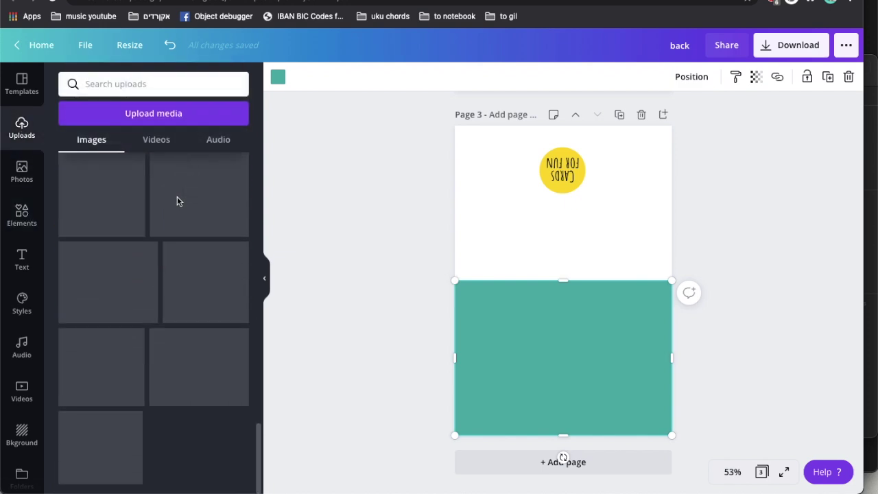
{"action": "scroll", "coordinate": [177, 199], "scroll_direction": "down", "scroll_amount": 3}
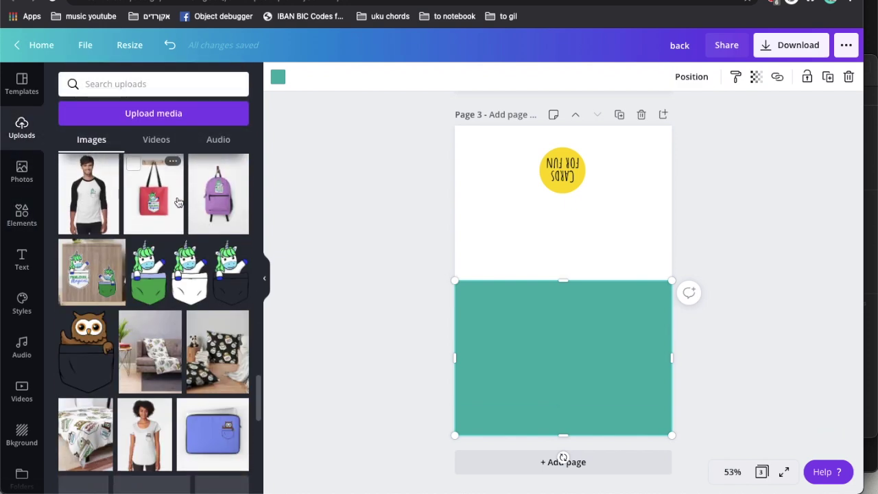
{"action": "scroll", "coordinate": [177, 200], "scroll_direction": "down", "scroll_amount": 5}
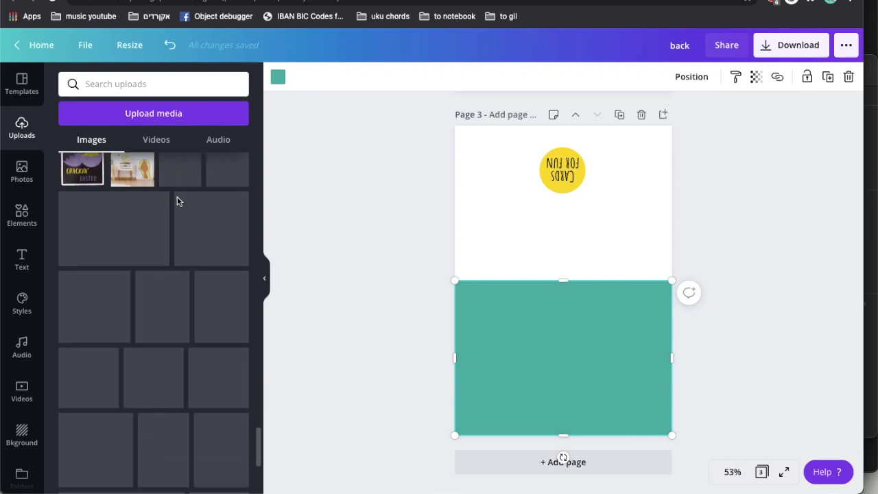
{"action": "scroll", "coordinate": [177, 201], "scroll_direction": "down", "scroll_amount": 5}
{"action": "scroll", "coordinate": [177, 201], "scroll_direction": "down", "scroll_amount": 10}
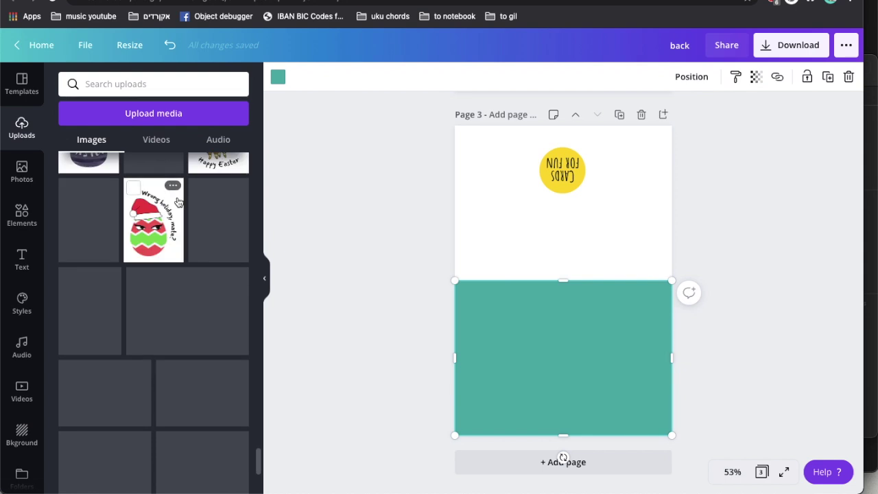
{"action": "scroll", "coordinate": [177, 201], "scroll_direction": "down", "scroll_amount": 10}
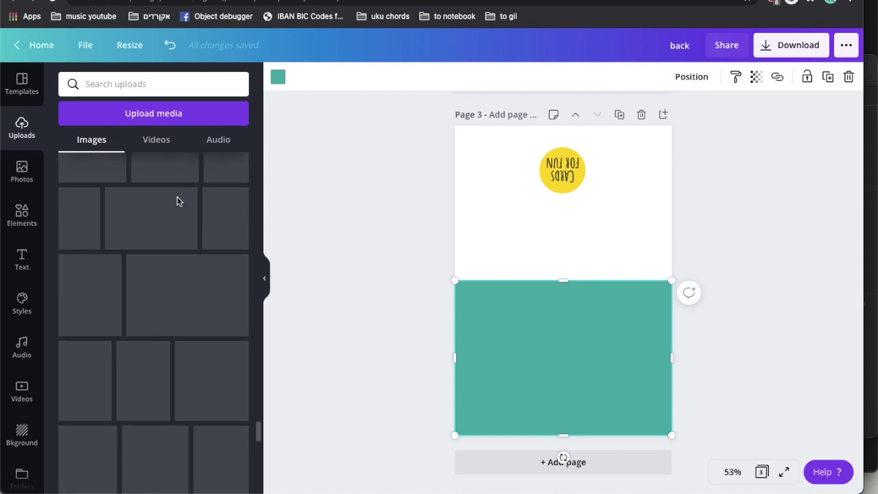
{"action": "scroll", "coordinate": [177, 200], "scroll_direction": "down", "scroll_amount": 5}
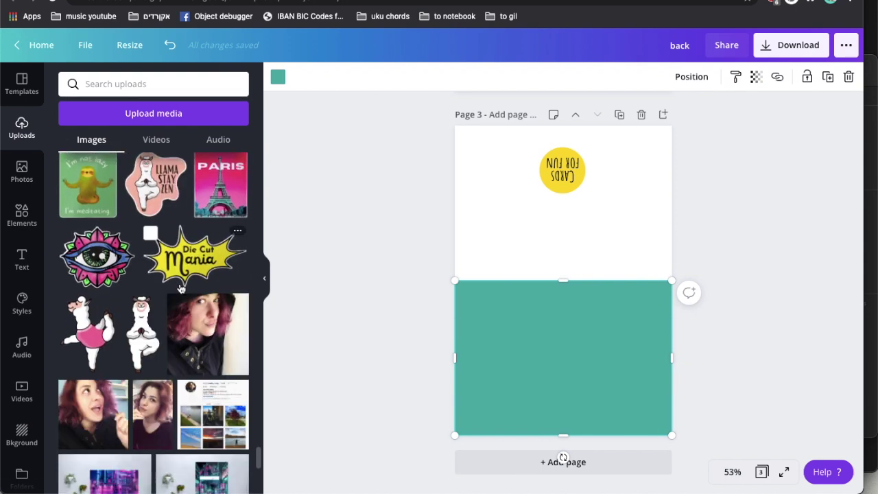
{"action": "scroll", "coordinate": [181, 288], "scroll_direction": "down", "scroll_amount": 10}
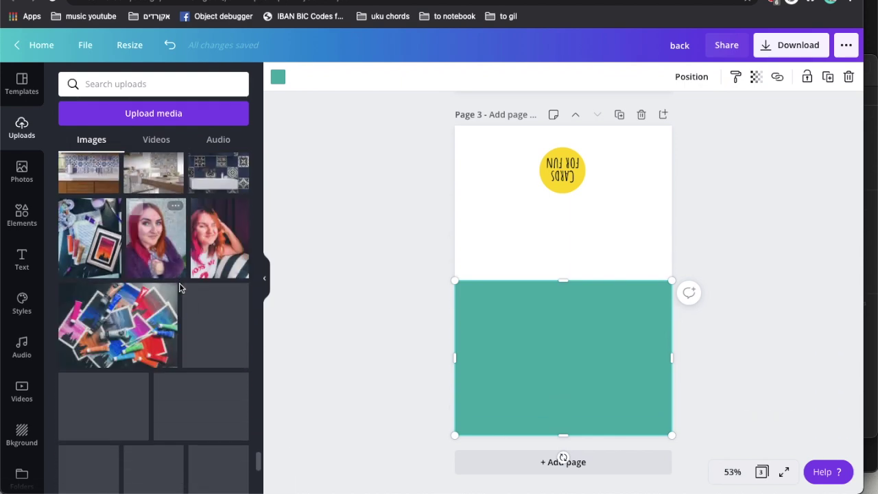
{"action": "scroll", "coordinate": [181, 288], "scroll_direction": "down", "scroll_amount": 10}
{"action": "scroll", "coordinate": [180, 288], "scroll_direction": "down", "scroll_amount": 3}
{"action": "scroll", "coordinate": [180, 288], "scroll_direction": "down", "scroll_amount": 10}
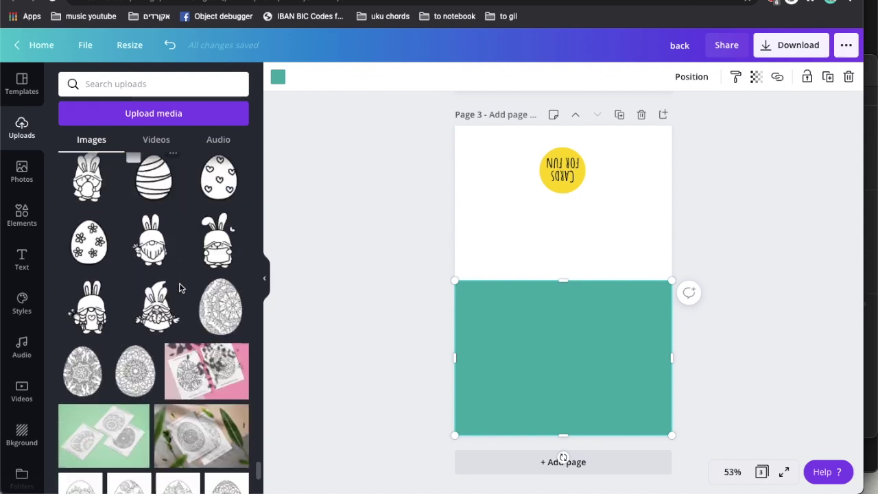
{"action": "scroll", "coordinate": [180, 288], "scroll_direction": "down", "scroll_amount": 5}
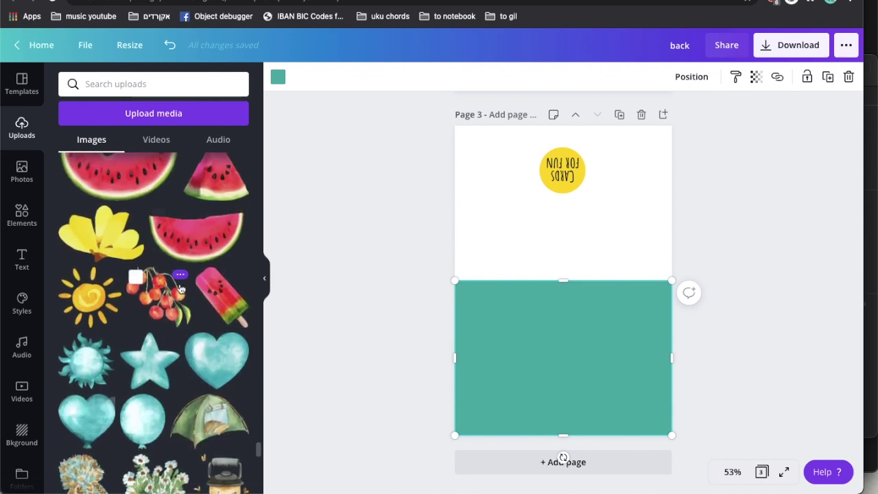
{"action": "scroll", "coordinate": [181, 288], "scroll_direction": "down", "scroll_amount": 1}
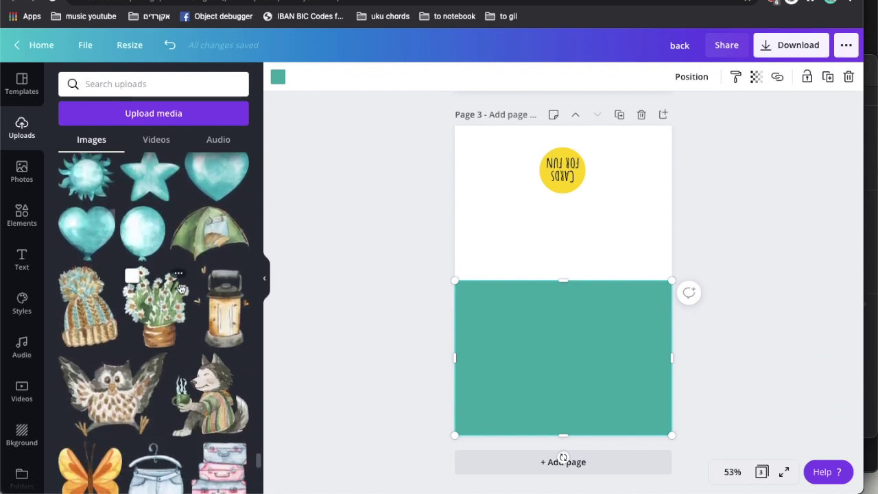
{"action": "scroll", "coordinate": [181, 288], "scroll_direction": "down", "scroll_amount": 4}
{"action": "scroll", "coordinate": [181, 288], "scroll_direction": "up", "scroll_amount": 5}
{"action": "scroll", "coordinate": [180, 288], "scroll_direction": "down", "scroll_amount": 10}
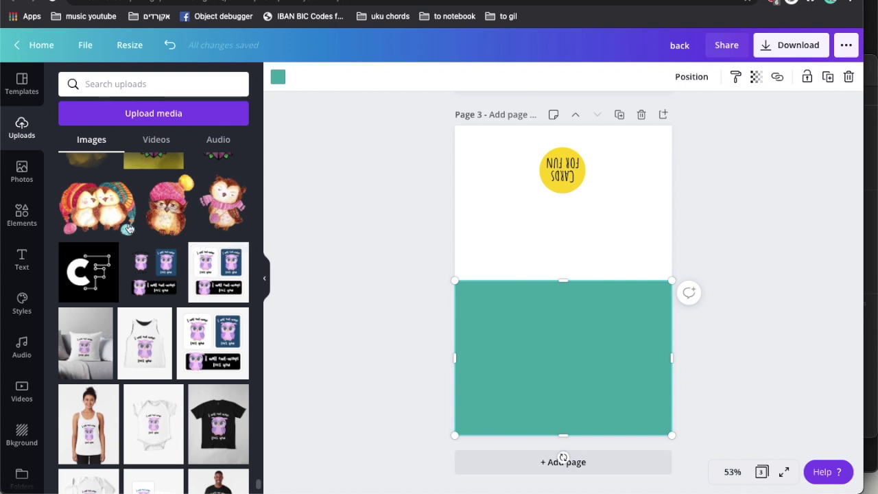
Try the uploaded picture of two cuddling birds in knit hats on the teal area and delete it
{"action": "left_click", "coordinate": [101, 212]}
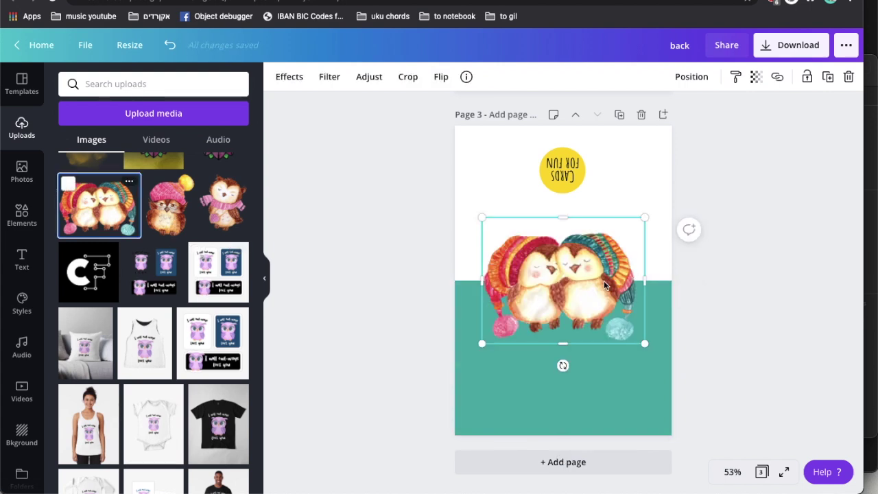
{"action": "left_click_drag", "start_coordinate": [549, 286], "coordinate": [549, 367]}
{"action": "key", "text": "Delete"}
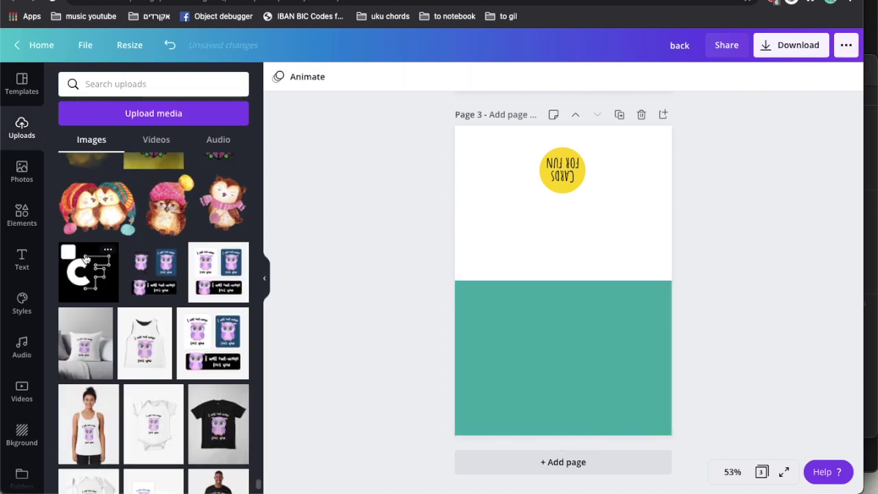
Search the elements for "owl" and add the pink owl and the matching orange owl to page 3
{"action": "left_click", "coordinate": [22, 213]}
{"action": "left_click", "coordinate": [111, 83]}
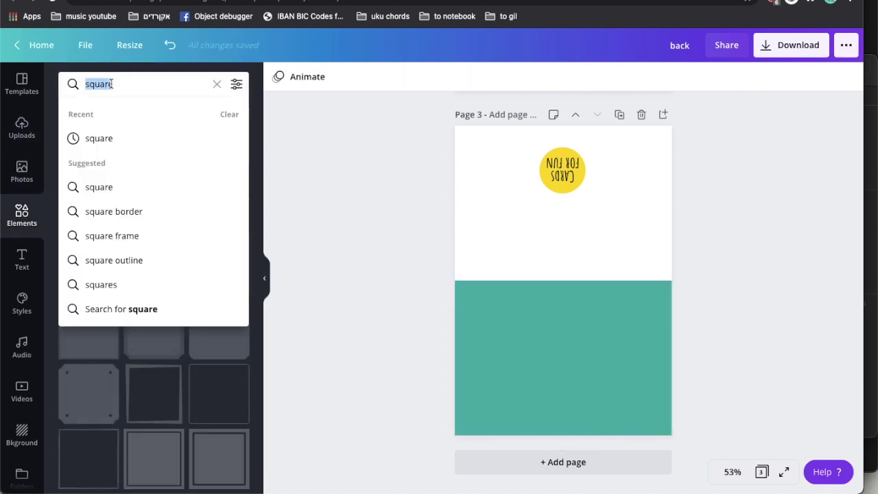
{"action": "type", "text": "owl"}
{"action": "key", "text": "Return"}
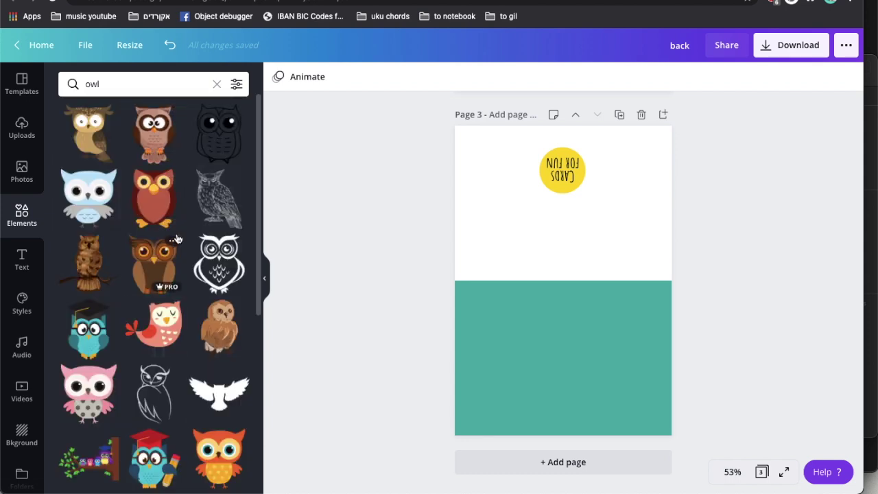
{"action": "scroll", "coordinate": [178, 219], "scroll_direction": "down", "scroll_amount": 3}
{"action": "scroll", "coordinate": [178, 233], "scroll_direction": "down", "scroll_amount": 5}
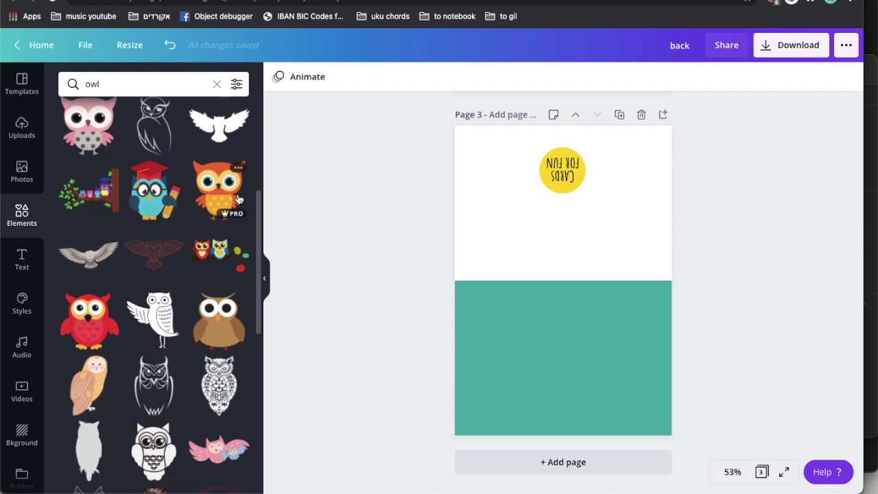
{"action": "left_click", "coordinate": [97, 122]}
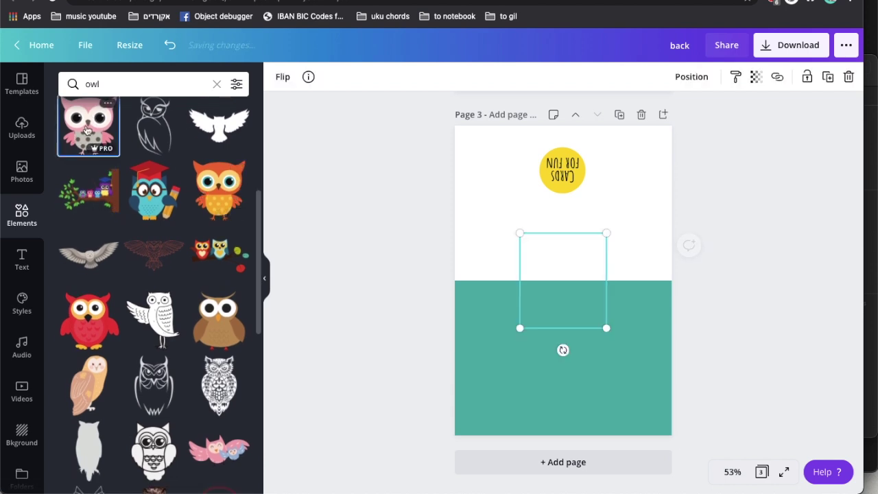
{"action": "left_click", "coordinate": [221, 219]}
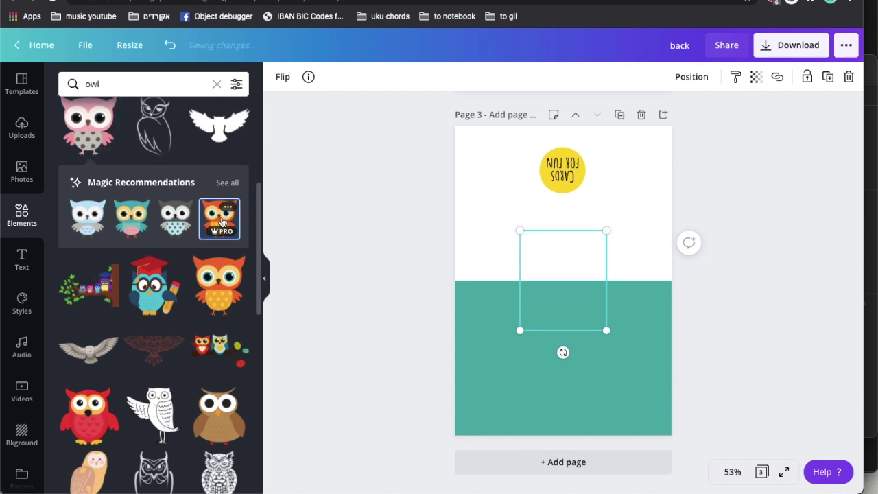
{"action": "key", "text": "ctrl+z"}
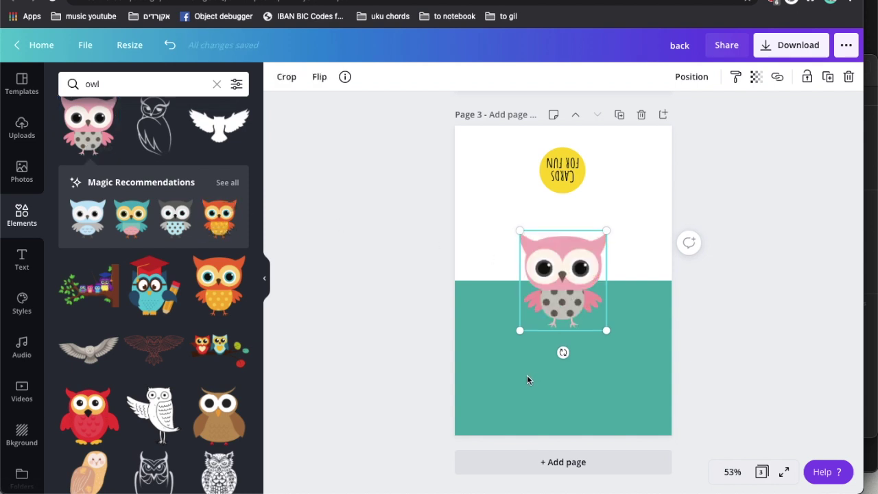
Place the orange owl on the left of the teal area and the pink owl beside it on the right
{"action": "mouse_move", "coordinate": [520, 381]}
{"action": "left_mouse_down"}
{"action": "mouse_move", "coordinate": [512, 384]}
{"action": "mouse_move", "coordinate": [522, 370]}
{"action": "left_mouse_up"}
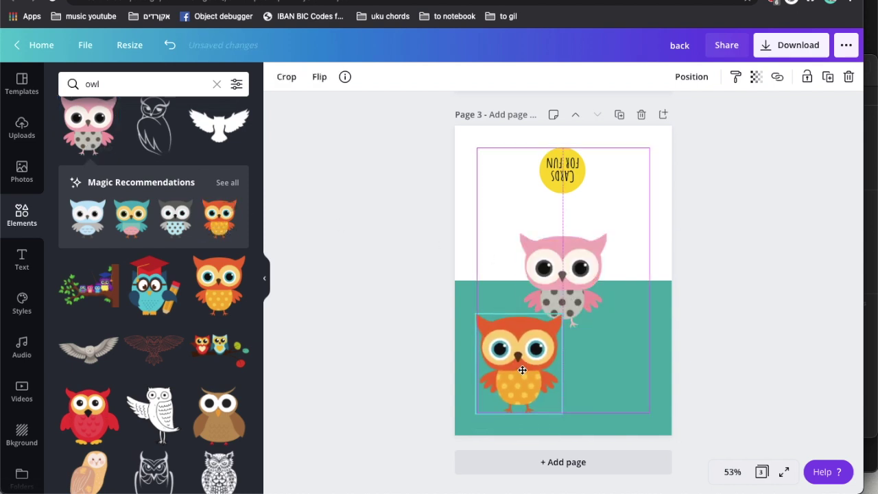
{"action": "left_click_drag", "start_coordinate": [565, 277], "coordinate": [566, 277]}
{"action": "left_click", "coordinate": [565, 277]}
{"action": "left_click_drag", "start_coordinate": [611, 368], "coordinate": [595, 359]}
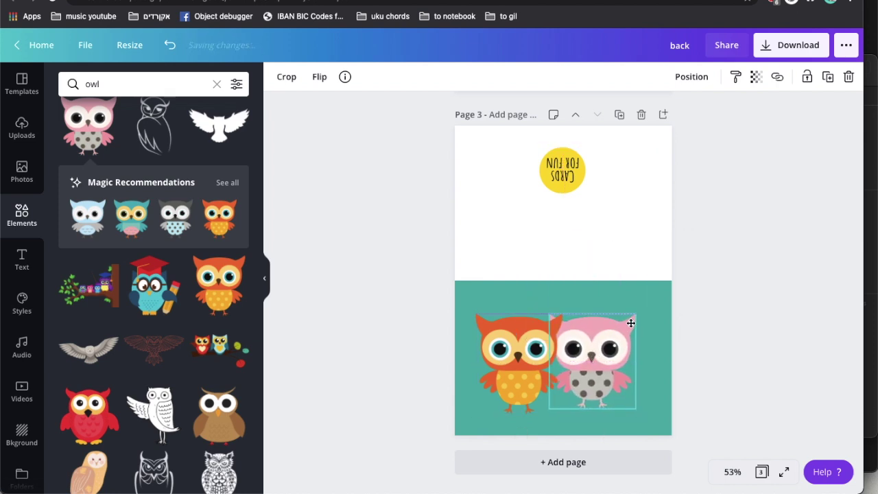
Resize the pink owl to about 2.7 × 2.9 inches, overlap it with the orange owl, and bring it to the front
{"action": "left_click_drag", "start_coordinate": [636, 314], "coordinate": [624, 328]}
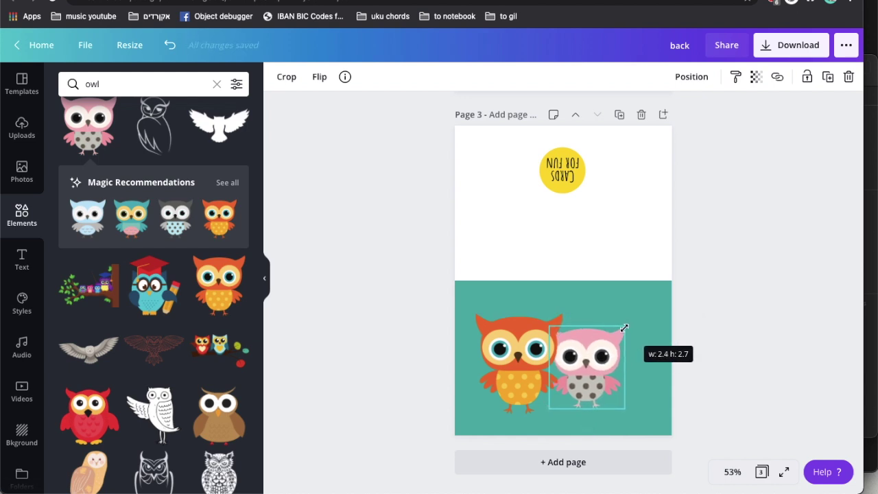
{"action": "left_click_drag", "start_coordinate": [597, 385], "coordinate": [589, 378]}
{"action": "left_click_drag", "start_coordinate": [617, 345], "coordinate": [626, 325]}
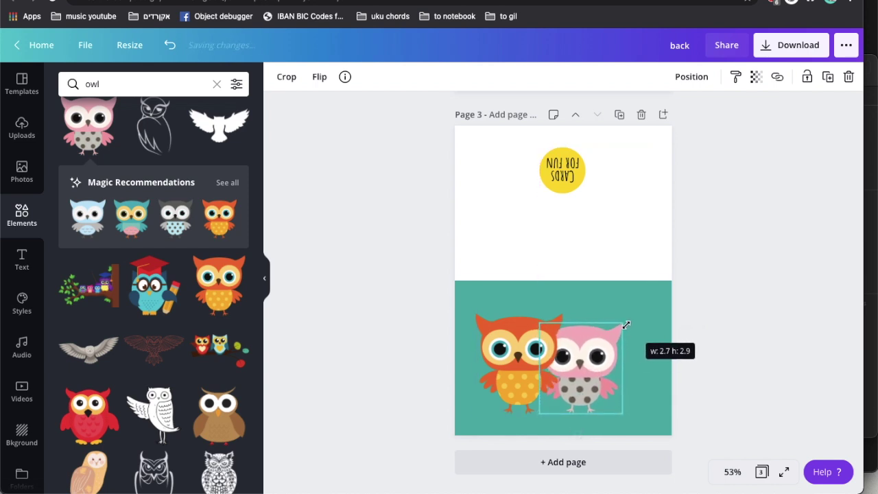
{"action": "left_click", "coordinate": [690, 77]}
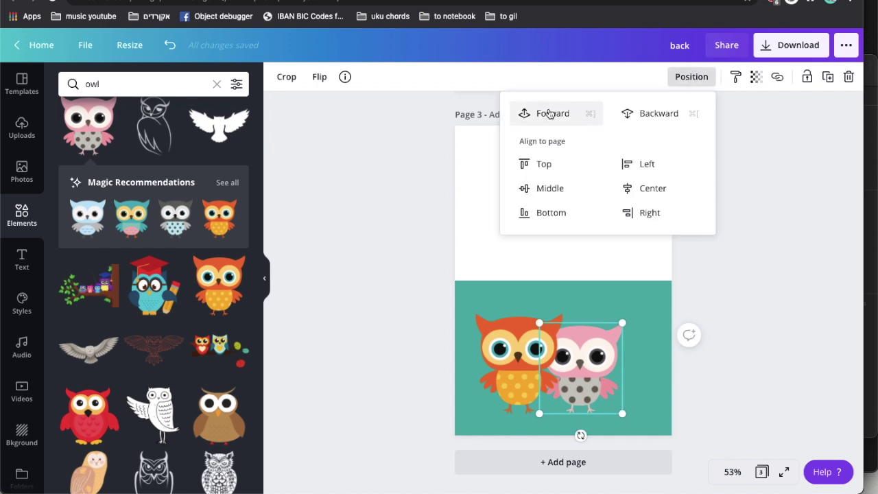
{"action": "left_click", "coordinate": [731, 326]}
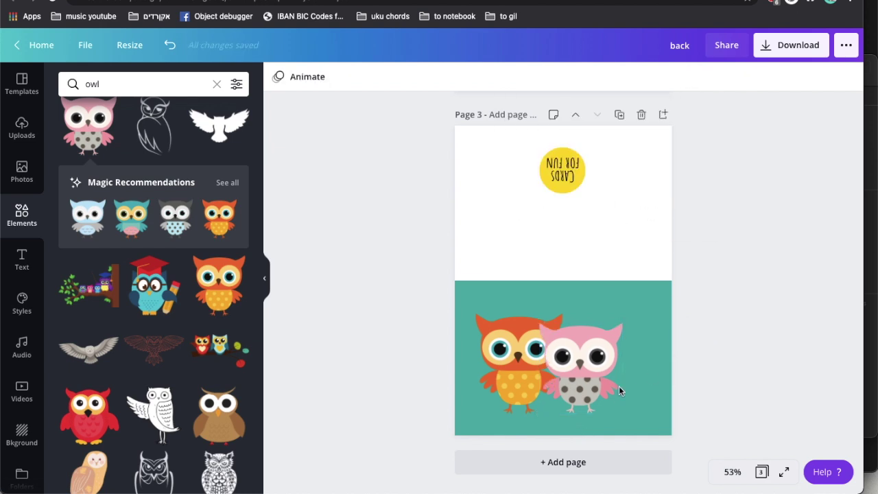
Group the two owls and move them slightly down to the horizontal center of the teal area
{"action": "left_click", "coordinate": [584, 368]}
{"action": "left_click", "coordinate": [514, 360], "text": "shift"}
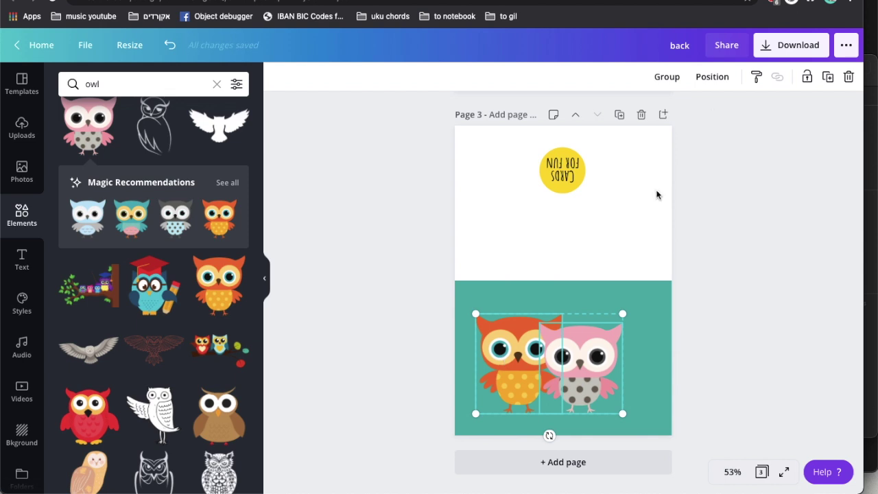
{"action": "left_click", "coordinate": [663, 77]}
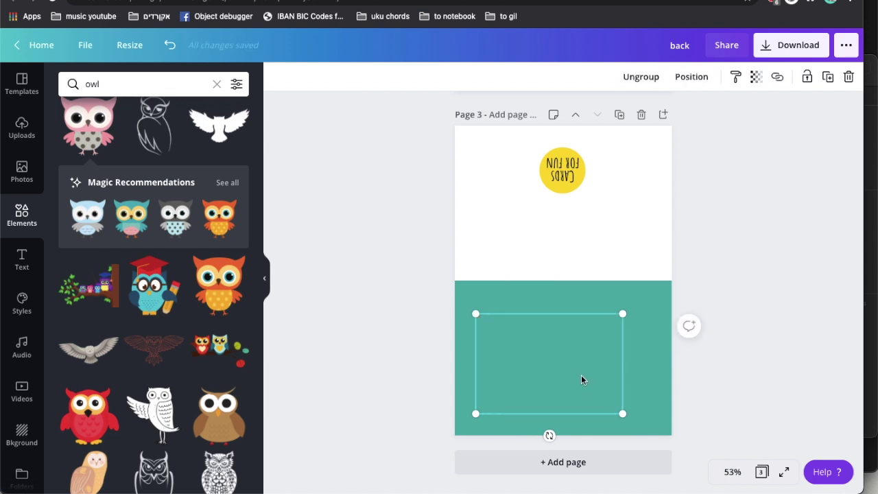
{"action": "left_click_drag", "start_coordinate": [581, 375], "coordinate": [597, 383]}
{"action": "scroll", "coordinate": [580, 249], "scroll_direction": "up", "scroll_amount": 8}
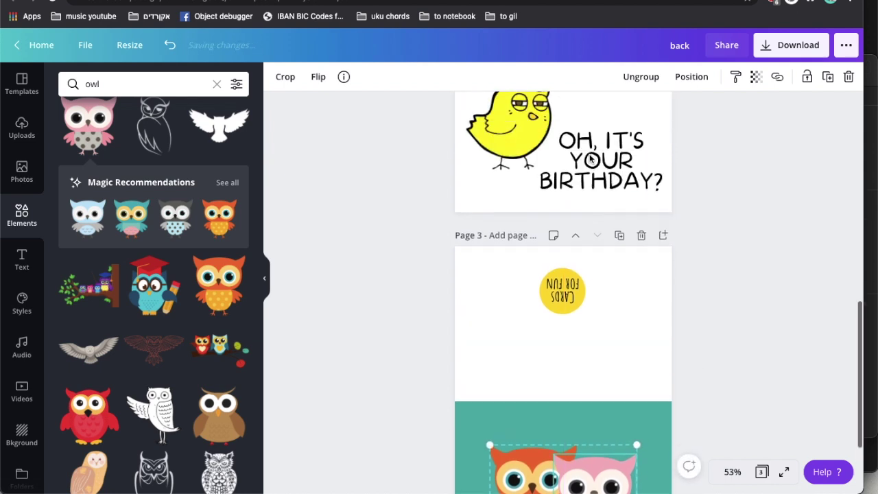
Copy the "OH, IT'S YOUR BIRTHDAY?" text from page 2 and paste it on page 3
{"action": "scroll", "coordinate": [577, 249], "scroll_direction": "up", "scroll_amount": 3}
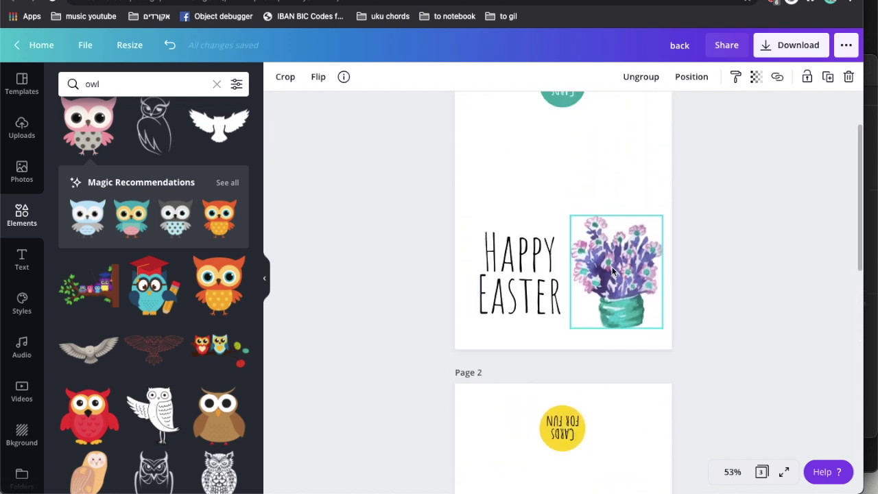
{"action": "scroll", "coordinate": [590, 275], "scroll_direction": "down", "scroll_amount": 5}
{"action": "left_click", "coordinate": [604, 296]}
{"action": "key", "text": "ctrl+c"}
{"action": "scroll", "coordinate": [603, 297], "scroll_direction": "down", "scroll_amount": 5}
{"action": "key", "text": "ctrl+v"}
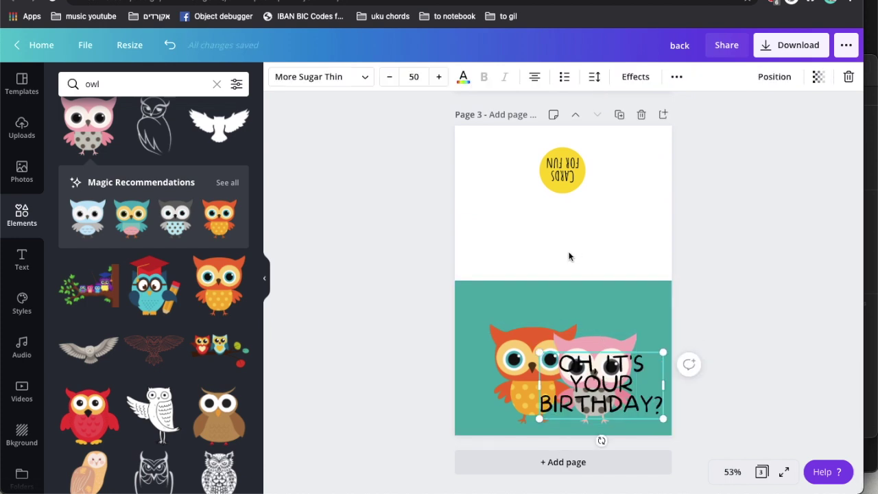
Move the pasted text above the owls and replace its wording with "I WILL OWL-WAYS LOVE YOU"
{"action": "left_click_drag", "start_coordinate": [604, 381], "coordinate": [566, 254]}
{"action": "triple_click", "coordinate": [566, 253]}
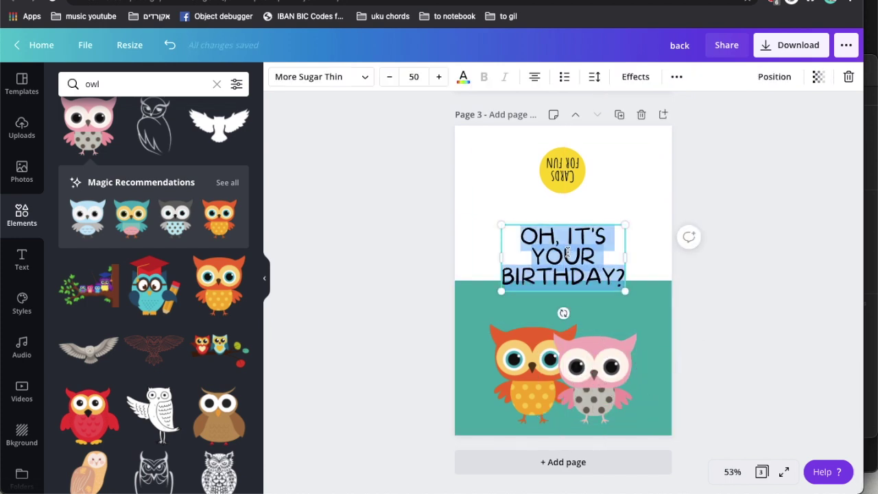
{"action": "type", "text": "I WILL O"}
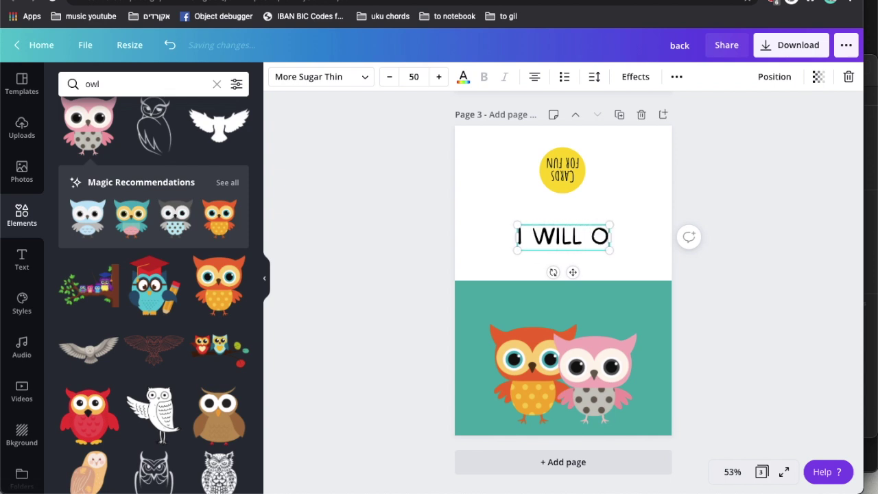
{"action": "type", "text": "WL-WAYS"}
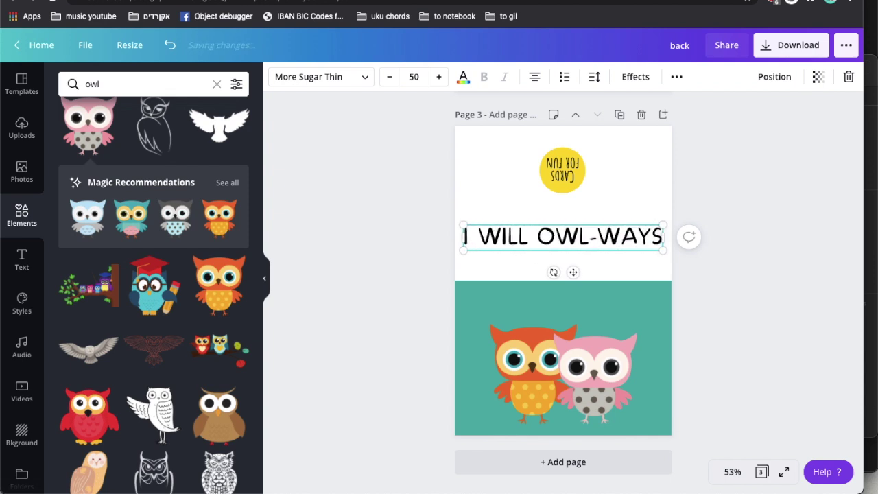
{"action": "type", "text": " LOVE YOU"}
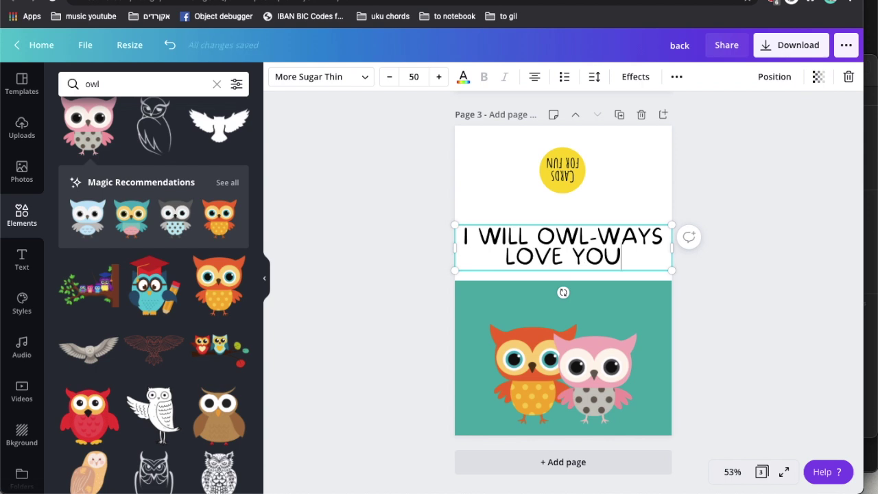
Set the font size of the whole owl message to 30
{"action": "key", "text": "ctrl+a"}
{"action": "left_click", "coordinate": [414, 76]}
{"action": "type", "text": "30"}
{"action": "key", "text": "Return"}
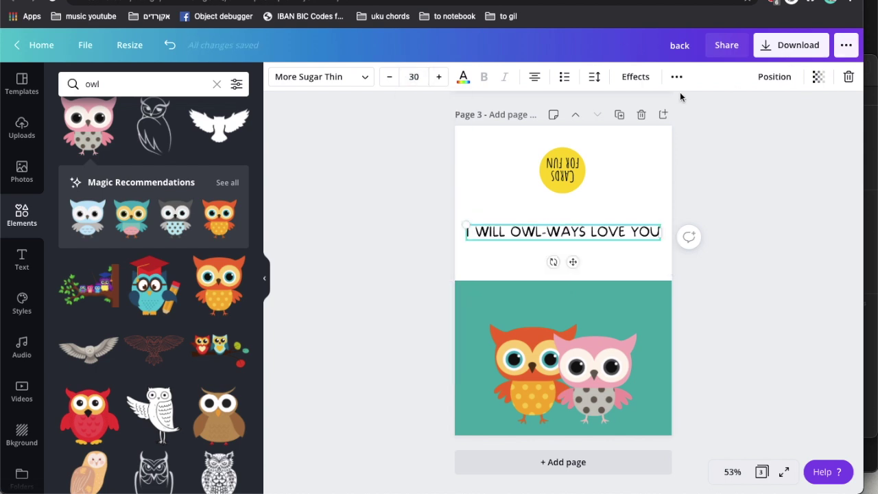
Apply the Curve effect to the owl message with a curve value of 20
{"action": "left_click", "coordinate": [635, 77]}
{"action": "left_click", "coordinate": [217, 300]}
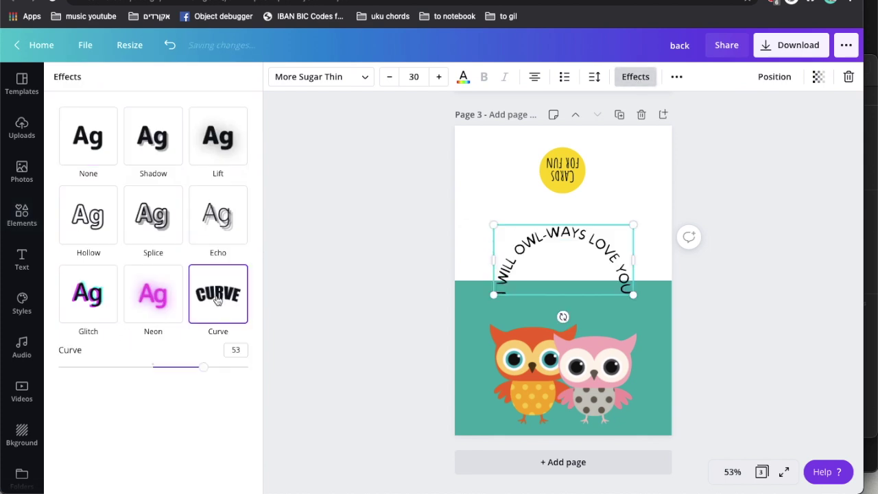
{"action": "left_click_drag", "start_coordinate": [179, 369], "coordinate": [173, 371]}
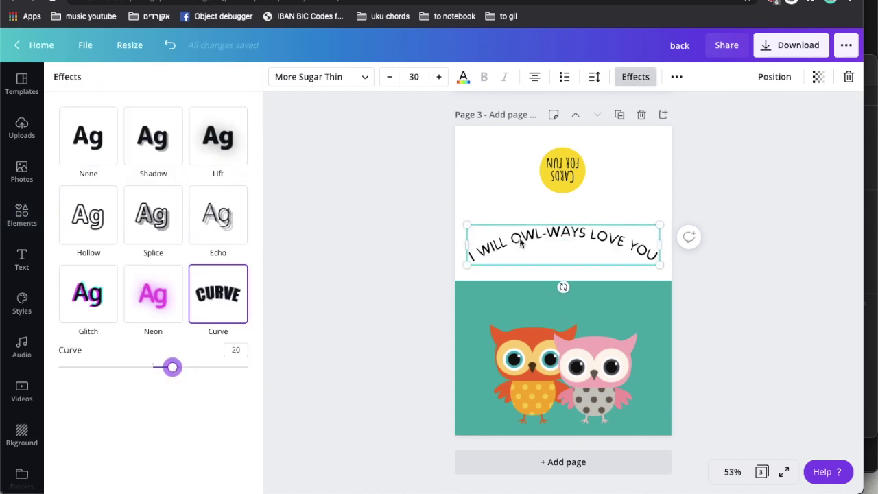
{"action": "left_click", "coordinate": [612, 244]}
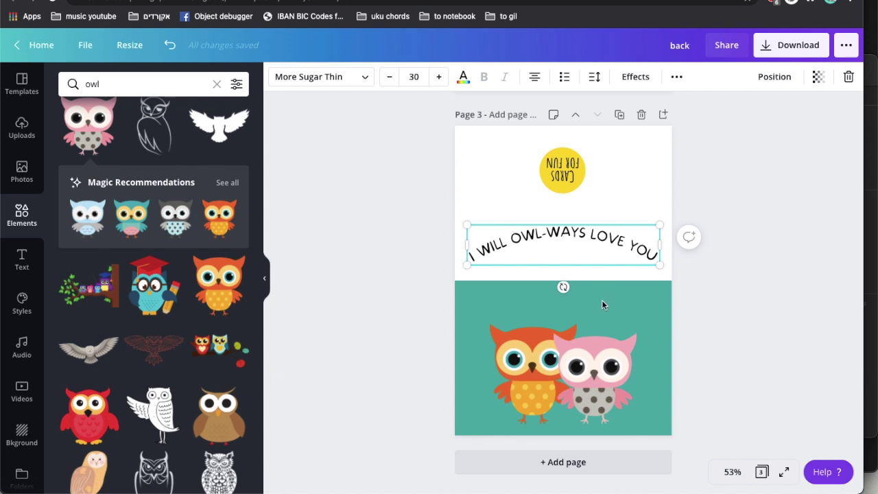
Move the curved message onto the teal area, then shrink the owl group and center it beneath the message
{"action": "left_click_drag", "start_coordinate": [602, 238], "coordinate": [602, 306]}
{"action": "left_click", "coordinate": [585, 417]}
{"action": "left_click_drag", "start_coordinate": [626, 419], "coordinate": [591, 384]}
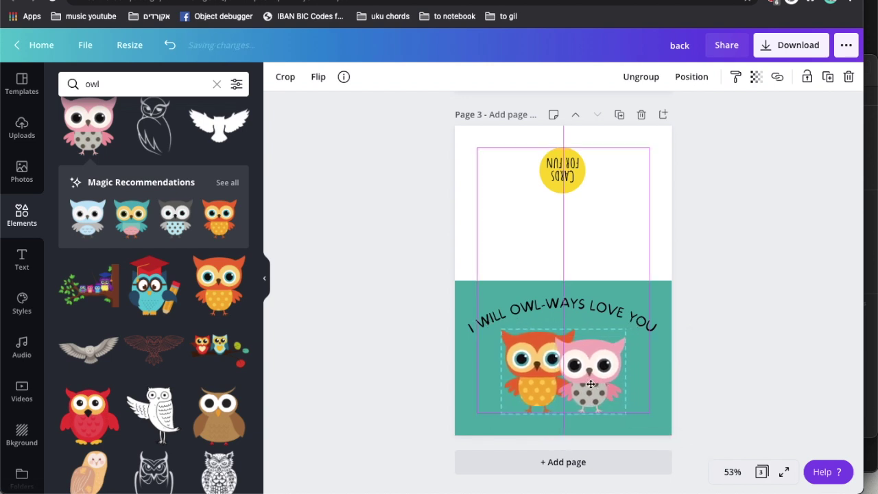
Nudge the owl message slightly down and increase its curve to 32
{"action": "left_click", "coordinate": [580, 305]}
{"action": "left_click_drag", "start_coordinate": [580, 306], "coordinate": [580, 308]}
{"action": "left_click", "coordinate": [635, 76]}
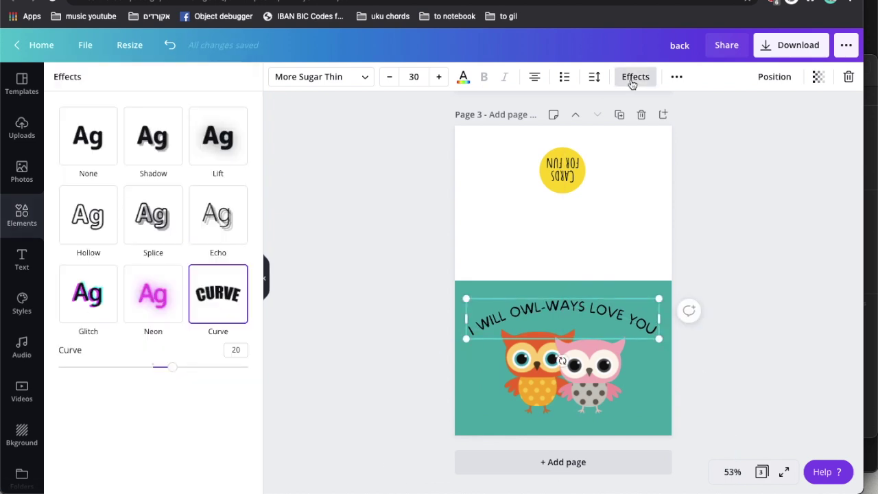
{"action": "left_click", "coordinate": [186, 369]}
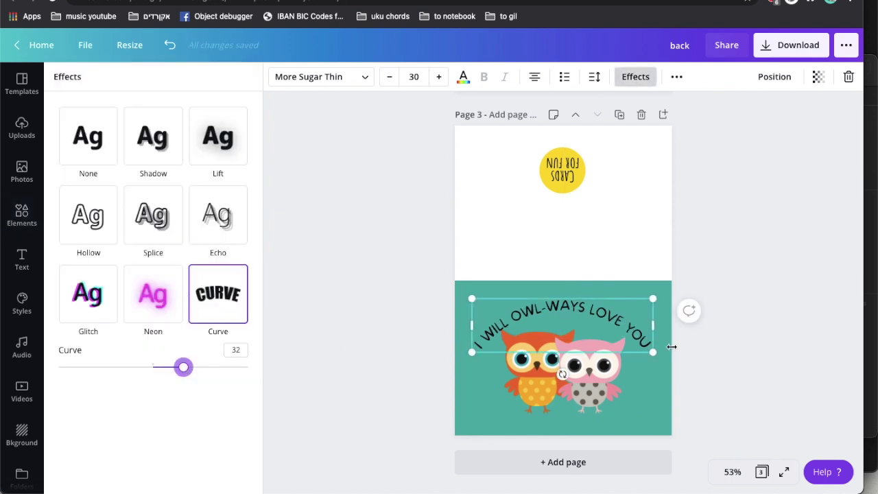
{"action": "key", "text": "Escape"}
{"action": "left_click", "coordinate": [723, 366]}
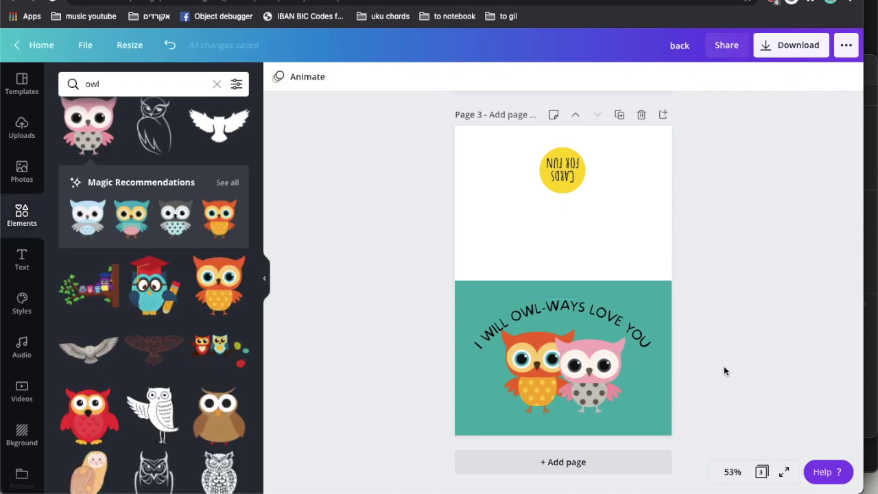
Move the owl group slightly down below the curved message and delete the teal rectangle behind them
{"action": "left_click", "coordinate": [587, 370]}
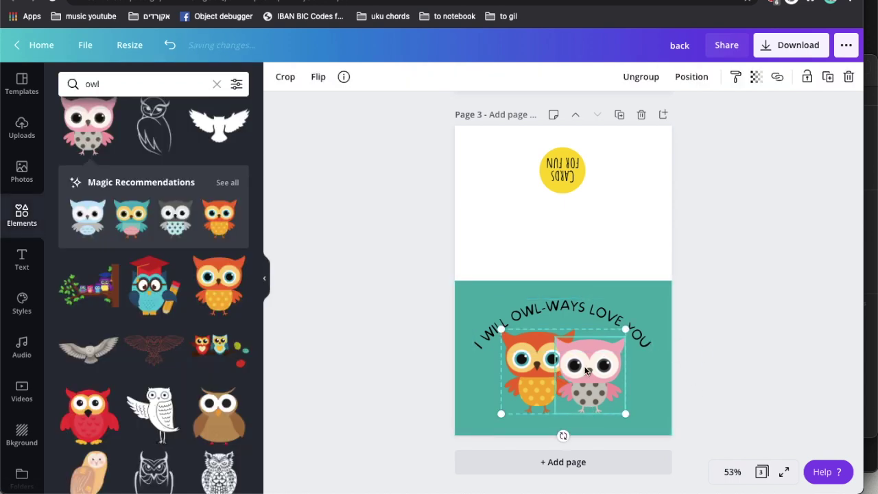
{"action": "left_click_drag", "start_coordinate": [587, 376], "coordinate": [587, 375]}
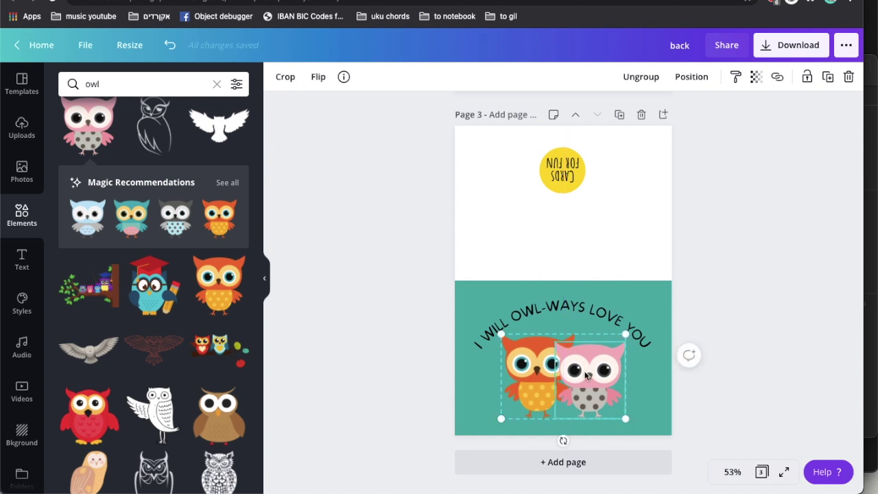
{"action": "left_click", "coordinate": [649, 283]}
{"action": "key", "text": "Delete"}
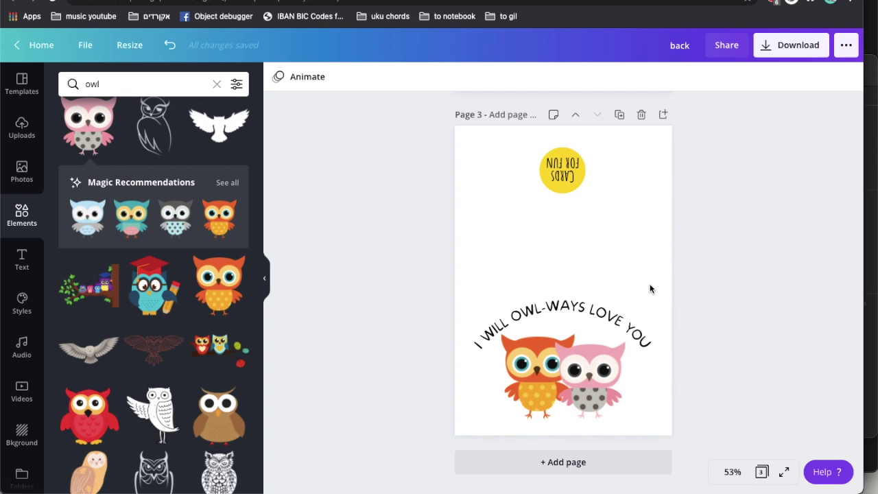
Add a fourth page after the owl card and fill its background with black
{"action": "scroll", "coordinate": [650, 289], "scroll_direction": "up", "scroll_amount": 10}
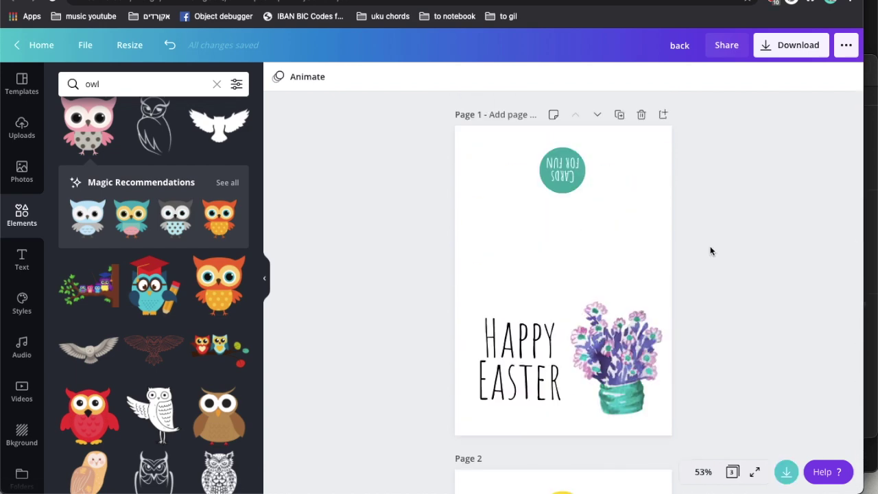
{"action": "scroll", "coordinate": [711, 250], "scroll_direction": "down", "scroll_amount": 5}
{"action": "scroll", "coordinate": [710, 250], "scroll_direction": "down", "scroll_amount": 5}
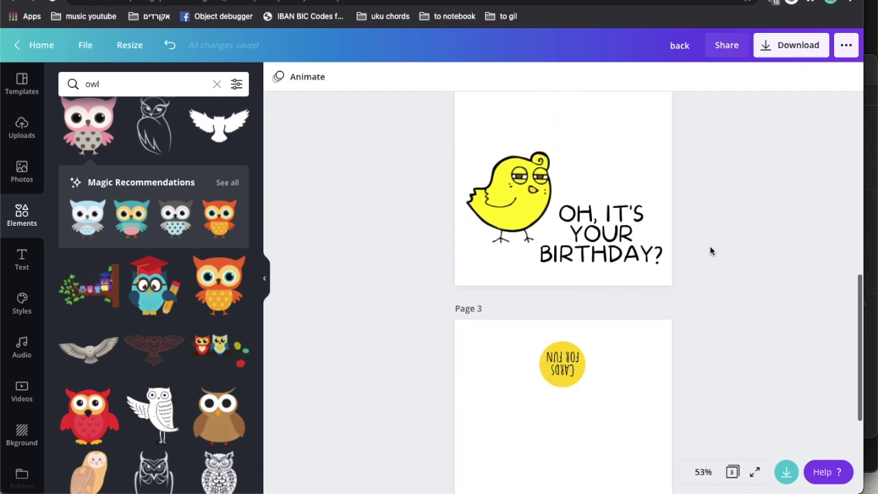
{"action": "left_click", "coordinate": [576, 462]}
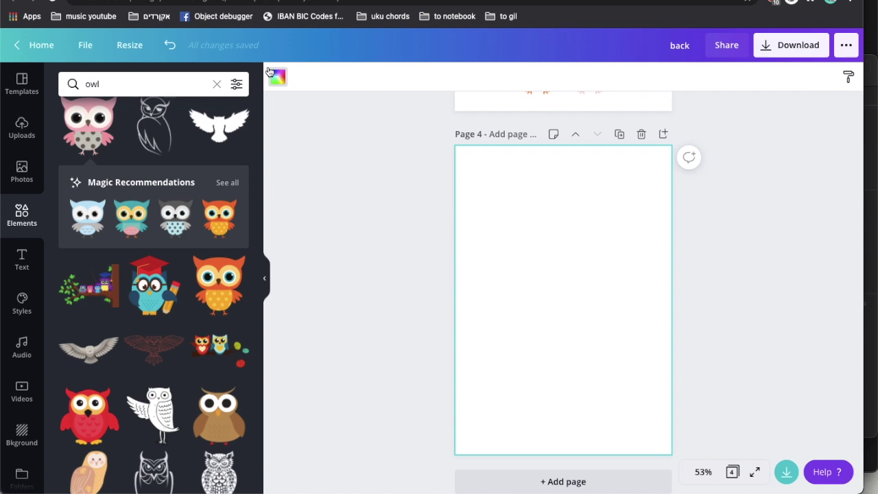
{"action": "left_click", "coordinate": [278, 78]}
{"action": "left_click", "coordinate": [72, 197]}
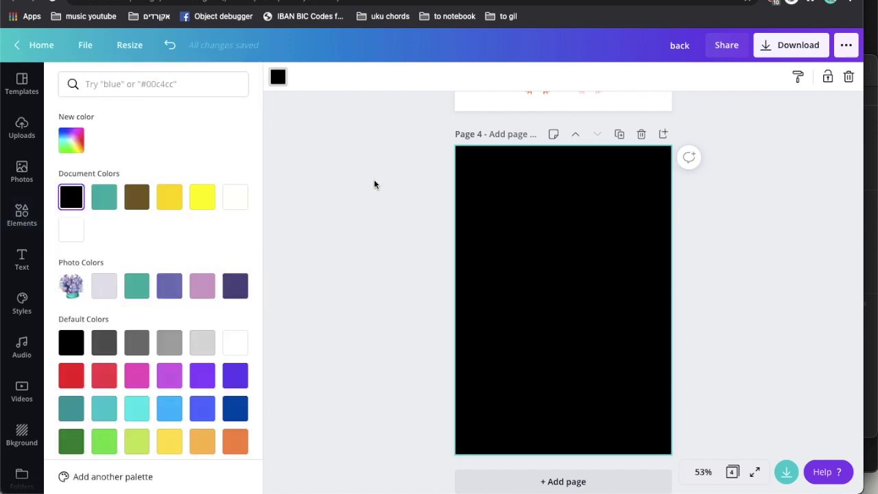
{"action": "left_click", "coordinate": [409, 234]}
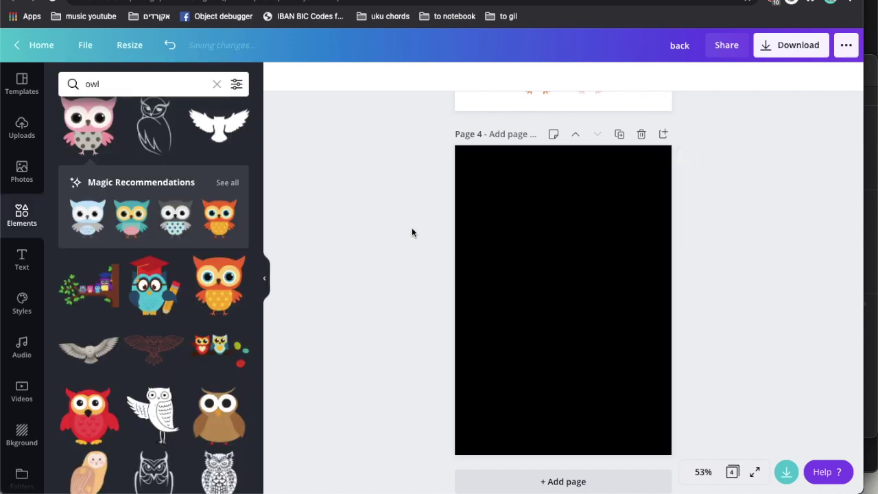
Download all four pages as JPG at quality 100 and dismiss the completion dialog
{"action": "left_click", "coordinate": [794, 58]}
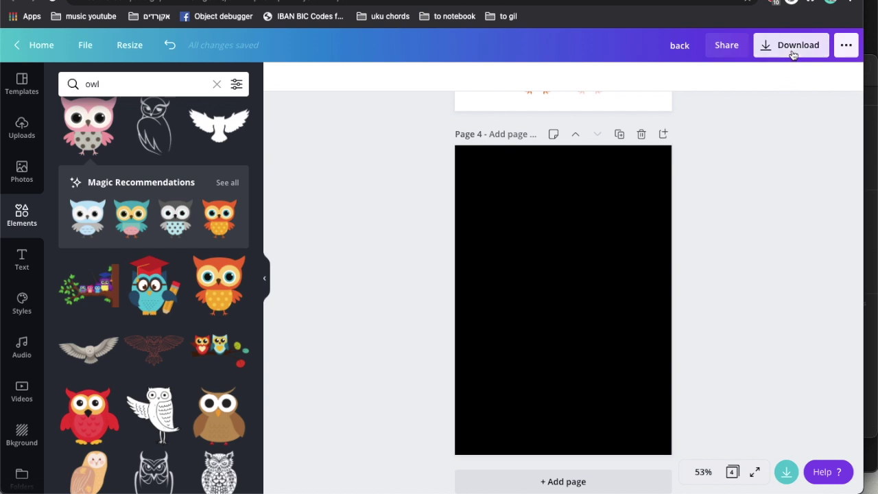
{"action": "left_click", "coordinate": [739, 133]}
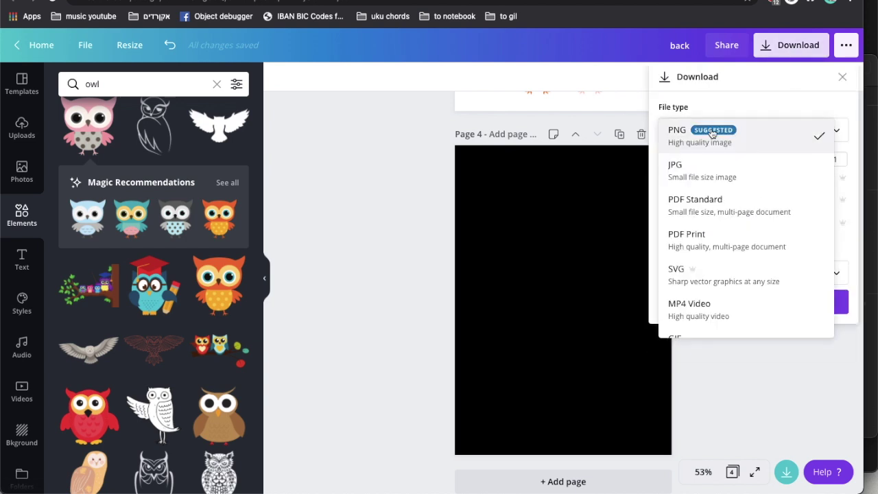
{"action": "left_click", "coordinate": [709, 172]}
{"action": "left_click_drag", "start_coordinate": [793, 202], "coordinate": [834, 201]}
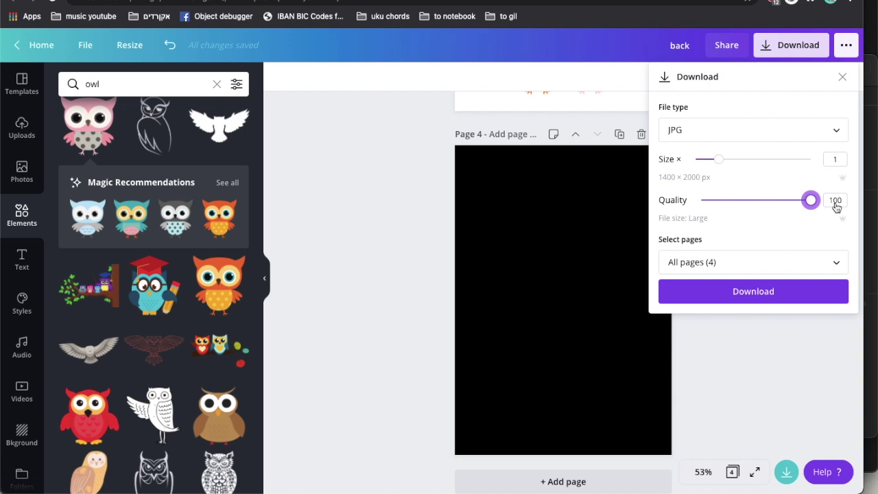
{"action": "left_click", "coordinate": [754, 291]}
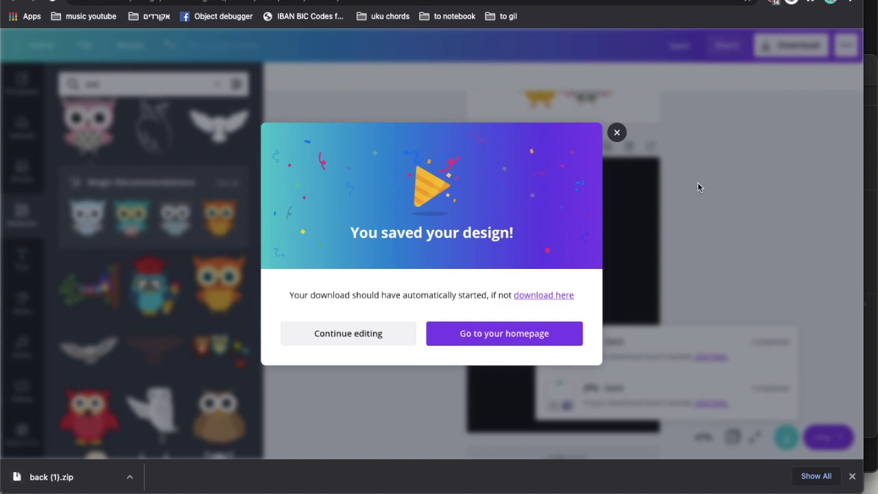
{"action": "left_click", "coordinate": [695, 183]}
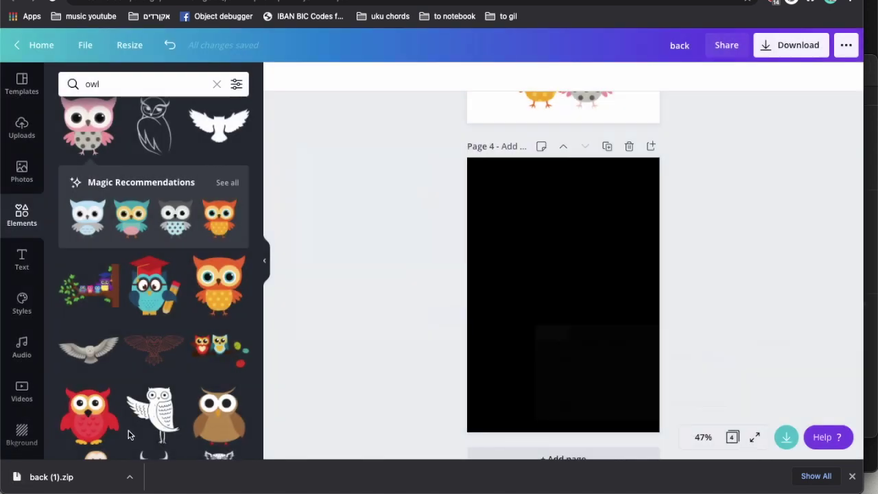
Extract the downloaded "back (1).zip" and open the resulting "back (1)" folder in Finder
{"action": "left_click", "coordinate": [94, 477]}
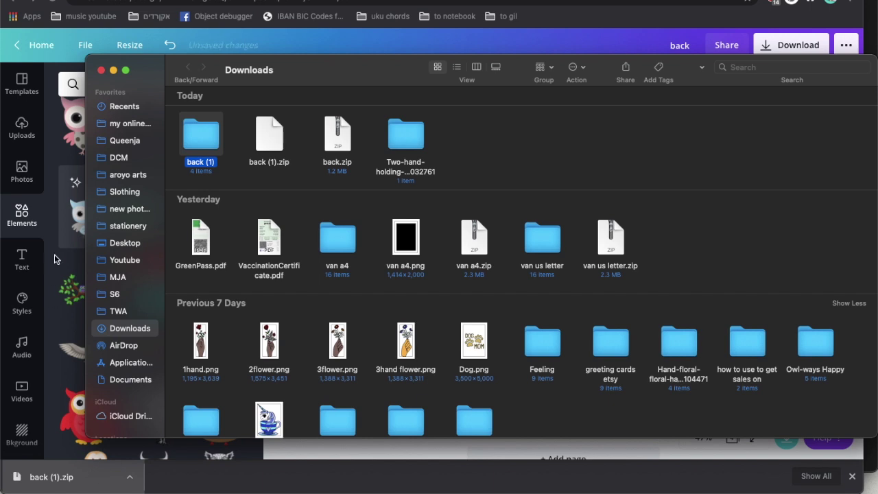
{"action": "double_click", "coordinate": [211, 141]}
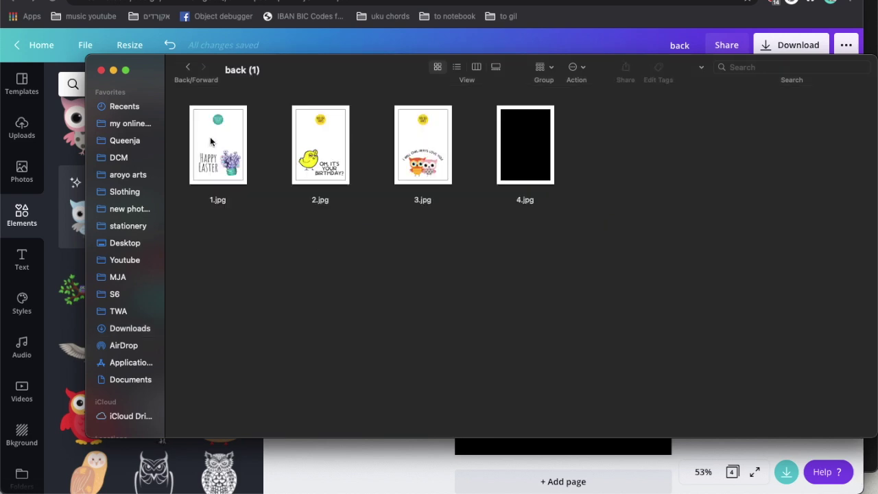
Switch back to the Canva home page, dismiss the custom size entry, and create a new US Letter Document
{"action": "left_click", "coordinate": [247, 10]}
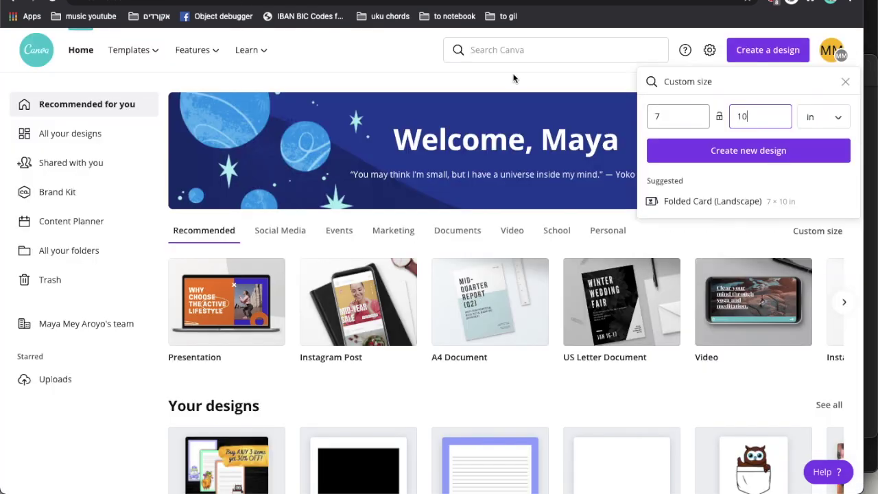
{"action": "left_click", "coordinate": [596, 75]}
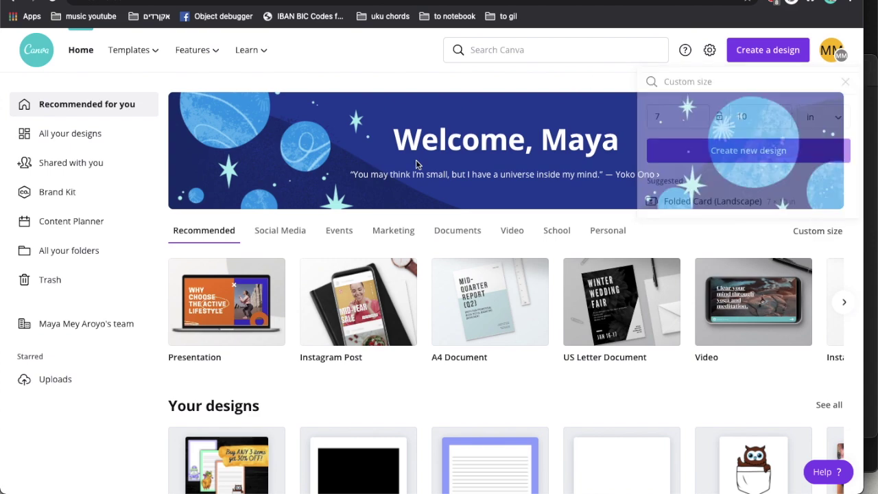
{"action": "left_click", "coordinate": [618, 305]}
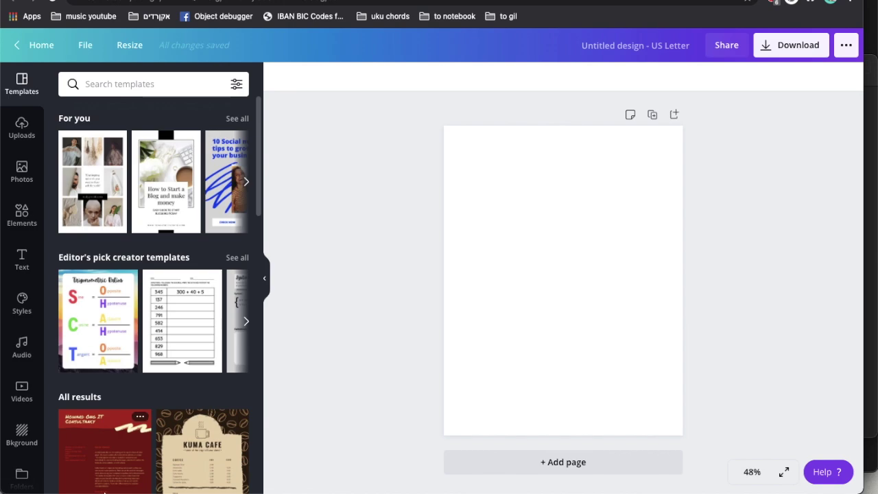
Upload the four exported card images, 1.jpg to 4.jpg, from the "back (1)" folder to the new design
{"action": "left_click", "coordinate": [78, 458]}
{"action": "left_click_drag", "start_coordinate": [485, 194], "coordinate": [635, 261]}
{"action": "left_click_drag", "start_coordinate": [419, 168], "coordinate": [102, 459]}
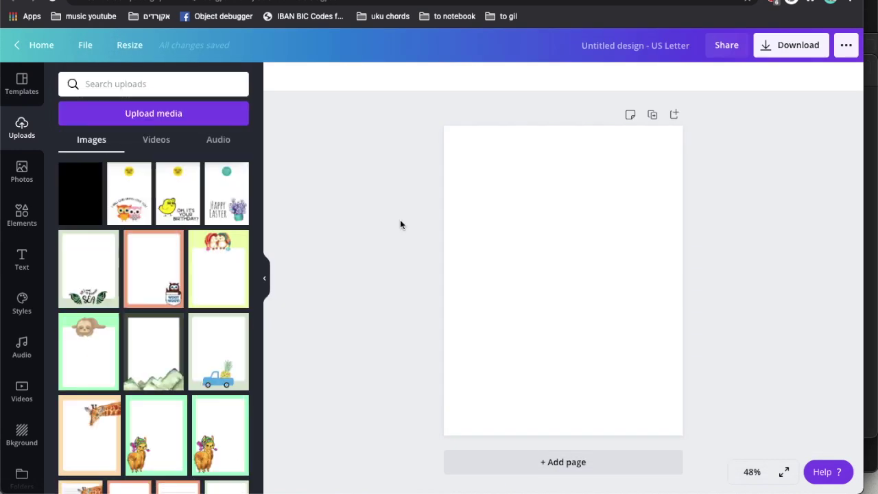
Fill the US Letter page background with the default lime green color
{"action": "left_click", "coordinate": [460, 133]}
{"action": "left_click", "coordinate": [278, 76]}
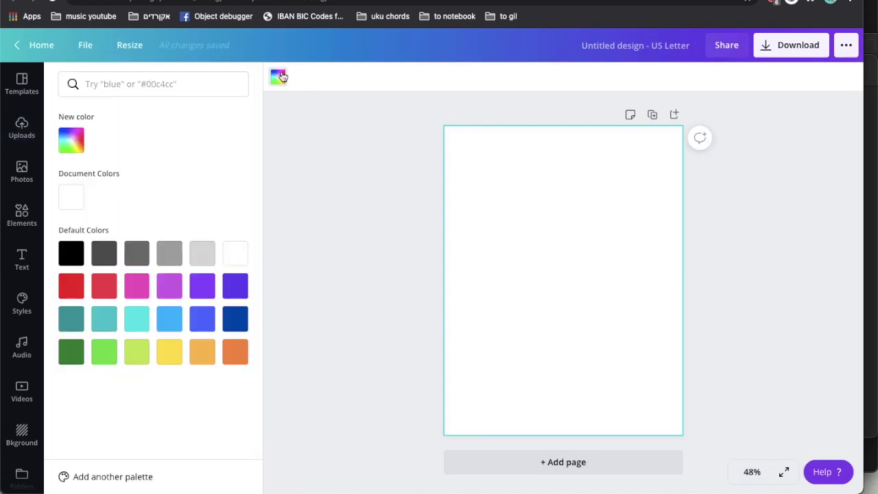
{"action": "left_click", "coordinate": [140, 355]}
{"action": "left_click", "coordinate": [377, 245]}
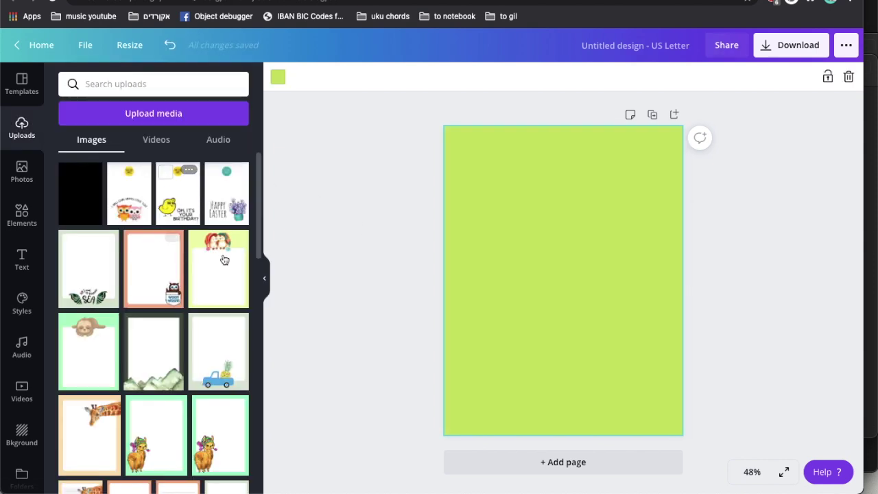
Place the uploaded Happy Easter card image on the lime green page
{"action": "left_click", "coordinate": [227, 195]}
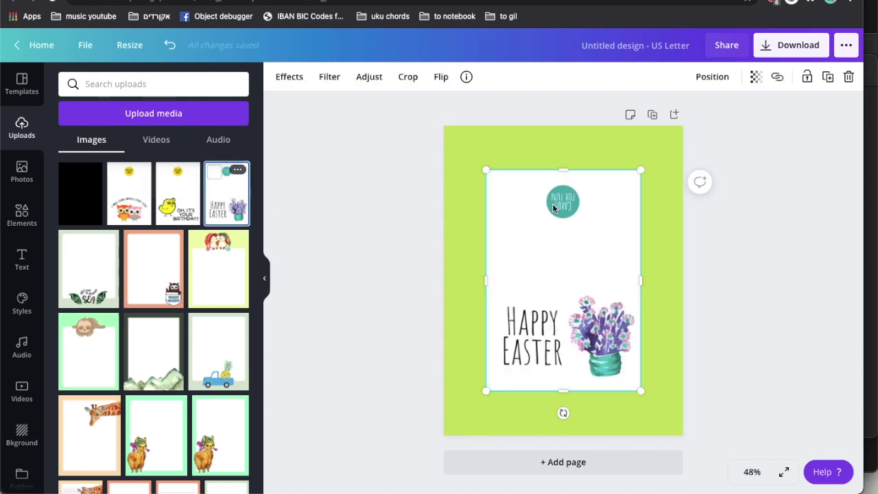
{"action": "left_click", "coordinate": [577, 146]}
{"action": "key", "text": "Delete"}
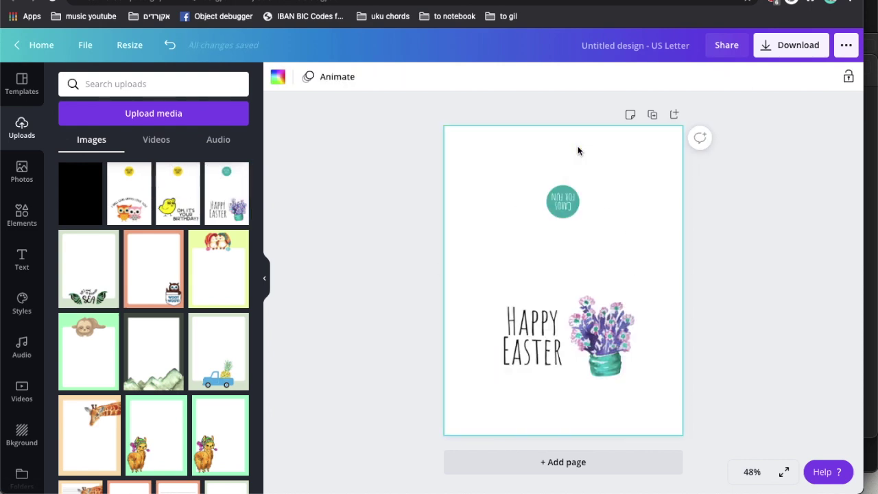
{"action": "key", "text": "ctrl+z"}
Enlarge the Happy Easter card until it nearly fills the page, leaving an even green margin on all sides
{"action": "left_click", "coordinate": [573, 261]}
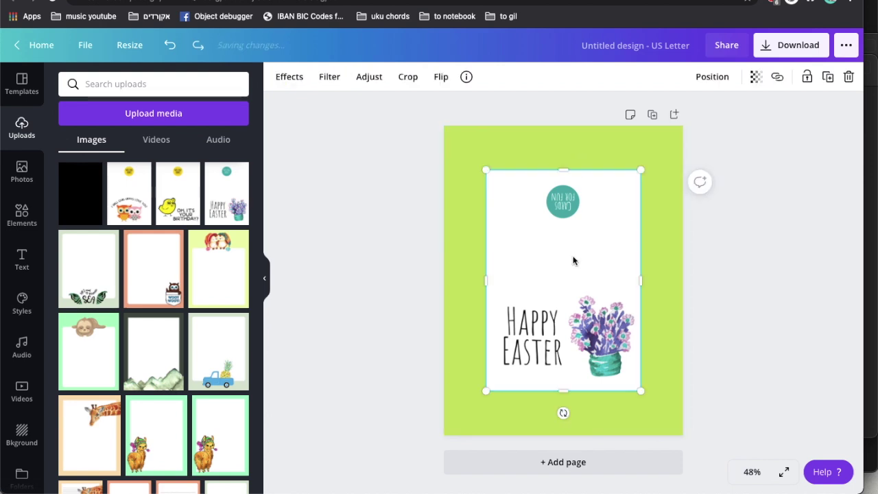
{"action": "left_click_drag", "start_coordinate": [488, 392], "coordinate": [460, 419]}
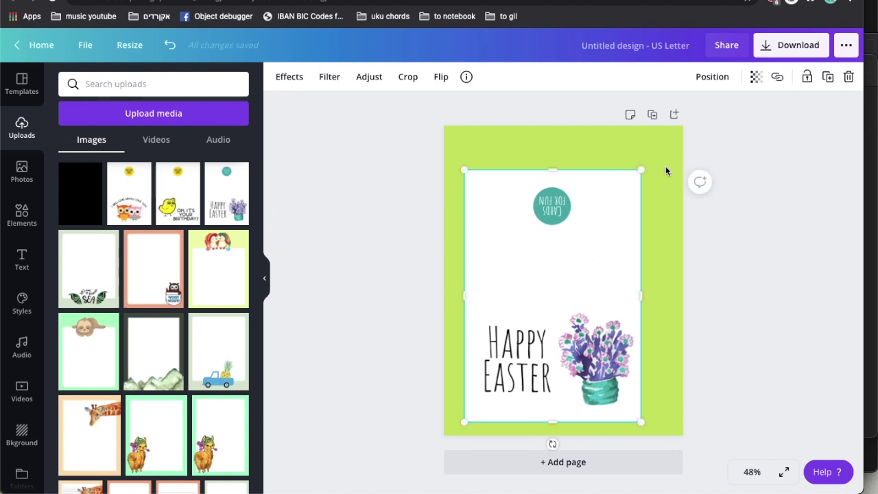
{"action": "left_click_drag", "start_coordinate": [639, 171], "coordinate": [666, 144]}
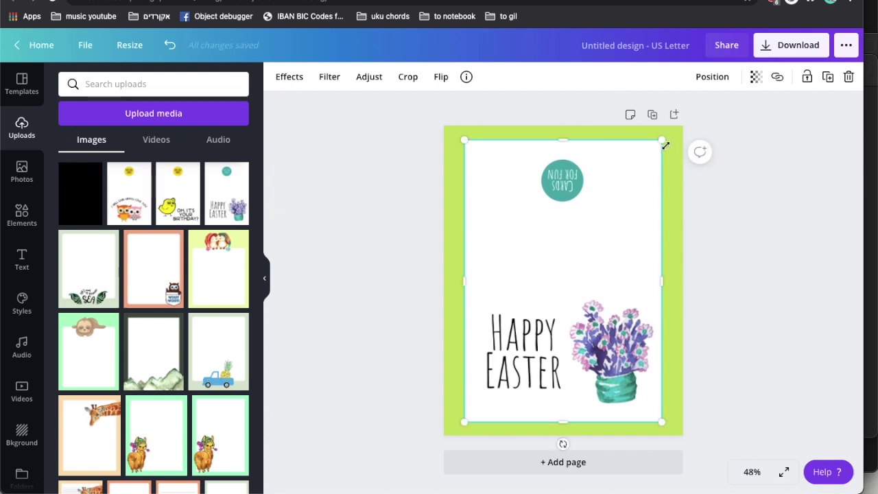
{"action": "left_click_drag", "start_coordinate": [586, 272], "coordinate": [585, 273]}
Add the uploaded black image, resize it slightly larger than the Happy Easter card, and center it over the card
{"action": "left_click", "coordinate": [80, 198]}
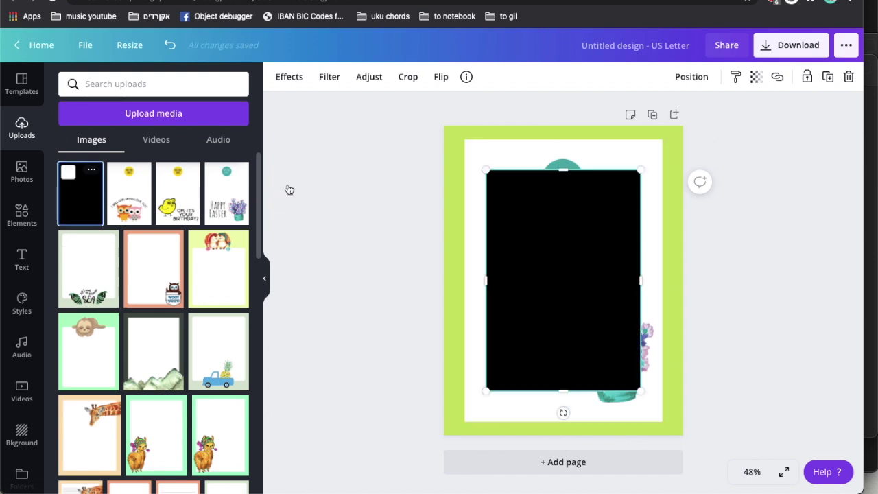
{"action": "left_click_drag", "start_coordinate": [487, 169], "coordinate": [465, 140]}
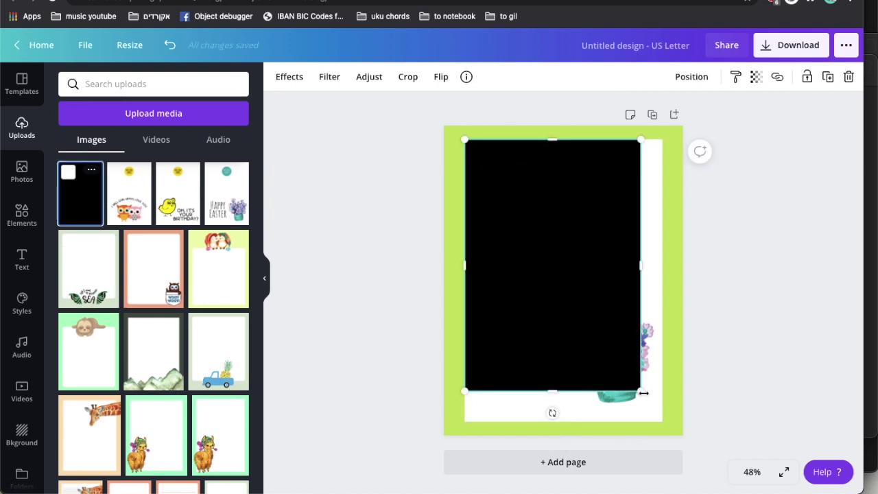
{"action": "left_click_drag", "start_coordinate": [640, 390], "coordinate": [666, 425]}
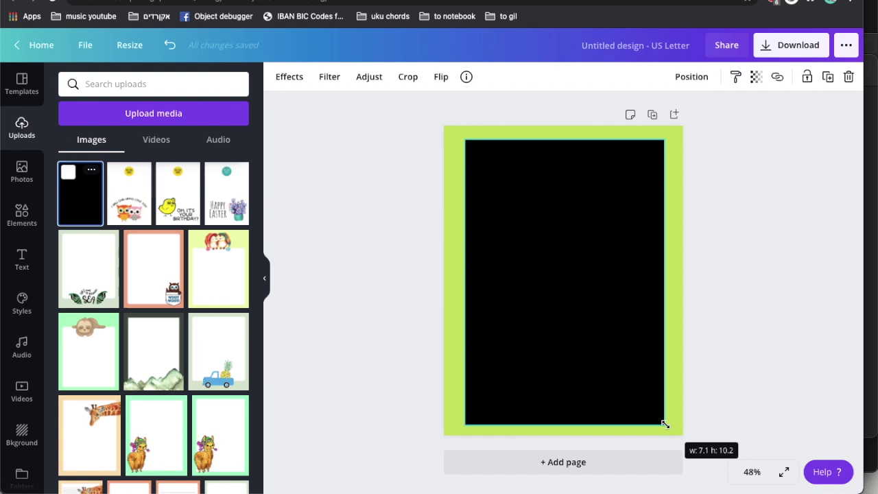
{"action": "left_click_drag", "start_coordinate": [666, 424], "coordinate": [664, 424]}
{"action": "left_click_drag", "start_coordinate": [597, 308], "coordinate": [600, 306]}
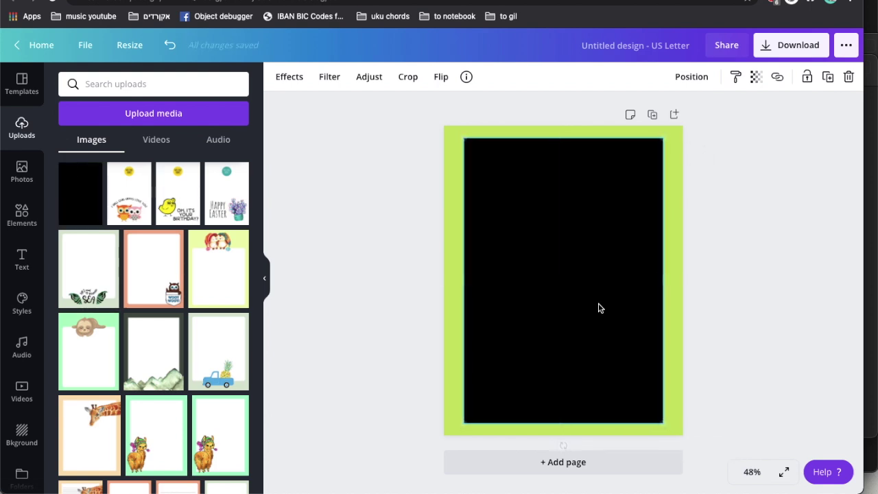
Send the black image behind the Happy Easter card as a thin border and remove the lime green page background
{"action": "left_click", "coordinate": [691, 76]}
{"action": "left_click", "coordinate": [659, 113]}
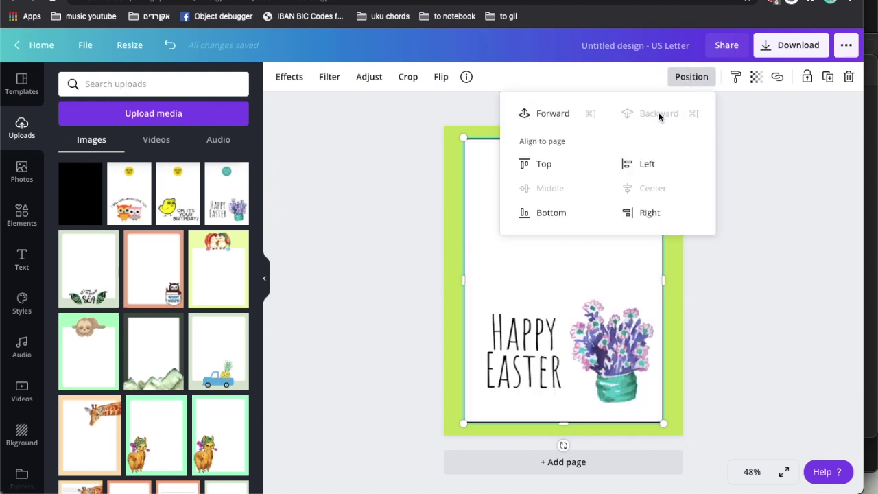
{"action": "left_click", "coordinate": [741, 286]}
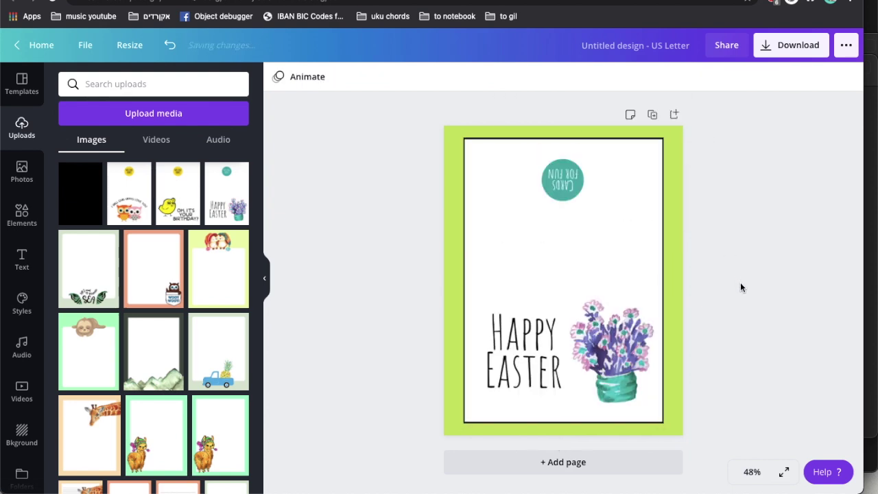
{"action": "left_click", "coordinate": [673, 229]}
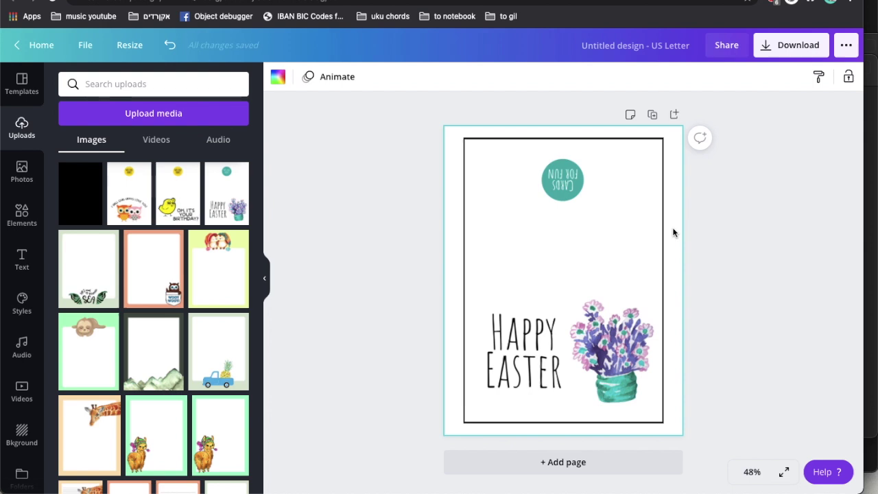
Search the elements for "line" and add a plain solid line to the page
{"action": "left_click", "coordinate": [22, 214]}
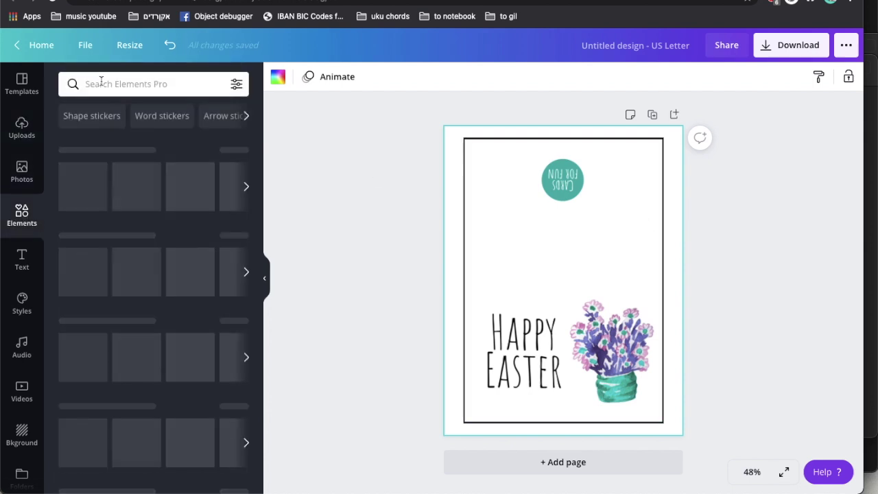
{"action": "left_click", "coordinate": [97, 83]}
{"action": "type", "text": "line"}
{"action": "key", "text": "Return"}
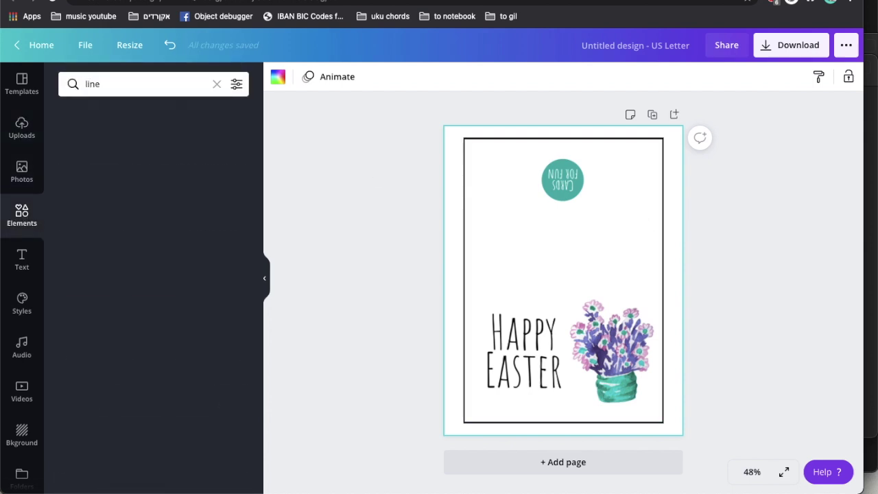
{"action": "left_click", "coordinate": [86, 168]}
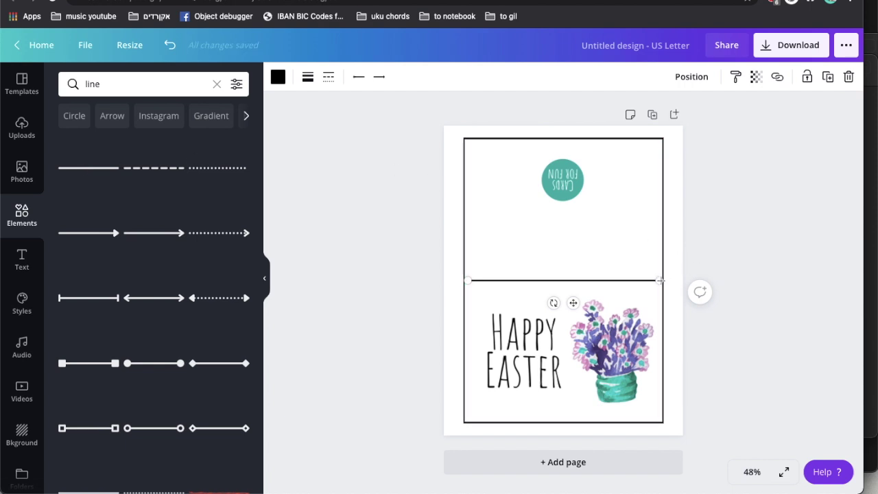
Extend the line horizontally past both page edges and position it across the vertical middle of the page
{"action": "left_click_drag", "start_coordinate": [660, 279], "coordinate": [683, 277]}
{"action": "left_click_drag", "start_coordinate": [466, 281], "coordinate": [351, 273]}
{"action": "left_click_drag", "start_coordinate": [638, 275], "coordinate": [625, 280]}
{"action": "left_click", "coordinate": [752, 472]}
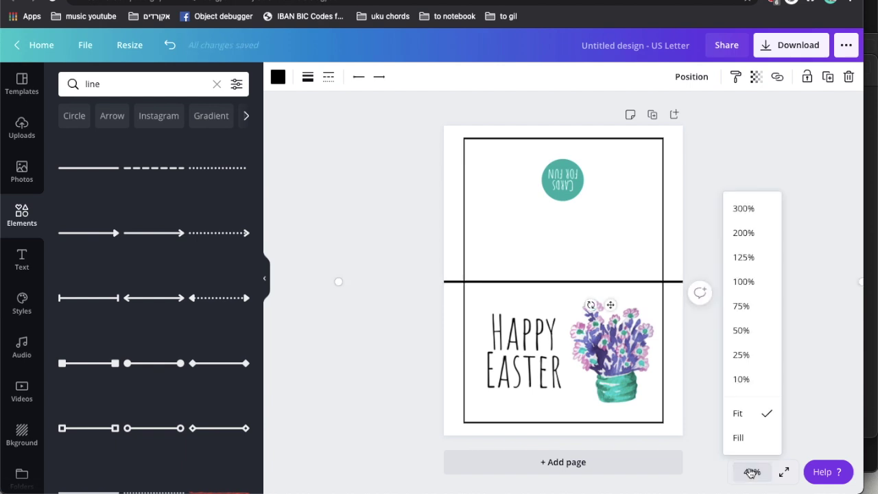
{"action": "left_click", "coordinate": [743, 306]}
{"action": "left_click_drag", "start_coordinate": [389, 285], "coordinate": [387, 282]}
Set the line weight to 11 and align the line with the page's vertical middle
{"action": "left_click", "coordinate": [306, 78]}
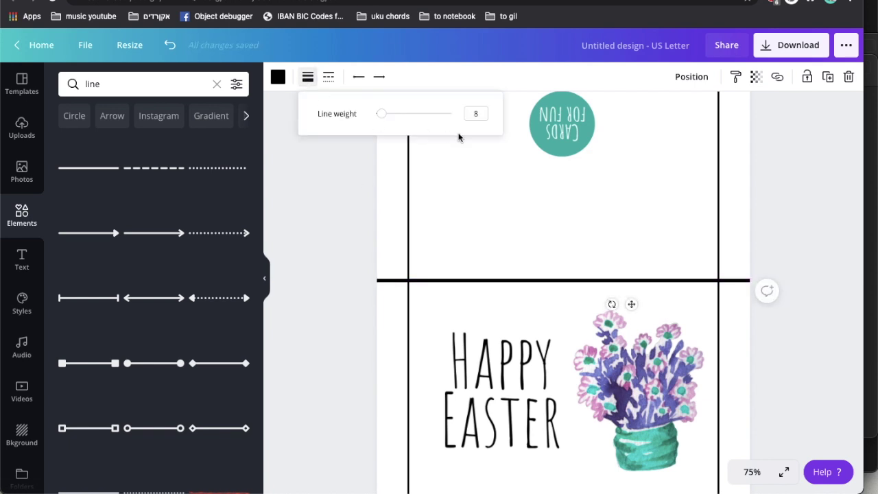
{"action": "left_click", "coordinate": [476, 113]}
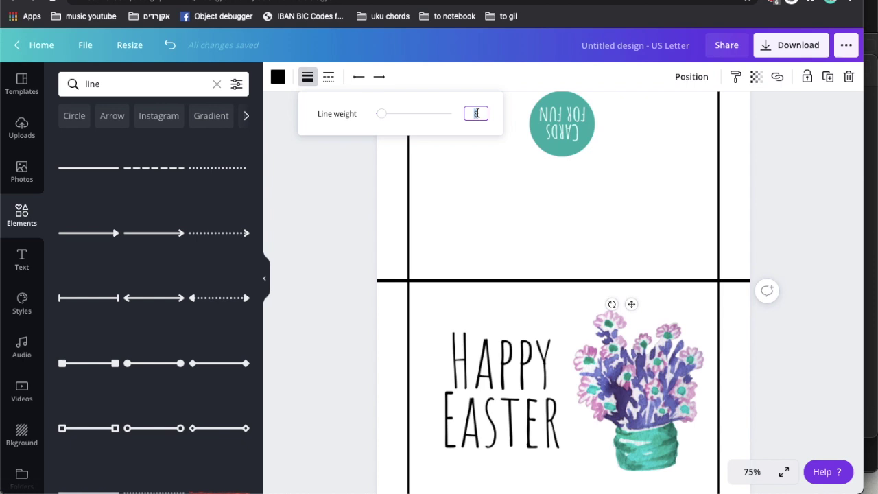
{"action": "key", "text": "Return"}
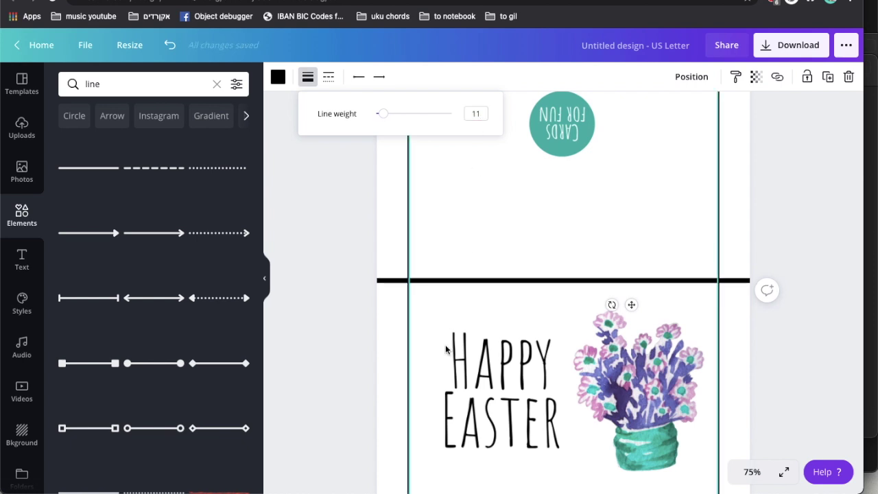
{"action": "left_click", "coordinate": [324, 317]}
{"action": "left_click_drag", "start_coordinate": [387, 282], "coordinate": [389, 280]}
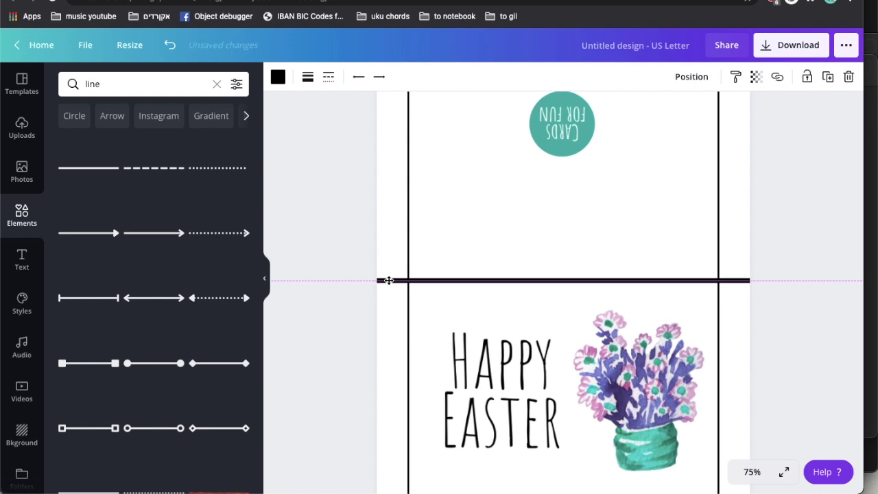
{"action": "left_click_drag", "start_coordinate": [388, 281], "coordinate": [388, 280]}
Send the line behind the card and its black border, leaving fold marks only in the side margins
{"action": "left_click", "coordinate": [691, 77]}
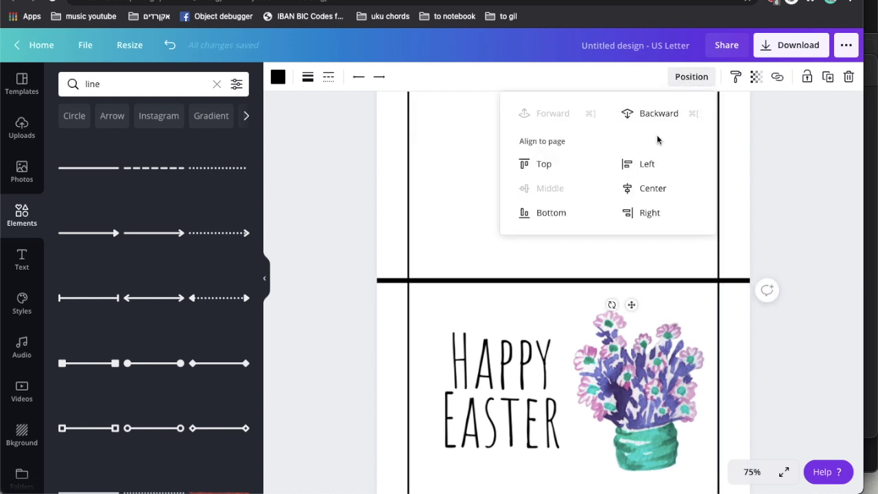
{"action": "left_click", "coordinate": [657, 121]}
{"action": "left_click", "coordinate": [748, 334]}
{"action": "scroll", "coordinate": [748, 334], "scroll_direction": "down", "scroll_amount": 3}
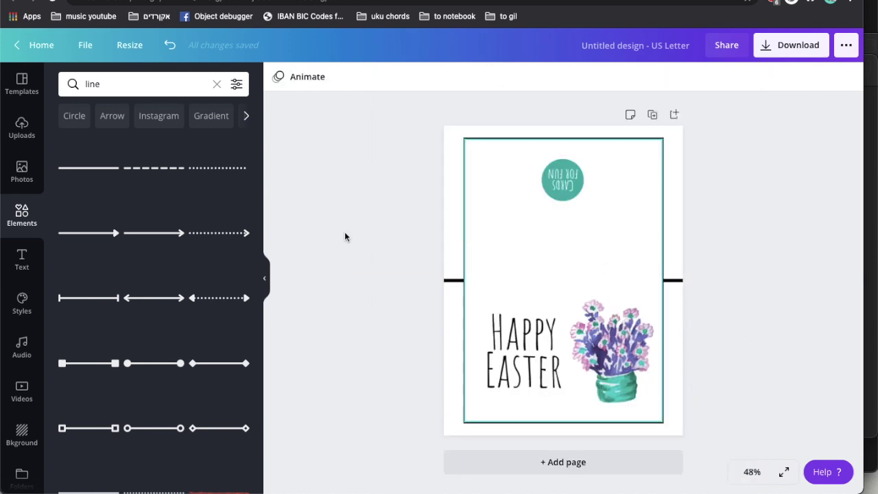
Add a heading in the Amatic SC font that reads "Front of the card"
{"action": "left_click", "coordinate": [21, 264]}
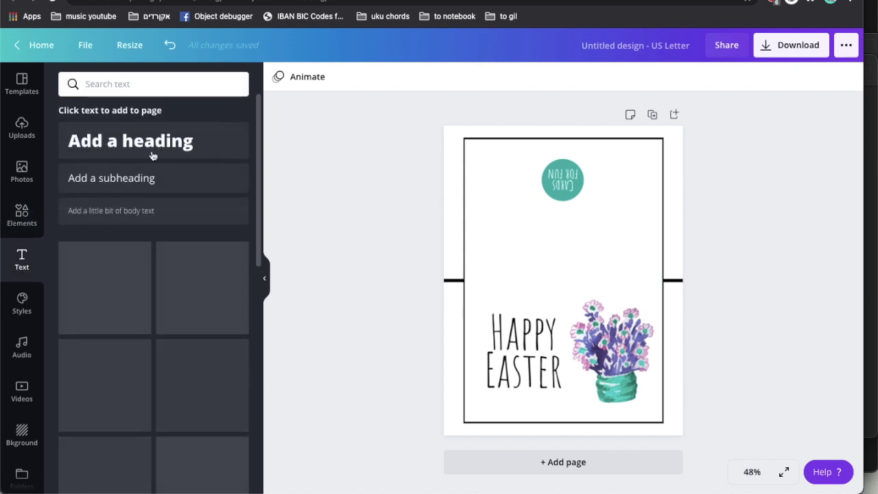
{"action": "left_click", "coordinate": [173, 142]}
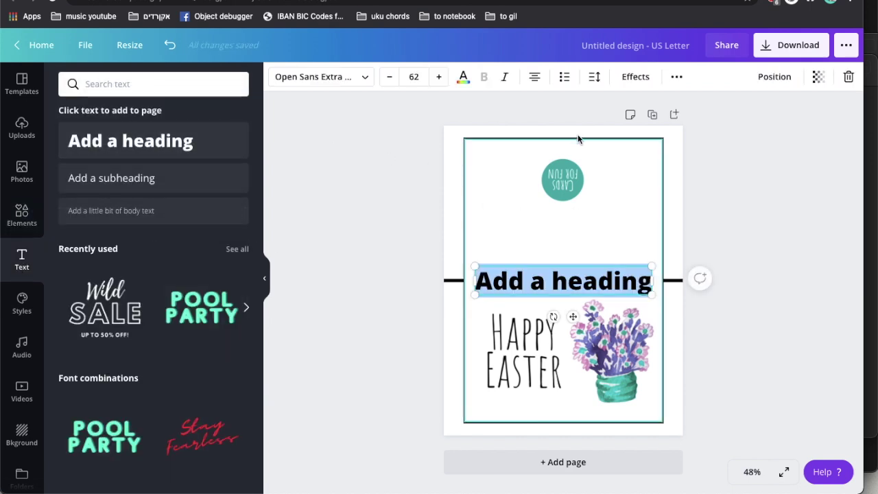
{"action": "left_click", "coordinate": [306, 78]}
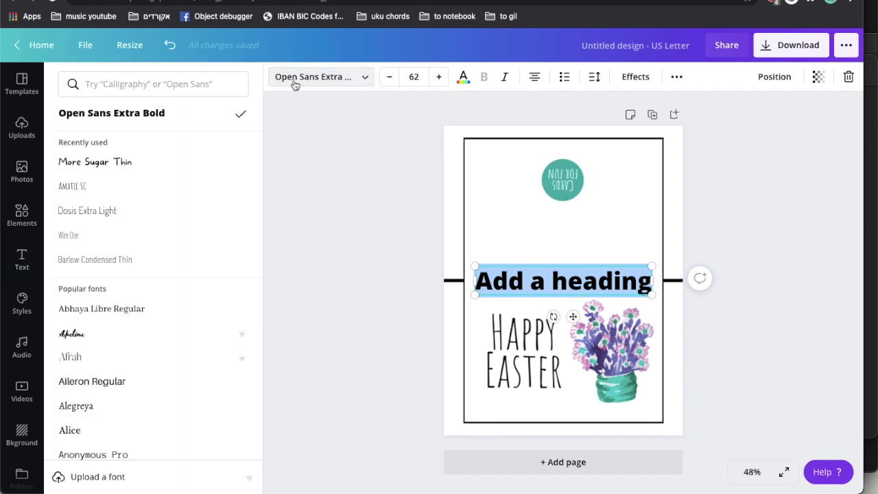
{"action": "left_click", "coordinate": [87, 189]}
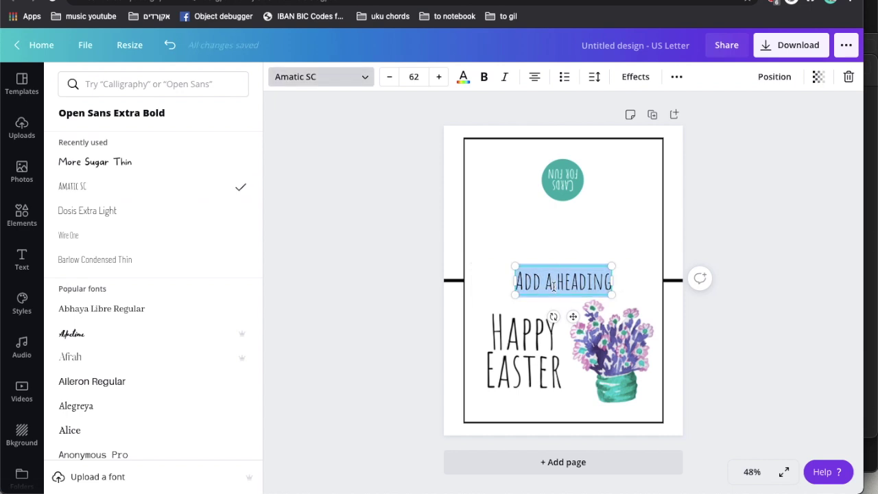
{"action": "type", "text": "Front of the"}
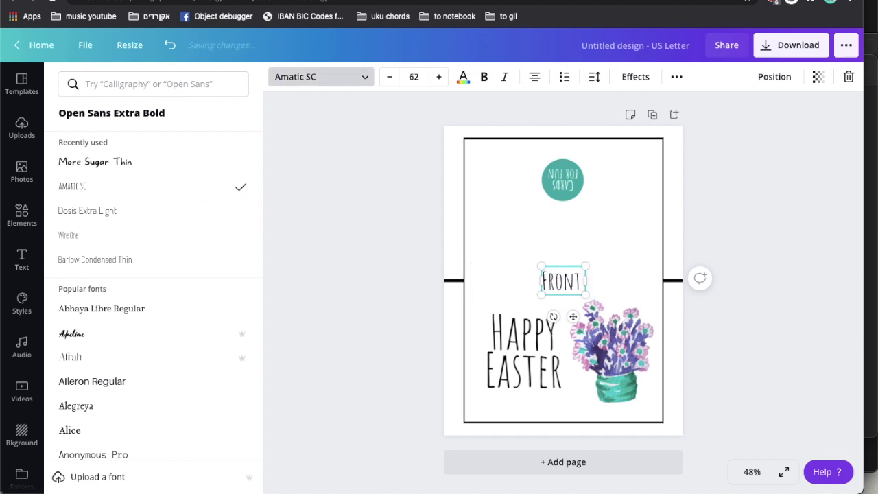
{"action": "type", "text": " card"}
{"action": "key", "text": "Return"}
{"action": "key", "text": "BackSpace"}
{"action": "left_click", "coordinate": [568, 264]}
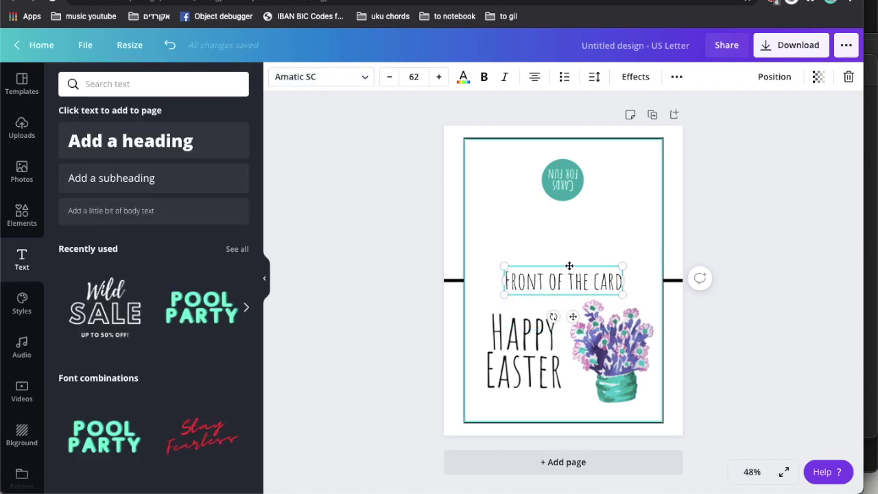
Duplicate the "Front of the card" text below the original and change the copy to "Back of the card"
{"action": "left_click", "coordinate": [585, 286]}
{"action": "left_click_drag", "start_coordinate": [585, 287], "coordinate": [579, 291]}
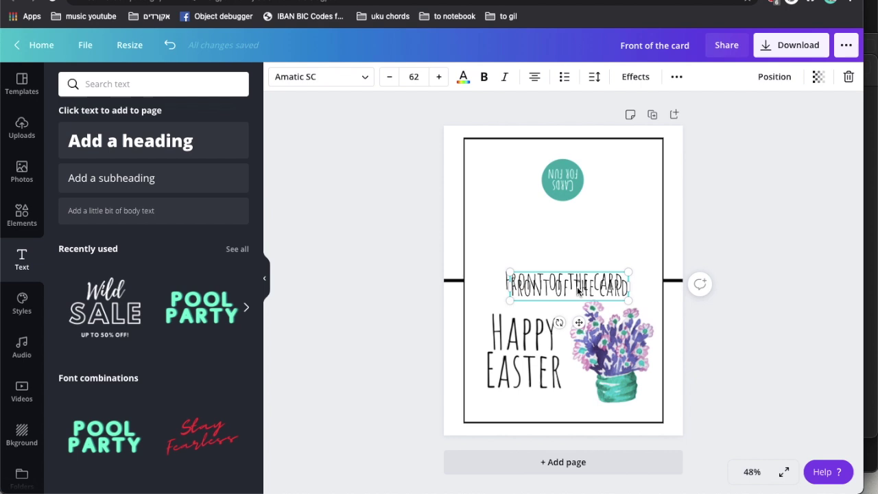
{"action": "left_click_drag", "start_coordinate": [577, 321], "coordinate": [578, 359]}
{"action": "type", "text": "Ba"}
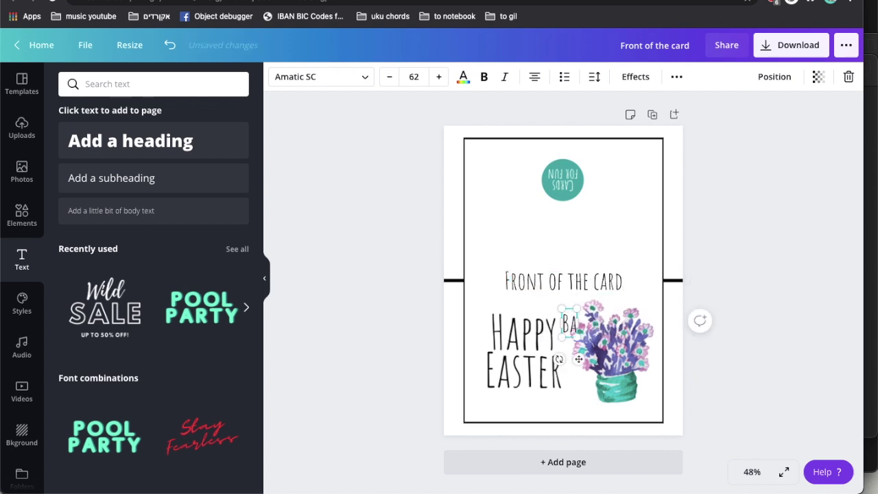
{"action": "type", "text": "ck of the card"}
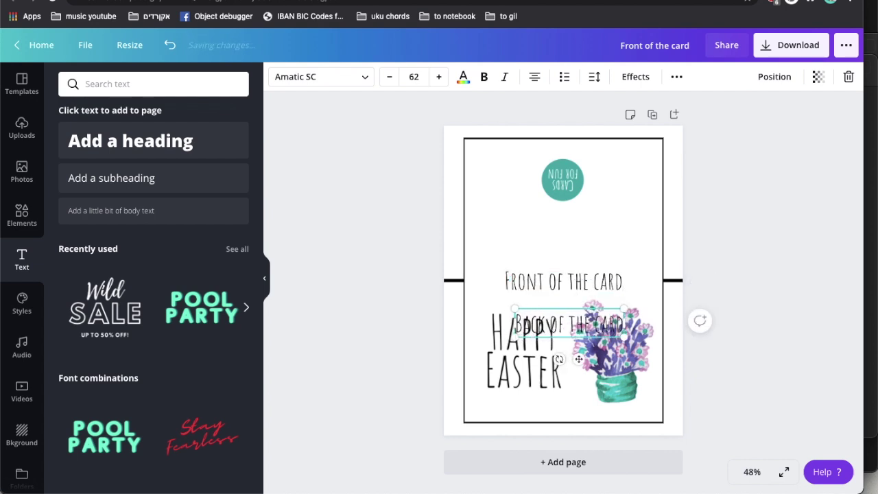
{"action": "left_click", "coordinate": [843, 159]}
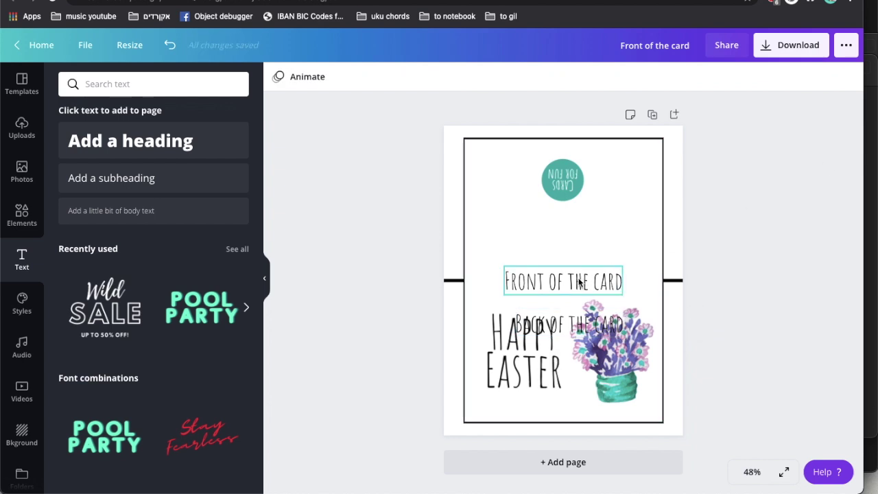
Shrink the "Front of the card" text to size 25.1, make it bold and fit it vertically in the right margin beside the card front
{"action": "left_click_drag", "start_coordinate": [578, 281], "coordinate": [558, 409]}
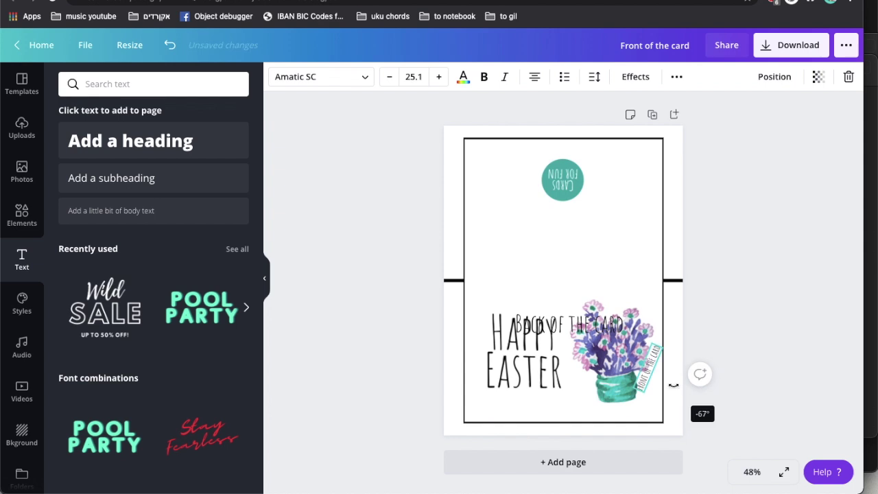
{"action": "left_click_drag", "start_coordinate": [674, 385], "coordinate": [675, 366]}
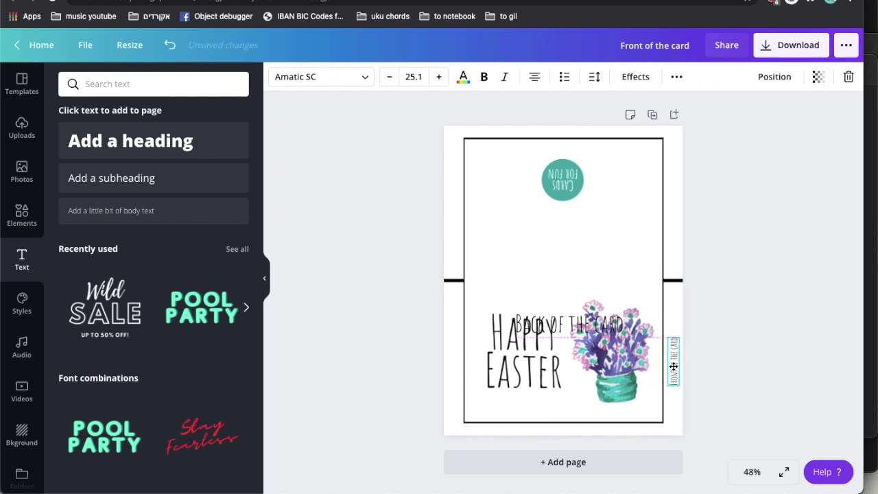
{"action": "left_click", "coordinate": [484, 76]}
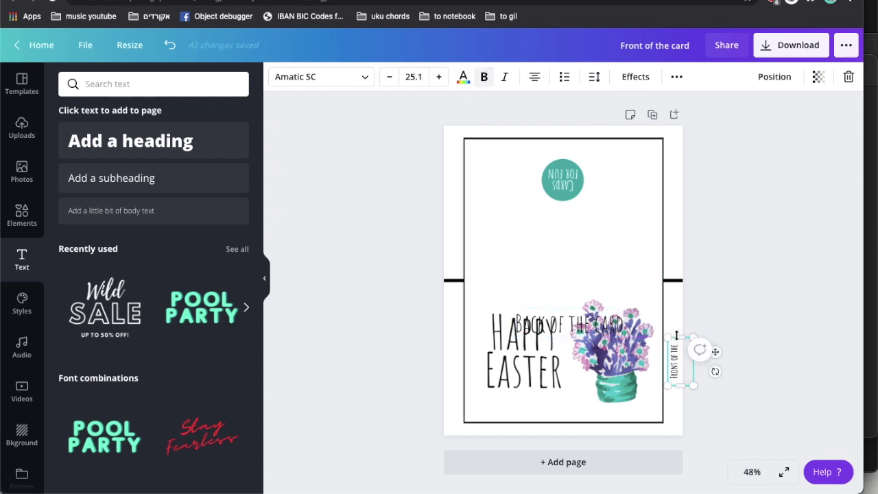
{"action": "left_click_drag", "start_coordinate": [679, 326], "coordinate": [679, 309]}
Delete the "Back of the card" text lying over the Happy Easter artwork
{"action": "left_click", "coordinate": [574, 314]}
{"action": "left_click", "coordinate": [575, 314]}
{"action": "key", "text": "Delete"}
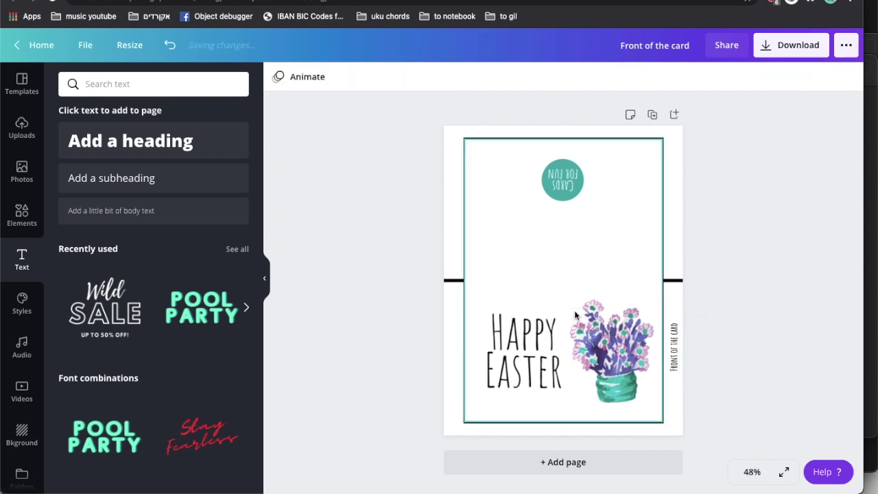
Make a "Back of the card" copy of the margin label, rotated 180° in the page's left margin beside the card's upper half
{"action": "left_click", "coordinate": [672, 360]}
{"action": "key", "text": "ctrl+d"}
{"action": "left_click_drag", "start_coordinate": [677, 361], "coordinate": [451, 227]}
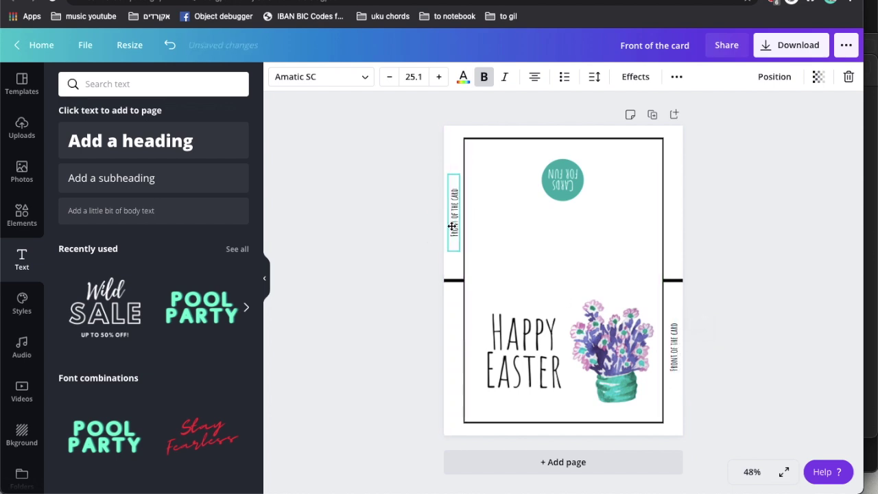
{"action": "left_click_drag", "start_coordinate": [474, 212], "coordinate": [326, 203]}
{"action": "double_click", "coordinate": [452, 199]}
{"action": "type", "text": "Back"}
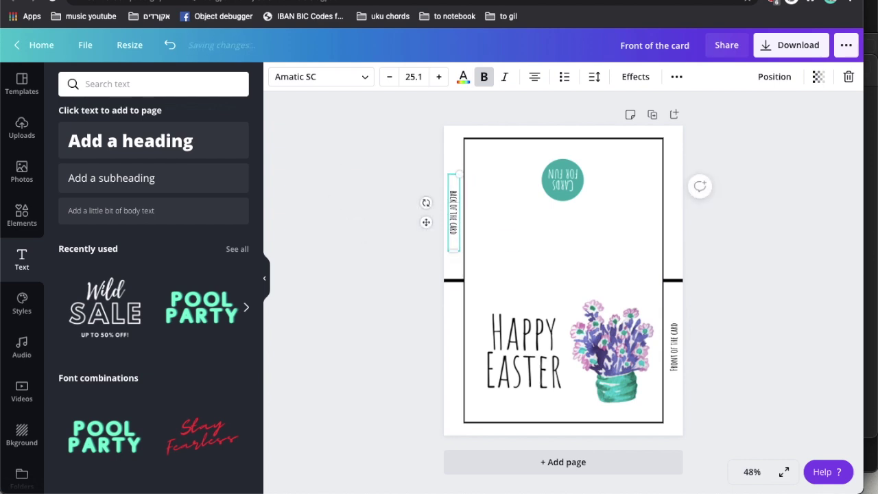
{"action": "left_click", "coordinate": [410, 300]}
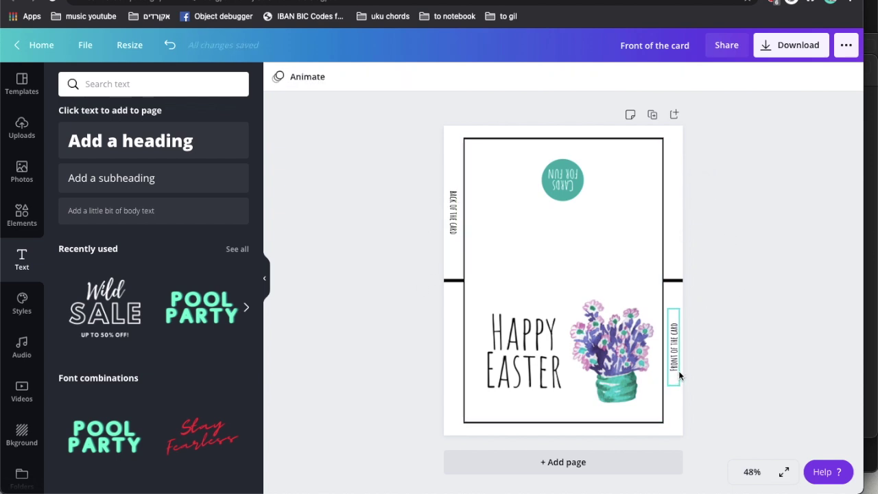
Duplicate the "Front of the card" label higher in the right margin and change the copy to "Designed by" plus the designer's name
{"action": "left_click_drag", "start_coordinate": [674, 345], "coordinate": [674, 216]}
{"action": "type", "text": "Designed by"}
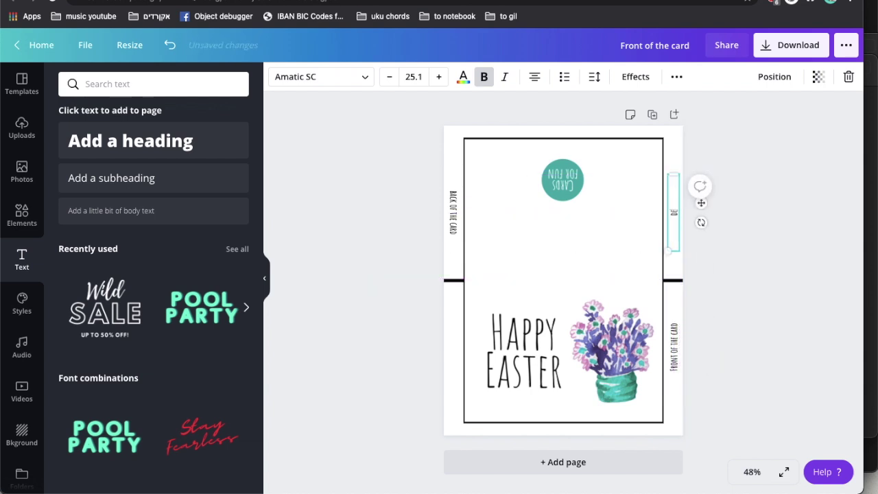
{"action": "type", "text": ": Mey Aroyo"}
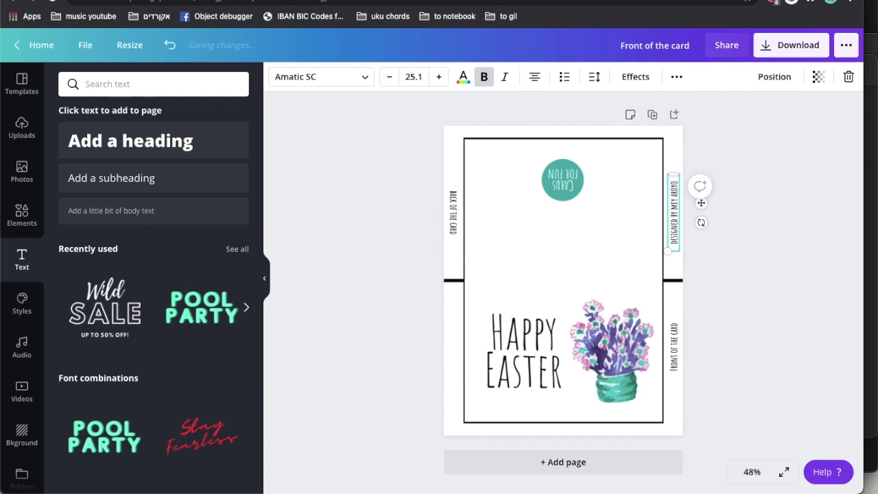
Duplicate the "Back of the card" label lower in the left margin and change the copy to the shop address "cardsforfun.etsy.com"
{"action": "left_click", "coordinate": [676, 204]}
{"action": "left_click_drag", "start_coordinate": [676, 205], "coordinate": [455, 364]}
{"action": "left_click", "coordinate": [451, 214]}
{"action": "left_click_drag", "start_coordinate": [452, 214], "coordinate": [453, 369]}
{"action": "double_click", "coordinate": [453, 368]}
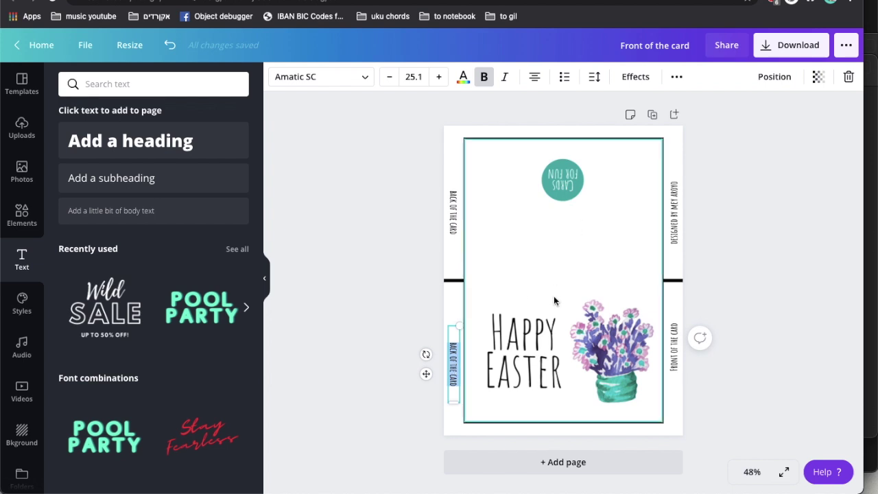
{"action": "type", "text": "CARDS FOR FUN"}
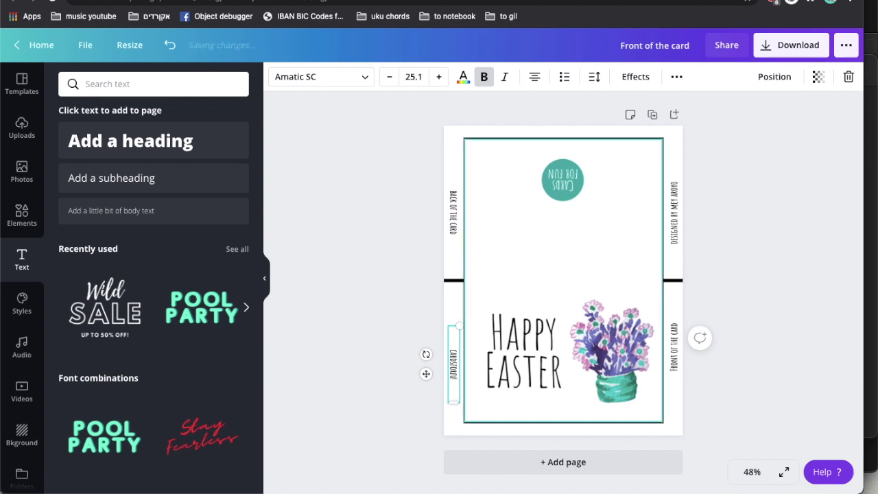
{"action": "type", "text": ".ETSY.COM"}
{"action": "left_click", "coordinate": [382, 310]}
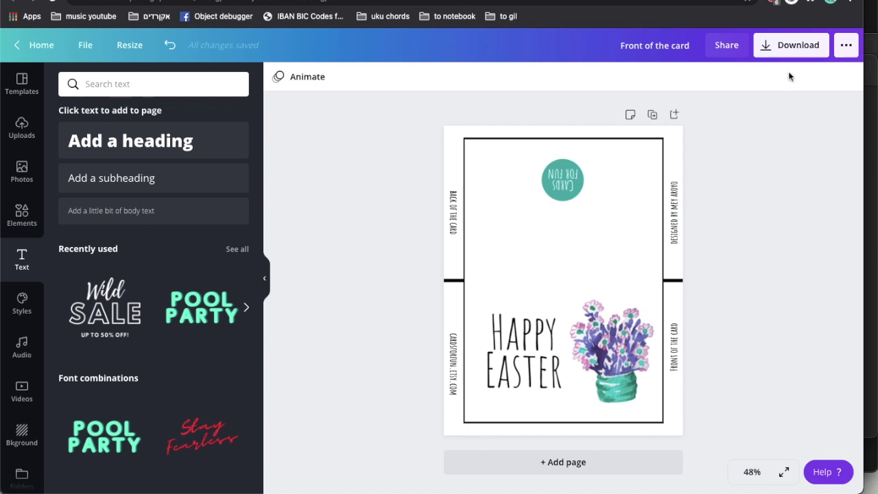
Rename the design "happy easter card"
{"action": "left_click", "coordinate": [784, 48]}
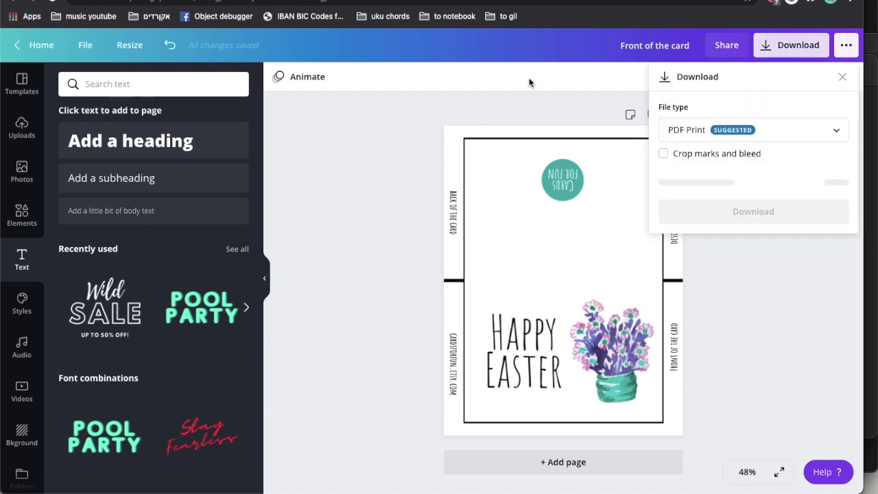
{"action": "left_click", "coordinate": [488, 116]}
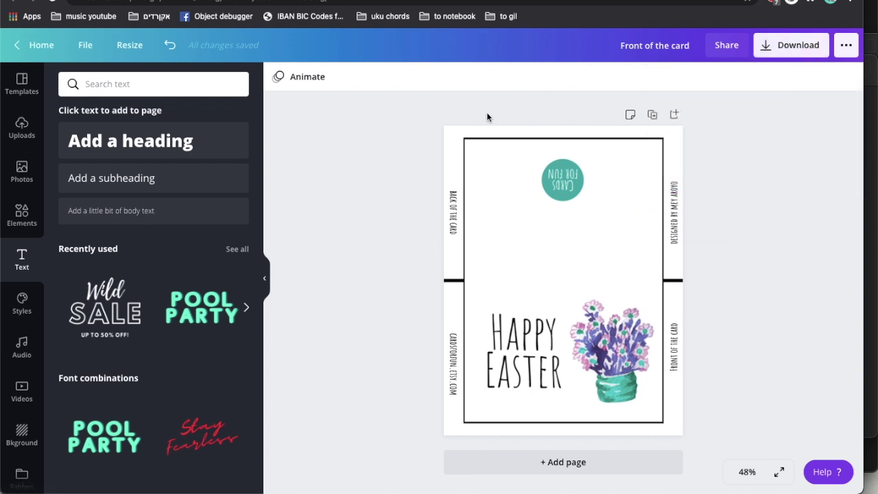
{"action": "left_click", "coordinate": [632, 46]}
{"action": "type", "text": "h"}
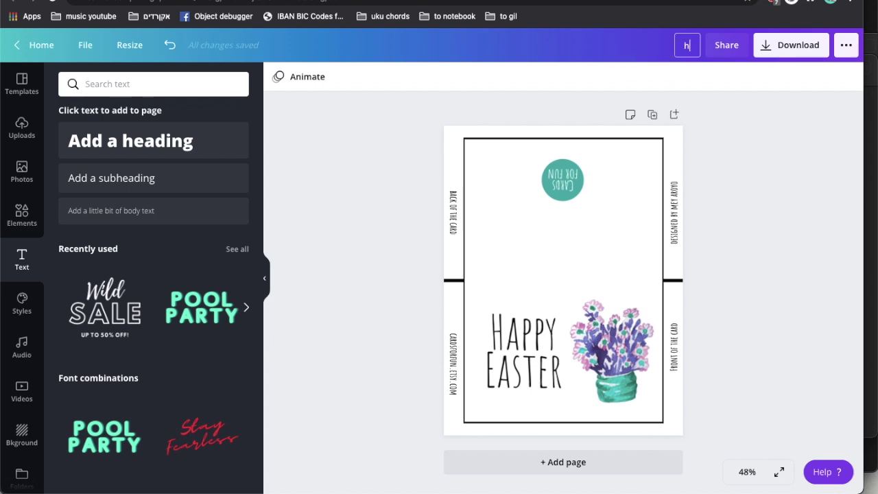
{"action": "type", "text": "appy easter card"}
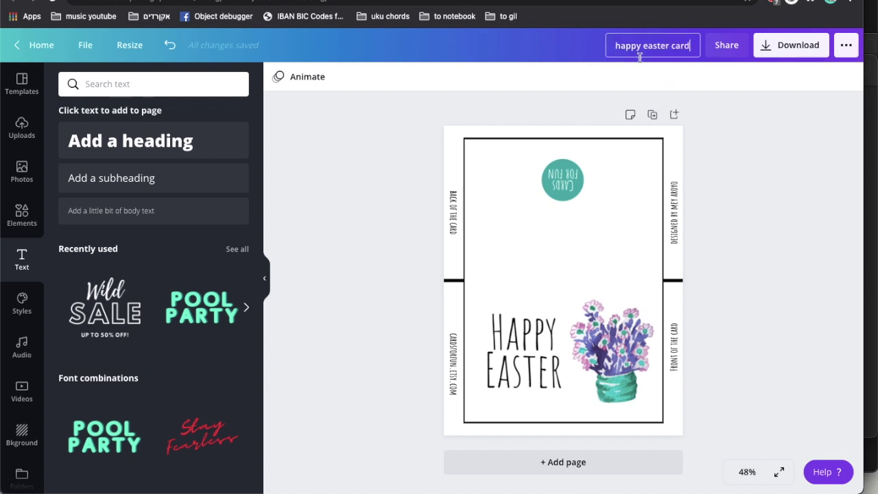
{"action": "key", "text": "Return"}
Download the design as a PDF Print file without crop marks and bleed
{"action": "left_click", "coordinate": [798, 50]}
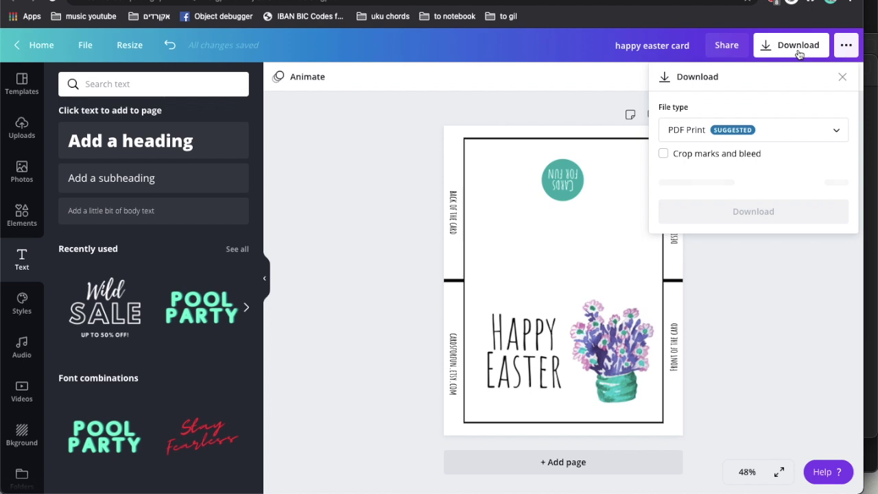
{"action": "left_click", "coordinate": [731, 180]}
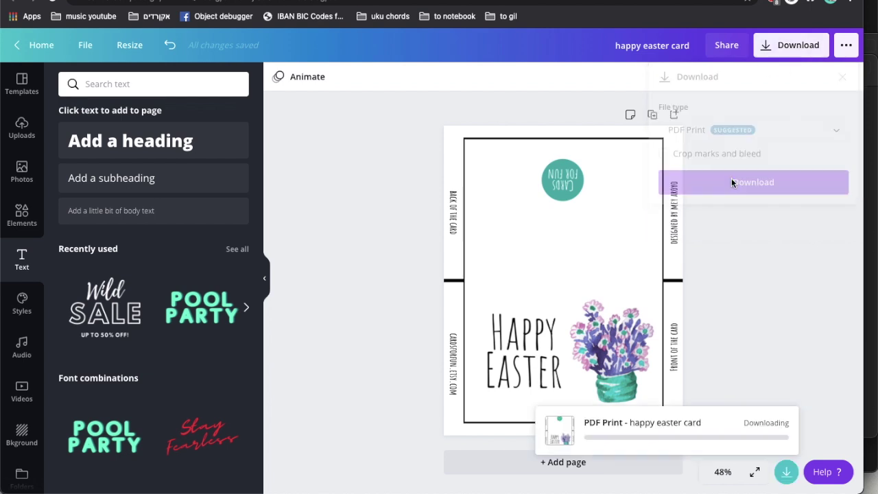
{"action": "left_click", "coordinate": [852, 476]}
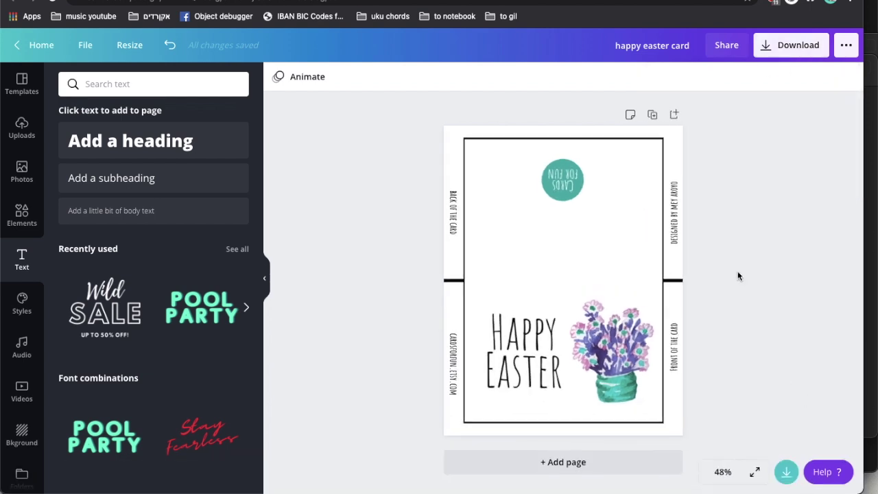
Duplicate the page and replace the card artwork on page 2 with the uploaded "I will owl-ways love you" card
{"action": "left_click", "coordinate": [652, 116]}
{"action": "left_click", "coordinate": [23, 134]}
{"action": "left_click_drag", "start_coordinate": [115, 187], "coordinate": [523, 269]}
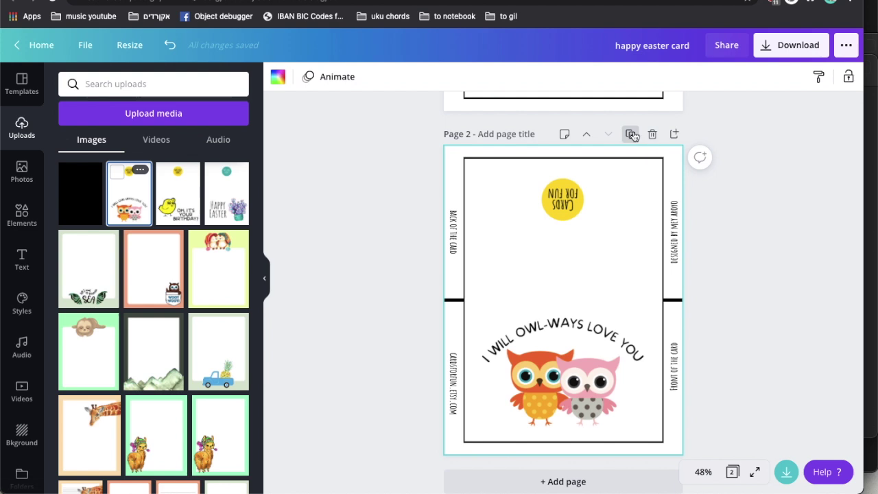
Duplicate page 2 and replace the card artwork on page 3 with the uploaded "Oh, it's your birthday?" chick card
{"action": "left_click", "coordinate": [631, 133]}
{"action": "left_click_drag", "start_coordinate": [178, 194], "coordinate": [561, 290]}
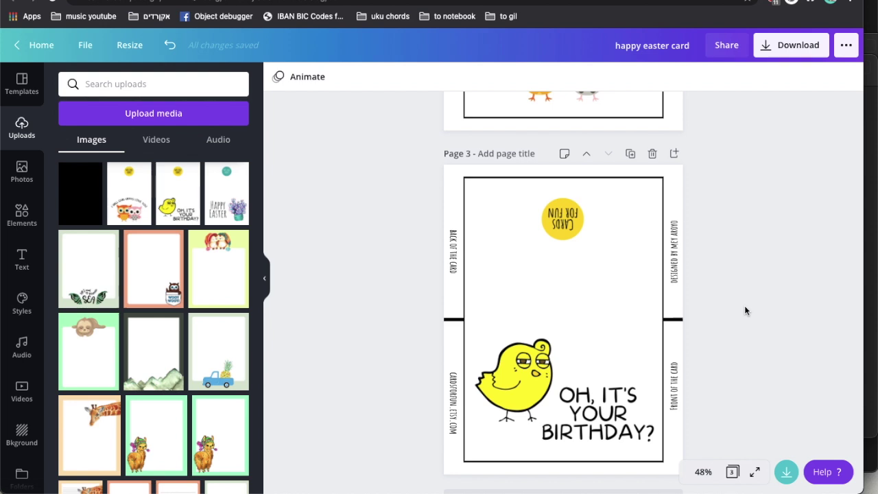
{"action": "scroll", "coordinate": [744, 310], "scroll_direction": "up", "scroll_amount": 5}
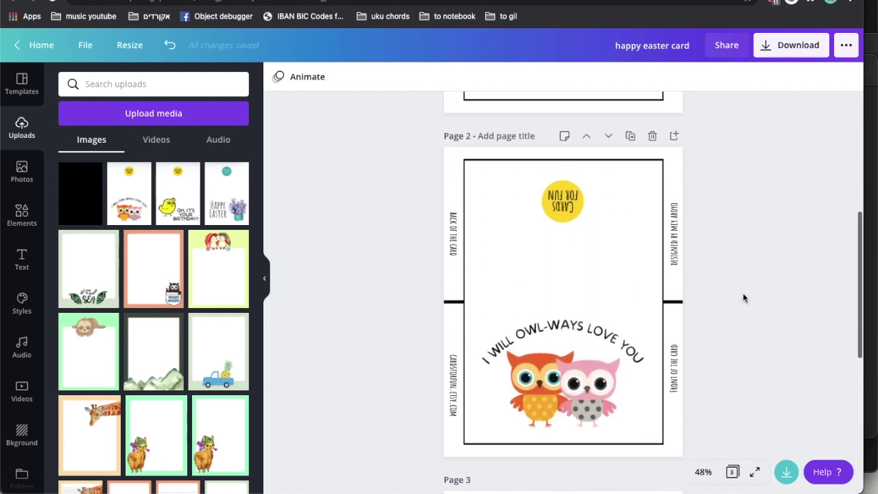
Download all three pages as JPG at size 1 and quality 80, and dismiss the saved-design message
{"action": "left_click", "coordinate": [771, 49]}
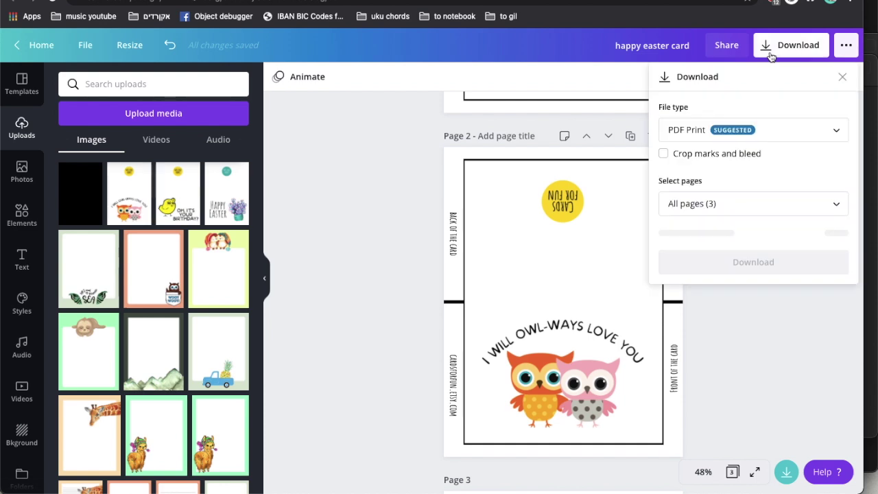
{"action": "left_click", "coordinate": [713, 140]}
{"action": "left_click", "coordinate": [706, 84]}
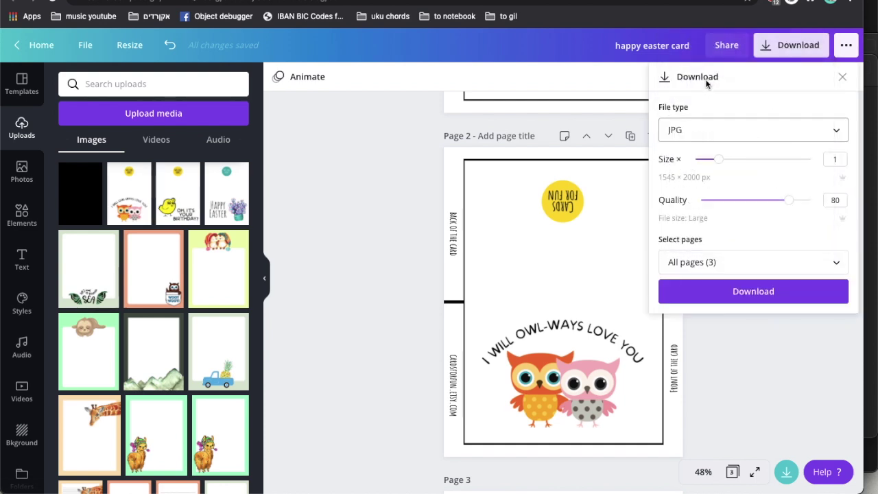
{"action": "left_click", "coordinate": [716, 289]}
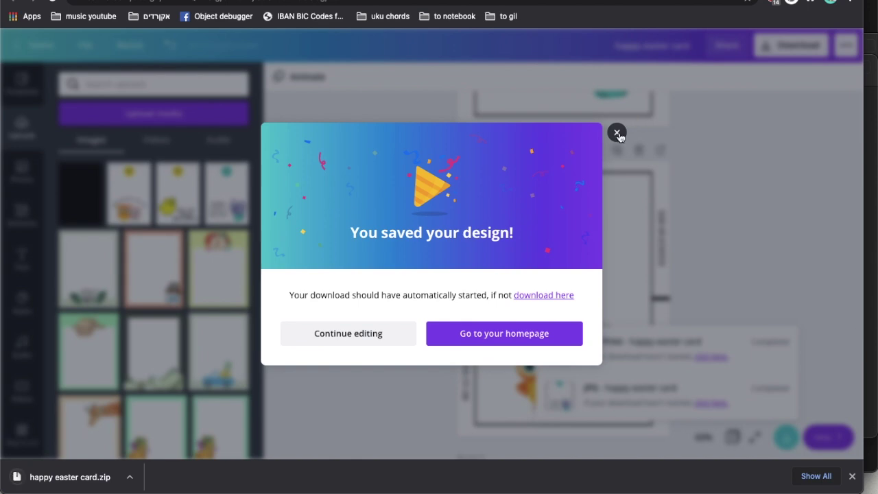
{"action": "left_click", "coordinate": [617, 134]}
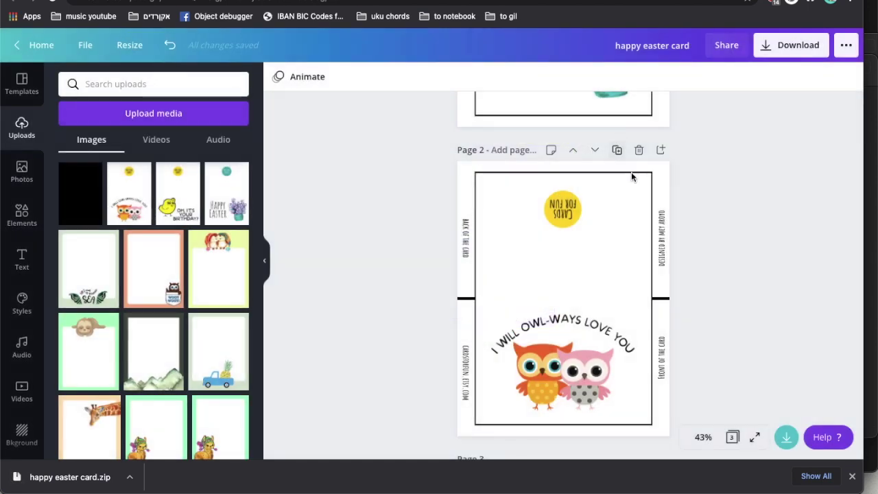
Review the three card pages, extract happy easter card.zip and open its folder in Finder to check the exported JPGs
{"action": "scroll", "coordinate": [564, 293], "scroll_direction": "up", "scroll_amount": 5}
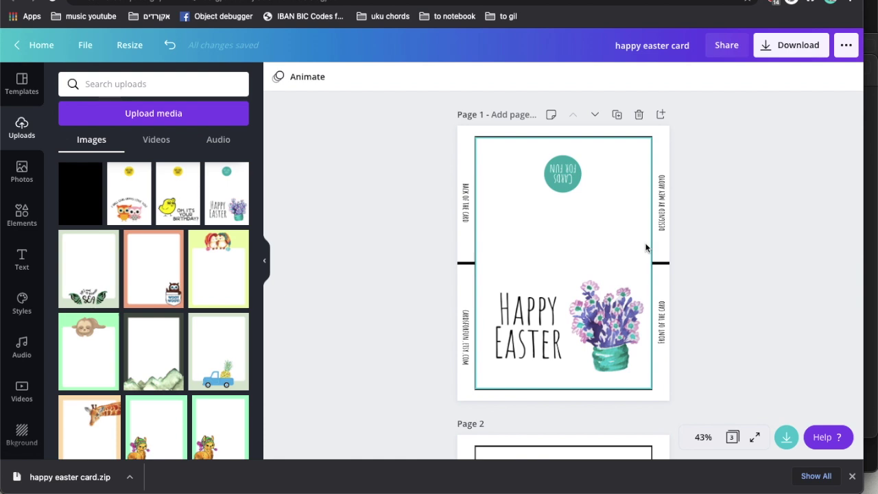
{"action": "scroll", "coordinate": [646, 248], "scroll_direction": "down", "scroll_amount": 10}
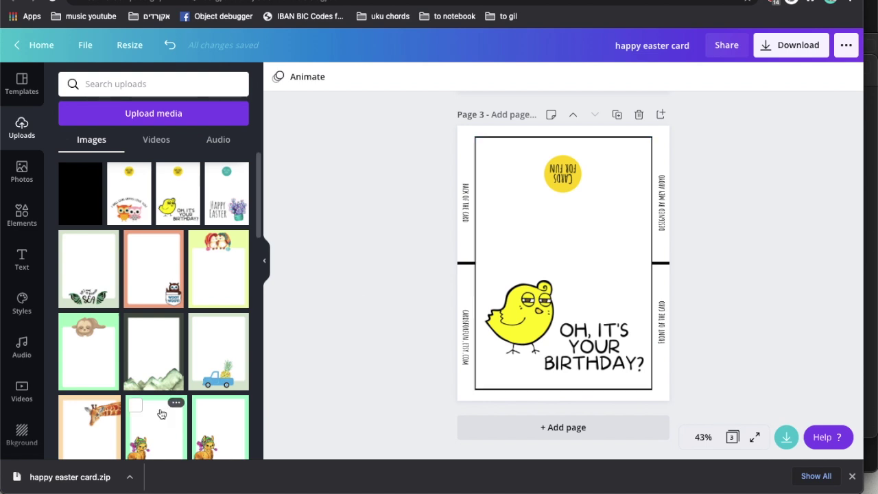
{"action": "left_click", "coordinate": [64, 480]}
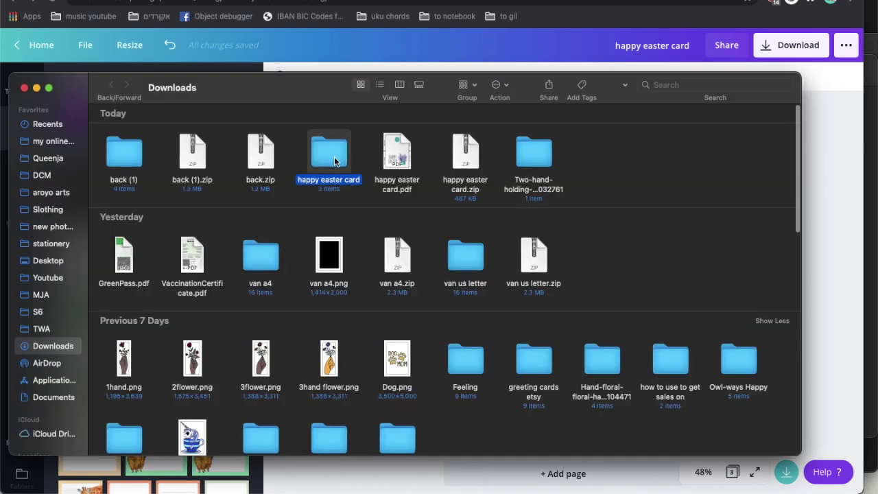
{"action": "double_click", "coordinate": [329, 152]}
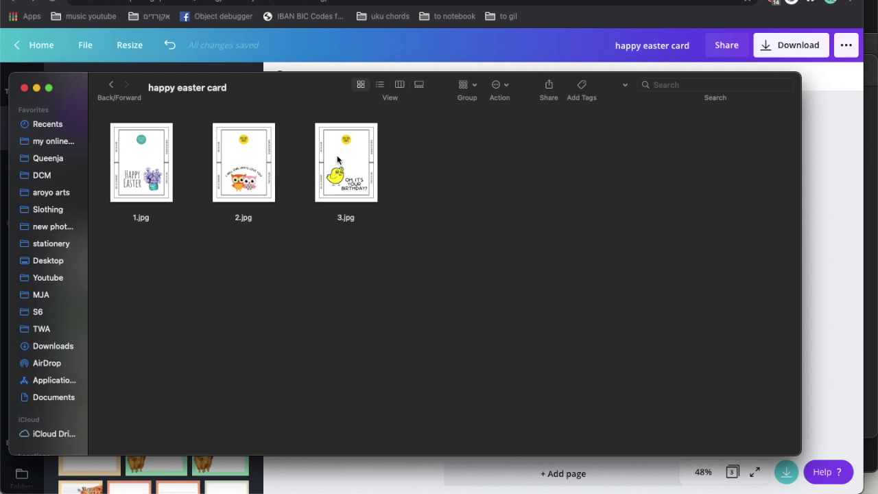
Go back to the Downloads folder in Finder to locate the happy easter card PDF
{"action": "left_click", "coordinate": [822, 182]}
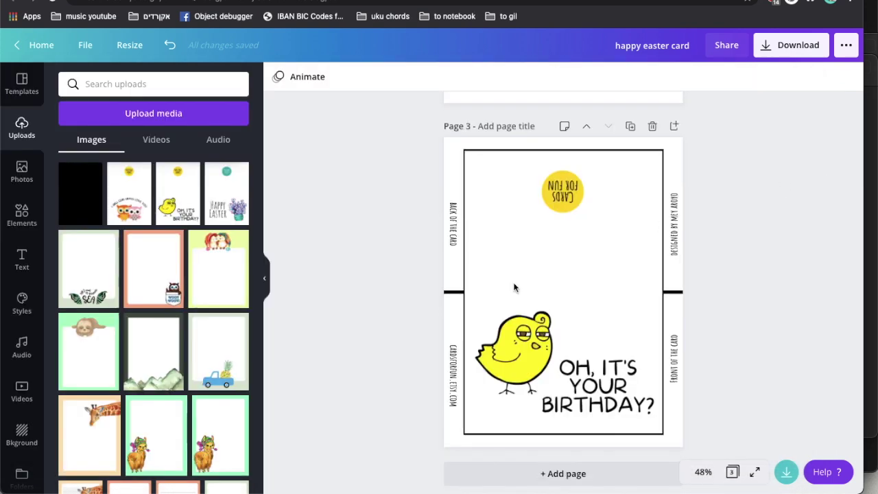
{"action": "left_click", "coordinate": [82, 472]}
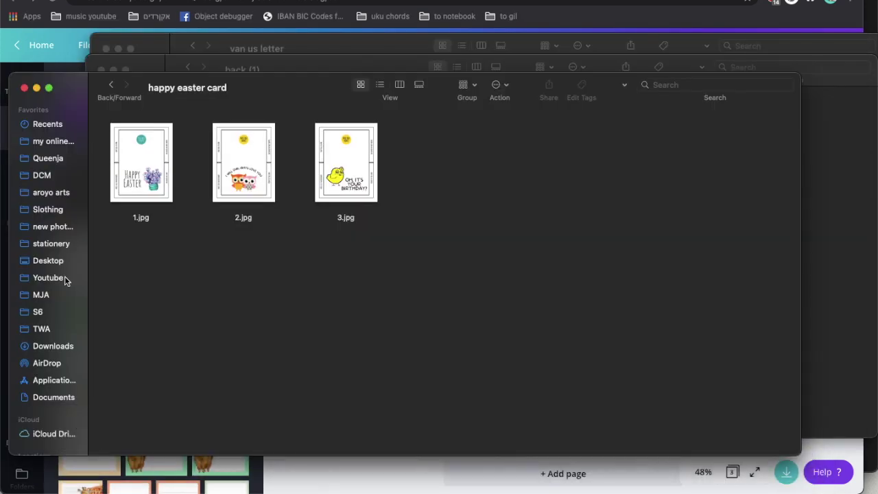
{"action": "left_click", "coordinate": [44, 347]}
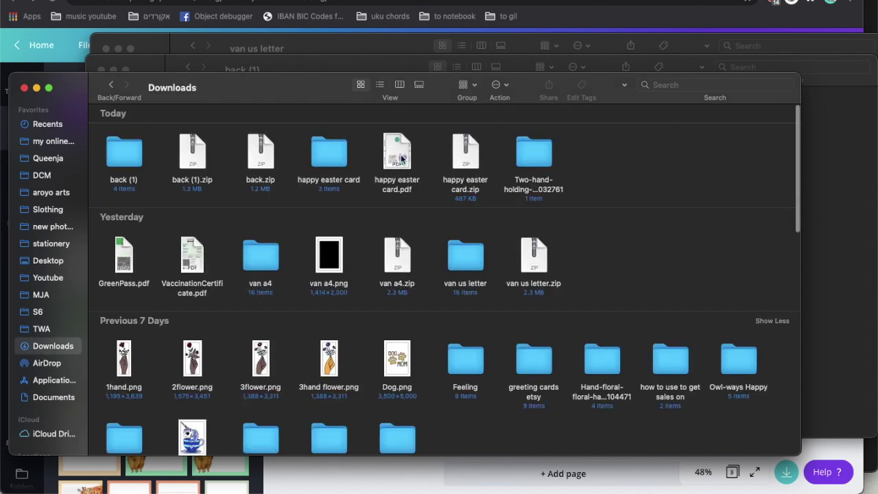
Switch to Preview and check the pixel dimensions of the "You Complete Me" mockup image 5.jpg, then return to Canva
{"action": "key", "text": "super+Tab"}
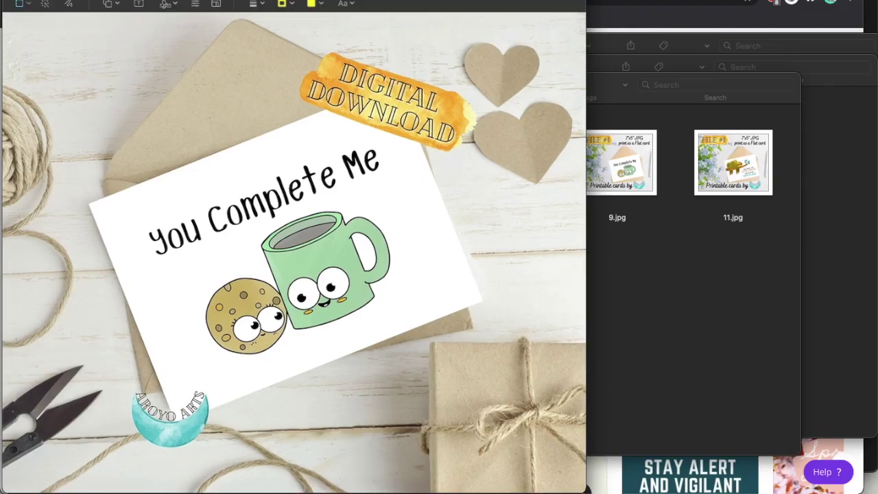
{"action": "left_click", "coordinate": [215, 4]}
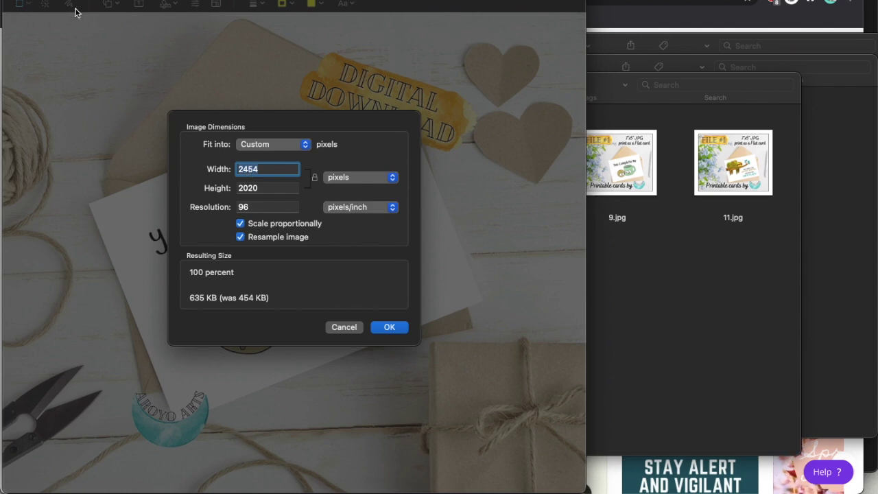
{"action": "left_click", "coordinate": [377, 327]}
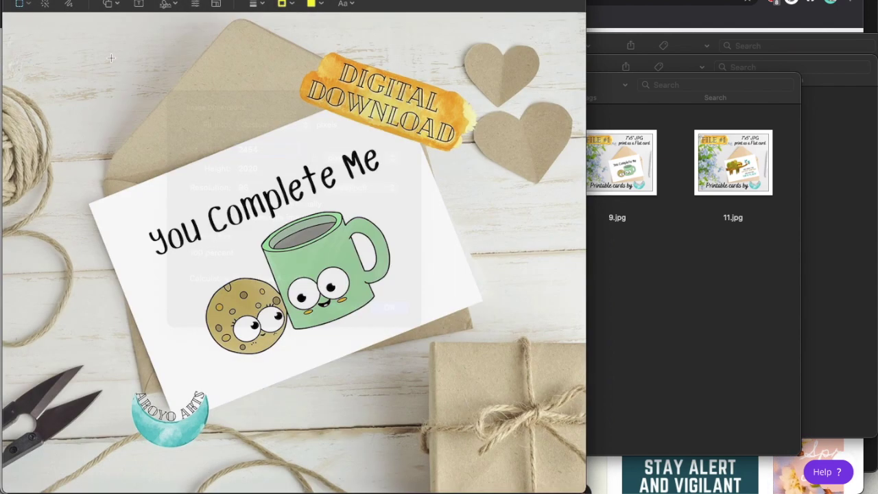
{"action": "key", "text": "super+w"}
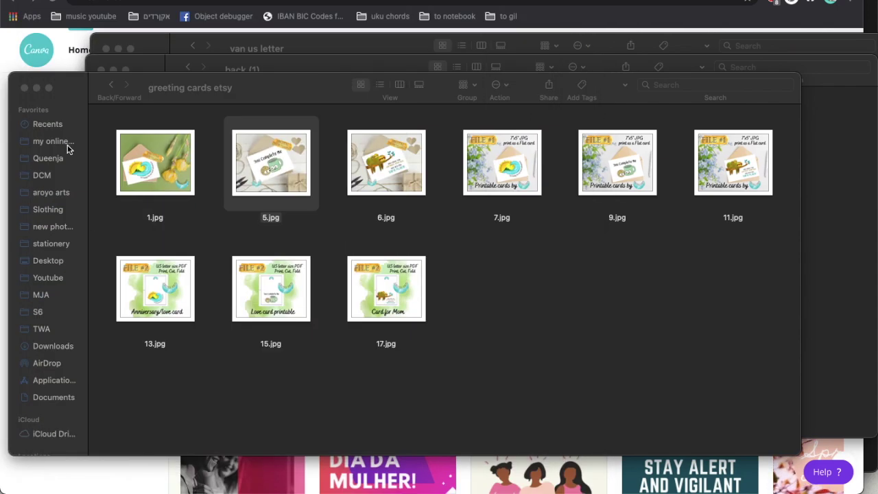
{"action": "key", "text": "super+tab"}
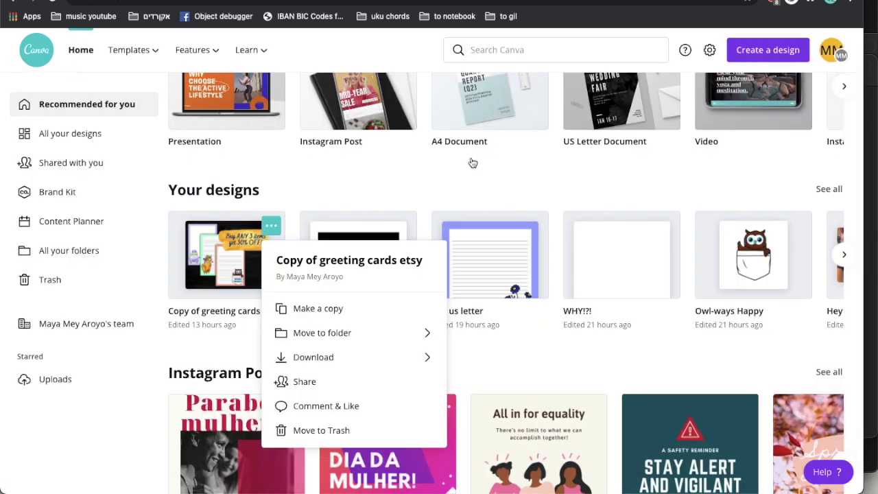
Create a new custom-size design of 2454 × 2020 px
{"action": "left_click", "coordinate": [493, 182]}
{"action": "scroll", "coordinate": [494, 182], "scroll_direction": "up", "scroll_amount": 5}
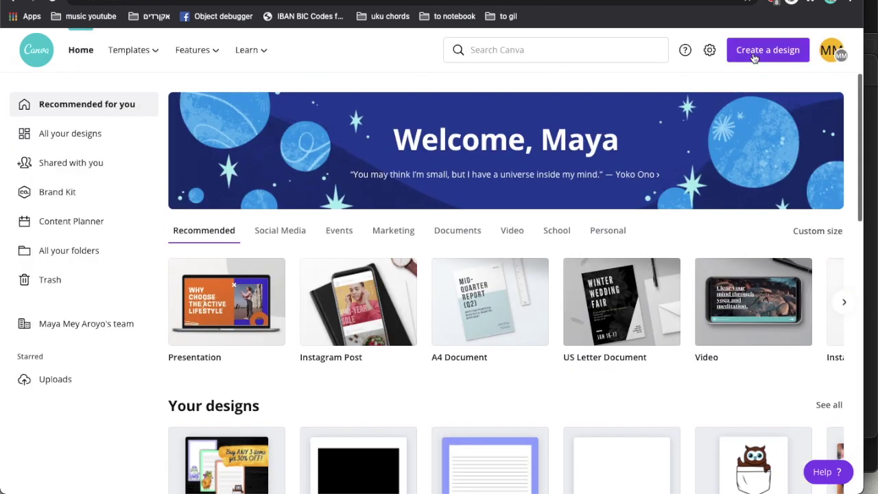
{"action": "left_click", "coordinate": [754, 52]}
{"action": "left_click", "coordinate": [815, 118]}
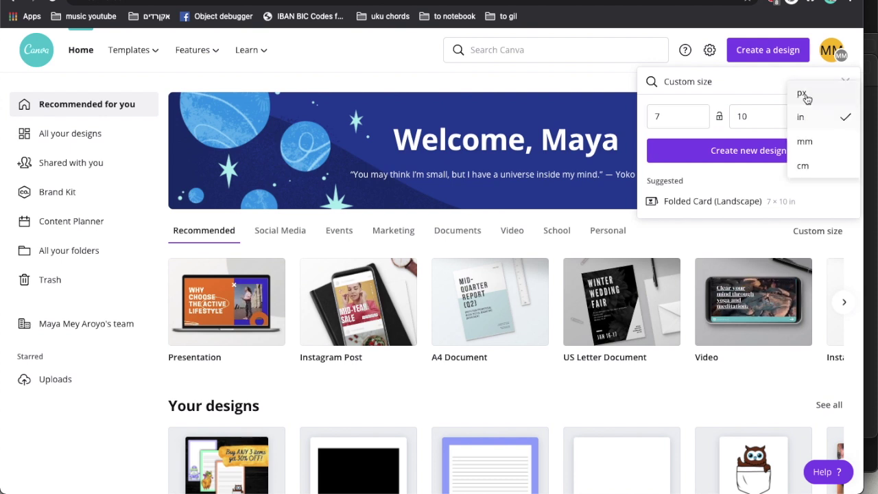
{"action": "left_click", "coordinate": [801, 92]}
{"action": "double_click", "coordinate": [661, 113]}
{"action": "type", "text": "2454"}
{"action": "key", "text": "Tab"}
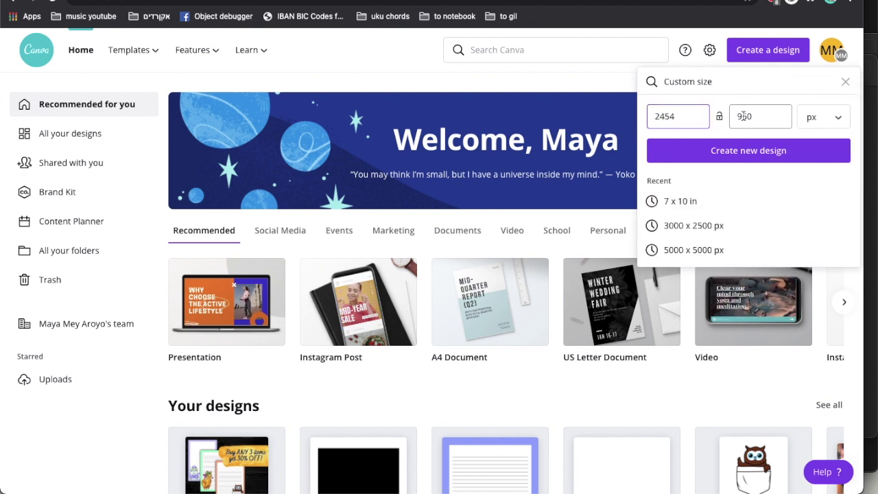
{"action": "type", "text": "2020"}
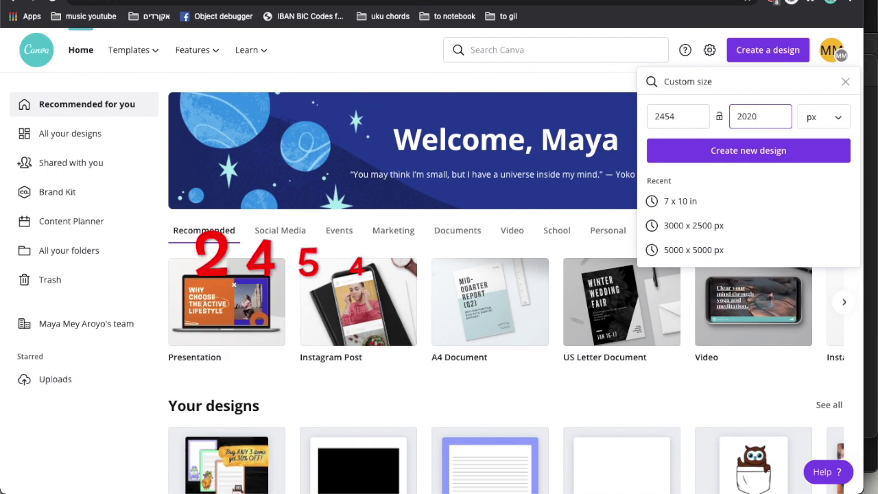
{"action": "key", "text": "Return"}
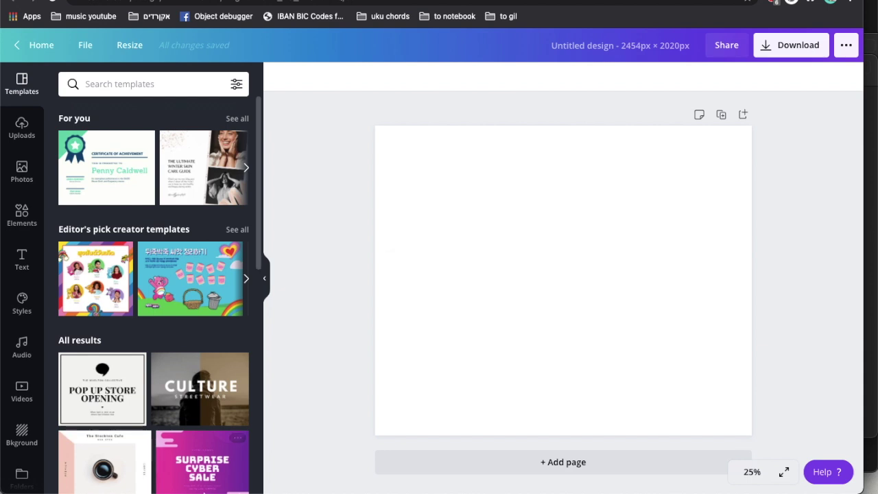
Upload the labelled Happy Easter page 1.jpg from the happy easter card folder in Downloads, closing the unneeded Finder windows
{"action": "left_click", "coordinate": [21, 130]}
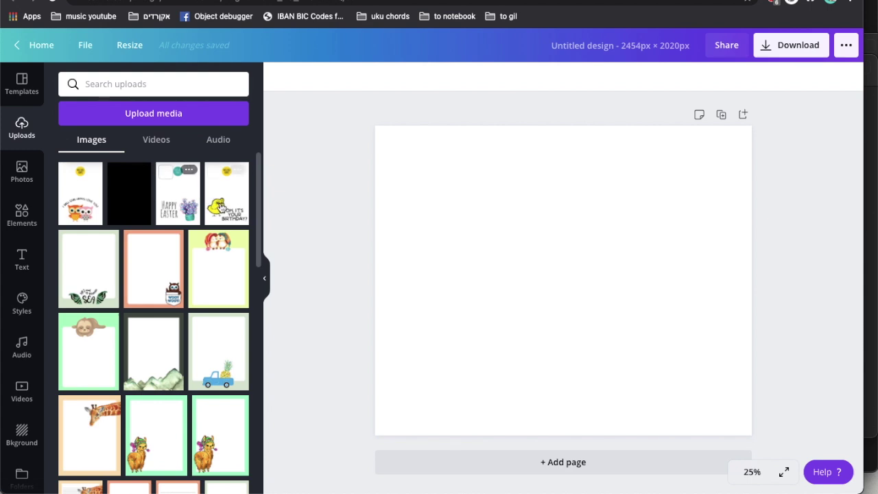
{"action": "left_click", "coordinate": [81, 463]}
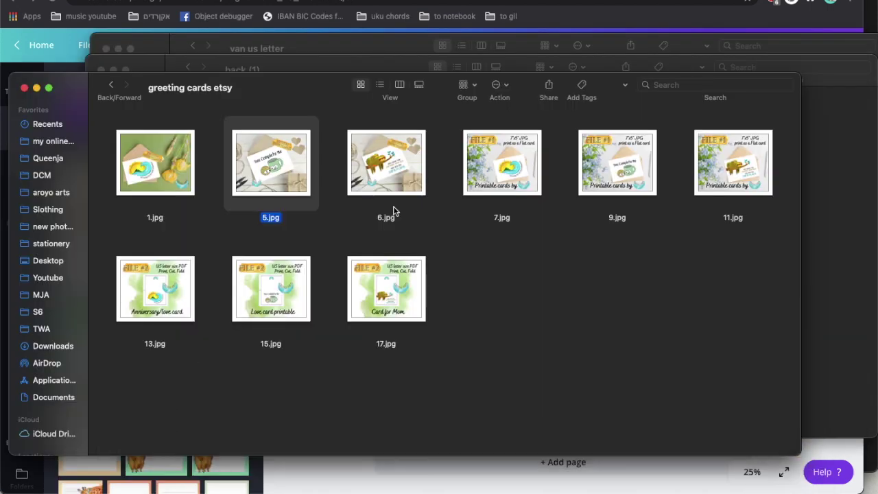
{"action": "left_click", "coordinate": [24, 88]}
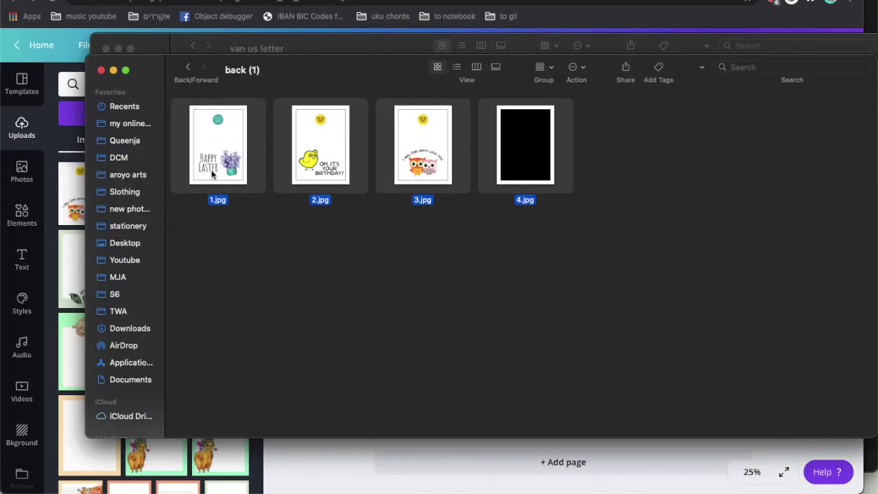
{"action": "left_click", "coordinate": [101, 71]}
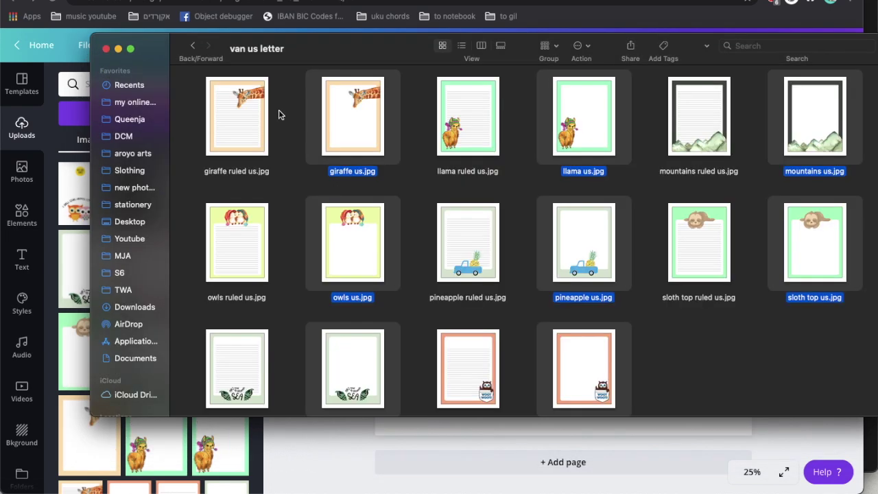
{"action": "left_click", "coordinate": [132, 308]}
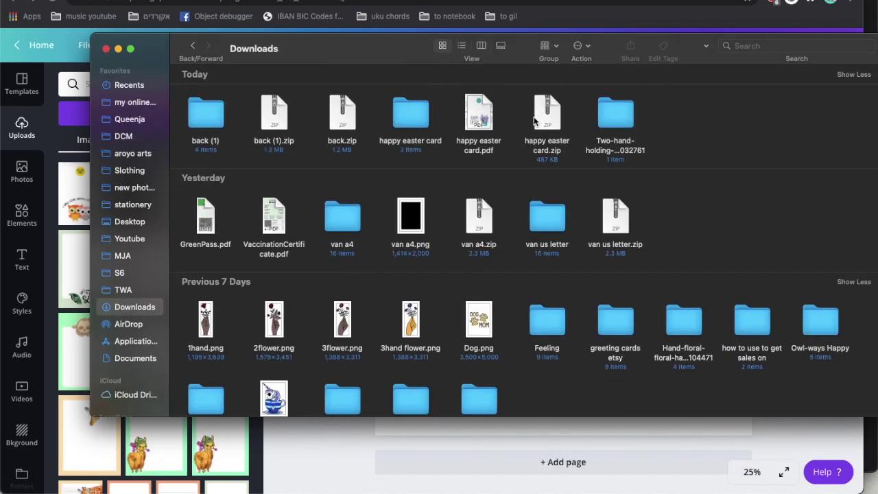
{"action": "double_click", "coordinate": [411, 115]}
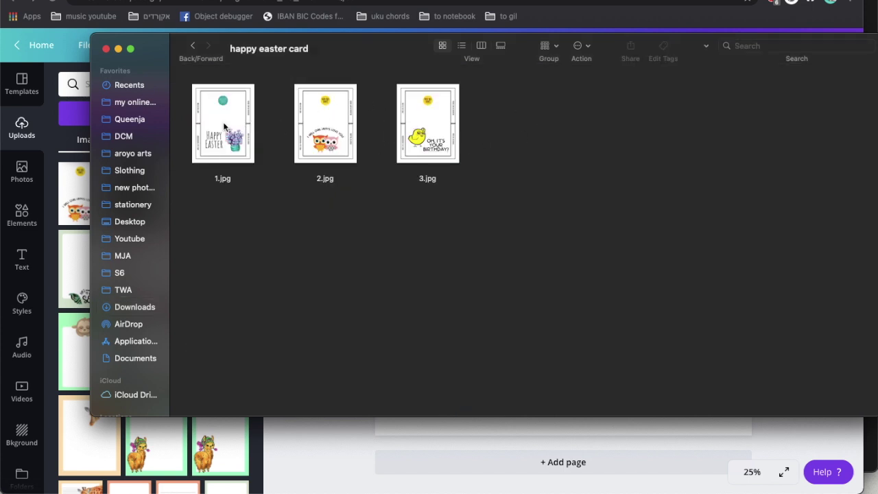
{"action": "left_click_drag", "start_coordinate": [233, 122], "coordinate": [80, 288]}
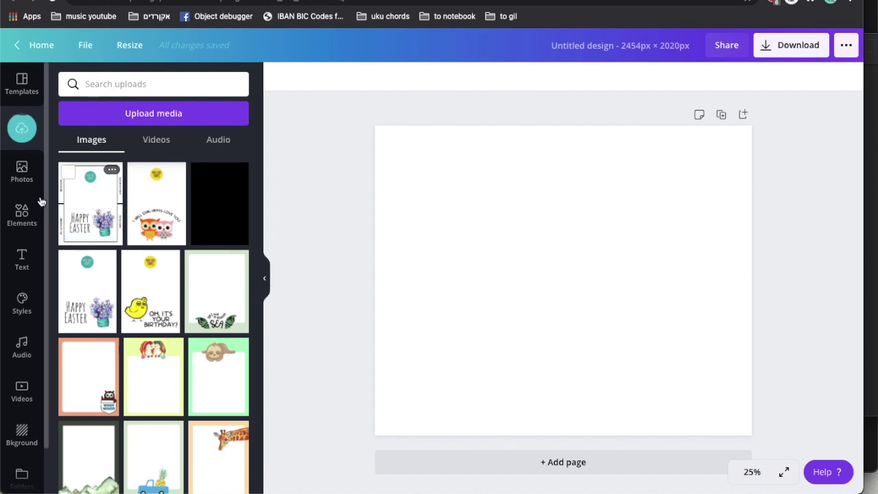
Search the photo library for "greeting card mockups"
{"action": "left_click", "coordinate": [22, 176]}
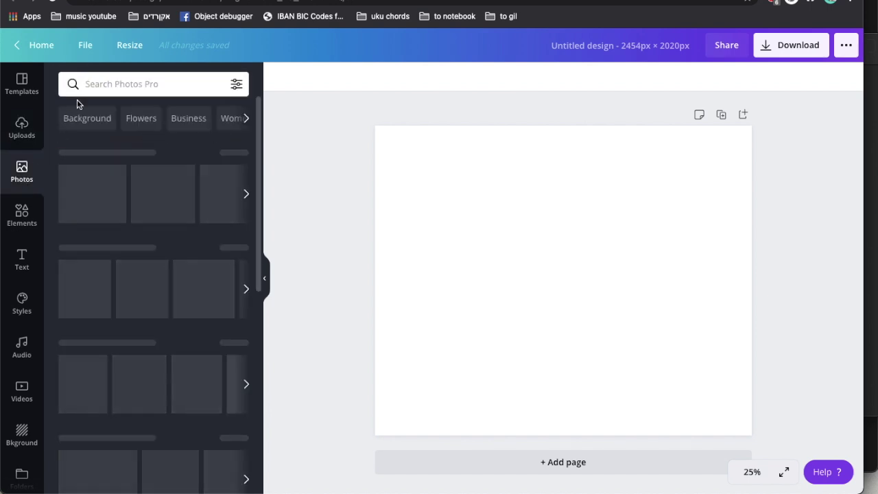
{"action": "left_click", "coordinate": [97, 85]}
{"action": "type", "text": "gre"}
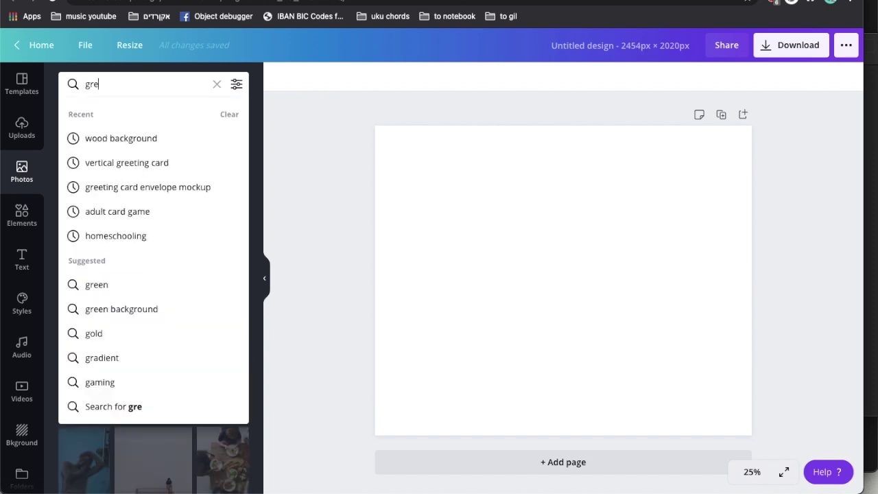
{"action": "type", "text": "eting card mockups"}
{"action": "key", "text": "Return"}
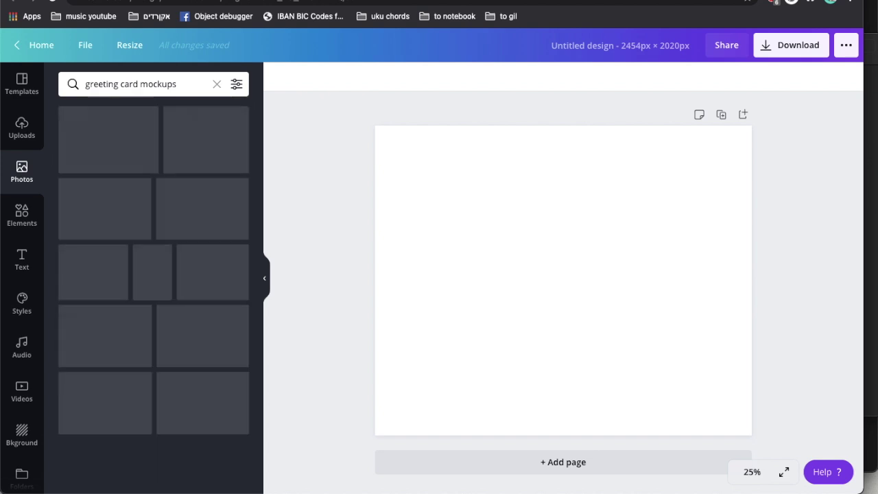
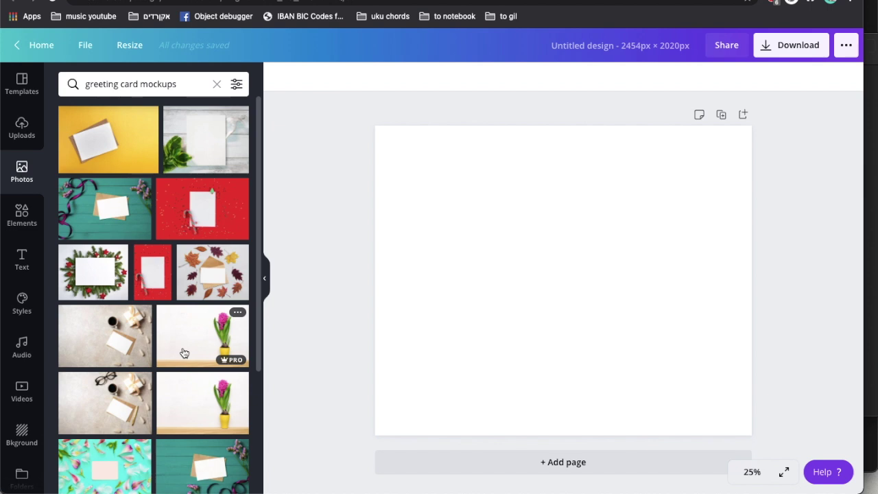
Try the turquoise petal photo as the page background with the uploaded Happy Easter artwork cropped to fit over its blank card
{"action": "scroll", "coordinate": [184, 352], "scroll_direction": "down", "scroll_amount": 3}
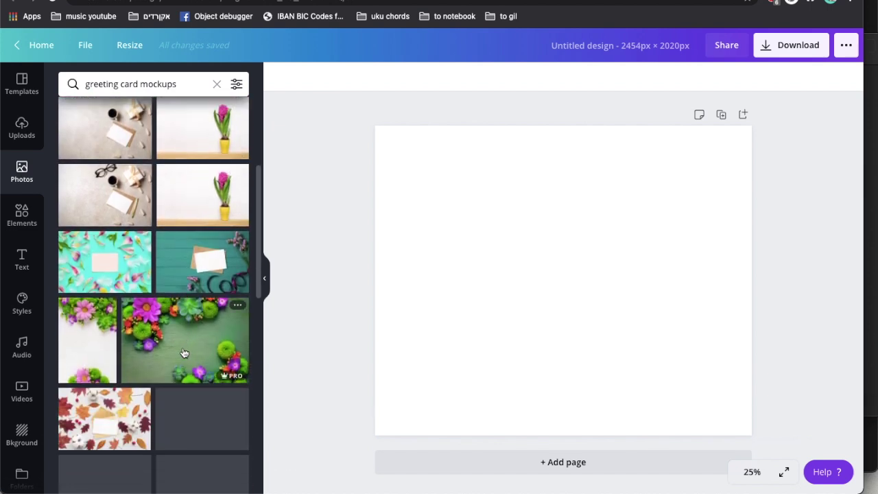
{"action": "left_click_drag", "start_coordinate": [81, 256], "coordinate": [394, 179]}
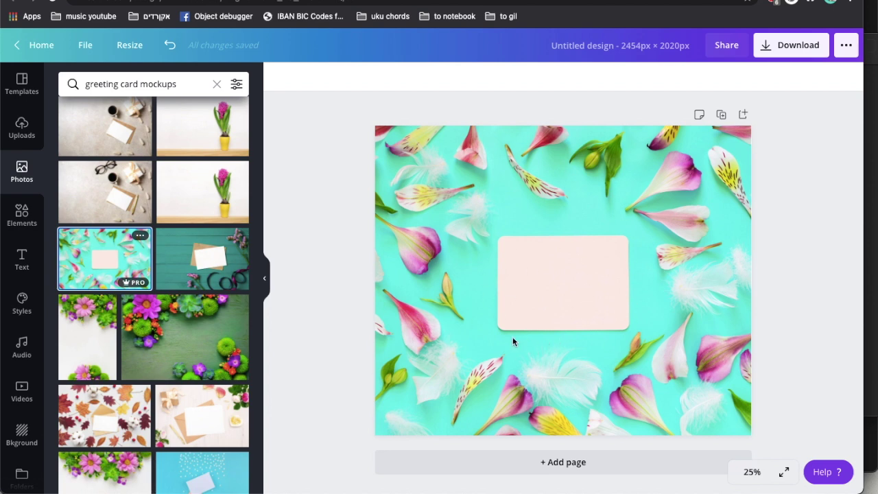
{"action": "left_click", "coordinate": [21, 127]}
{"action": "left_click", "coordinate": [92, 301]}
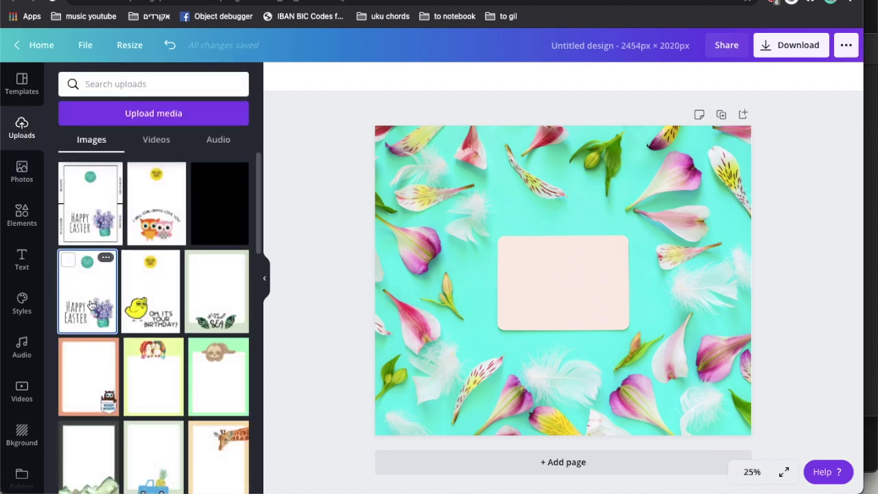
{"action": "left_click_drag", "start_coordinate": [564, 258], "coordinate": [564, 281]}
{"action": "left_click_drag", "start_coordinate": [653, 347], "coordinate": [630, 333]}
{"action": "left_click", "coordinate": [682, 307]}
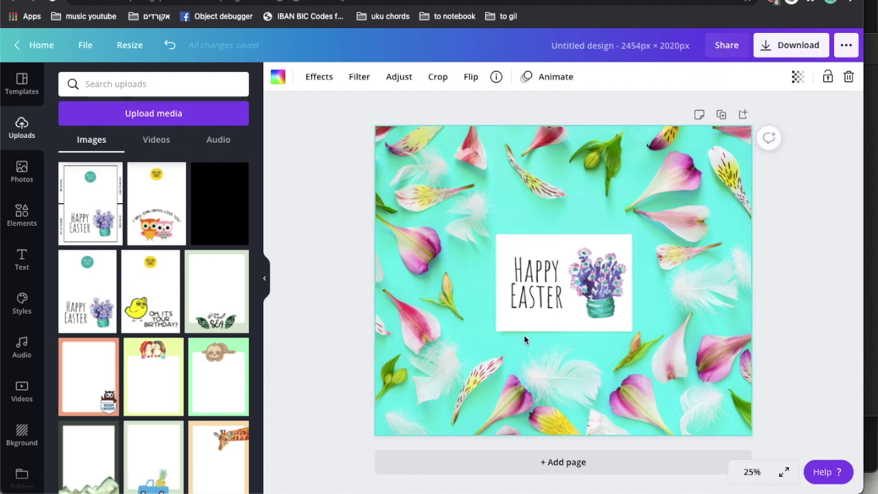
{"action": "left_click_drag", "start_coordinate": [521, 312], "coordinate": [541, 330]}
{"action": "left_click_drag", "start_coordinate": [569, 301], "coordinate": [551, 300]}
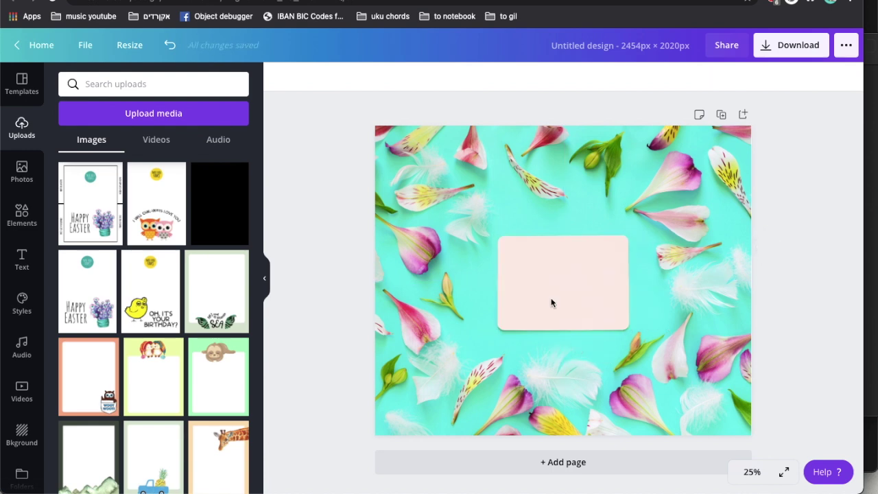
Fill the page with the pink mockup photo showing a blank white card, ribbon and pink carnations
{"action": "left_click", "coordinate": [21, 171]}
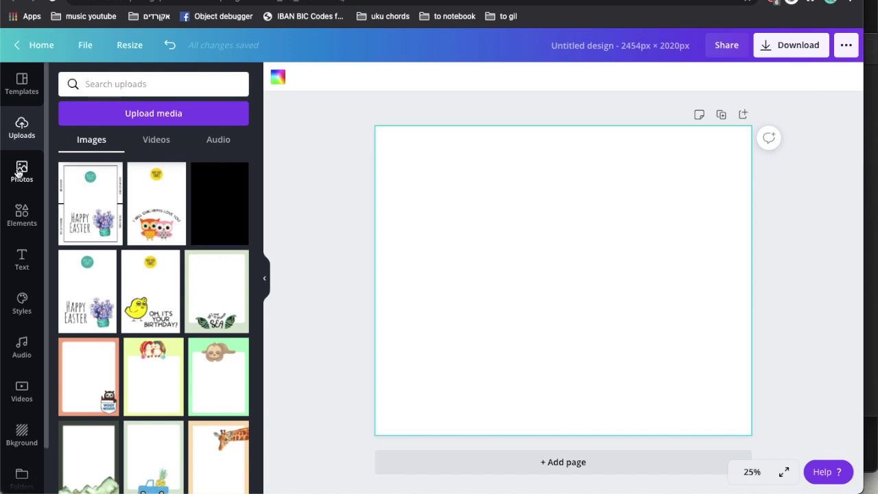
{"action": "scroll", "coordinate": [203, 275], "scroll_direction": "down", "scroll_amount": 10}
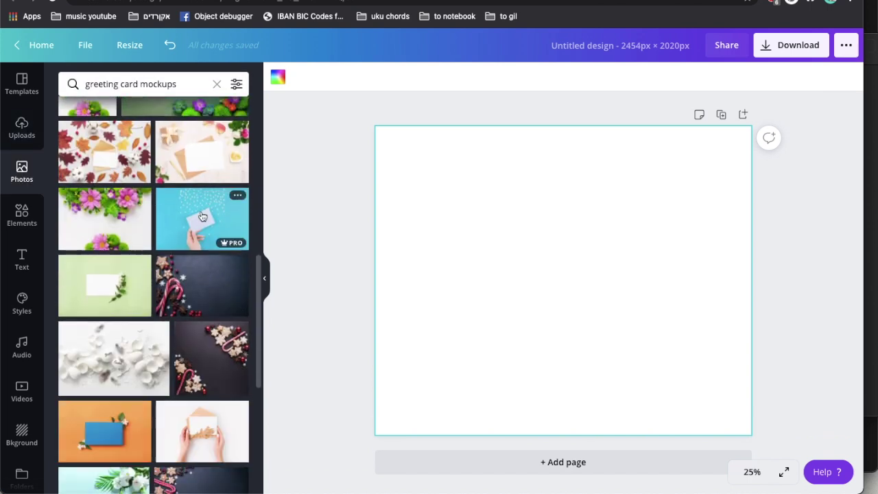
{"action": "scroll", "coordinate": [203, 216], "scroll_direction": "down", "scroll_amount": 5}
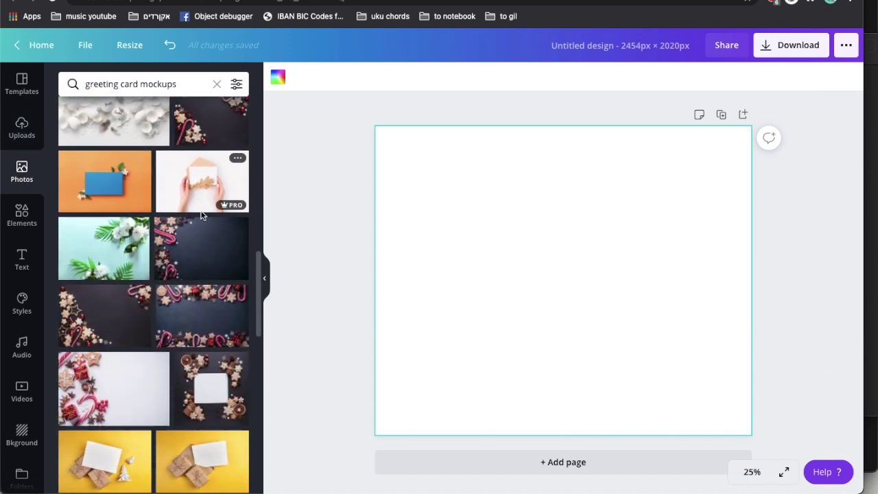
{"action": "scroll", "coordinate": [202, 217], "scroll_direction": "down", "scroll_amount": 8}
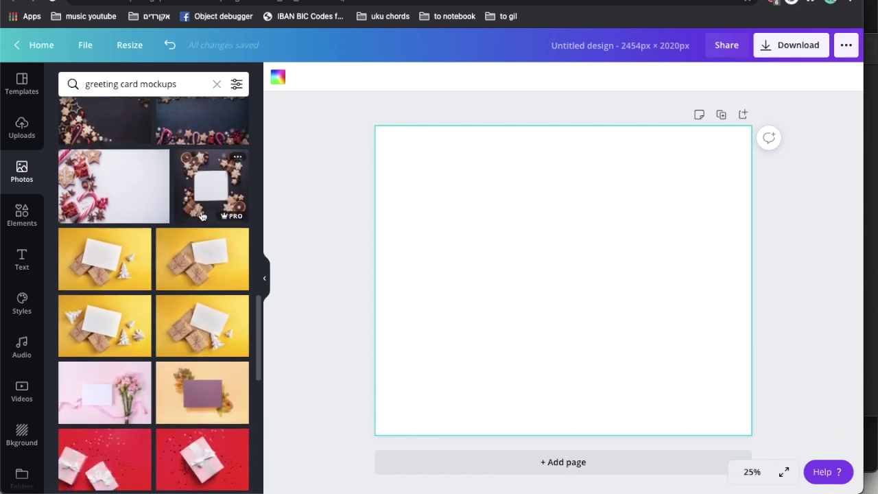
{"action": "scroll", "coordinate": [202, 217], "scroll_direction": "down", "scroll_amount": 1}
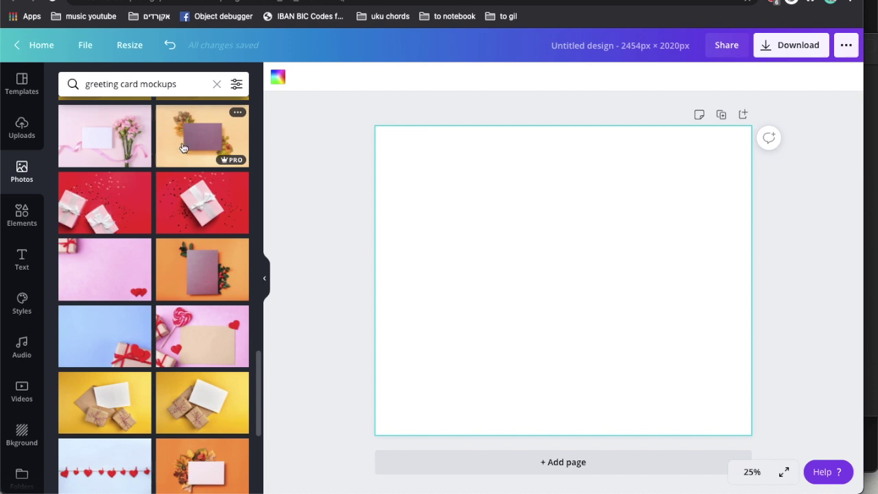
{"action": "left_click_drag", "start_coordinate": [92, 135], "coordinate": [392, 165]}
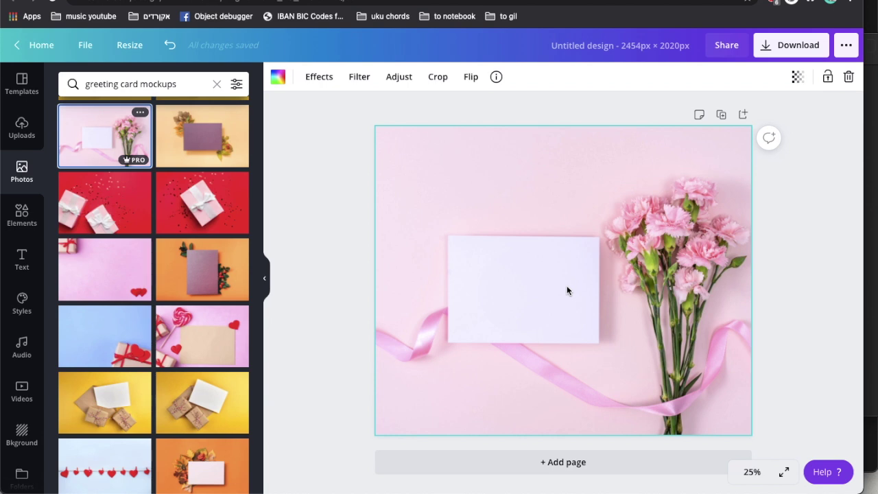
{"action": "scroll", "coordinate": [184, 295], "scroll_direction": "up", "scroll_amount": 8}
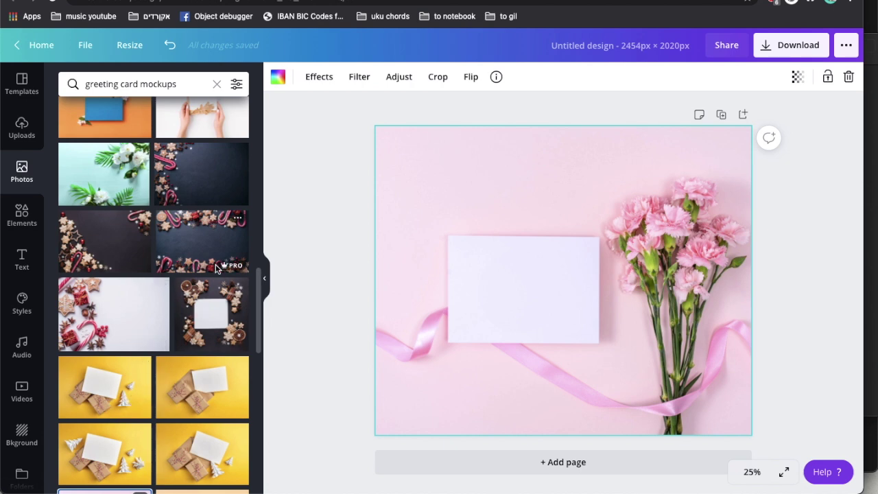
{"action": "scroll", "coordinate": [215, 271], "scroll_direction": "down", "scroll_amount": 3}
{"action": "scroll", "coordinate": [215, 269], "scroll_direction": "down", "scroll_amount": 3}
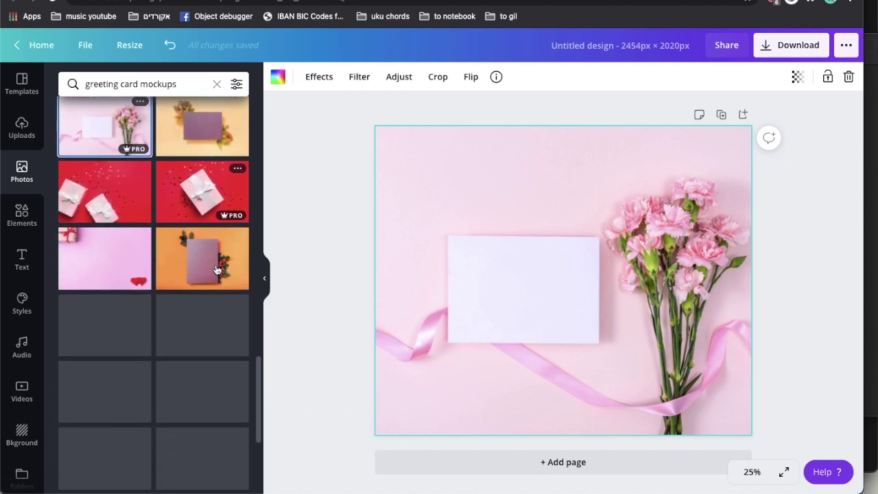
{"action": "scroll", "coordinate": [216, 270], "scroll_direction": "down", "scroll_amount": 3}
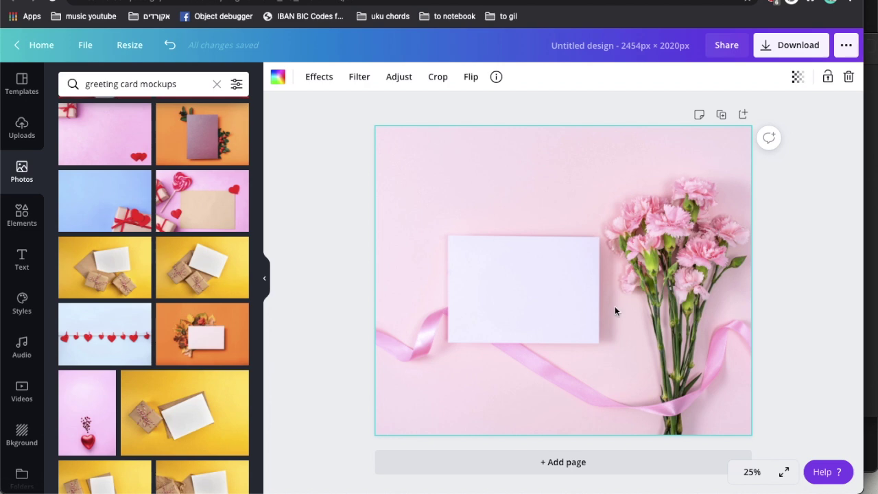
Add the uploaded labelled Happy Easter artwork and crop and resize it to fit exactly over the blank white card in the pink photo
{"action": "left_click", "coordinate": [33, 131]}
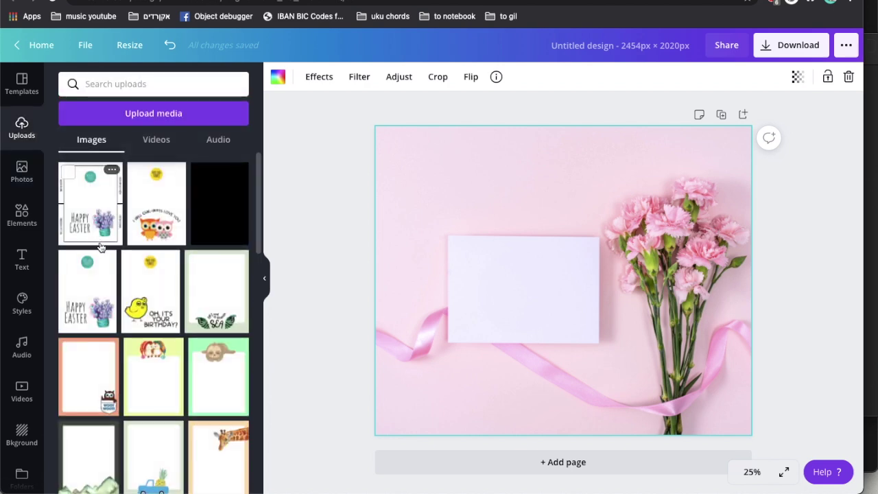
{"action": "left_click", "coordinate": [98, 240]}
{"action": "mouse_move", "coordinate": [563, 290]}
{"action": "left_mouse_down"}
{"action": "mouse_move", "coordinate": [564, 277]}
{"action": "mouse_move", "coordinate": [563, 287]}
{"action": "left_mouse_up"}
{"action": "left_click_drag", "start_coordinate": [563, 171], "coordinate": [563, 280]}
{"action": "left_click_drag", "start_coordinate": [576, 337], "coordinate": [562, 321]}
{"action": "mouse_move", "coordinate": [603, 349]}
{"action": "left_mouse_down"}
{"action": "mouse_move", "coordinate": [590, 340]}
{"action": "mouse_move", "coordinate": [602, 345]}
{"action": "left_mouse_up"}
{"action": "left_click", "coordinate": [651, 361]}
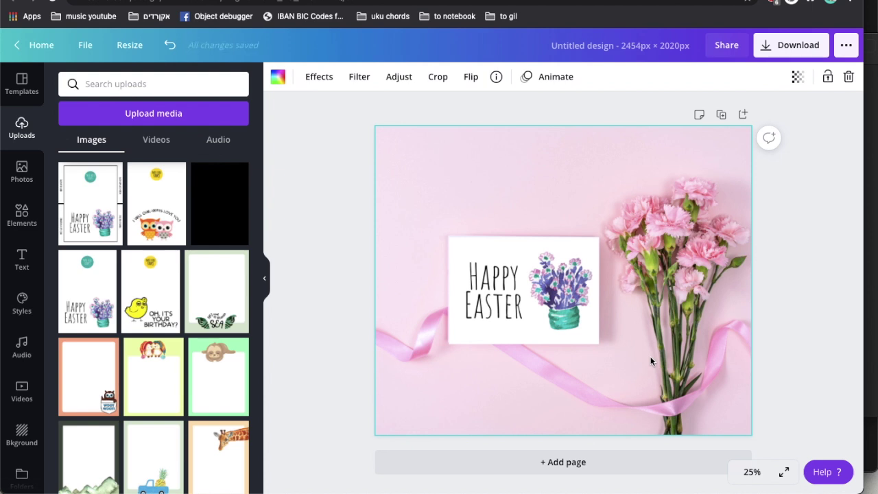
Set the brightness of the Happy Easter artwork to -4 to blend it with the mockup card
{"action": "left_click", "coordinate": [499, 267]}
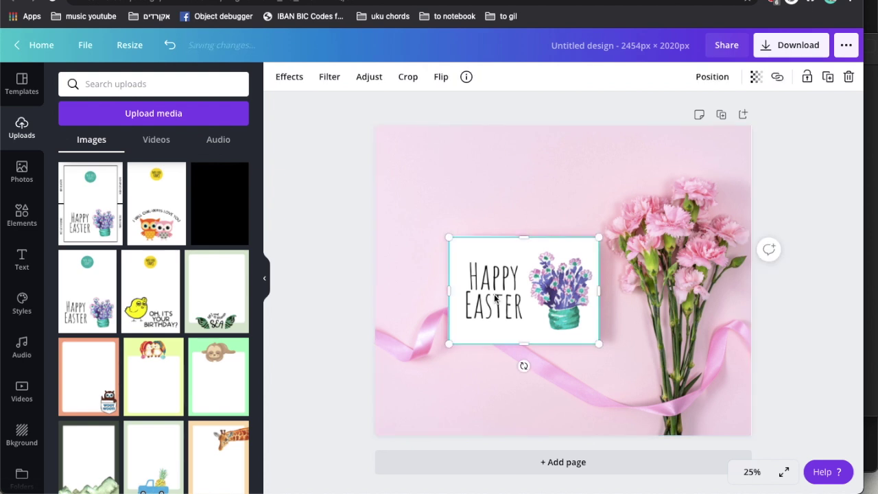
{"action": "left_click", "coordinate": [368, 78]}
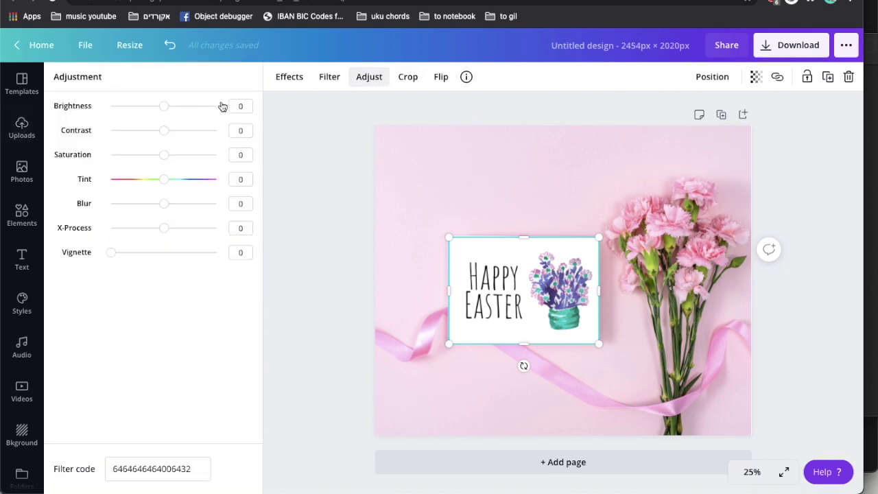
{"action": "left_click", "coordinate": [235, 105]}
{"action": "type", "text": "-4"}
{"action": "key", "text": "Return"}
{"action": "key", "text": "Escape"}
{"action": "left_click", "coordinate": [480, 200]}
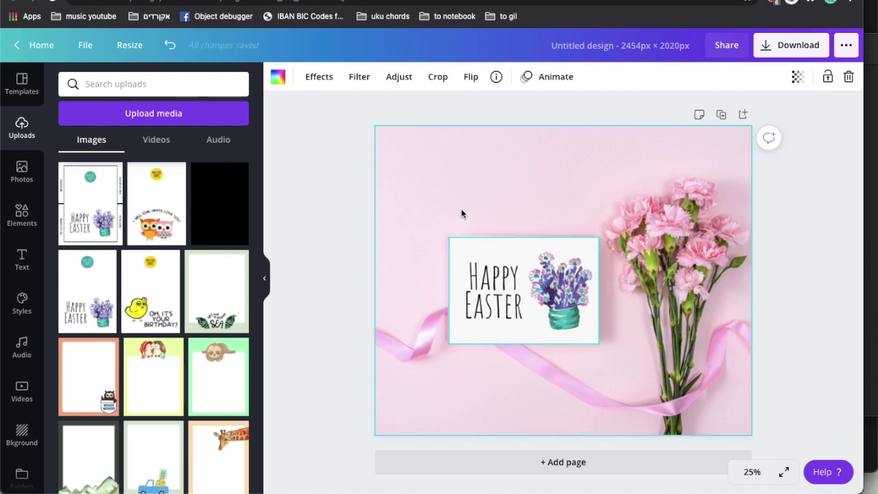
Copy the teal Cards for Fun badge from the Happy Easter card design into the mockup, upright and placed over the lower flower stems
{"action": "key", "text": "t"}
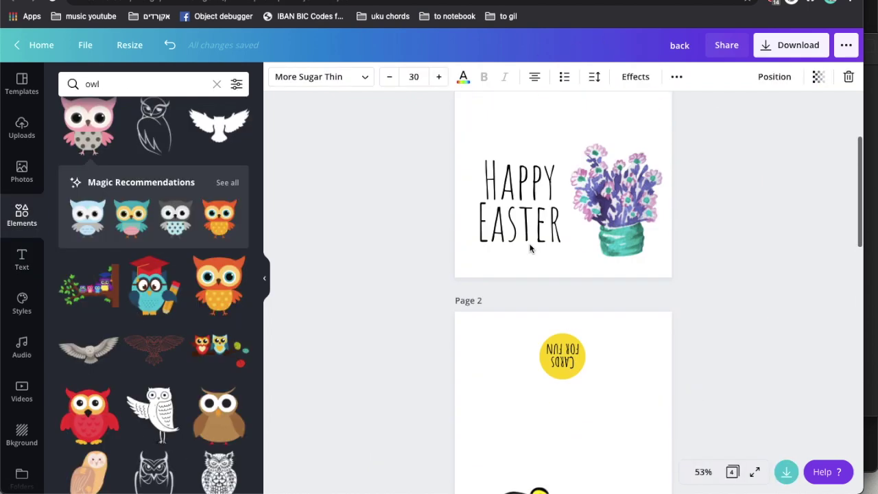
{"action": "scroll", "coordinate": [529, 249], "scroll_direction": "up", "scroll_amount": 3}
{"action": "left_click", "coordinate": [553, 179]}
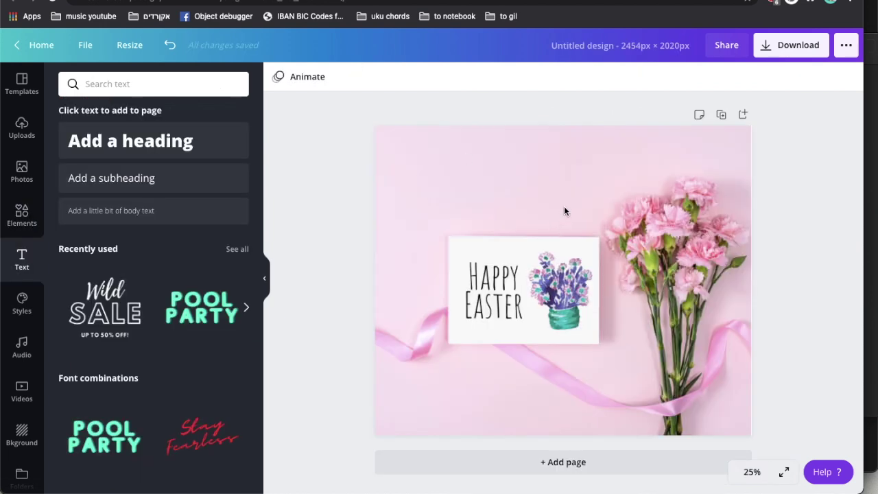
{"action": "left_click", "coordinate": [566, 196]}
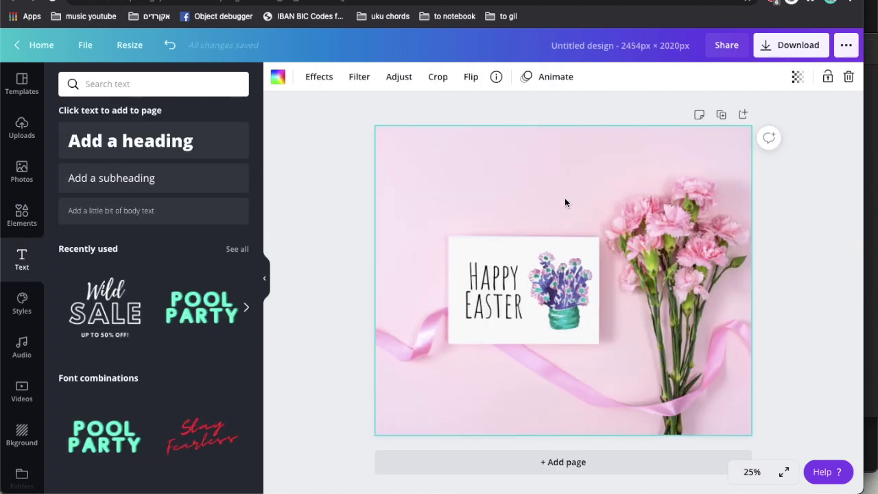
{"action": "key", "text": "super+v"}
{"action": "left_click_drag", "start_coordinate": [434, 114], "coordinate": [413, 210]}
{"action": "left_click_drag", "start_coordinate": [439, 158], "coordinate": [691, 392]}
{"action": "left_click", "coordinate": [598, 370]}
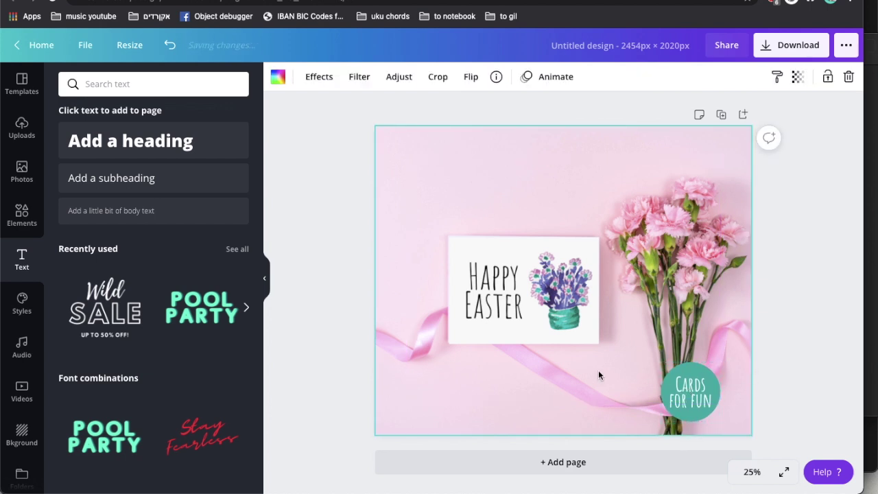
Add the scalloped-edge badge from the full set of shapes to the design
{"action": "left_click", "coordinate": [22, 215]}
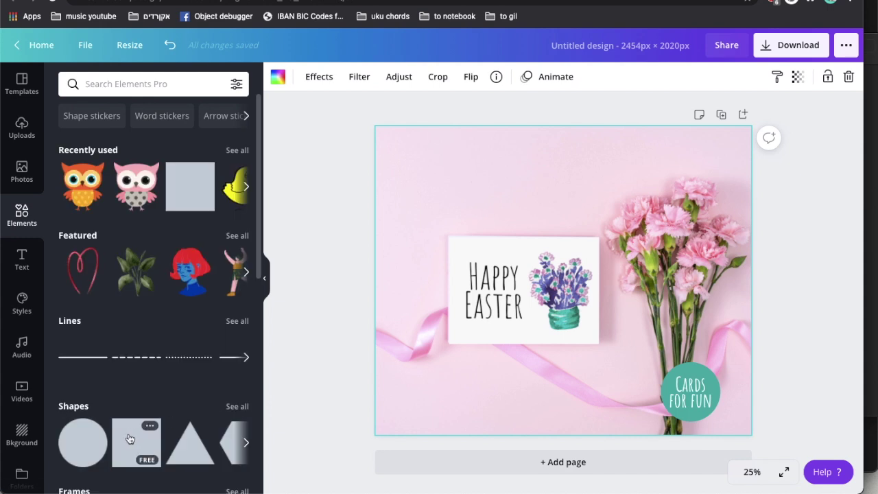
{"action": "left_click", "coordinate": [237, 406]}
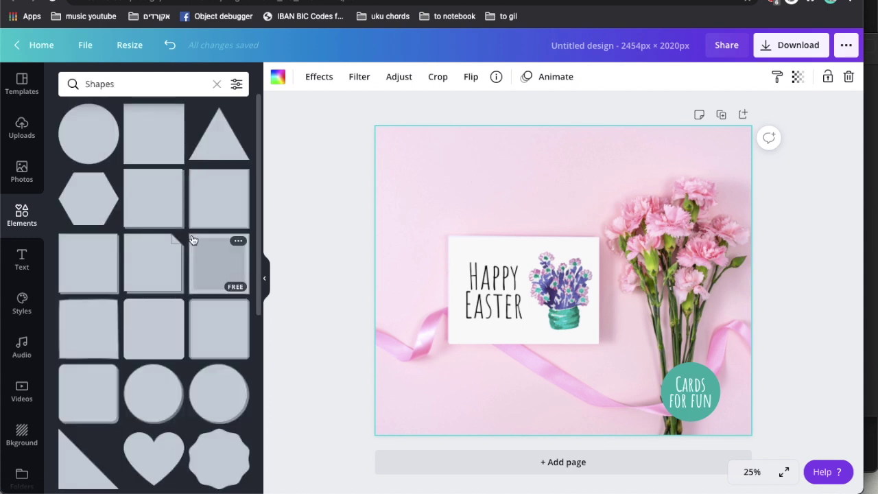
{"action": "scroll", "coordinate": [194, 241], "scroll_direction": "down", "scroll_amount": 3}
{"action": "left_click", "coordinate": [215, 309]}
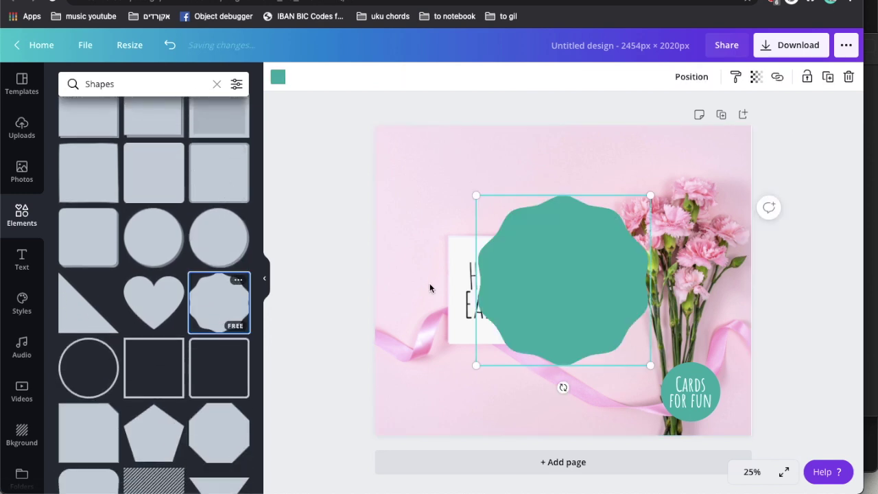
Shrink the scalloped badge and place it in the upper-left part of the photo, overlapping the card's corner
{"action": "left_click_drag", "start_coordinate": [650, 369], "coordinate": [602, 323]}
{"action": "left_click_drag", "start_coordinate": [560, 247], "coordinate": [476, 196]}
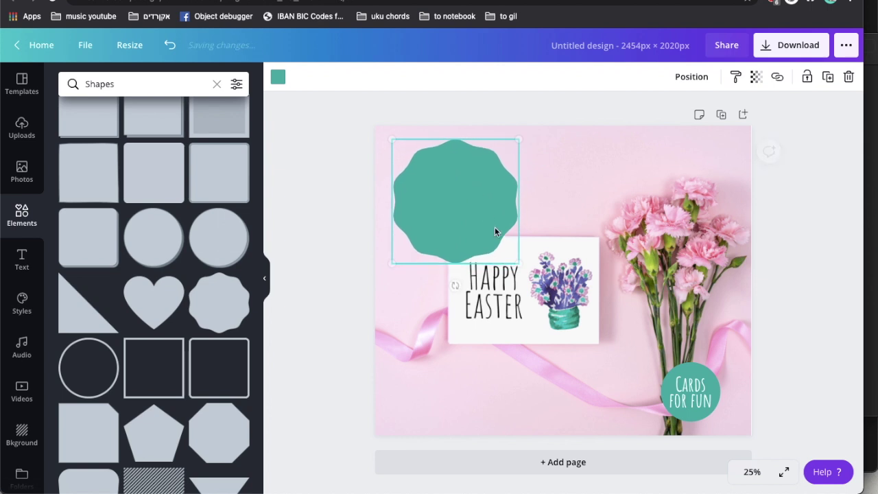
{"action": "left_click_drag", "start_coordinate": [516, 259], "coordinate": [492, 235]}
{"action": "left_click_drag", "start_coordinate": [457, 198], "coordinate": [459, 201]}
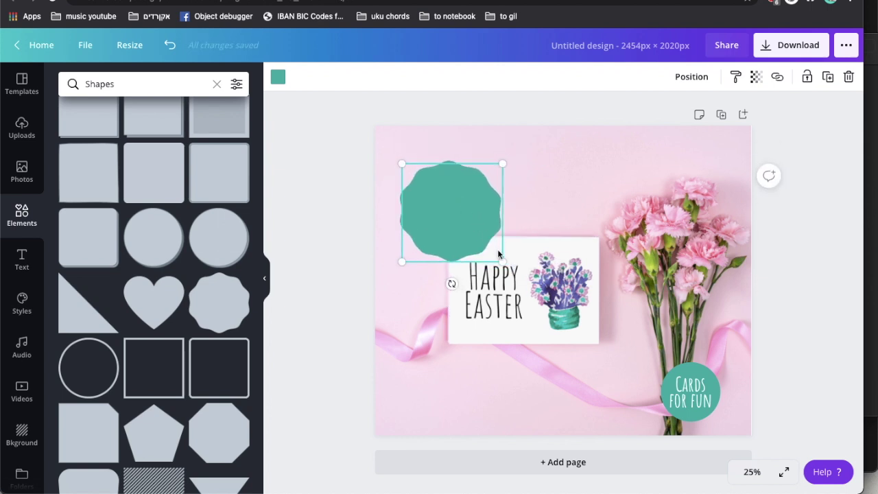
Make a slightly smaller copy of the badge, fill it white and center it on the teal one
{"action": "left_click_drag", "start_coordinate": [498, 255], "coordinate": [494, 253]}
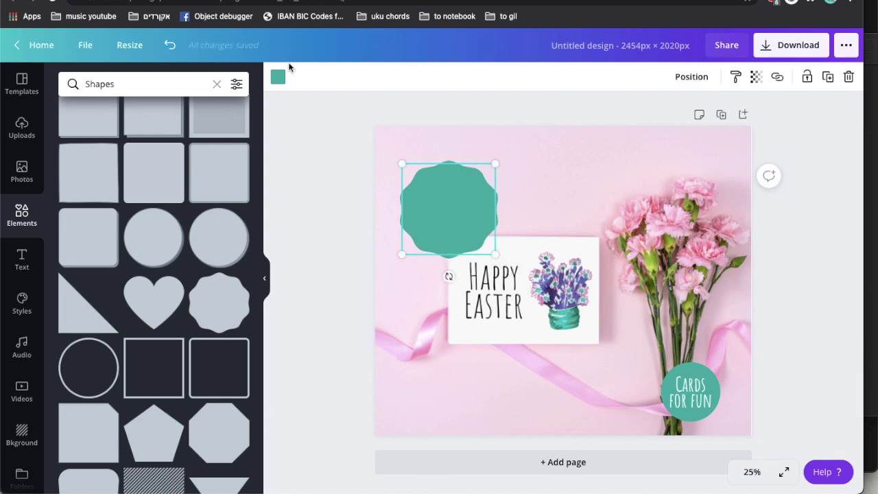
{"action": "left_click", "coordinate": [279, 79]}
{"action": "left_click", "coordinate": [103, 198]}
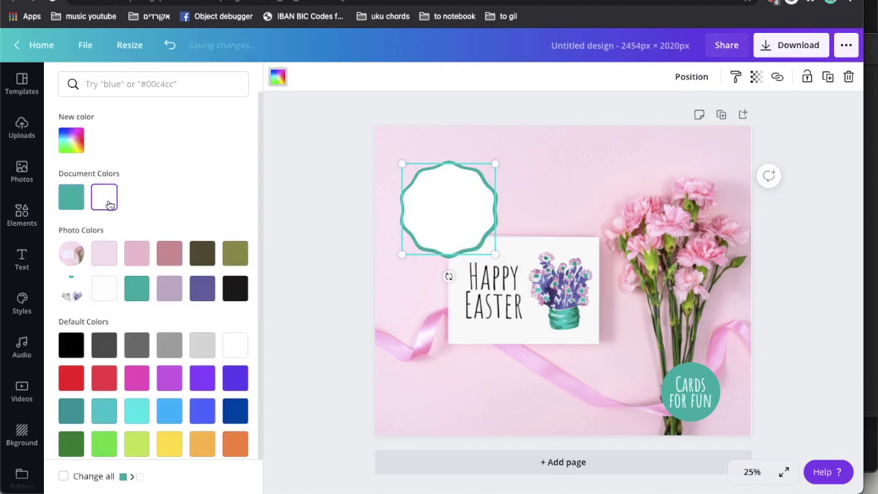
{"action": "left_click_drag", "start_coordinate": [451, 218], "coordinate": [451, 215]}
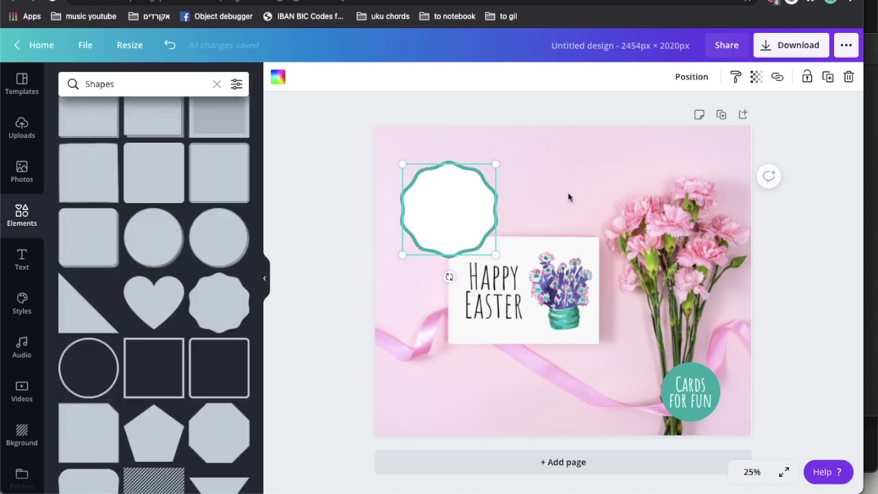
{"action": "left_click", "coordinate": [568, 196]}
Try black as the outer badge's color, and restore it to teal
{"action": "left_click", "coordinate": [497, 218]}
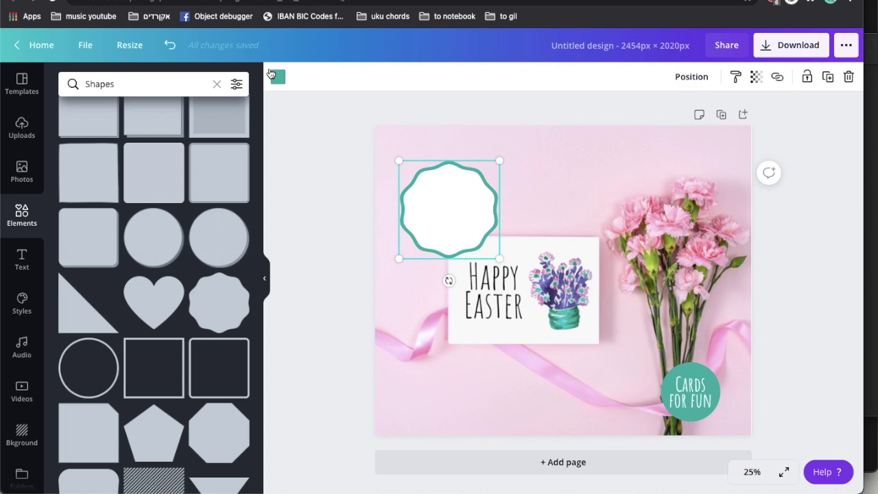
{"action": "left_click", "coordinate": [278, 77]}
{"action": "left_click", "coordinate": [71, 345]}
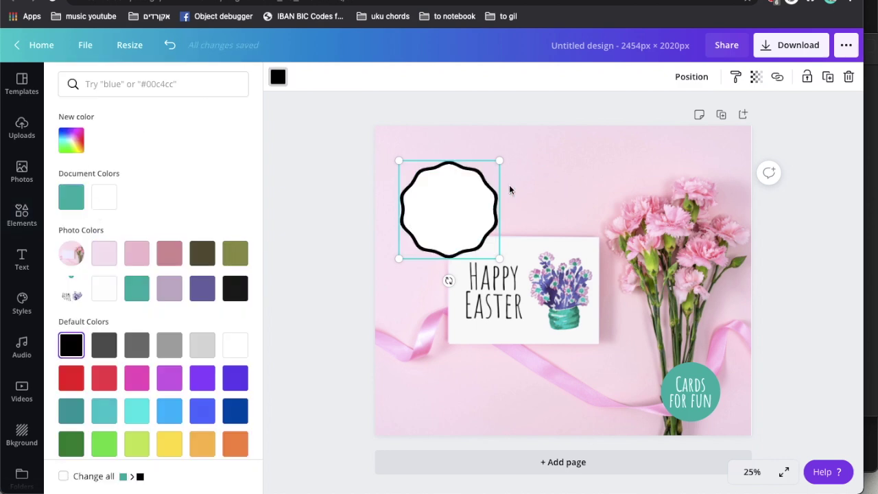
{"action": "left_click", "coordinate": [136, 289]}
Enlarge the white badge and center it so that only a thin teal border surrounds it
{"action": "left_click", "coordinate": [459, 207]}
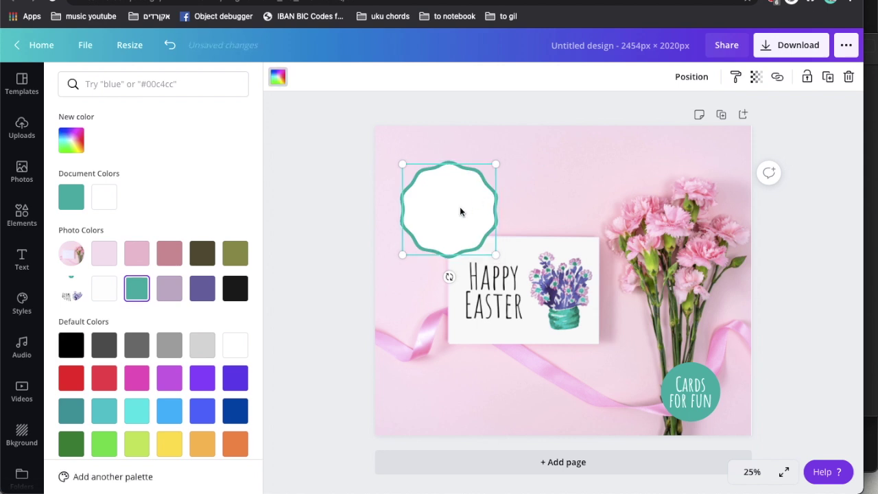
{"action": "left_click_drag", "start_coordinate": [499, 162], "coordinate": [500, 160]}
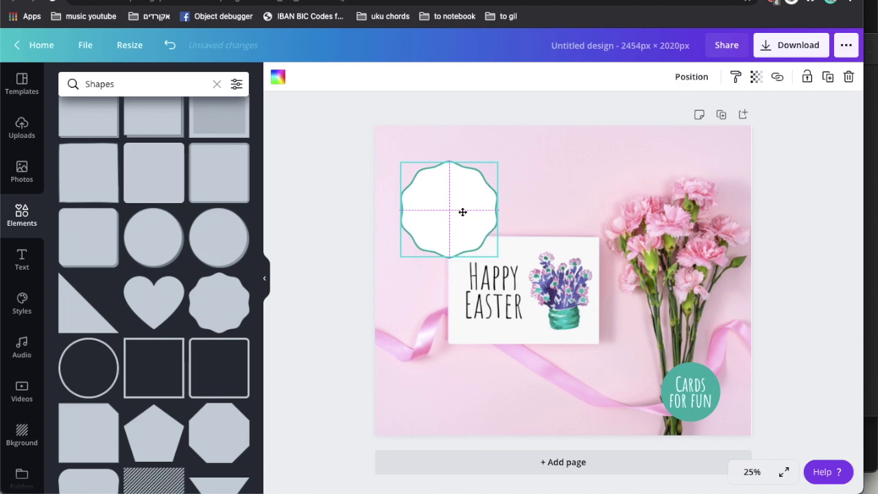
{"action": "left_click", "coordinate": [555, 210]}
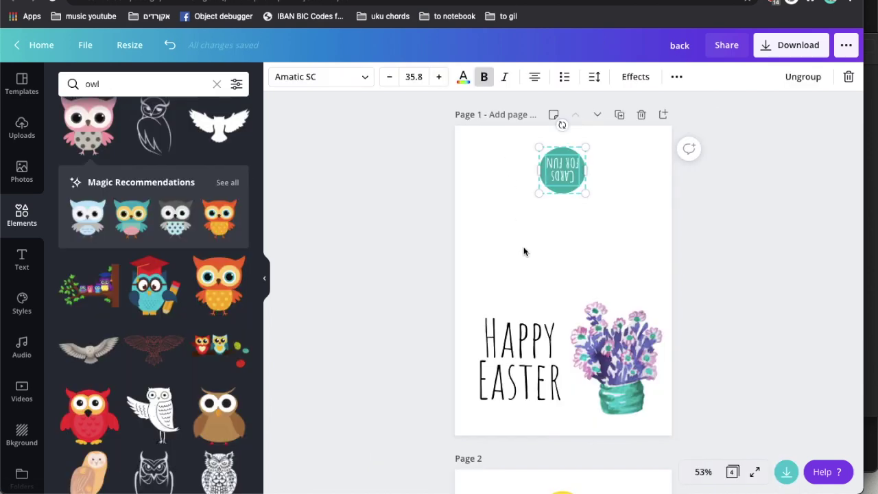
Copy the HAPPY EASTER text from the card design onto the badge in the mockup and replace its wording with "DIGITAL"
{"action": "left_click", "coordinate": [500, 351]}
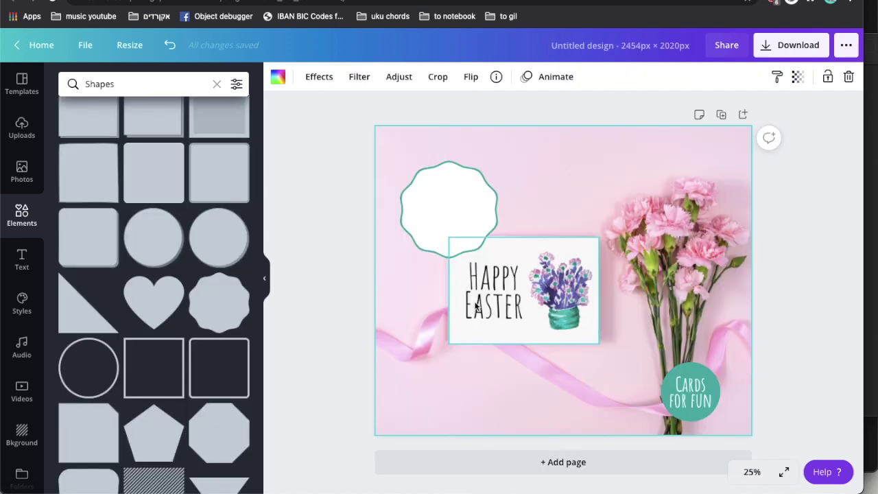
{"action": "key", "text": "super+v"}
{"action": "left_click_drag", "start_coordinate": [401, 245], "coordinate": [443, 215]}
{"action": "double_click", "coordinate": [443, 215]}
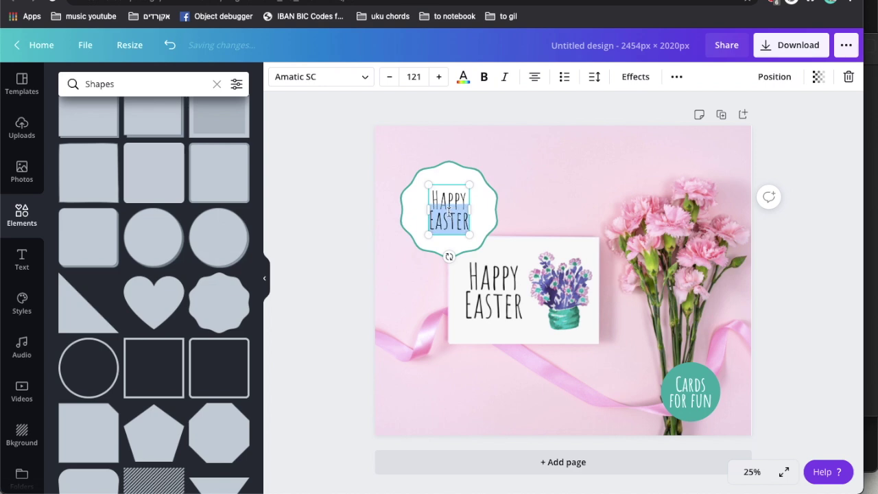
{"action": "type", "text": "DIGITAL"}
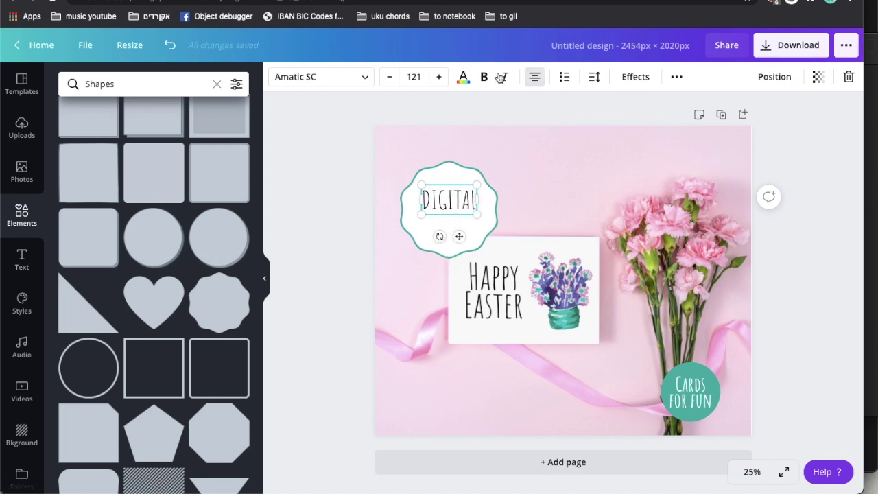
Make the DIGITAL text bold, enlarge it to size 172 and center it across the badge's upper half
{"action": "left_click", "coordinate": [529, 171]}
{"action": "left_click", "coordinate": [464, 200]}
{"action": "key", "text": "ctrl+b"}
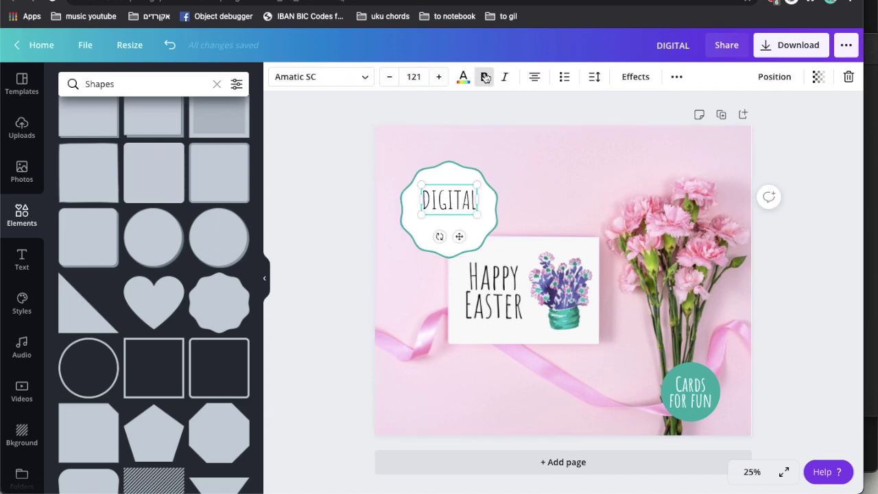
{"action": "left_click_drag", "start_coordinate": [478, 214], "coordinate": [450, 208]}
{"action": "left_click", "coordinate": [564, 177]}
{"action": "left_click", "coordinate": [461, 216]}
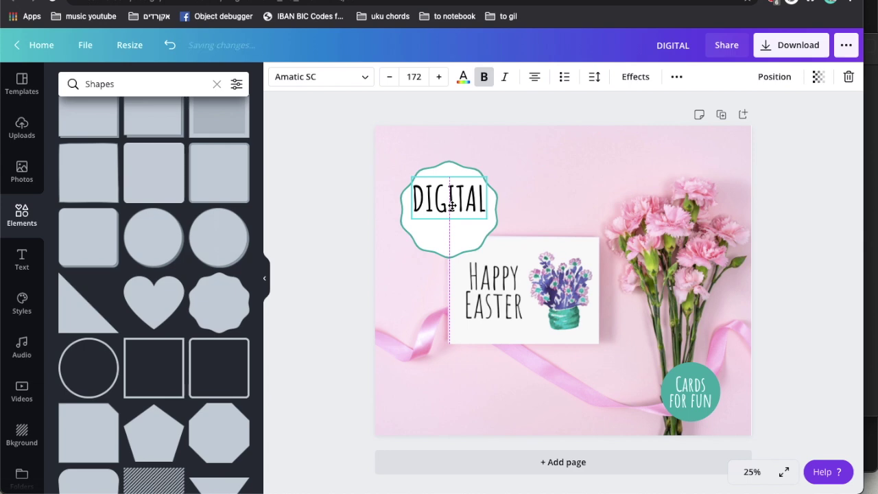
{"action": "left_click", "coordinate": [566, 197]}
Duplicate the DIGITAL text below the original, set the copy's font to More Sugar Thin and its wording to "download"
{"action": "left_click", "coordinate": [439, 204]}
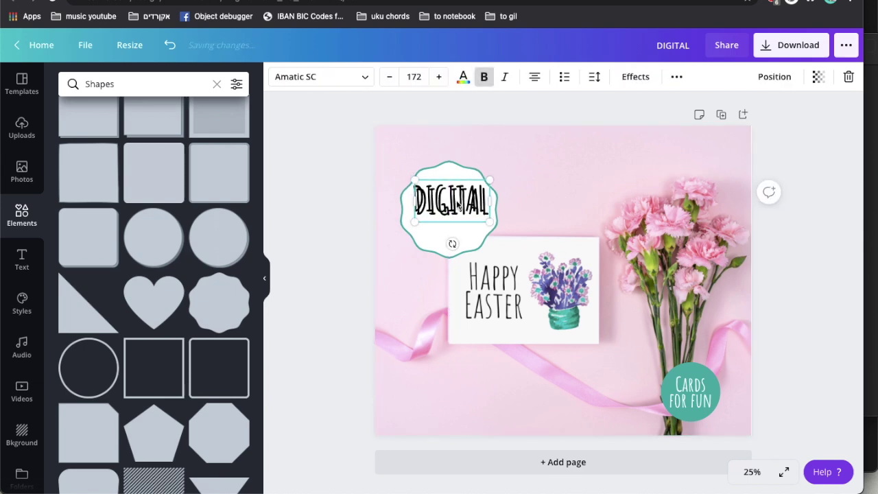
{"action": "key", "text": "super+d"}
{"action": "left_click", "coordinate": [305, 77]}
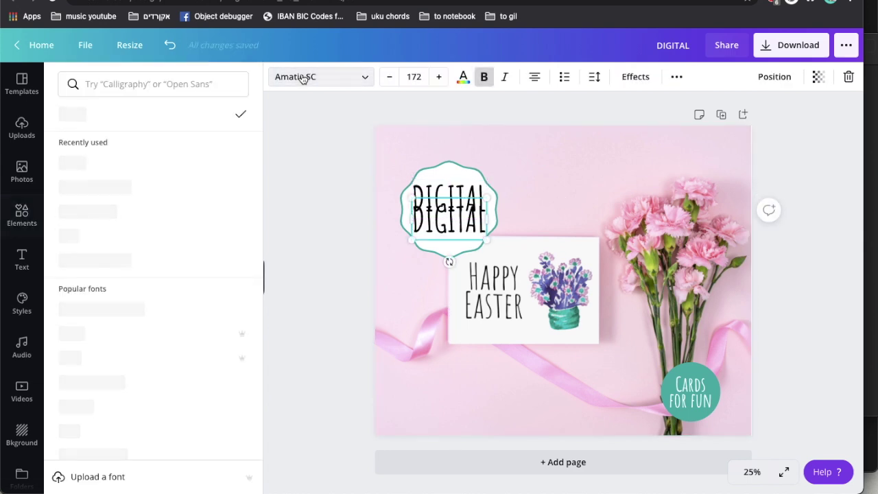
{"action": "left_click", "coordinate": [109, 189]}
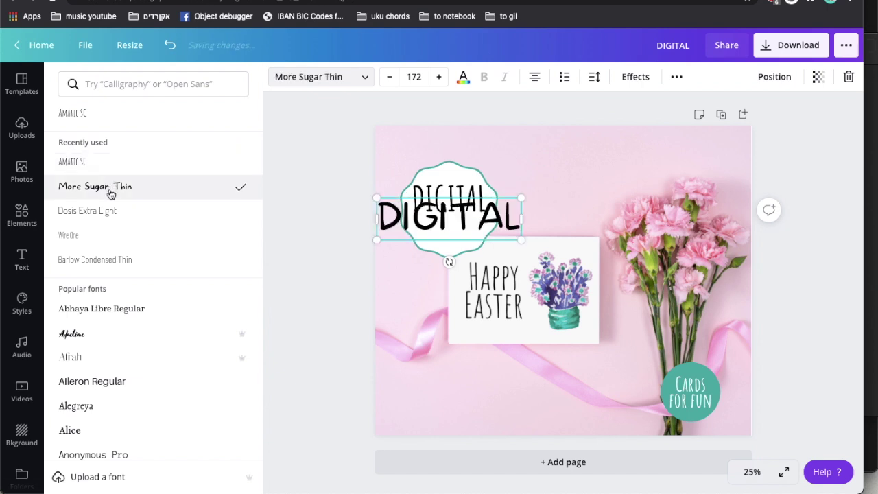
{"action": "double_click", "coordinate": [428, 224]}
{"action": "type", "text": "download"}
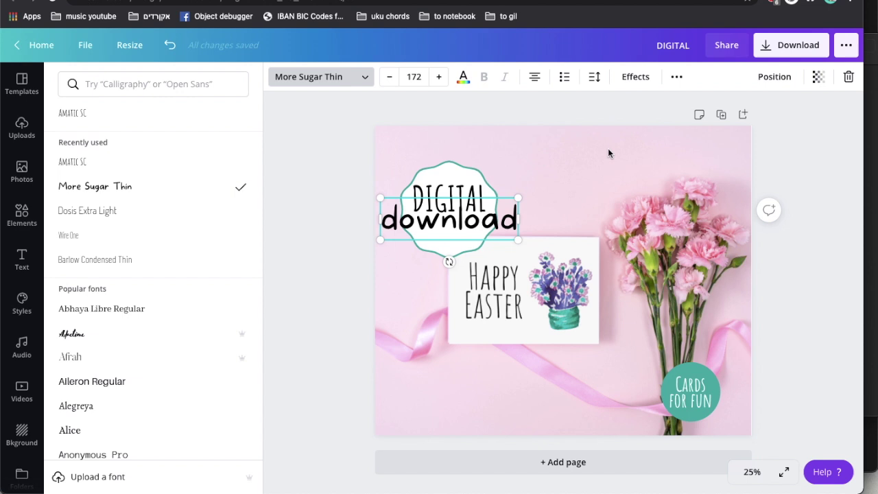
Shrink the "download" text to size 92.9 and center it directly beneath DIGITAL at the same width
{"action": "key", "text": "super+a"}
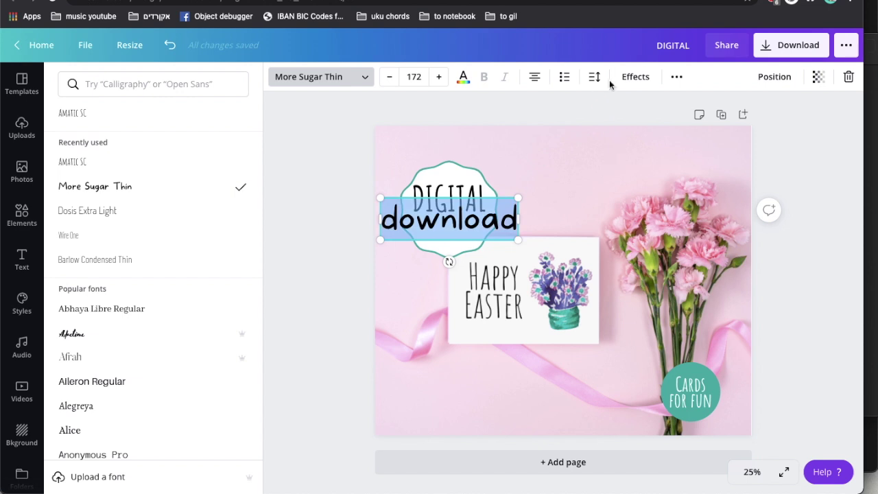
{"action": "left_click_drag", "start_coordinate": [380, 197], "coordinate": [429, 213]}
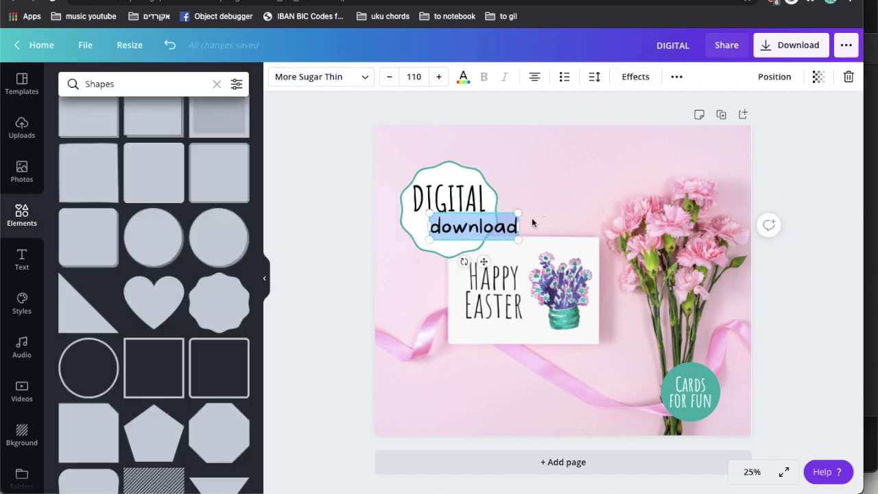
{"action": "left_click", "coordinate": [538, 221]}
{"action": "left_click_drag", "start_coordinate": [499, 226], "coordinate": [459, 225]}
Delete both the white and the teal scalloped badges from behind the text
{"action": "left_click", "coordinate": [448, 166]}
{"action": "left_click", "coordinate": [448, 166], "text": "shift"}
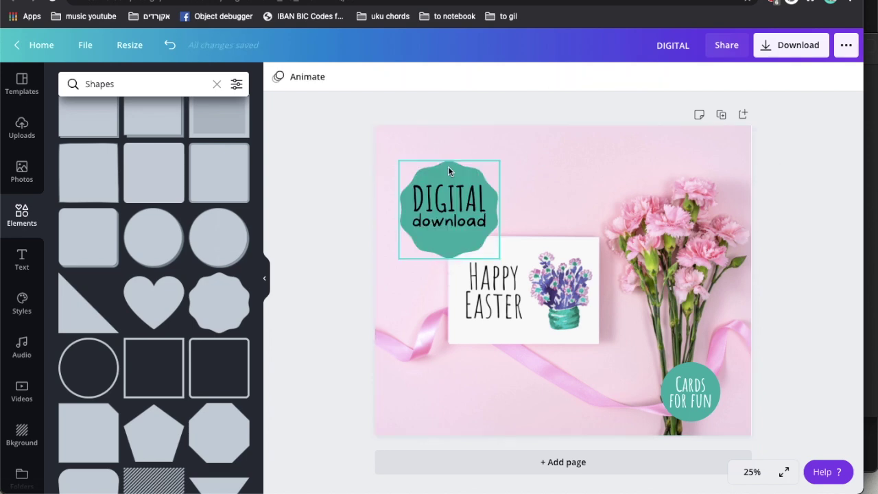
{"action": "key", "text": "Delete"}
{"action": "left_click", "coordinate": [527, 183]}
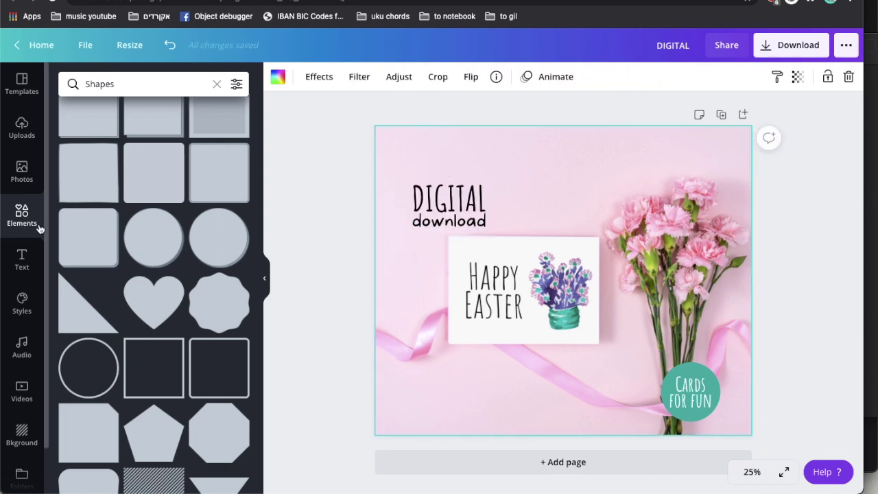
Add a rounded square behind the "DIGITAL download" text and resize it into a label that closely frames both lines
{"action": "scroll", "coordinate": [141, 198], "scroll_direction": "up", "scroll_amount": 3}
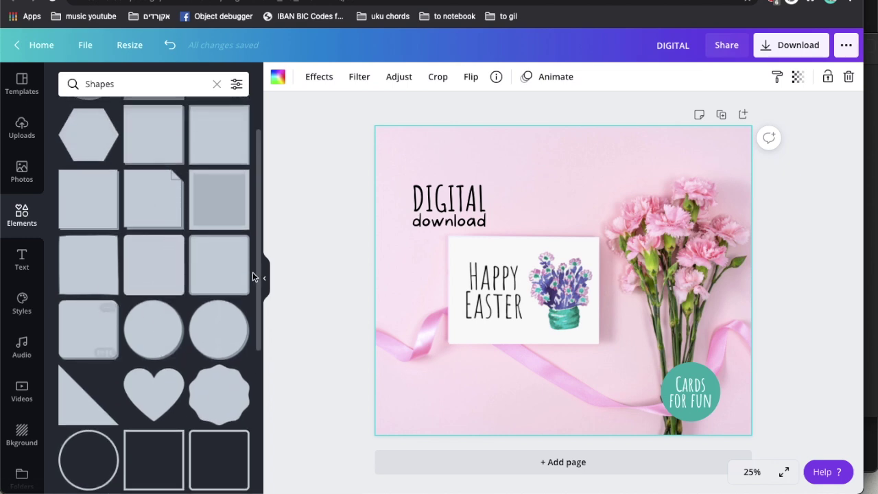
{"action": "scroll", "coordinate": [161, 143], "scroll_direction": "up", "scroll_amount": 2}
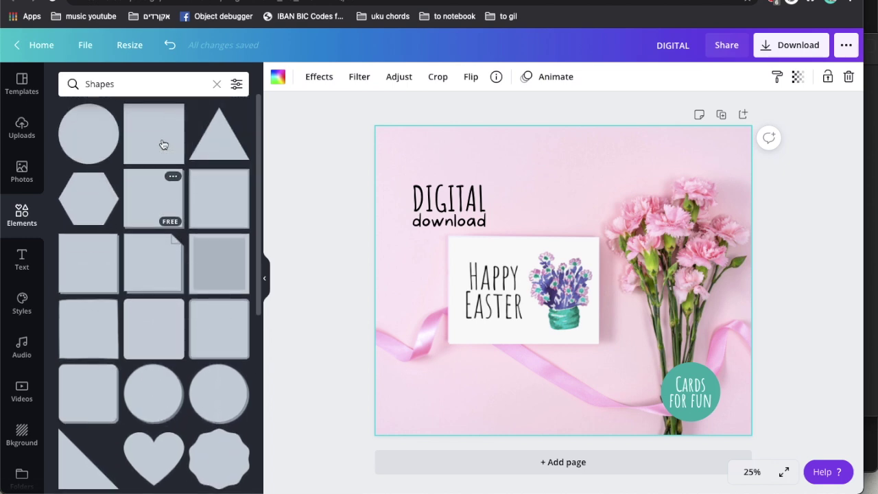
{"action": "left_click", "coordinate": [153, 332]}
{"action": "left_click_drag", "start_coordinate": [534, 252], "coordinate": [498, 242]}
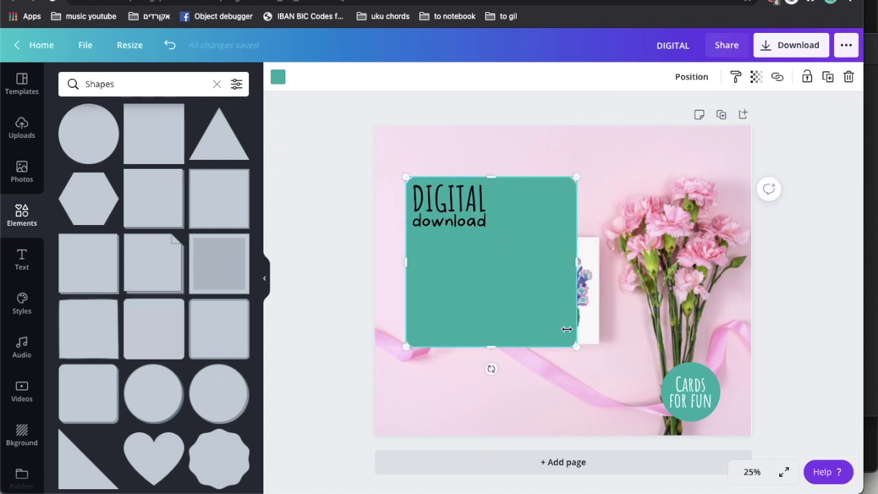
{"action": "left_click_drag", "start_coordinate": [543, 267], "coordinate": [493, 268]}
{"action": "left_click_drag", "start_coordinate": [450, 346], "coordinate": [450, 232]}
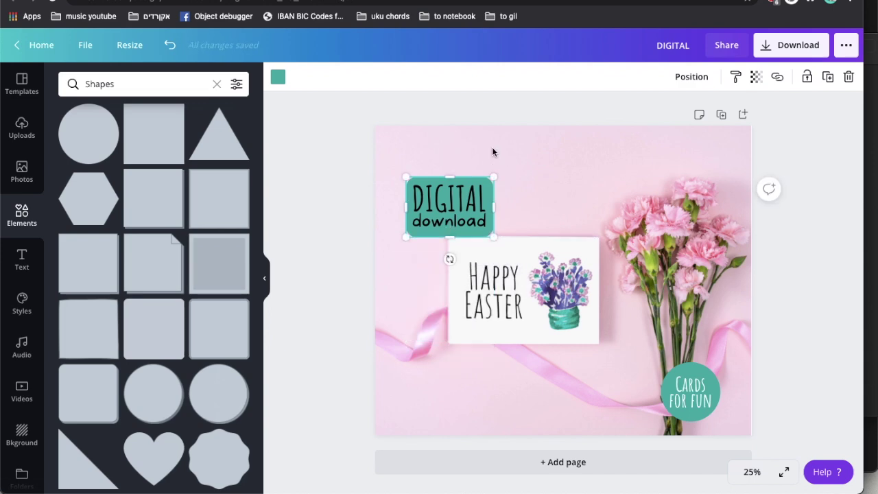
Duplicate the rounded label, shorten the copy to the DIGITAL line's height, fill it white and send it behind the text
{"action": "left_click_drag", "start_coordinate": [474, 189], "coordinate": [495, 197]}
{"action": "left_click", "coordinate": [278, 79]}
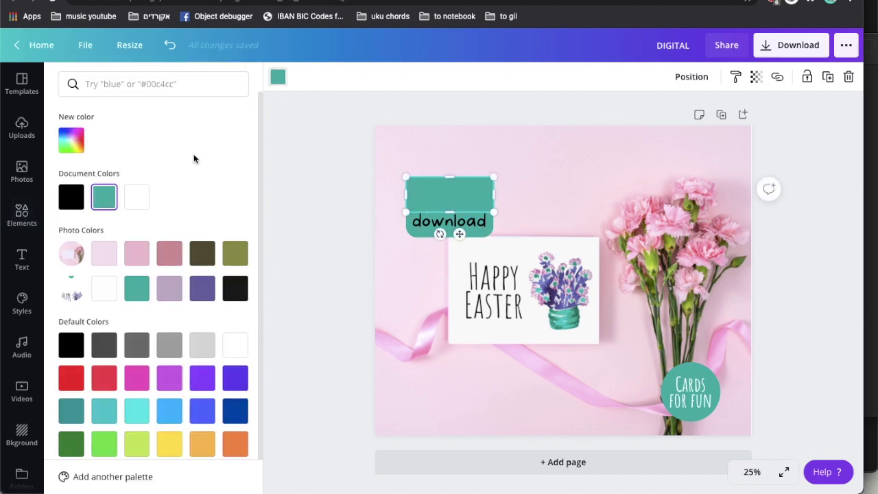
{"action": "left_click", "coordinate": [140, 205]}
{"action": "left_click", "coordinate": [691, 76]}
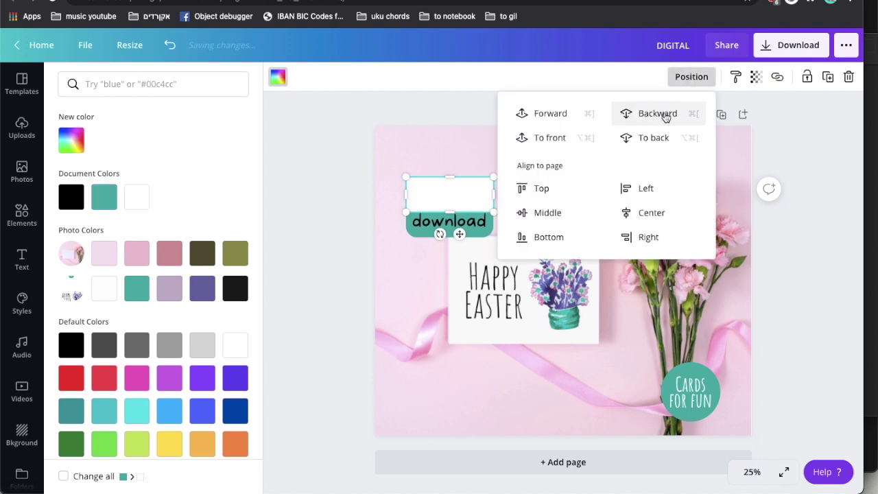
{"action": "left_click", "coordinate": [657, 114]}
{"action": "left_click", "coordinate": [766, 221]}
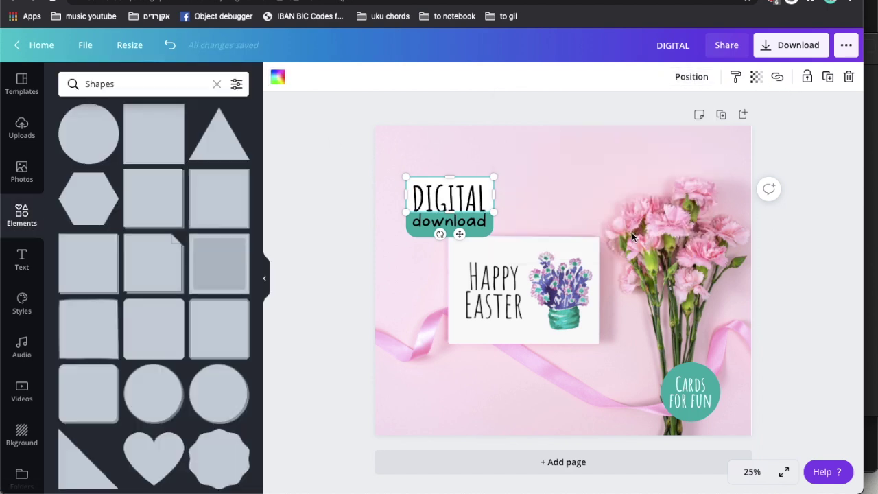
Nudge the "download" text slightly down to center it within the label's teal strip
{"action": "left_click", "coordinate": [632, 232]}
{"action": "left_click", "coordinate": [466, 223]}
{"action": "left_click_drag", "start_coordinate": [465, 224], "coordinate": [465, 225]}
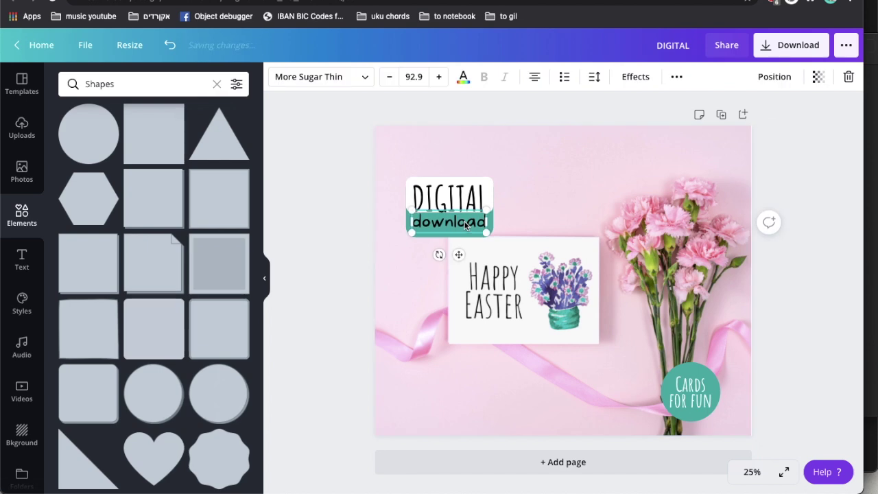
{"action": "left_click", "coordinate": [533, 193]}
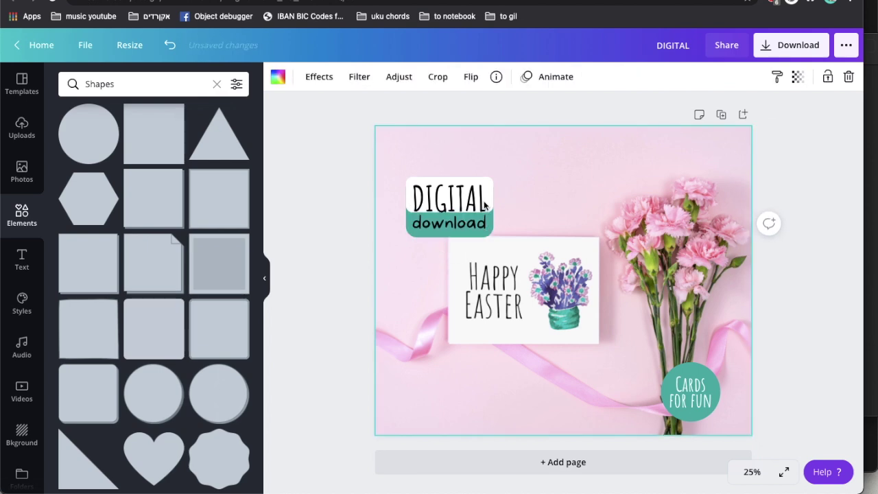
Nudge the "DIGITAL" text slightly up within the white upper part of the label
{"action": "left_click", "coordinate": [468, 205]}
{"action": "left_click_drag", "start_coordinate": [467, 204], "coordinate": [467, 204]}
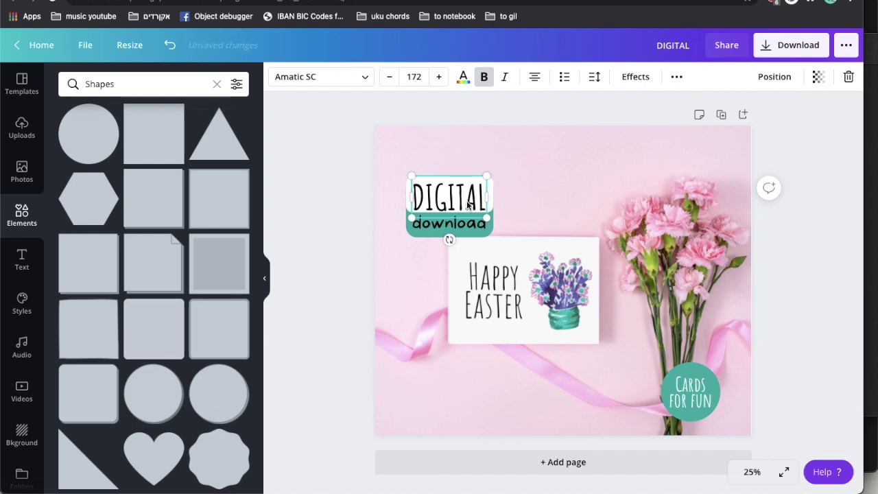
{"action": "left_click", "coordinate": [520, 204]}
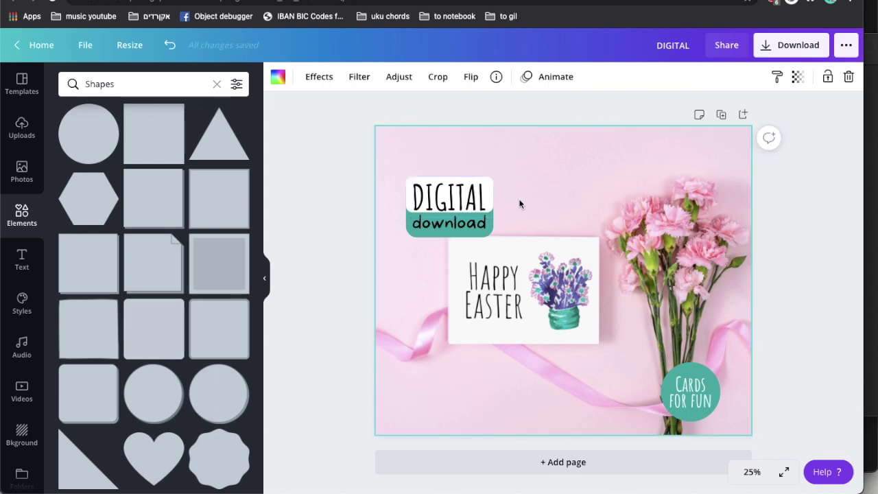
{"action": "left_click", "coordinate": [464, 192]}
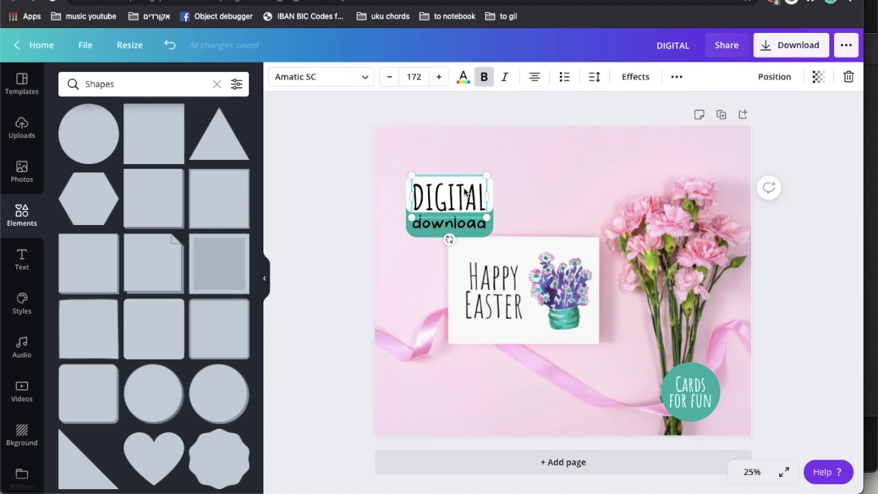
{"action": "left_click", "coordinate": [557, 208]}
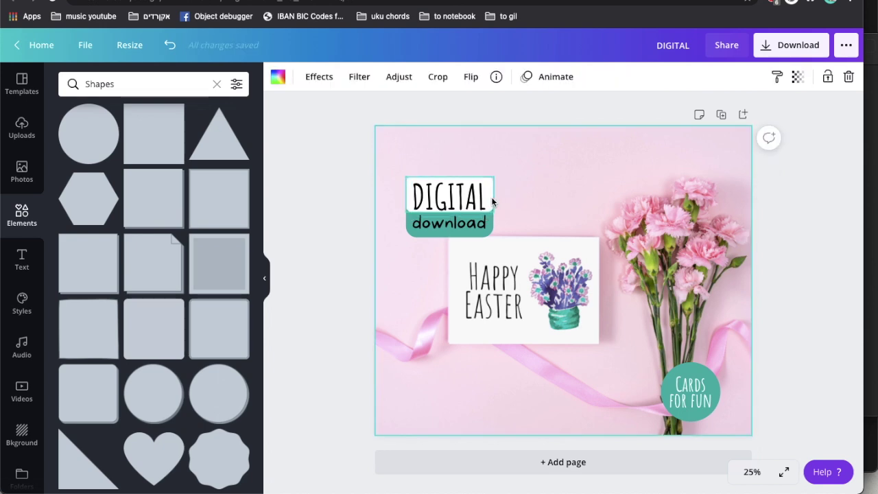
Fill the label's upper shape with black and recolor the "DIGITAL" text white
{"action": "left_click", "coordinate": [492, 199]}
{"action": "left_click", "coordinate": [277, 77]}
{"action": "left_click", "coordinate": [70, 197]}
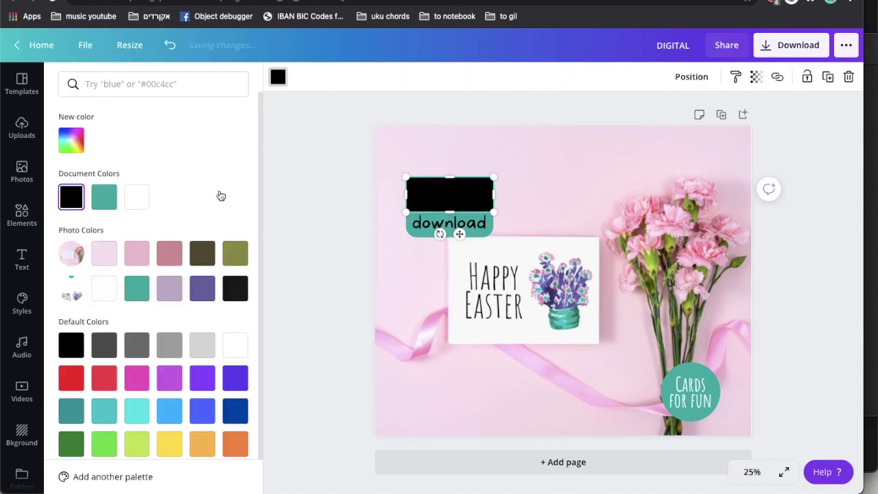
{"action": "key", "text": "Escape"}
{"action": "left_click", "coordinate": [483, 194]}
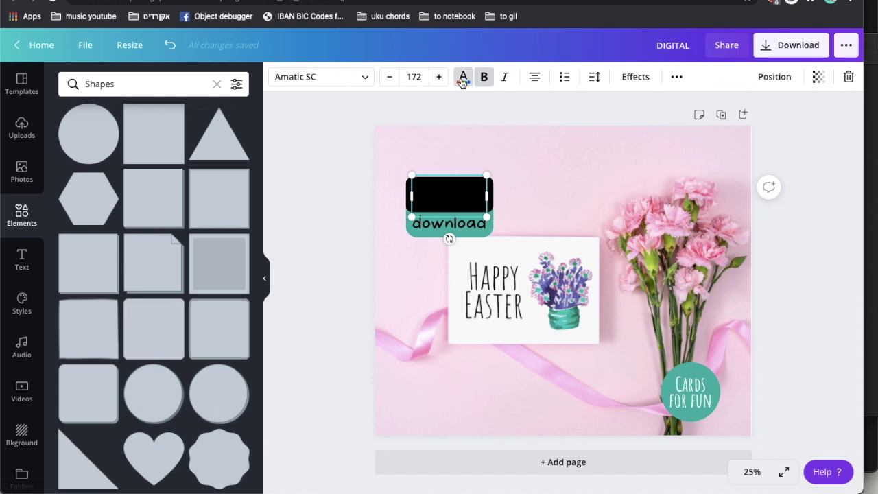
{"action": "left_click", "coordinate": [463, 76]}
{"action": "left_click", "coordinate": [136, 197]}
{"action": "key", "text": "Escape"}
{"action": "left_click", "coordinate": [531, 204]}
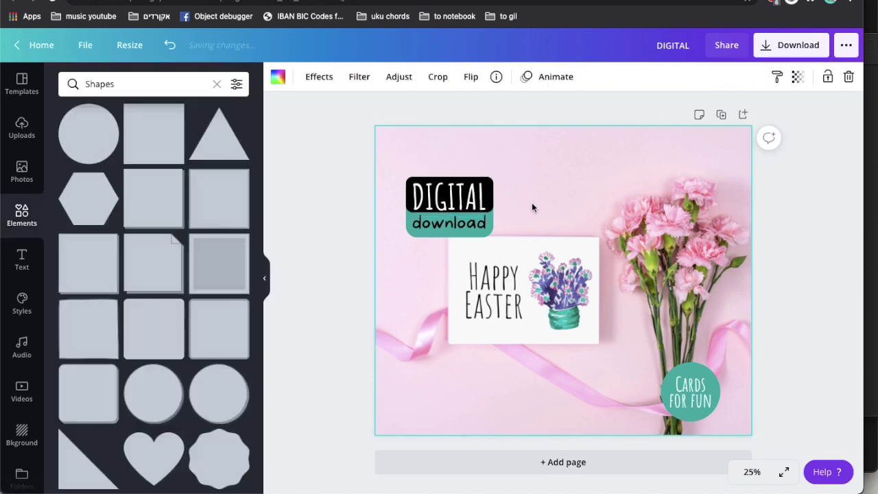
Recolor the "download" text white
{"action": "left_click", "coordinate": [443, 228]}
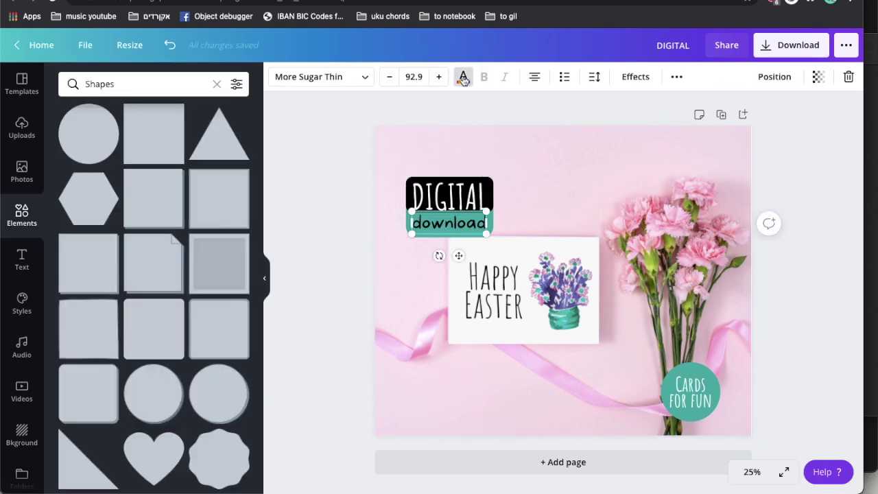
{"action": "left_click", "coordinate": [463, 76]}
{"action": "left_click", "coordinate": [136, 197]}
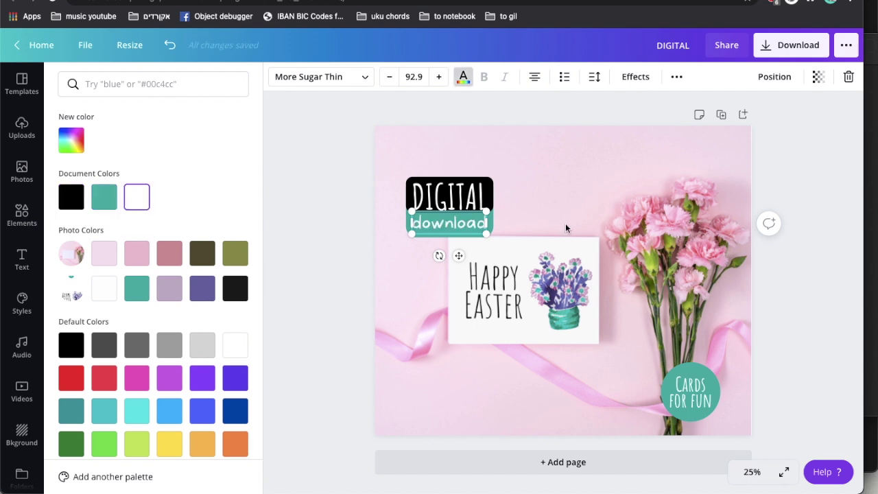
{"action": "key", "text": "Escape"}
{"action": "left_click", "coordinate": [554, 205]}
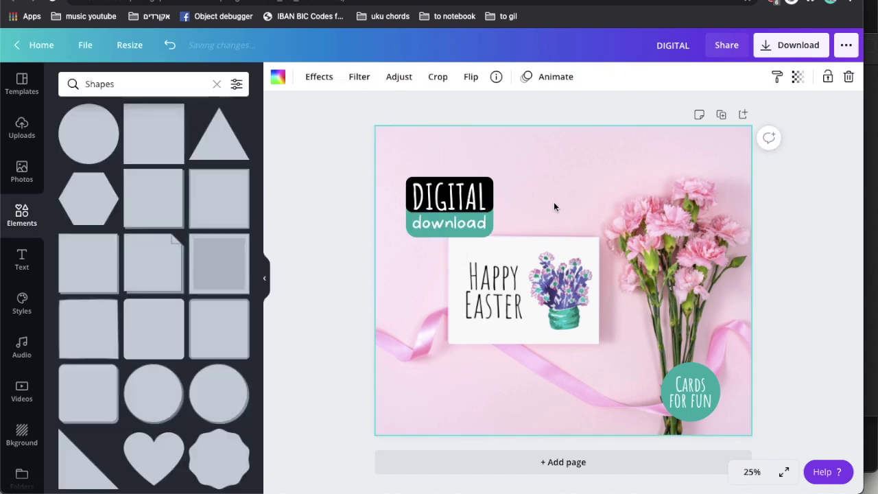
Extend the black shape's lower edge slightly down to leave more room beneath the "DIGITAL" text
{"action": "left_click", "coordinate": [490, 206]}
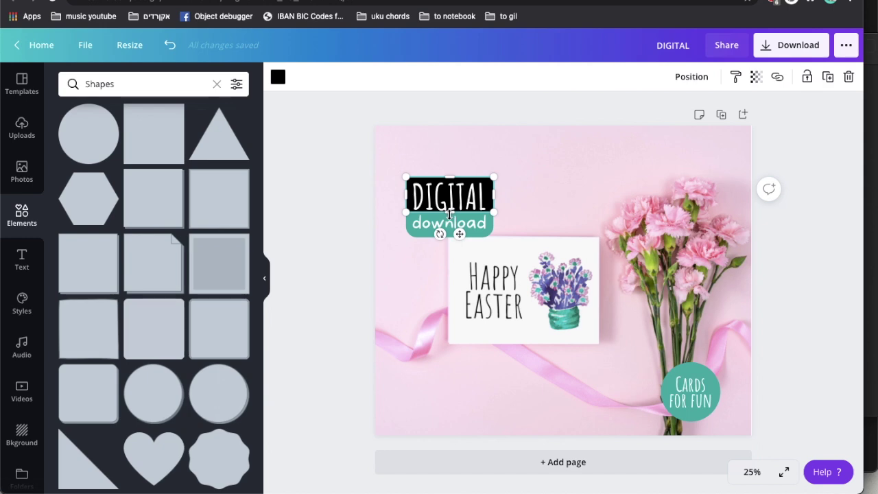
{"action": "left_click_drag", "start_coordinate": [449, 215], "coordinate": [449, 216]}
{"action": "left_click", "coordinate": [584, 215]}
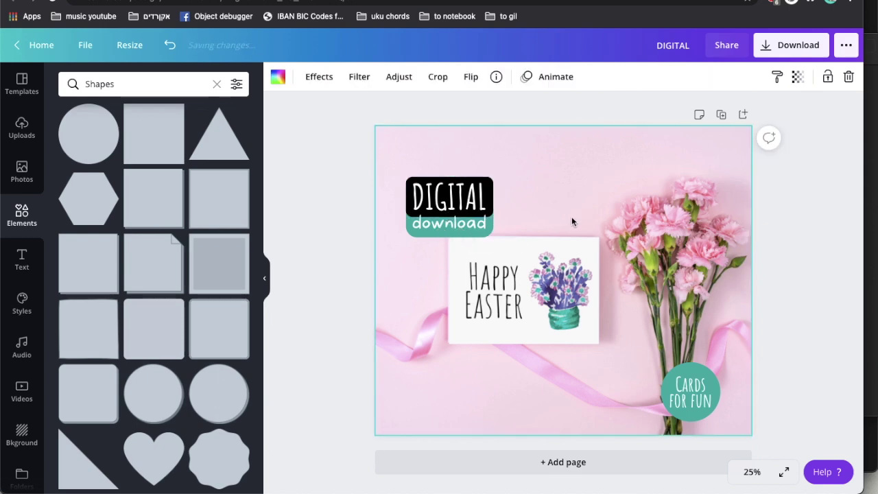
Nudge the "download" text down to center it in the remaining teal strip
{"action": "left_click", "coordinate": [471, 225]}
{"action": "key", "text": "Down"}
{"action": "key", "text": "Down"}
{"action": "key", "text": "Down"}
{"action": "key", "text": "Down"}
{"action": "key", "text": "Down"}
{"action": "key", "text": "Down"}
{"action": "key", "text": "Down"}
{"action": "key", "text": "Down"}
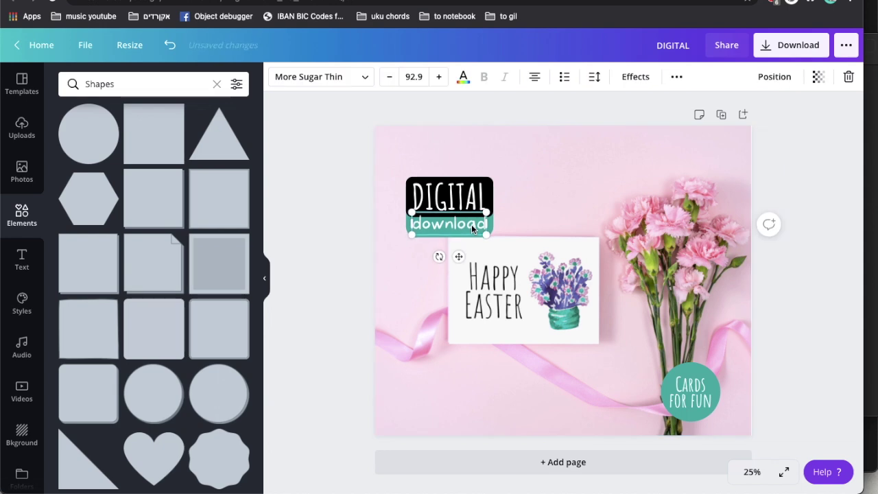
{"action": "key", "text": "Down"}
{"action": "key", "text": "Down"}
{"action": "key", "text": "Down"}
{"action": "key", "text": "Down"}
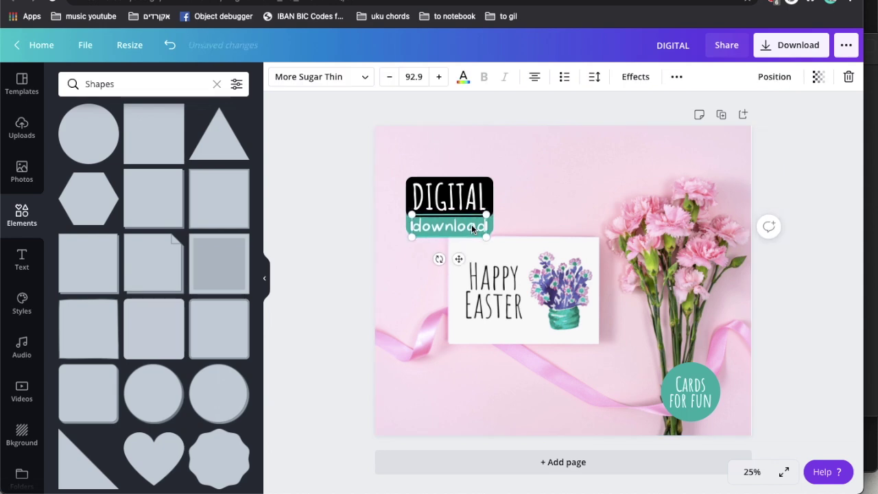
{"action": "left_click", "coordinate": [590, 207]}
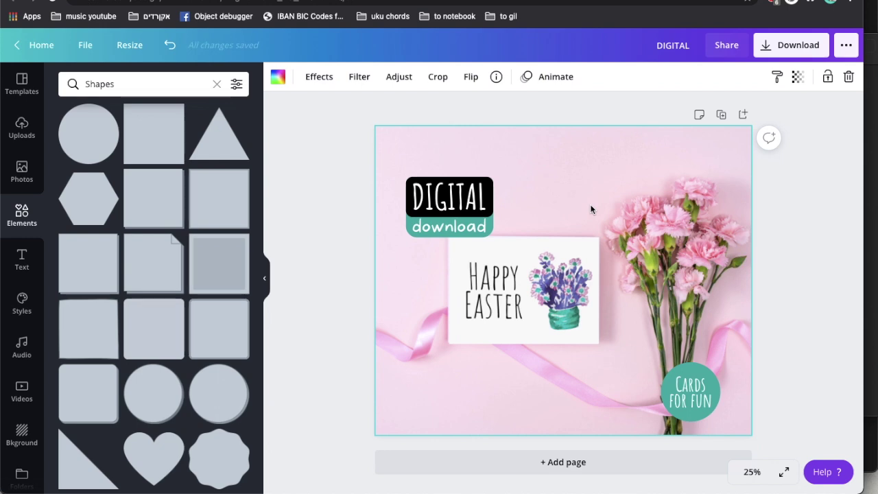
Group both label shapes with the "DIGITAL" and "download" texts
{"action": "left_click_drag", "start_coordinate": [438, 160], "coordinate": [415, 243]}
{"action": "left_click", "coordinate": [808, 77]}
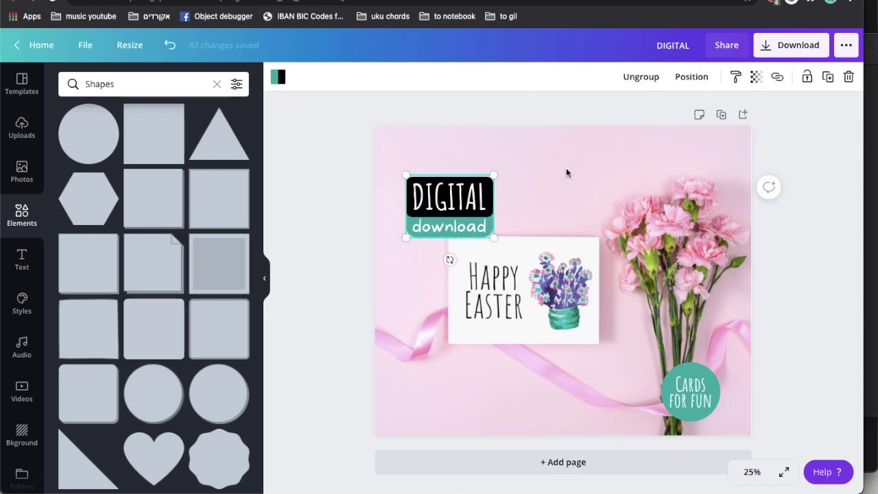
{"action": "left_click", "coordinate": [566, 172]}
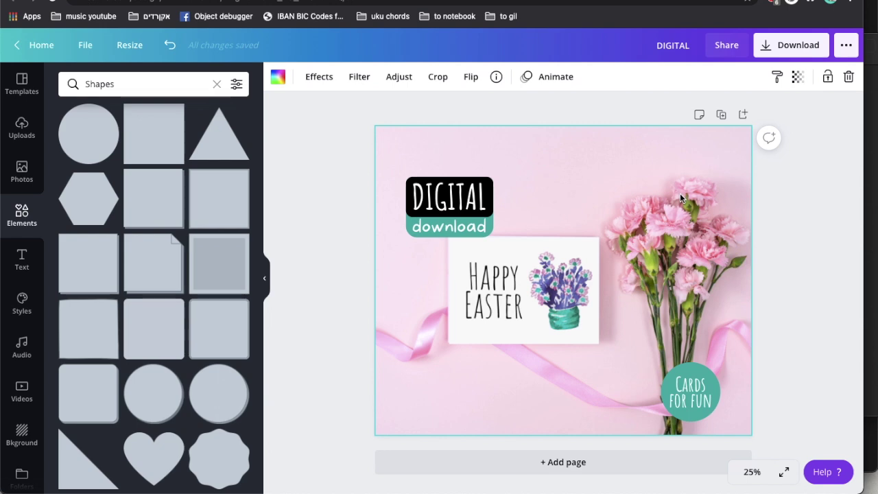
Add a second blank page and browse the greeting card mockup photos for a suitable background
{"action": "left_click", "coordinate": [433, 467]}
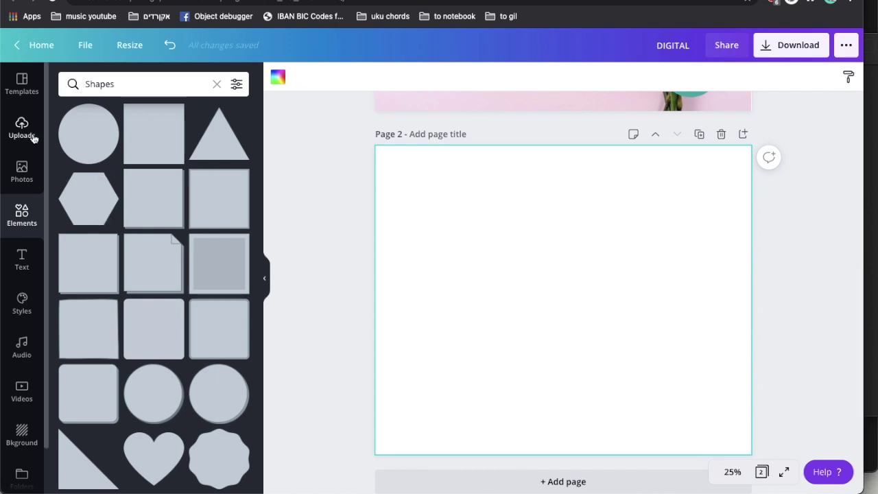
{"action": "left_click", "coordinate": [21, 171]}
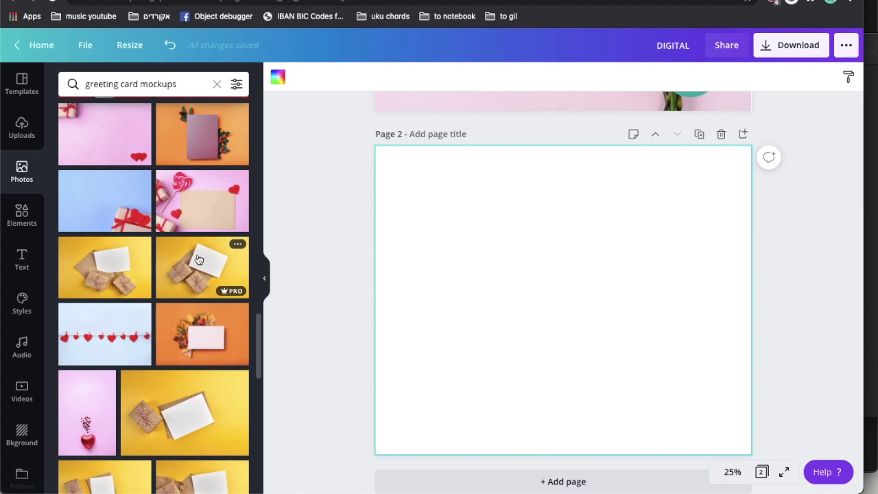
{"action": "scroll", "coordinate": [198, 259], "scroll_direction": "down", "scroll_amount": 6}
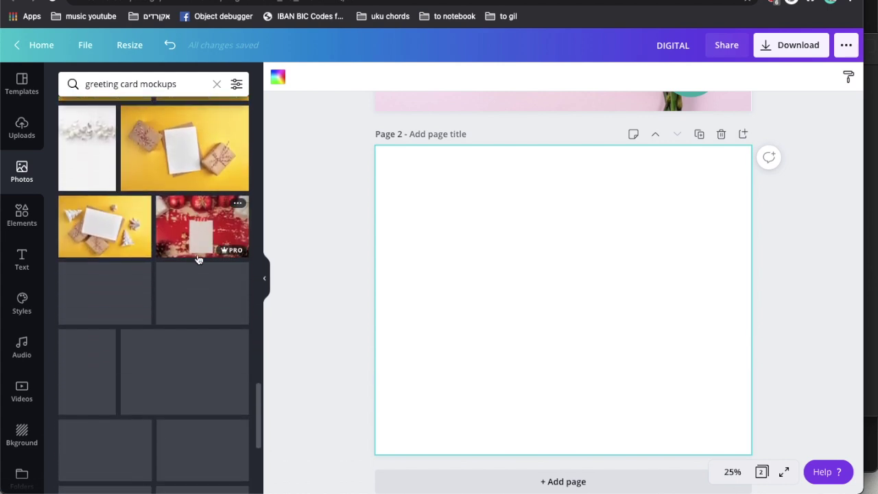
{"action": "scroll", "coordinate": [197, 259], "scroll_direction": "down", "scroll_amount": 3}
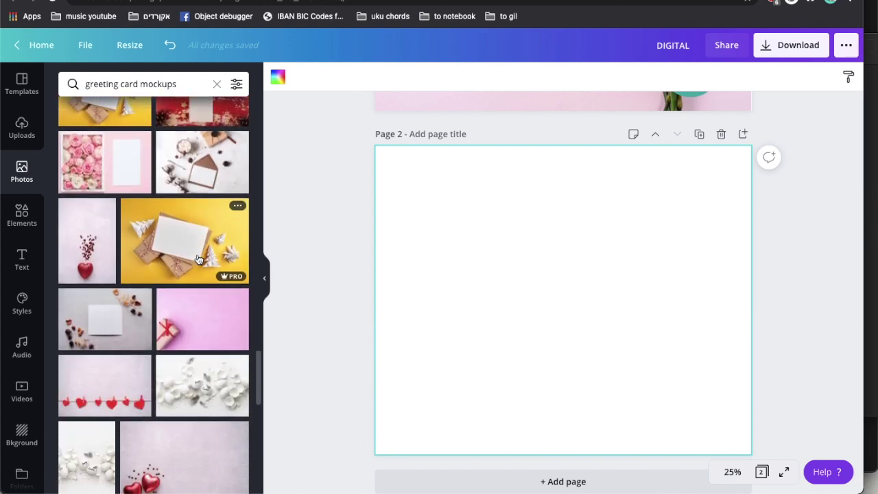
{"action": "left_click", "coordinate": [118, 168]}
{"action": "key", "text": "Delete"}
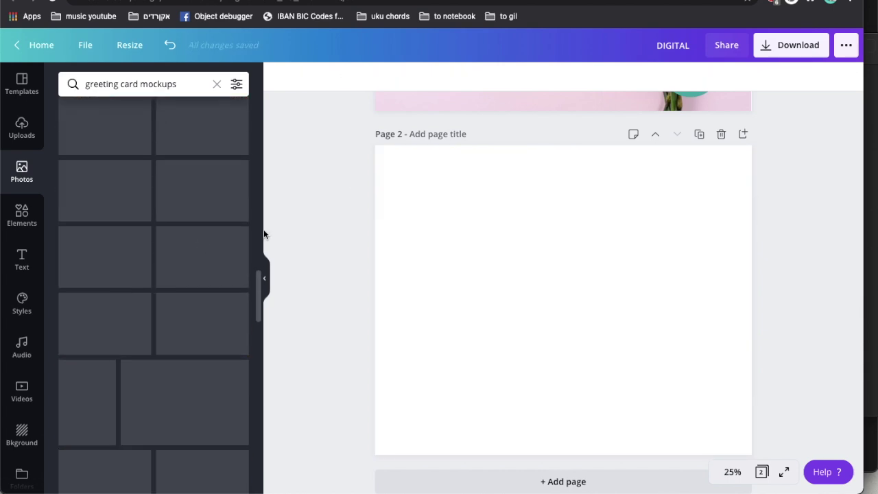
{"action": "scroll", "coordinate": [526, 251], "scroll_direction": "up", "scroll_amount": 5}
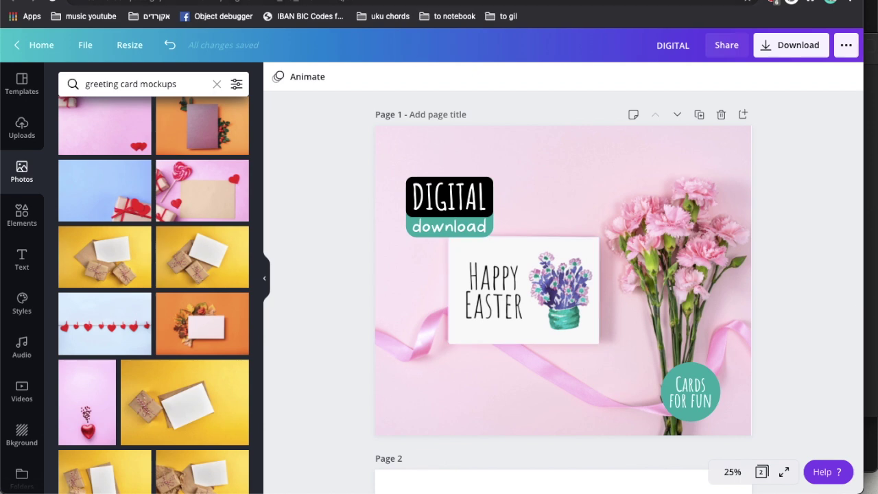
Search the photos for "us letter mockups" and fill page 2 with the dark red photo of a blank upright sheet
{"action": "left_click", "coordinate": [24, 131]}
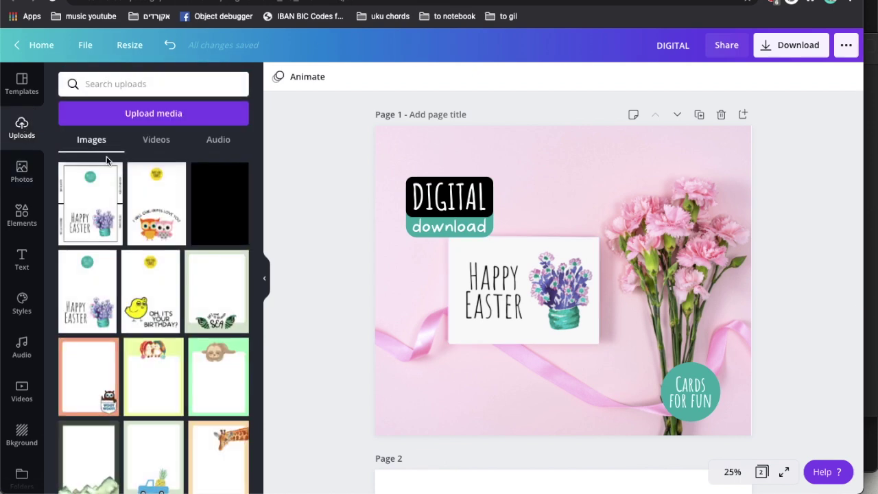
{"action": "left_click", "coordinate": [21, 171]}
{"action": "left_click", "coordinate": [108, 83]}
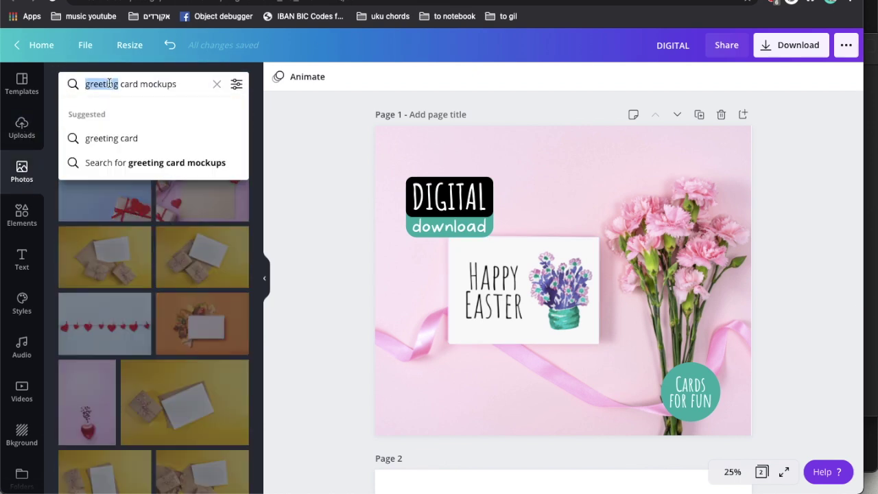
{"action": "type", "text": "us lette"}
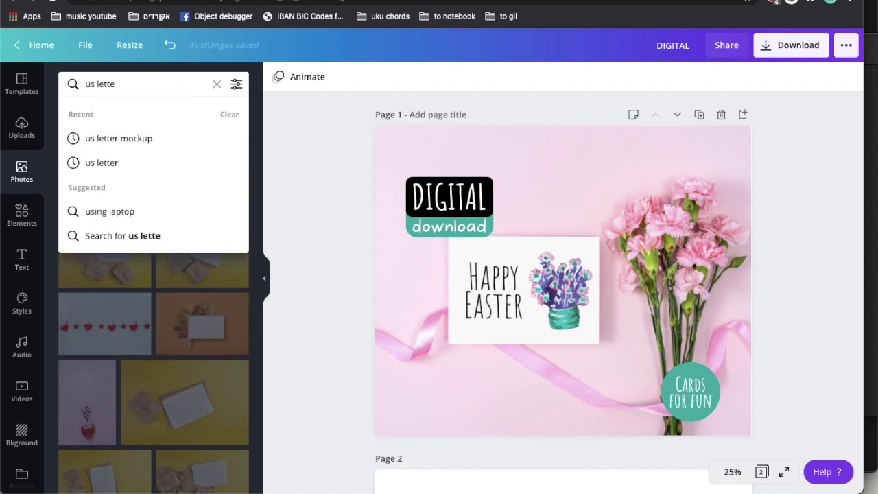
{"action": "type", "text": "r mockups"}
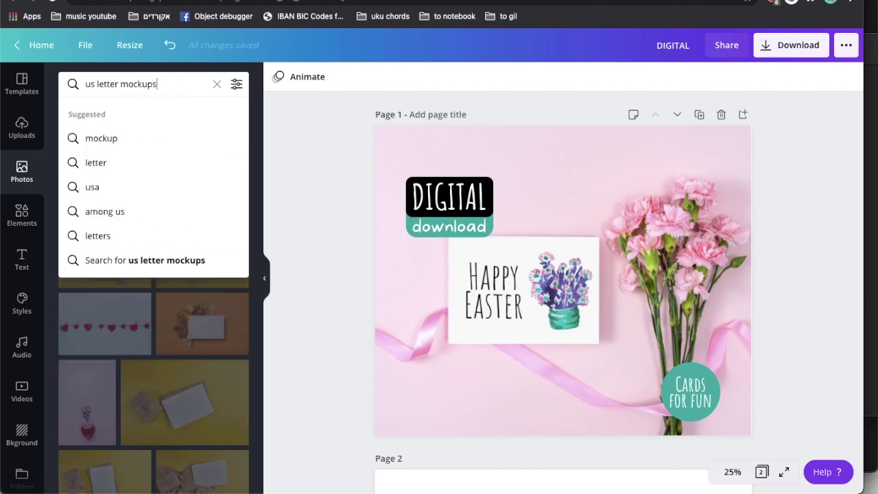
{"action": "key", "text": "Return"}
{"action": "scroll", "coordinate": [404, 139], "scroll_direction": "down", "scroll_amount": 5}
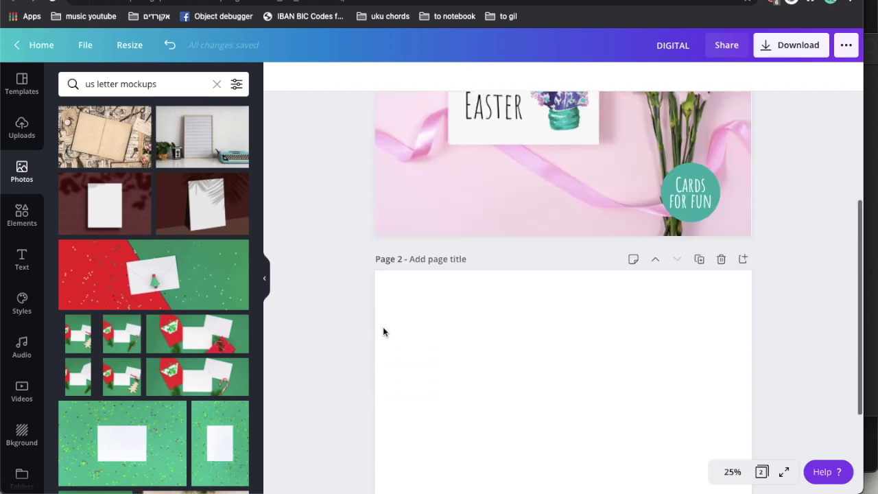
{"action": "scroll", "coordinate": [291, 184], "scroll_direction": "down", "scroll_amount": 4}
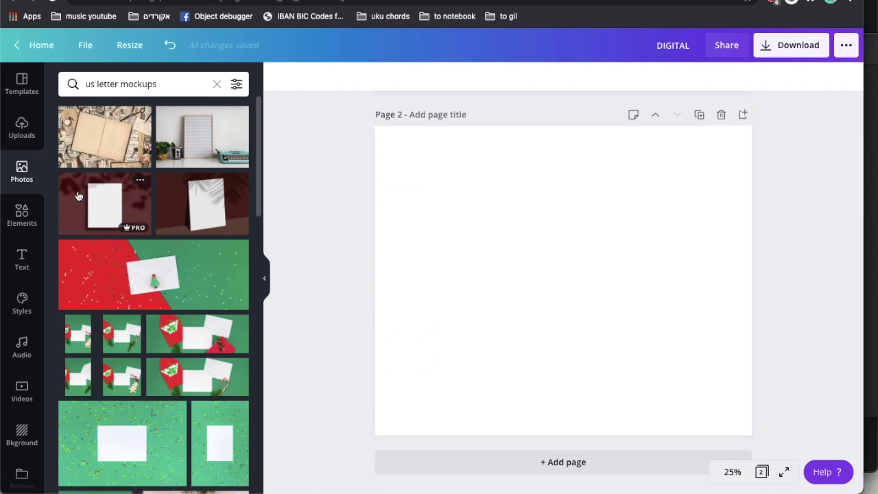
{"action": "left_click_drag", "start_coordinate": [267, 147], "coordinate": [389, 142]}
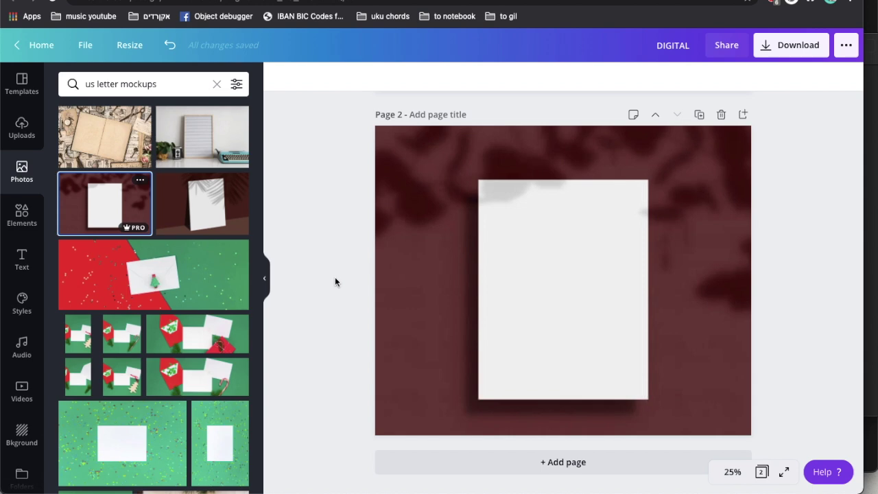
Add the uploaded Happy Easter print sheet with the fold marks to page 2 and place it over the blank paper
{"action": "left_click", "coordinate": [21, 127]}
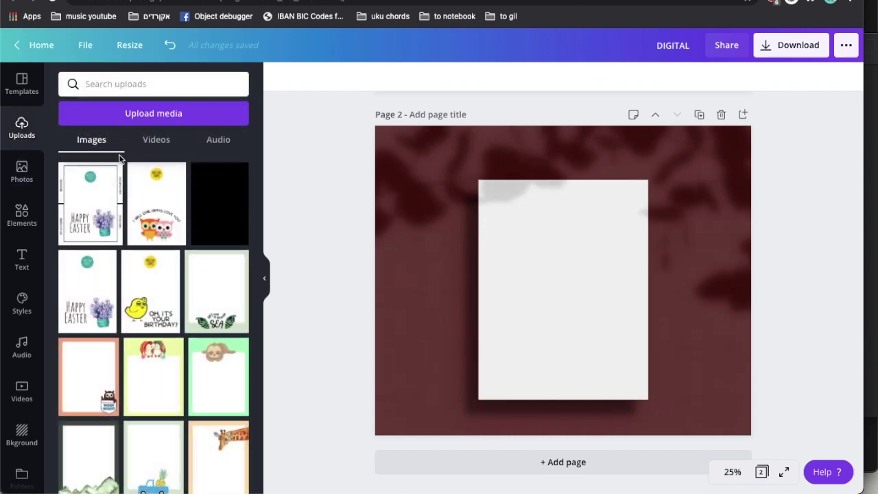
{"action": "left_click", "coordinate": [90, 204]}
{"action": "left_click_drag", "start_coordinate": [555, 262], "coordinate": [559, 271]}
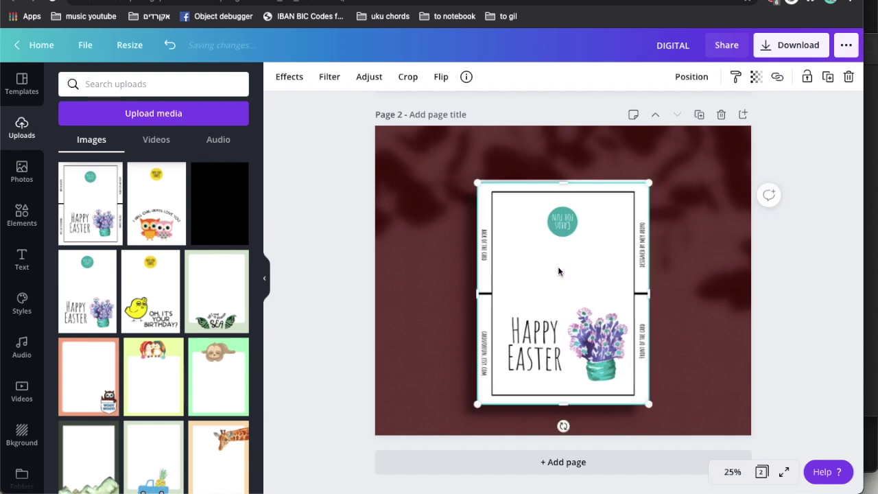
At 50% zoom, align the Happy Easter sheet with the mockup paper's top edge and resize it to fit the paper
{"action": "left_click", "coordinate": [732, 472]}
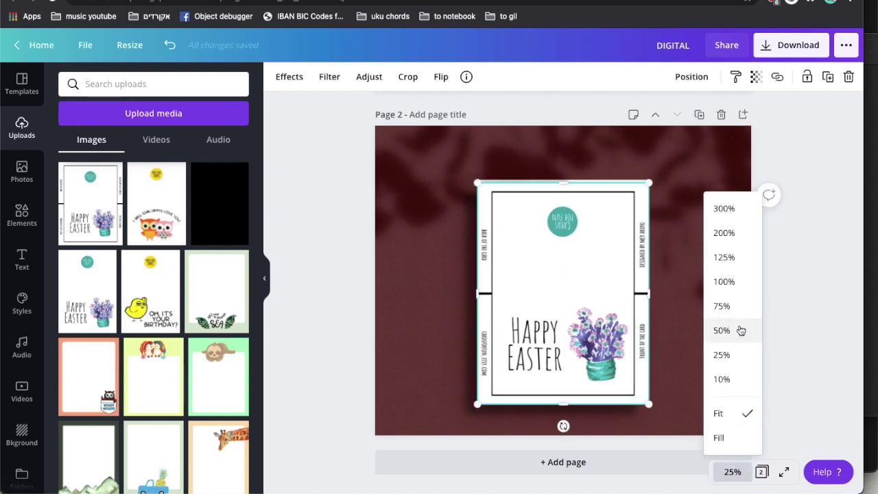
{"action": "left_click", "coordinate": [738, 329]}
{"action": "mouse_move", "coordinate": [529, 250]}
{"action": "left_mouse_down"}
{"action": "mouse_move", "coordinate": [545, 235]}
{"action": "mouse_move", "coordinate": [534, 242]}
{"action": "left_mouse_up"}
{"action": "scroll", "coordinate": [533, 242], "scroll_direction": "up", "scroll_amount": 3}
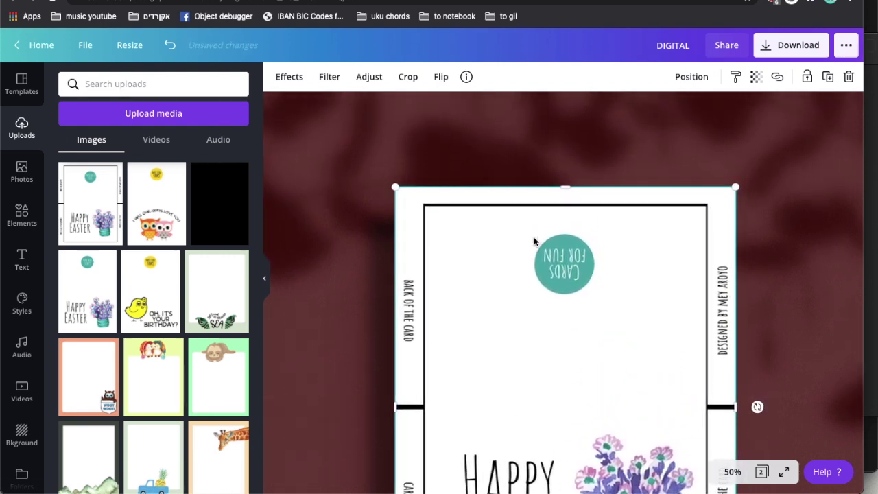
{"action": "scroll", "coordinate": [533, 237], "scroll_direction": "down", "scroll_amount": 8}
{"action": "left_click_drag", "start_coordinate": [735, 368], "coordinate": [734, 373]}
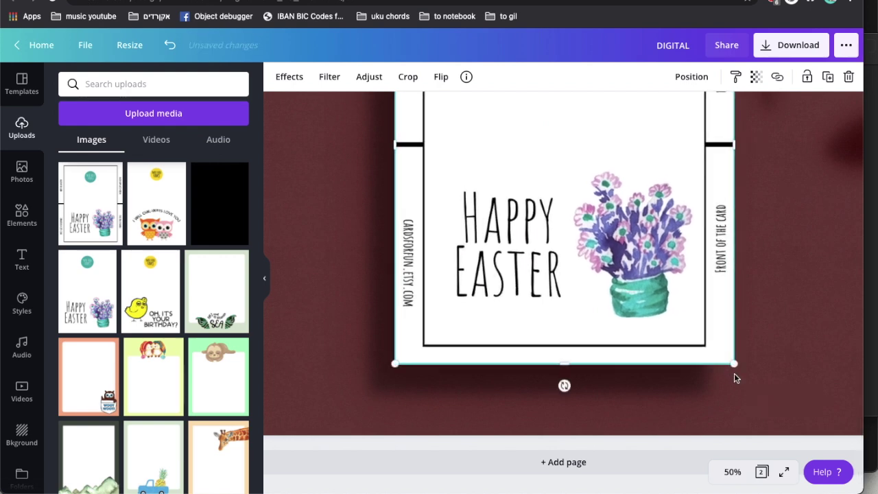
Copy the round "Cards for fun" logo from page 1 to the lower-right corner of page 2
{"action": "left_click", "coordinate": [733, 472]}
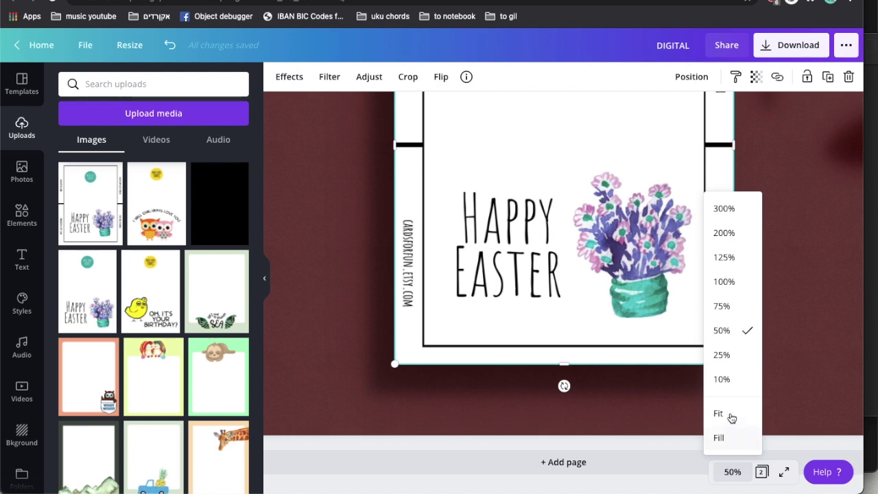
{"action": "left_click", "coordinate": [729, 412]}
{"action": "left_click", "coordinate": [739, 337]}
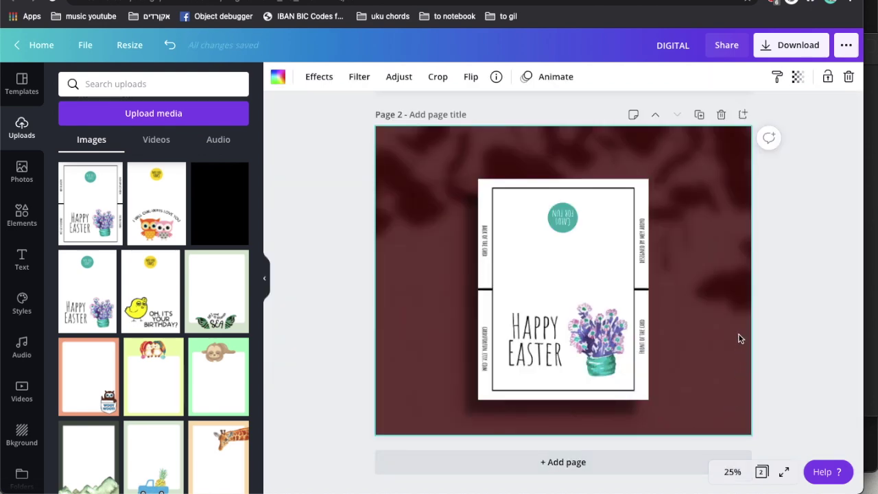
{"action": "scroll", "coordinate": [738, 336], "scroll_direction": "up", "scroll_amount": 5}
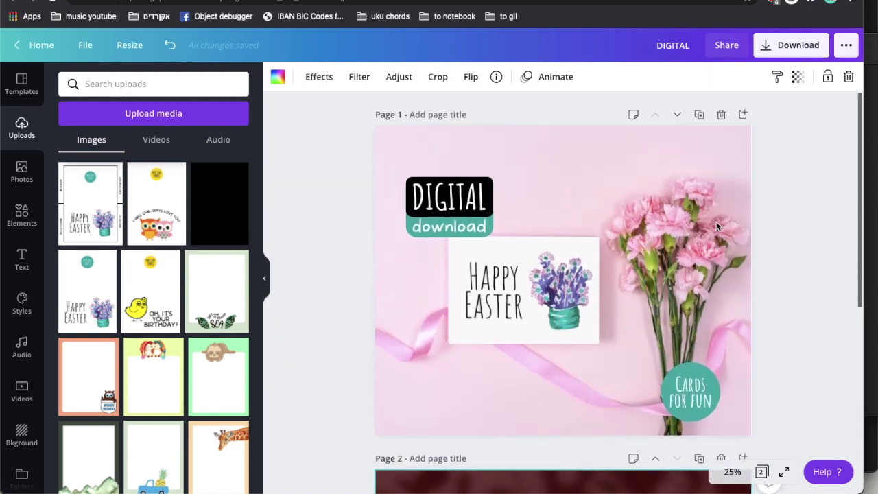
{"action": "scroll", "coordinate": [686, 316], "scroll_direction": "down", "scroll_amount": 4}
{"action": "scroll", "coordinate": [683, 314], "scroll_direction": "down", "scroll_amount": 3}
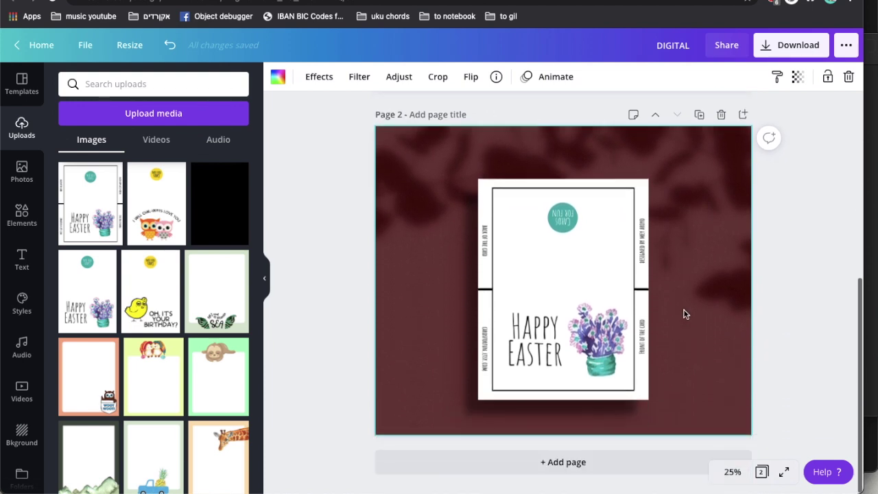
{"action": "scroll", "coordinate": [684, 314], "scroll_direction": "up", "scroll_amount": 5}
{"action": "left_click", "coordinate": [700, 269]}
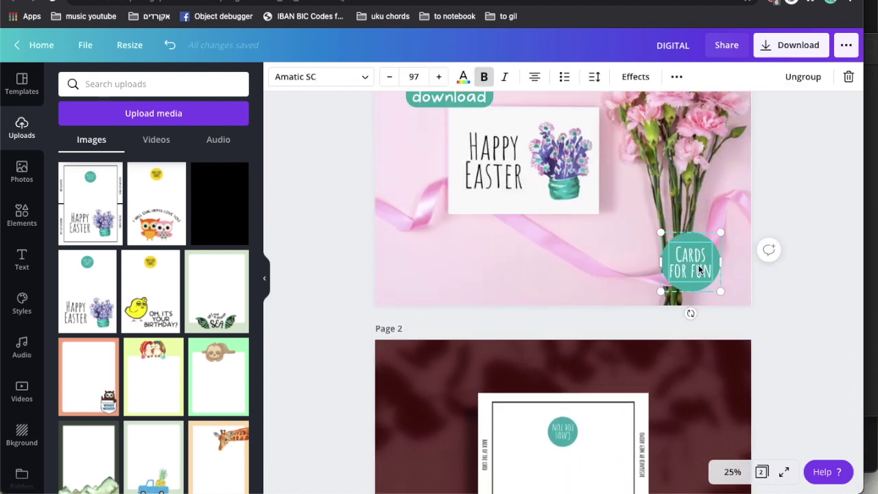
{"action": "scroll", "coordinate": [700, 270], "scroll_direction": "down", "scroll_amount": 3}
{"action": "key", "text": "ctrl+v"}
{"action": "left_click", "coordinate": [702, 330]}
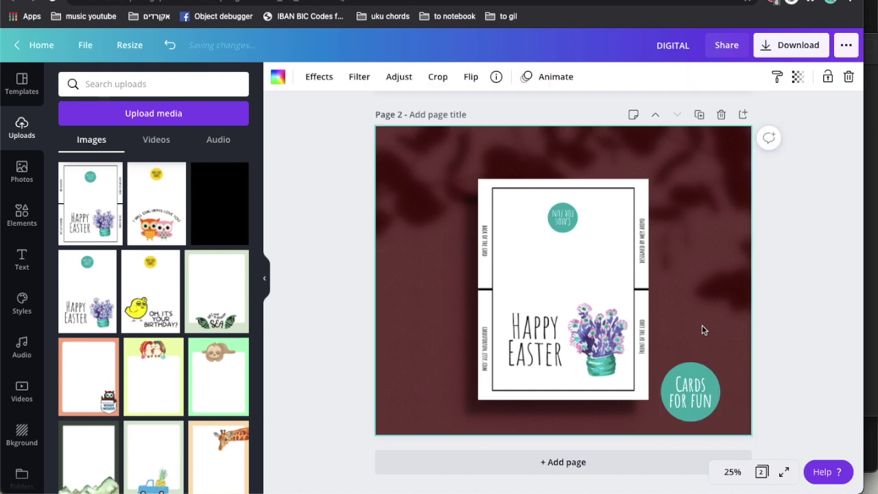
Ungroup the "DIGITAL download" label on page 1 and copy its "download" text to page 2, left of the Happy Easter sheet
{"action": "scroll", "coordinate": [480, 169], "scroll_direction": "up", "scroll_amount": 5}
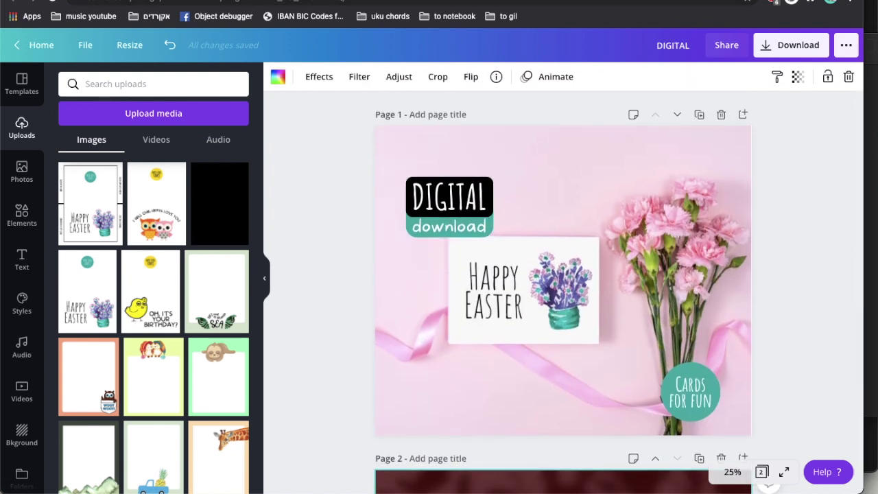
{"action": "left_click", "coordinate": [472, 218]}
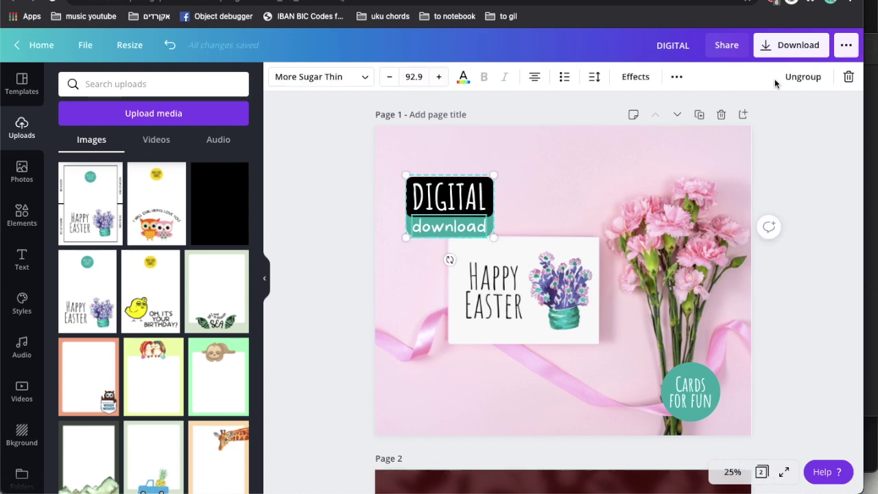
{"action": "left_click", "coordinate": [803, 77]}
{"action": "left_click", "coordinate": [543, 203]}
{"action": "left_click", "coordinate": [466, 228]}
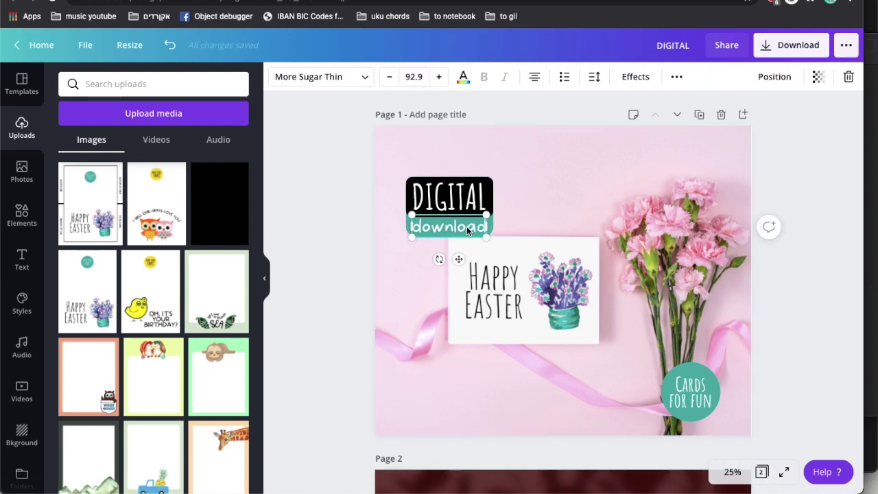
{"action": "key", "text": "ctrl+c"}
{"action": "scroll", "coordinate": [467, 225], "scroll_direction": "down", "scroll_amount": 5}
{"action": "key", "text": "ctrl+v"}
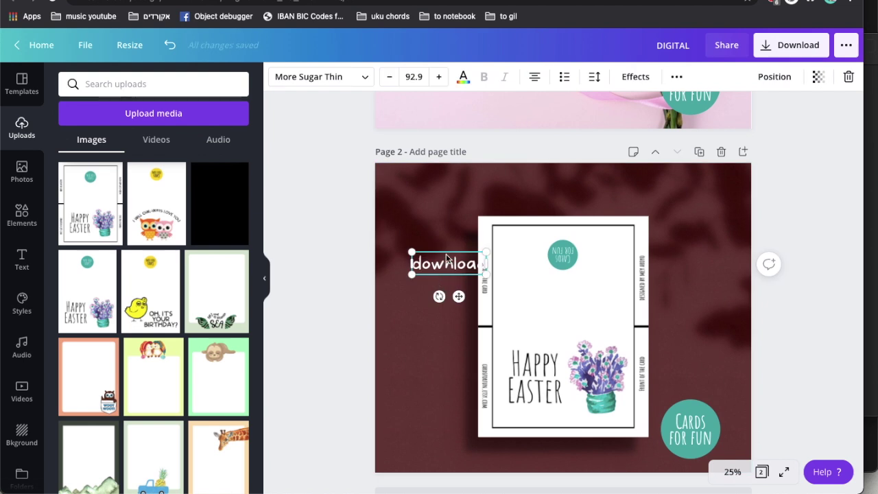
{"action": "left_click_drag", "start_coordinate": [448, 259], "coordinate": [426, 265]}
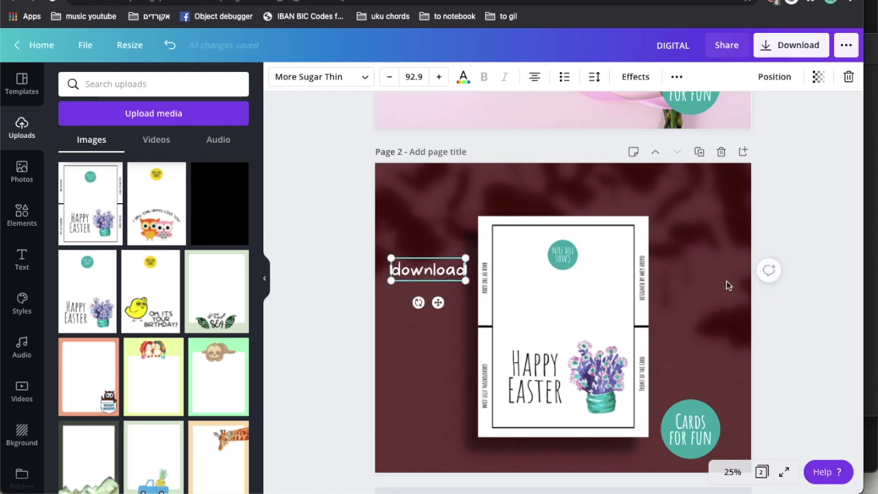
Shift page 2's background photo to the right within its crop and move the Happy Easter sheet back over the blank paper
{"action": "left_click", "coordinate": [696, 275]}
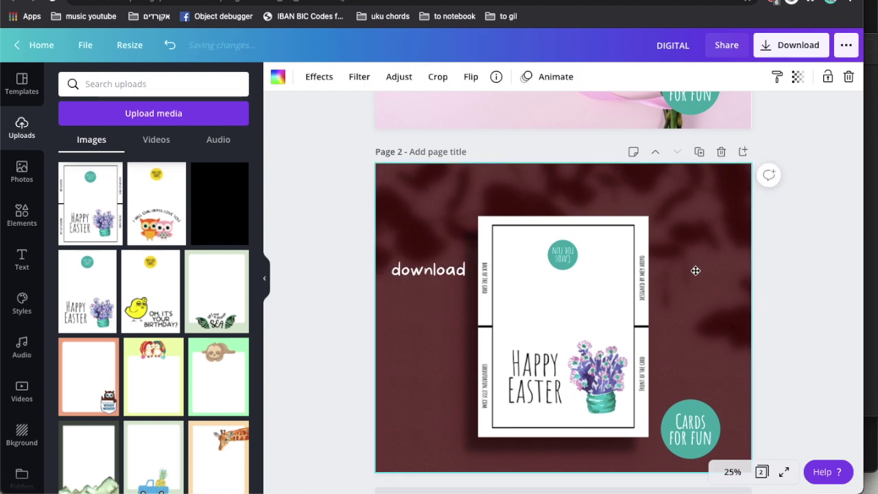
{"action": "double_click", "coordinate": [695, 272]}
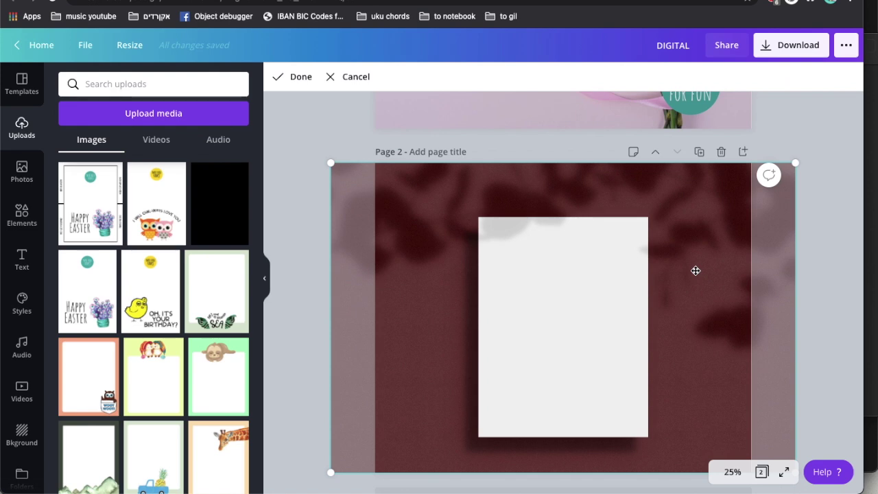
{"action": "left_click_drag", "start_coordinate": [695, 271], "coordinate": [750, 268]}
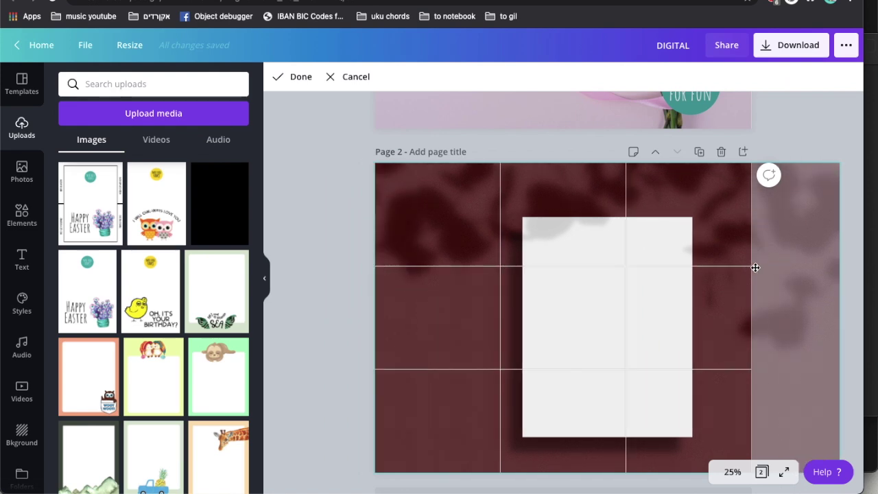
{"action": "left_click", "coordinate": [336, 275]}
{"action": "left_click", "coordinate": [556, 304]}
{"action": "left_click_drag", "start_coordinate": [562, 304], "coordinate": [604, 302]}
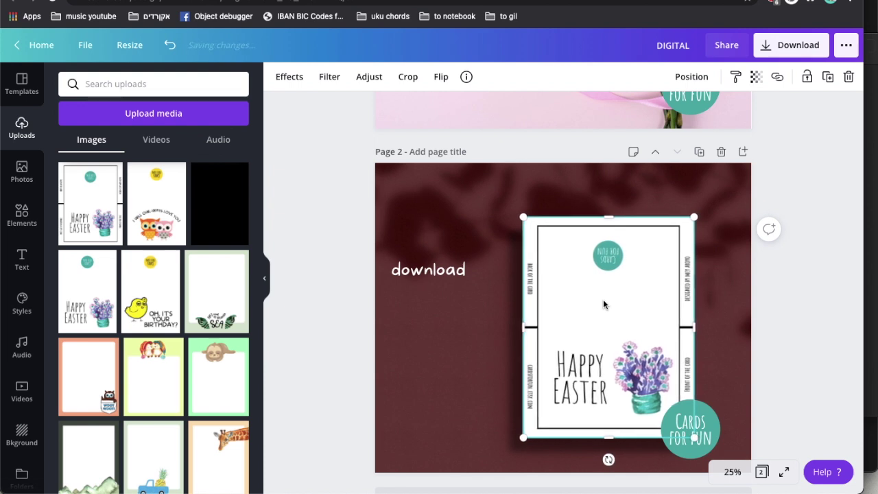
{"action": "left_click", "coordinate": [730, 306]}
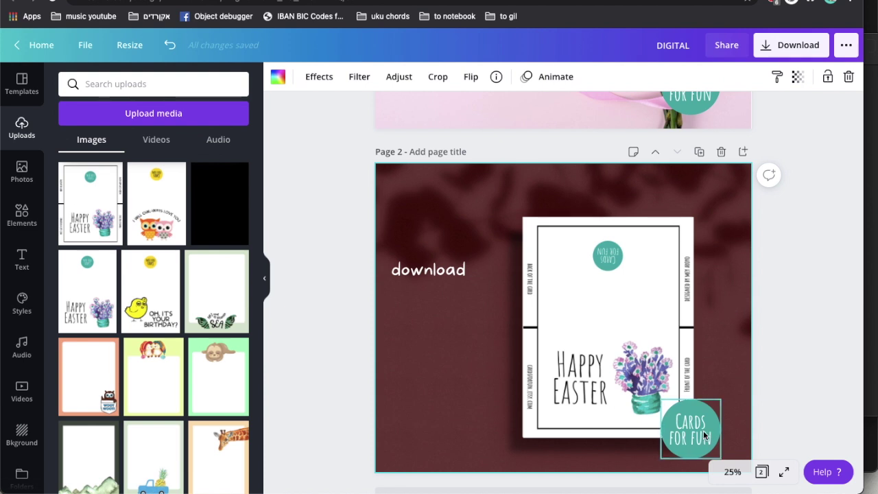
Move the copied text up, replace it with "Printable" and "Easter card" on two lines, and widen its box on both sides to fit
{"action": "left_click_drag", "start_coordinate": [449, 276], "coordinate": [460, 245]}
{"action": "type", "text": "printable"}
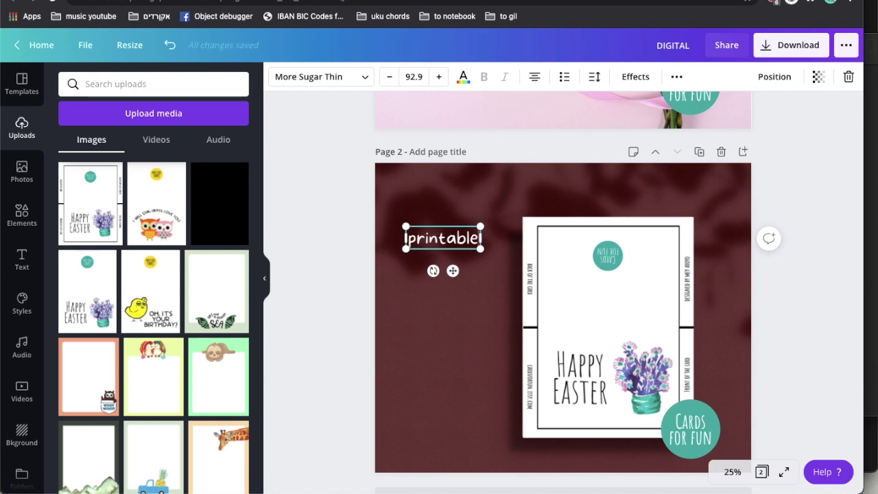
{"action": "key", "text": "ctrl+a"}
{"action": "type", "text": "Printable"}
{"action": "key", "text": "Return"}
{"action": "type", "text": "Easter card"}
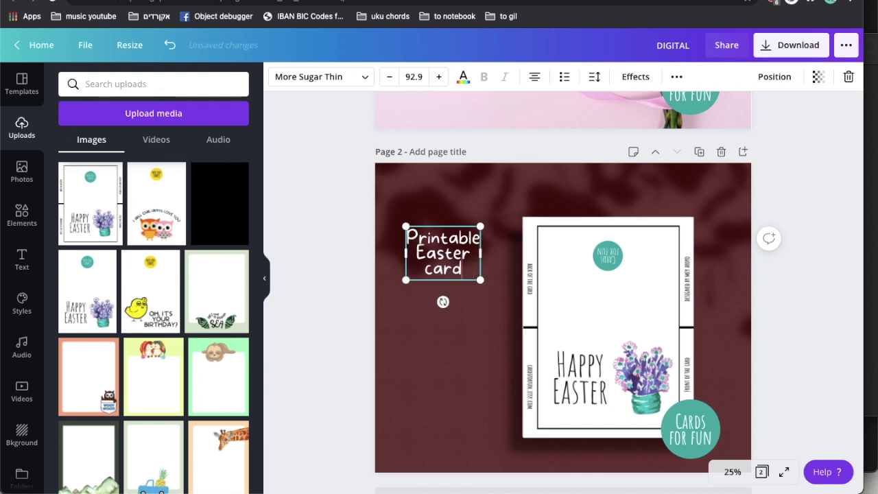
{"action": "left_click_drag", "start_coordinate": [406, 252], "coordinate": [373, 252]}
{"action": "left_click", "coordinate": [350, 273]}
{"action": "left_click_drag", "start_coordinate": [442, 243], "coordinate": [511, 246]}
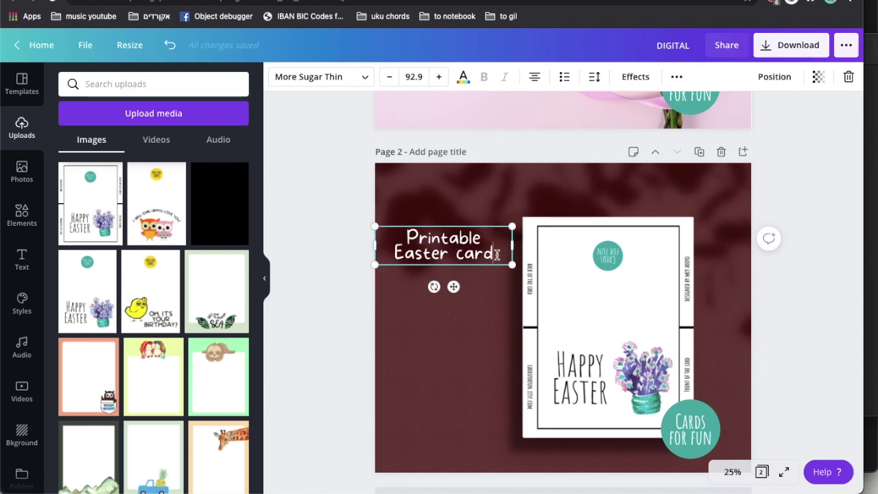
{"action": "left_click", "coordinate": [497, 255]}
{"action": "key", "text": "Return"}
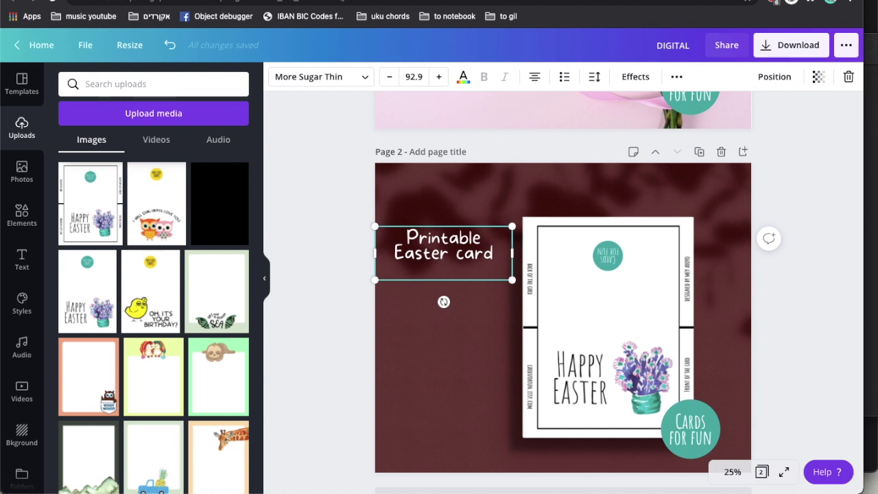
{"action": "type", "text": "on a US"}
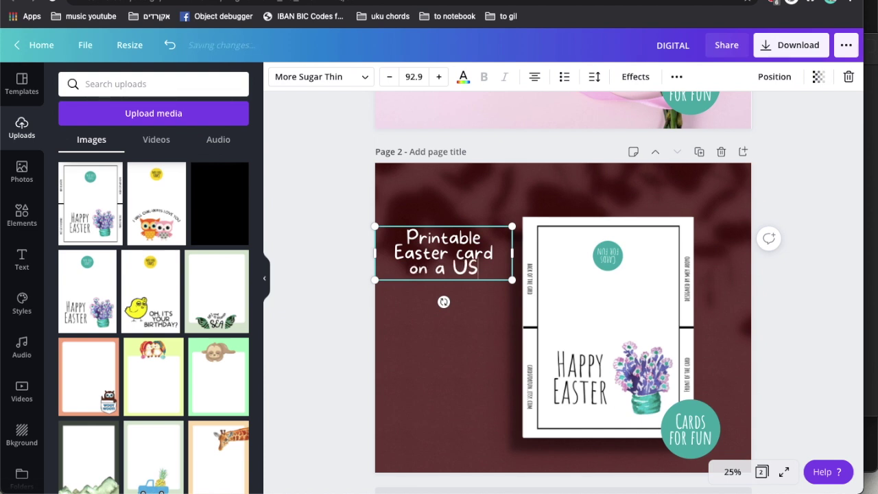
{"action": "key", "text": "BackSpace"}
{"action": "key", "text": "BackSpace"}
{"action": "key", "text": "BackSpace"}
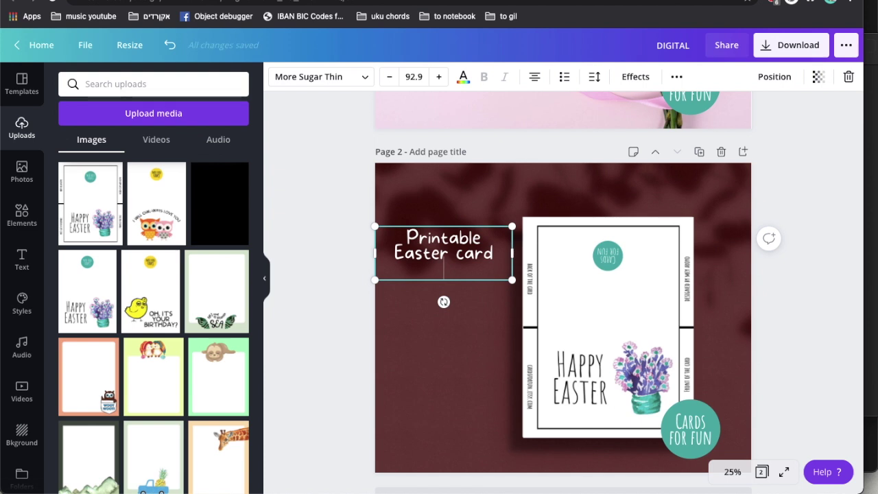
{"action": "key", "text": "BackSpace"}
End the heading with a colon and, after a blank line, add the lines "1 PDF file" and "US letter size"
{"action": "type", "text": ":"}
{"action": "key", "text": "Return"}
{"action": "key", "text": "Return"}
{"action": "type", "text": "1 PDF file"}
{"action": "key", "text": "Return"}
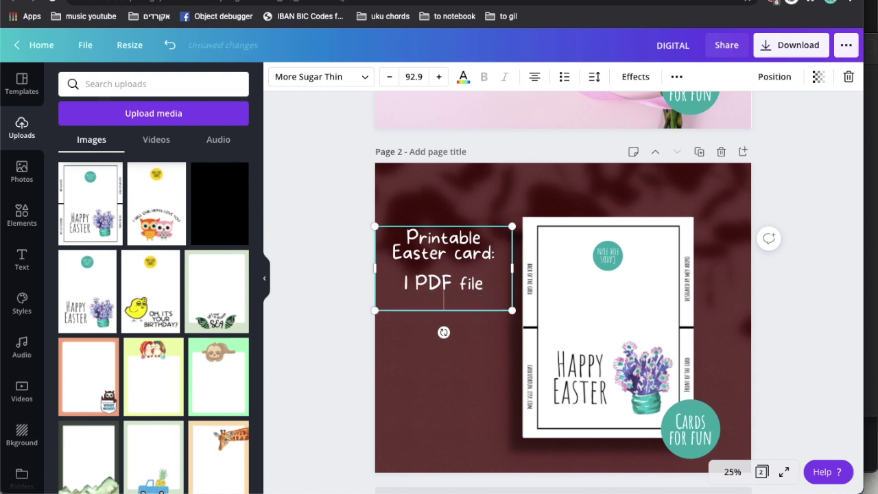
{"action": "type", "text": "US let"}
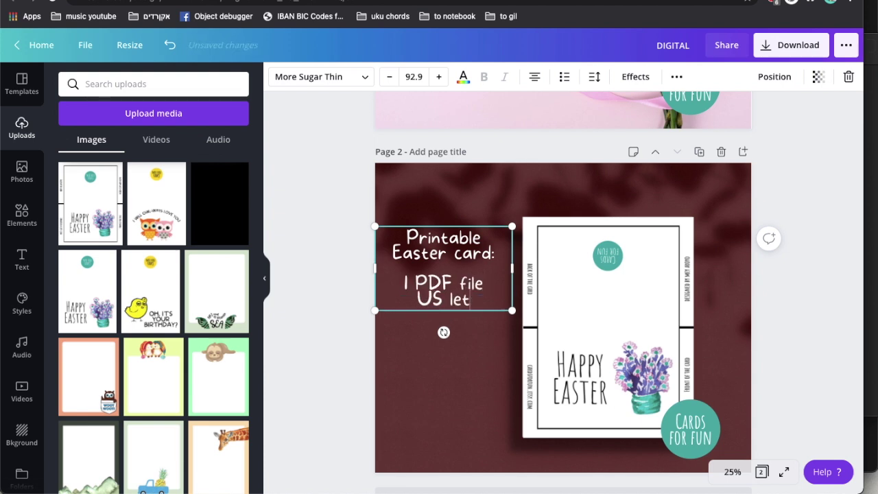
{"action": "type", "text": "ter size"}
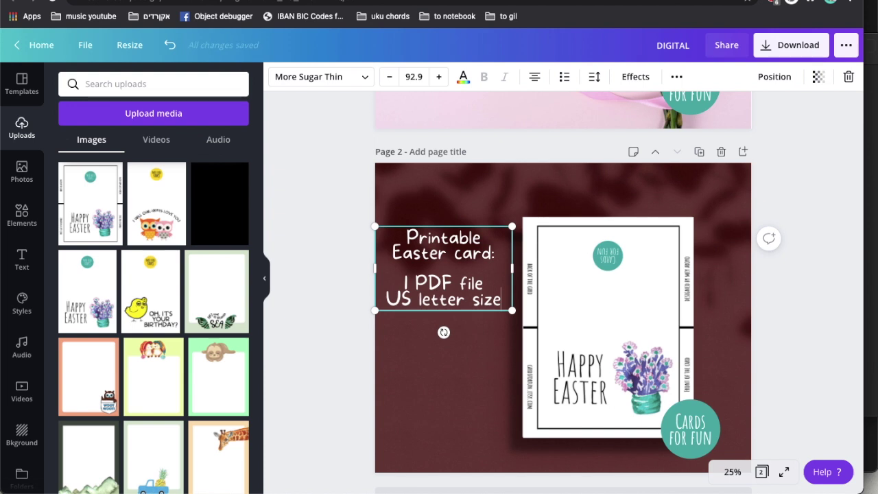
After another blank line, add the instructions "To download", "print", "cut" and "& fold!" on separate lines
{"action": "key", "text": "Return"}
{"action": "key", "text": "Return"}
{"action": "type", "text": "To download"}
{"action": "key", "text": "Return"}
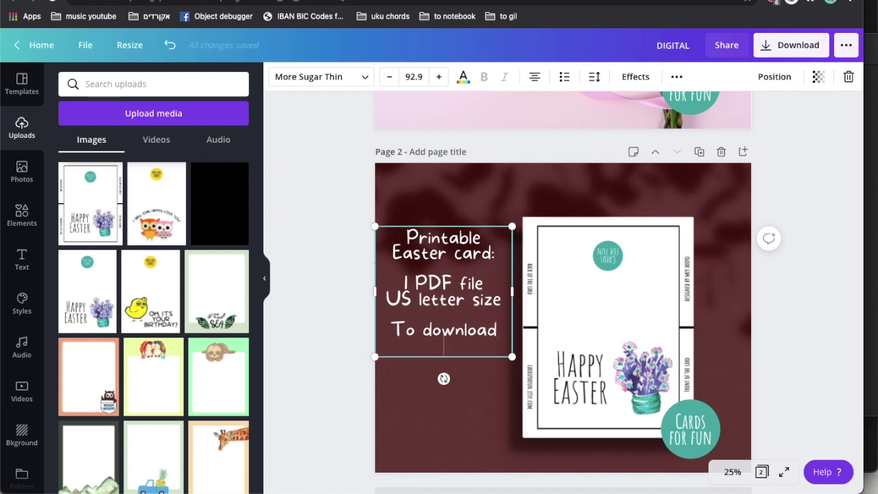
{"action": "type", "text": "print"}
{"action": "key", "text": "Return"}
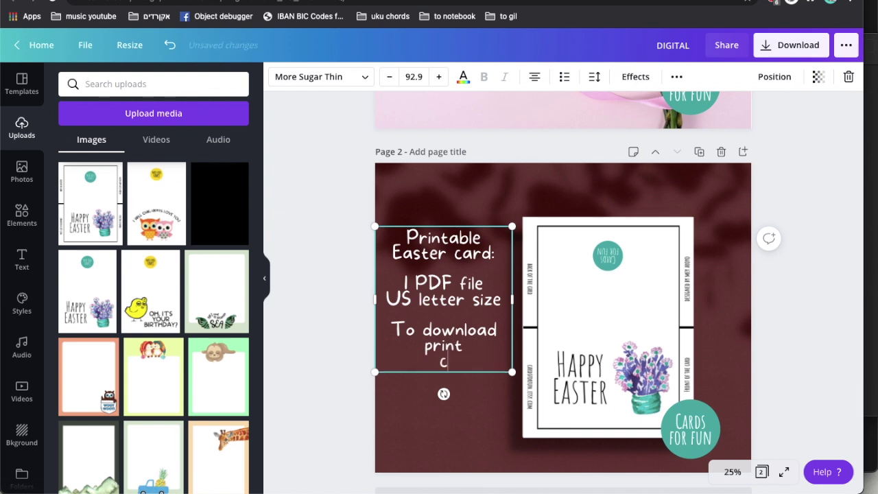
{"action": "type", "text": "cut"}
{"action": "key", "text": "Return"}
{"action": "type", "text": "& fold!"}
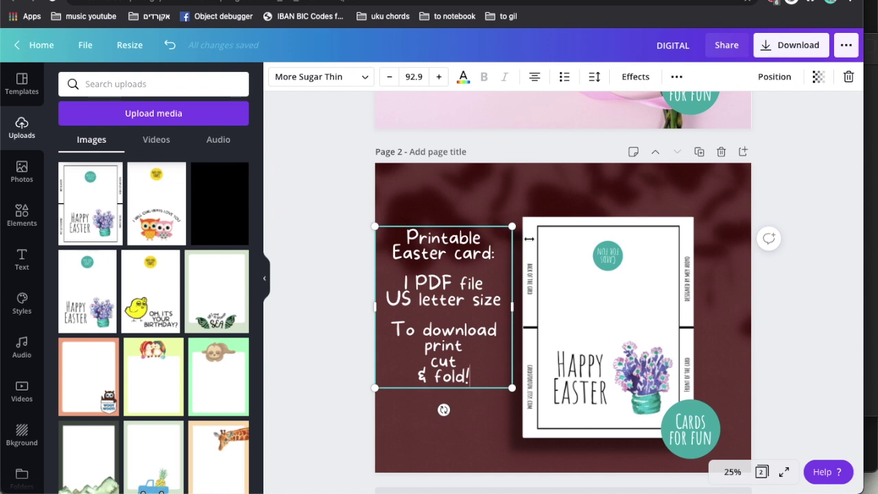
Move the whole text block down so it sits vertically balanced beside the Happy Easter sheet
{"action": "left_click", "coordinate": [508, 185]}
{"action": "left_click", "coordinate": [473, 280]}
{"action": "left_click_drag", "start_coordinate": [473, 281], "coordinate": [477, 333]}
{"action": "left_click", "coordinate": [319, 278]}
Review the finished layouts of page 1 and page 2 against each other
{"action": "scroll", "coordinate": [745, 336], "scroll_direction": "up", "scroll_amount": 5}
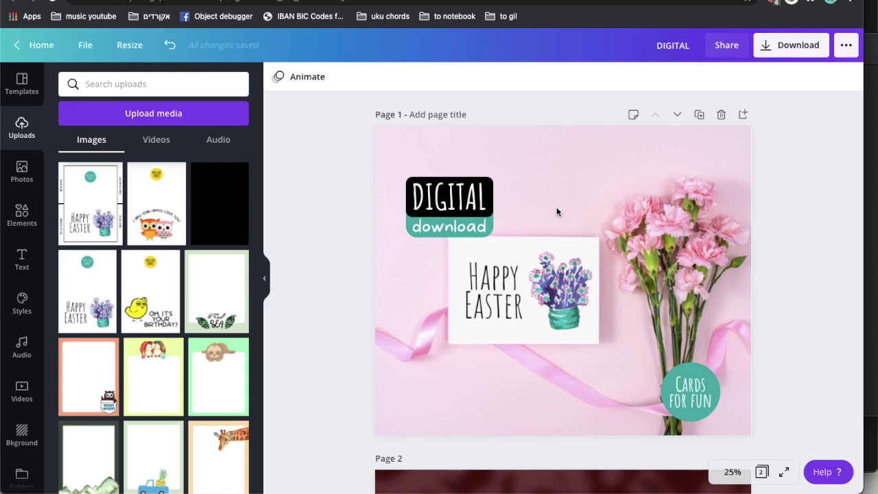
{"action": "scroll", "coordinate": [611, 306], "scroll_direction": "down", "scroll_amount": 5}
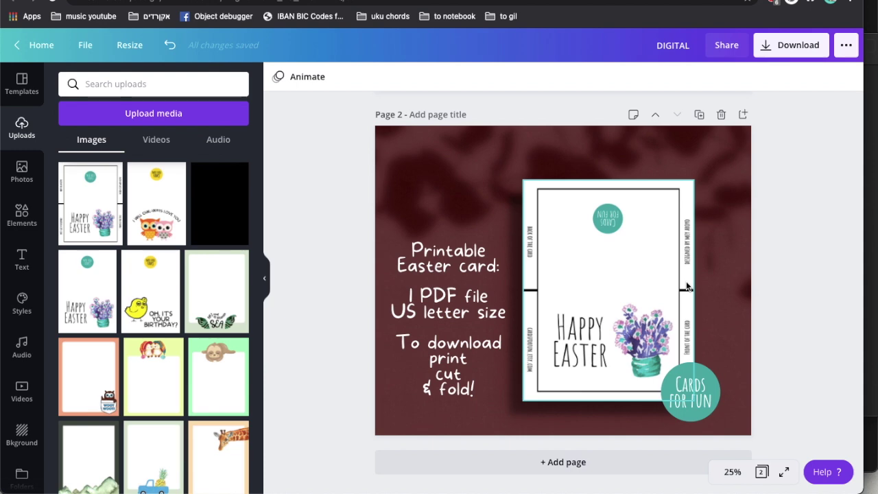
{"action": "scroll", "coordinate": [686, 280], "scroll_direction": "up", "scroll_amount": 5}
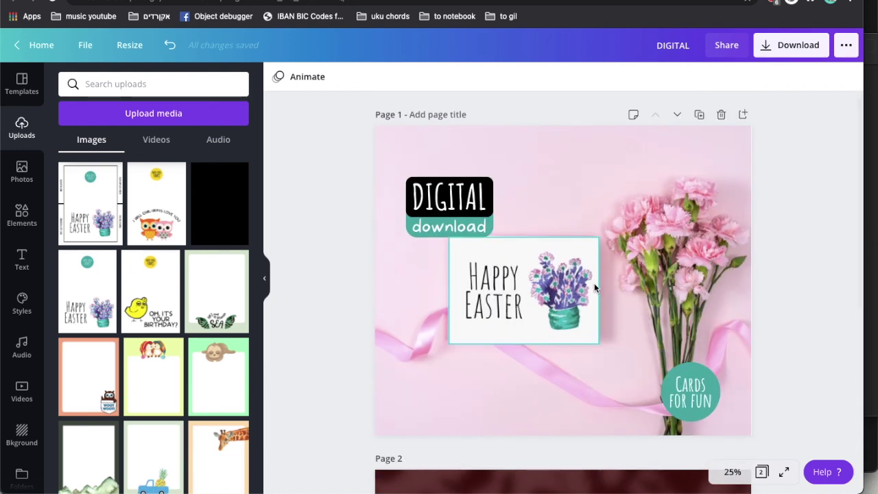
{"action": "scroll", "coordinate": [607, 199], "scroll_direction": "down", "scroll_amount": 5}
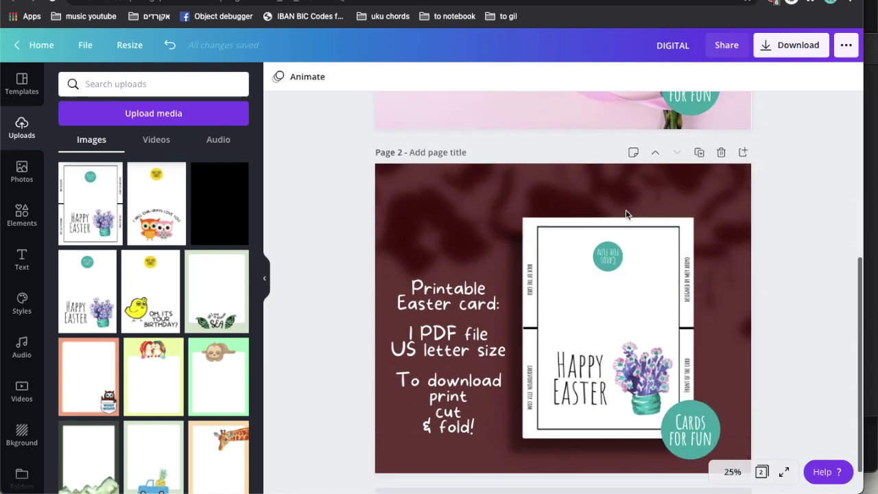
{"action": "scroll", "coordinate": [556, 289], "scroll_direction": "up", "scroll_amount": 4}
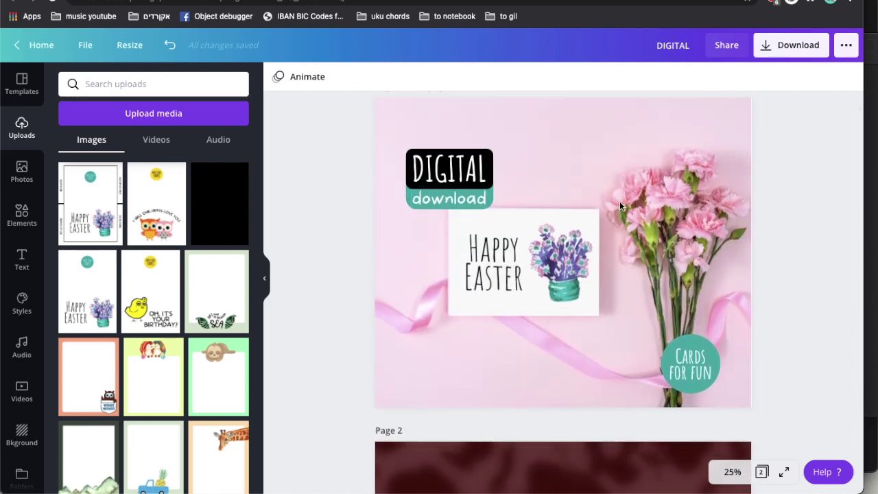
{"action": "scroll", "coordinate": [619, 205], "scroll_direction": "down", "scroll_amount": 2}
{"action": "scroll", "coordinate": [619, 201], "scroll_direction": "down", "scroll_amount": 4}
Add a third blank page below page 2 and bring up the stock photos
{"action": "key", "text": "ctrl+z"}
{"action": "left_click", "coordinate": [547, 461]}
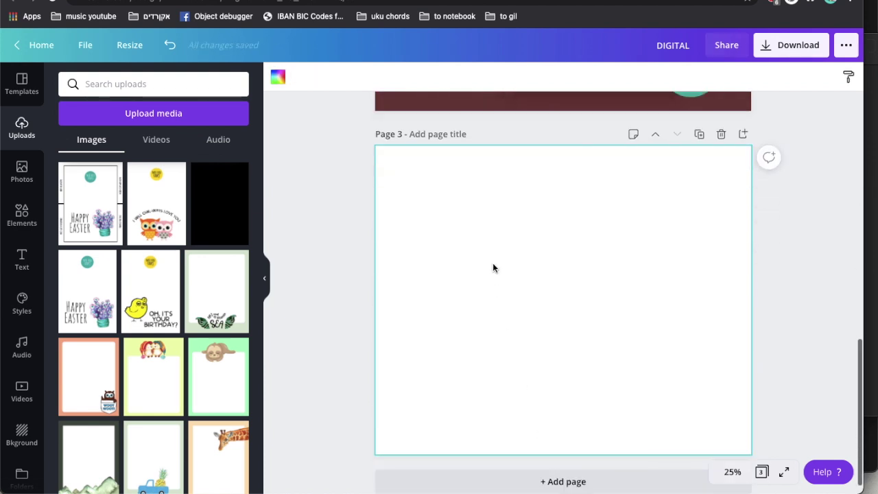
{"action": "left_click", "coordinate": [22, 171]}
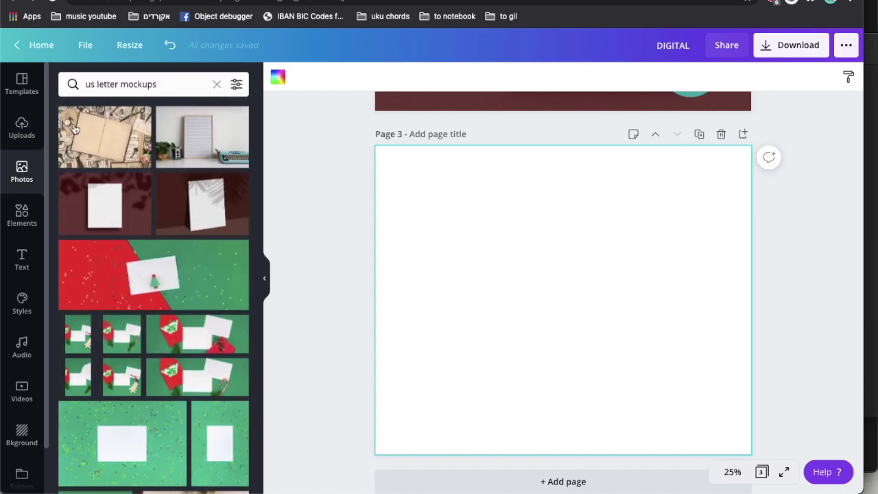
Search the stock photos for "greeting card mockups"
{"action": "left_click", "coordinate": [126, 83]}
{"action": "type", "text": "greetin"}
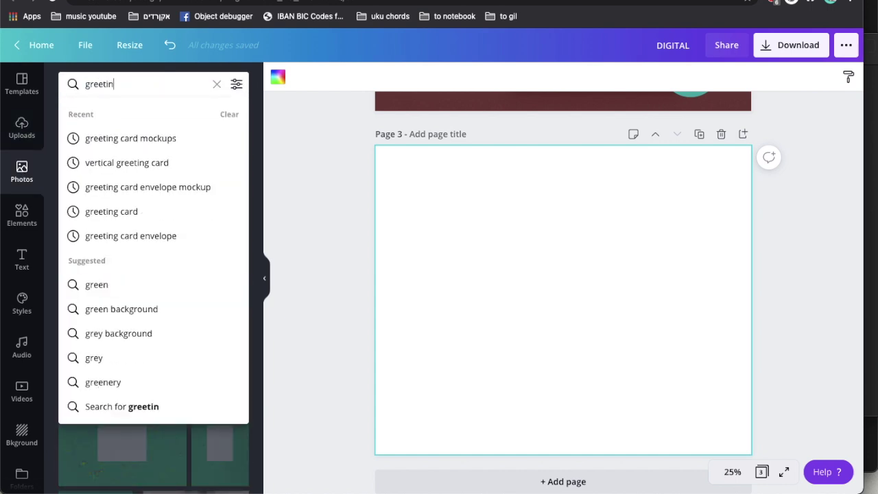
{"action": "type", "text": "g card mockups"}
{"action": "key", "text": "Return"}
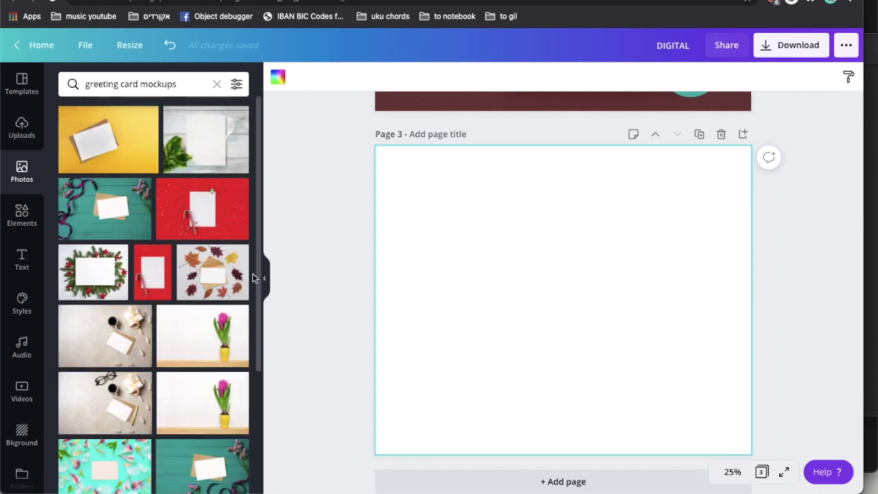
Fill page 3 with the yellow mockup photo of a blank upright card on a kraft envelope beside two wrapped gifts
{"action": "scroll", "coordinate": [220, 240], "scroll_direction": "down", "scroll_amount": 5}
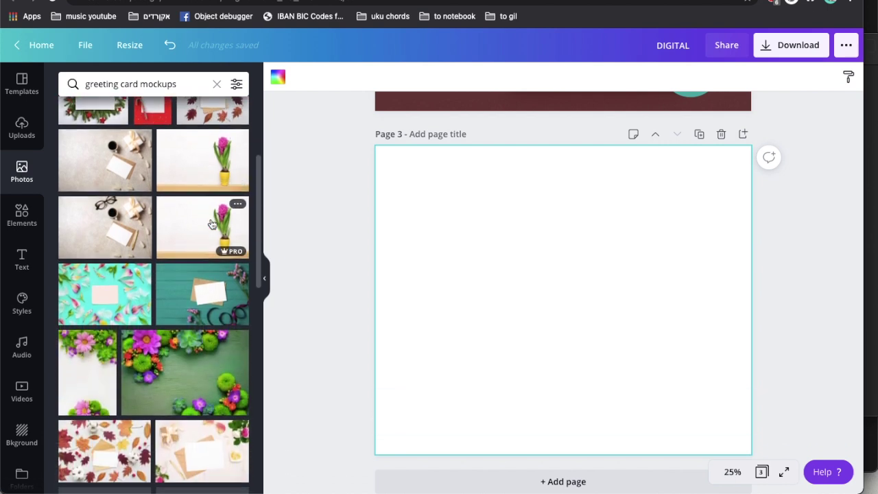
{"action": "scroll", "coordinate": [212, 224], "scroll_direction": "down", "scroll_amount": 5}
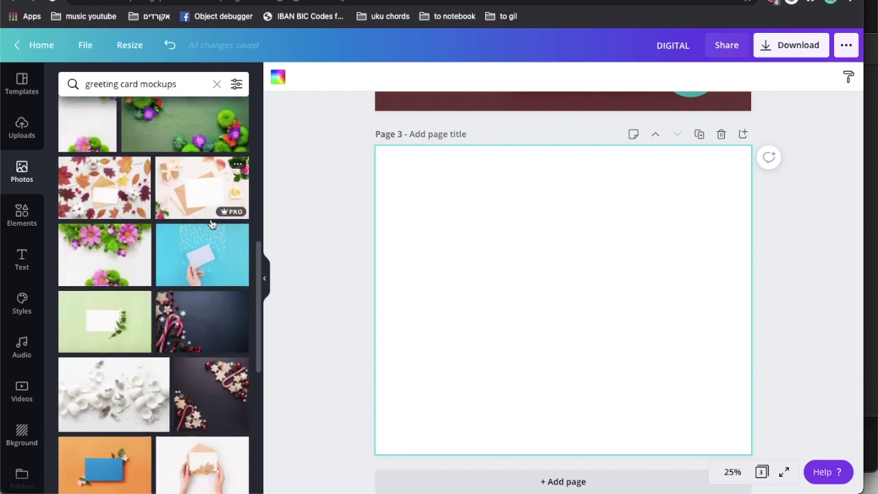
{"action": "scroll", "coordinate": [212, 224], "scroll_direction": "down", "scroll_amount": 5}
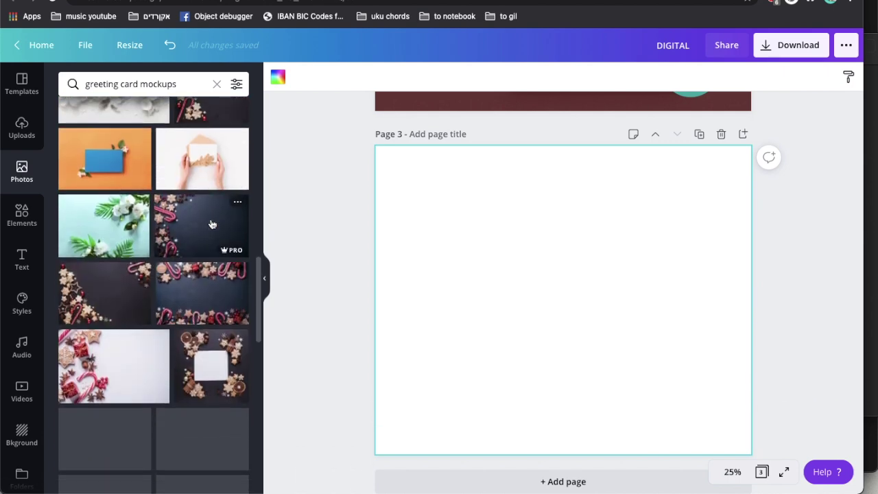
{"action": "scroll", "coordinate": [212, 225], "scroll_direction": "down", "scroll_amount": 5}
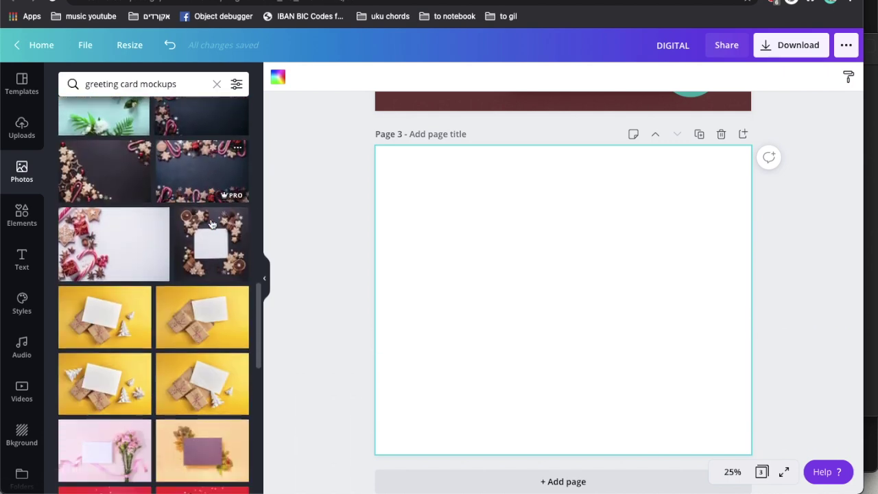
{"action": "scroll", "coordinate": [212, 224], "scroll_direction": "down", "scroll_amount": 5}
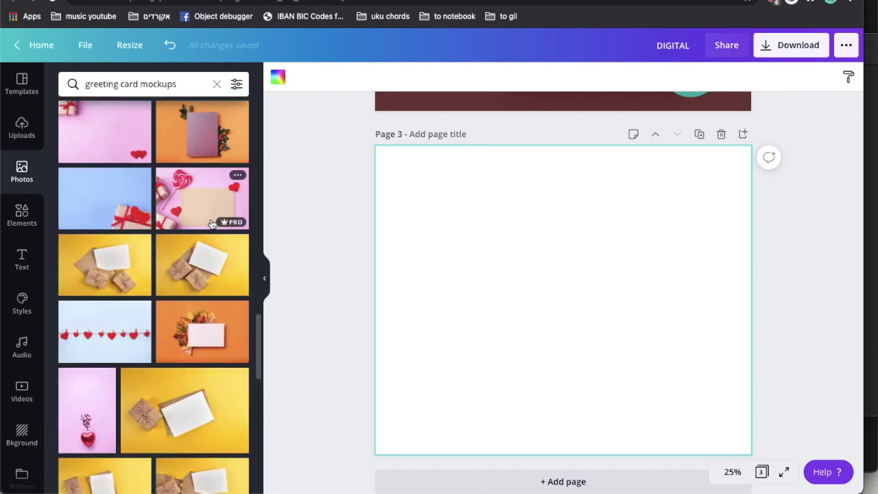
{"action": "scroll", "coordinate": [212, 224], "scroll_direction": "down", "scroll_amount": 5}
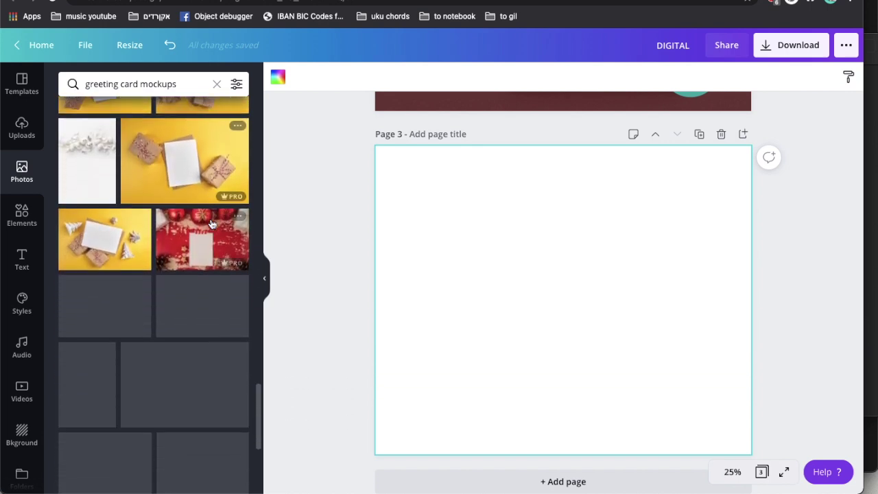
{"action": "scroll", "coordinate": [212, 224], "scroll_direction": "down", "scroll_amount": 5}
{"action": "scroll", "coordinate": [212, 224], "scroll_direction": "down", "scroll_amount": 5}
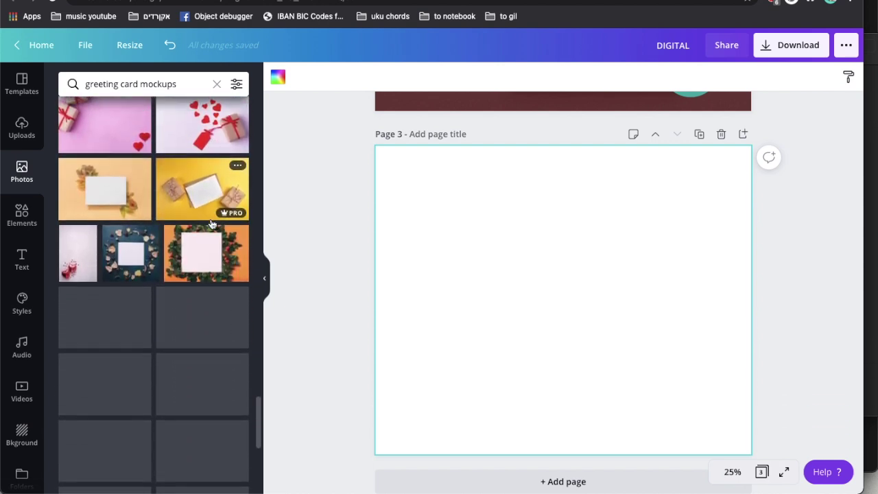
{"action": "scroll", "coordinate": [212, 224], "scroll_direction": "down", "scroll_amount": 3}
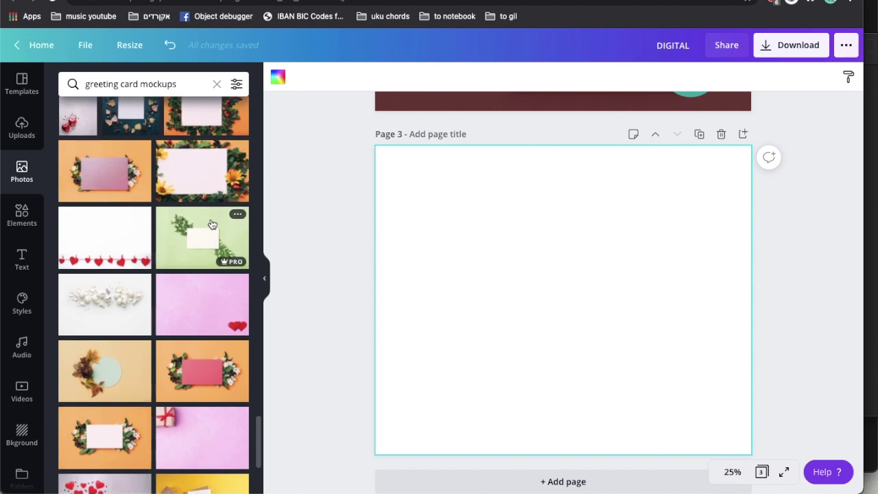
{"action": "scroll", "coordinate": [212, 225], "scroll_direction": "down", "scroll_amount": 3}
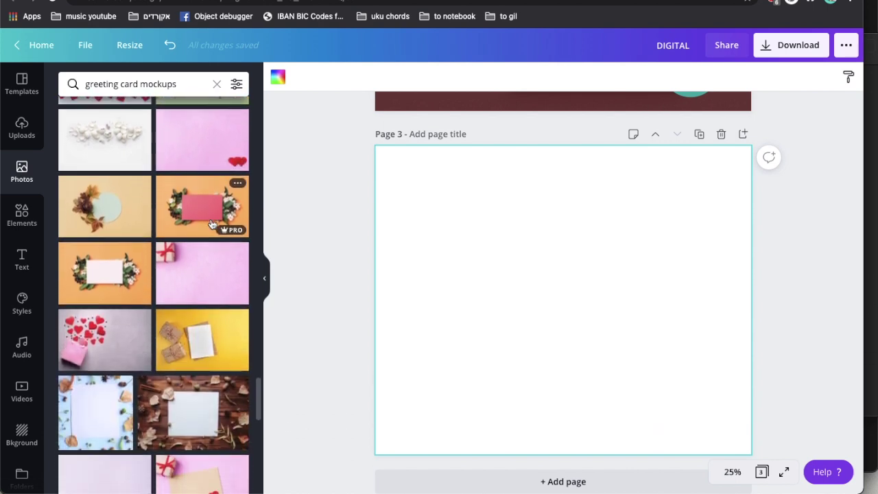
{"action": "scroll", "coordinate": [212, 224], "scroll_direction": "down", "scroll_amount": 3}
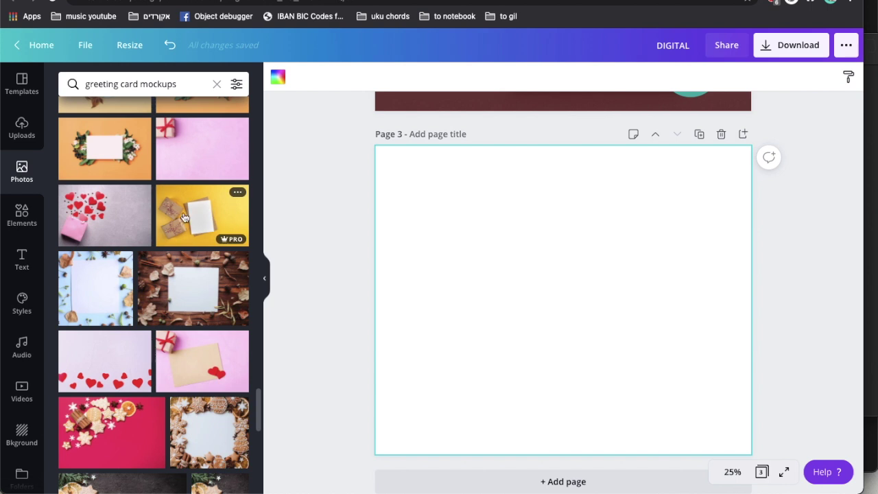
{"action": "left_click_drag", "start_coordinate": [203, 225], "coordinate": [392, 194]}
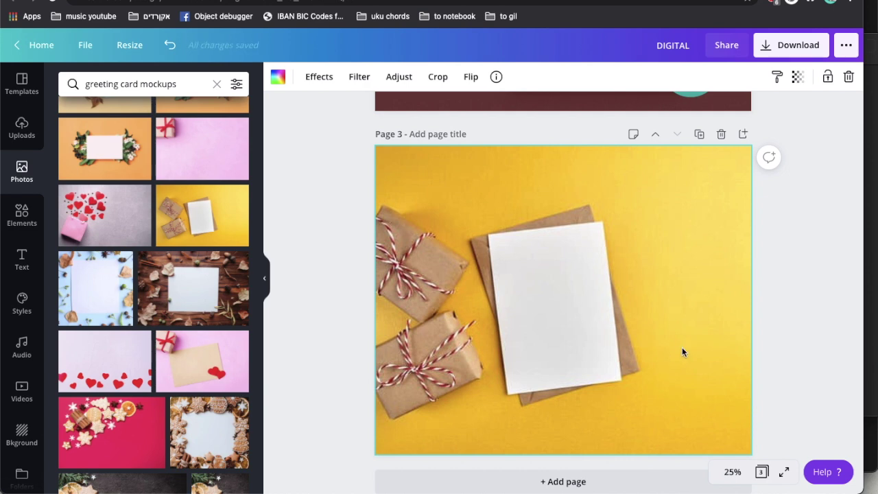
Shift the yellow photo left within page 3's crop so there is more empty background to the right of the card
{"action": "double_click", "coordinate": [709, 334]}
{"action": "left_click_drag", "start_coordinate": [709, 333], "coordinate": [666, 334]}
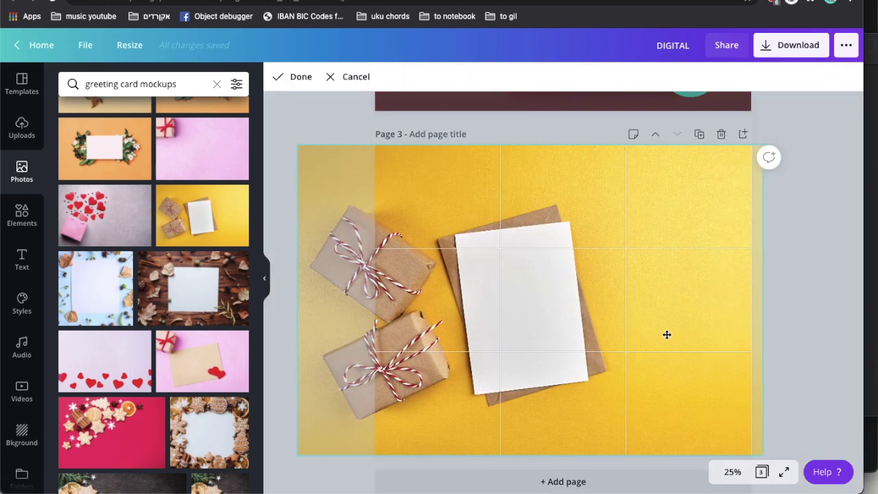
{"action": "key", "text": "Return"}
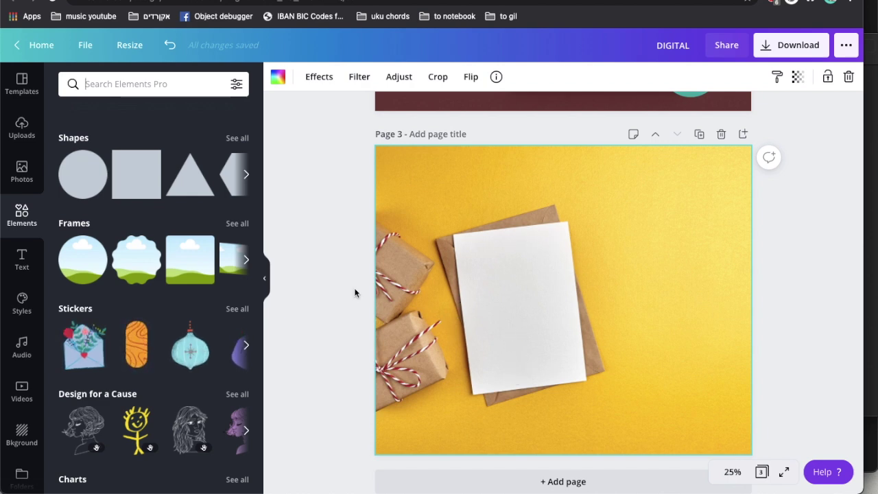
Add a single-cell photo grid to page 3 and shrink it to start at the blank card's upper-left corner
{"action": "scroll", "coordinate": [144, 233], "scroll_direction": "down", "scroll_amount": 5}
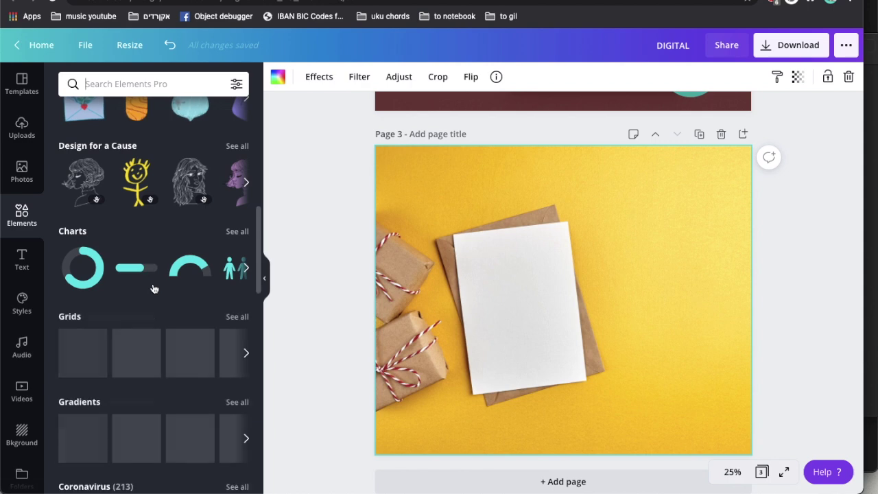
{"action": "left_click", "coordinate": [92, 345]}
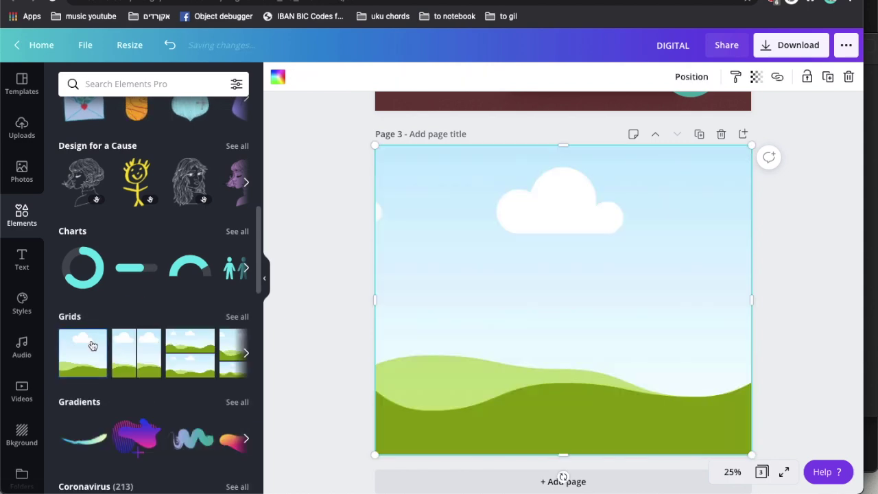
{"action": "left_click_drag", "start_coordinate": [608, 345], "coordinate": [660, 353]}
{"action": "left_click_drag", "start_coordinate": [717, 416], "coordinate": [536, 318]}
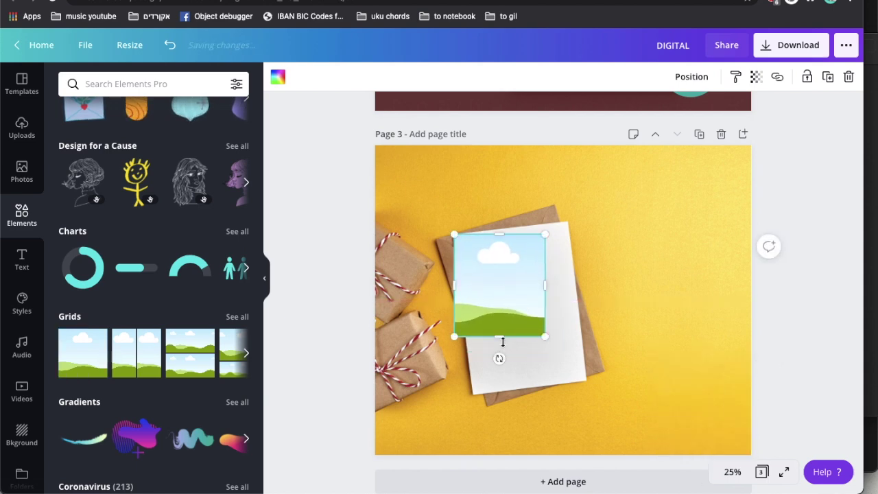
Rotate the grid to the card's tilt and stretch it to cover the card's full width and height
{"action": "left_click_drag", "start_coordinate": [500, 358], "coordinate": [509, 341]}
{"action": "left_click_drag", "start_coordinate": [511, 301], "coordinate": [515, 295]}
{"action": "left_click_drag", "start_coordinate": [565, 277], "coordinate": [575, 278]}
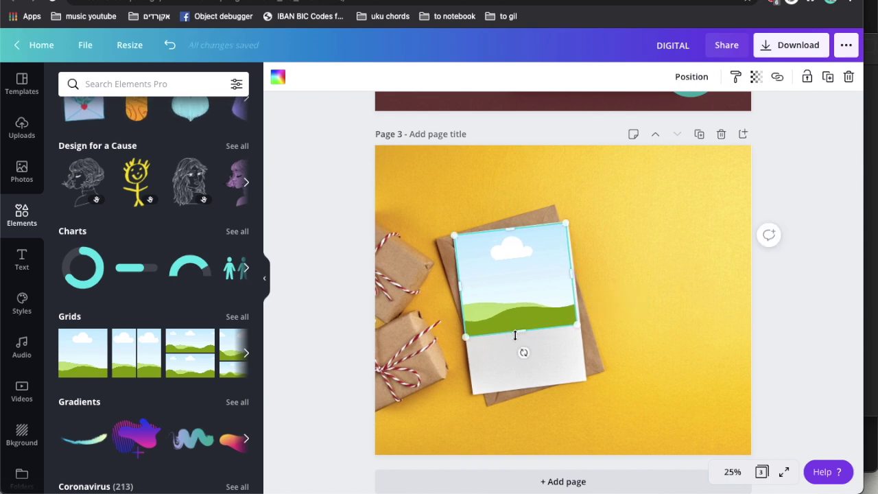
{"action": "left_click_drag", "start_coordinate": [527, 371], "coordinate": [532, 392]}
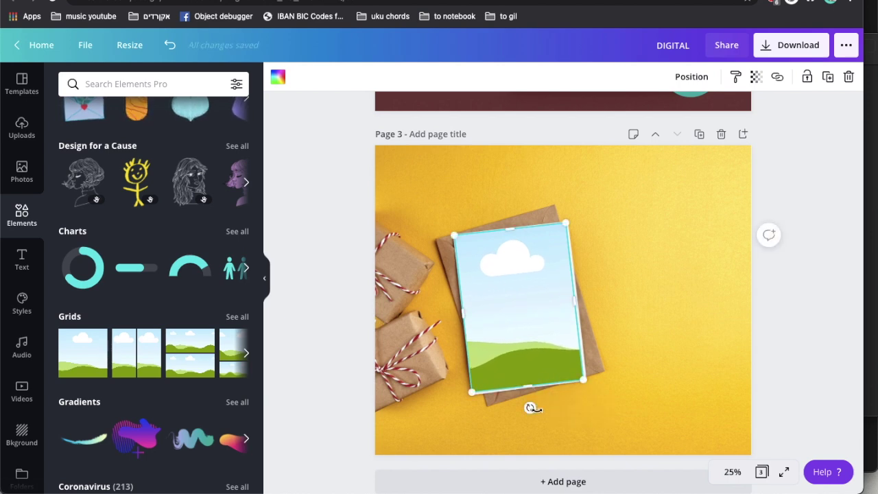
Fine-tune the grid's tilt, then shrink and centre it on the card to leave an even white border
{"action": "left_click_drag", "start_coordinate": [531, 408], "coordinate": [539, 408]}
{"action": "left_click_drag", "start_coordinate": [583, 378], "coordinate": [565, 367]}
{"action": "left_click_drag", "start_coordinate": [533, 315], "coordinate": [540, 314]}
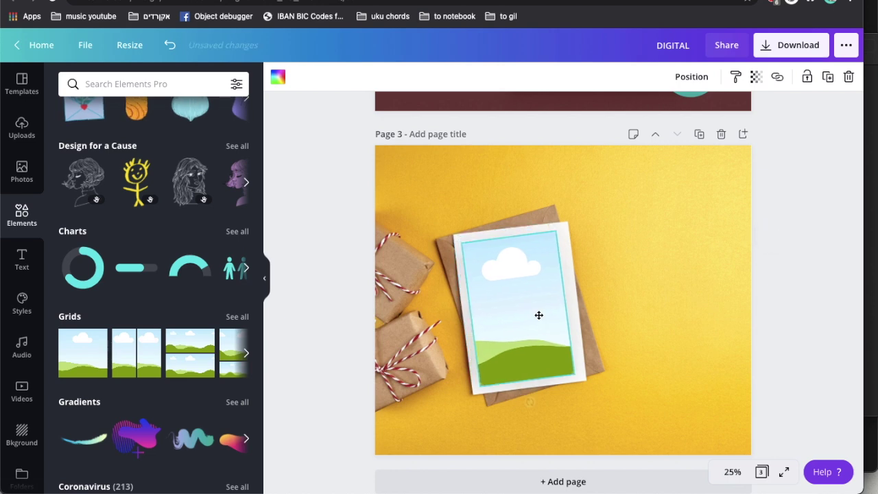
{"action": "left_click_drag", "start_coordinate": [532, 402], "coordinate": [532, 407]}
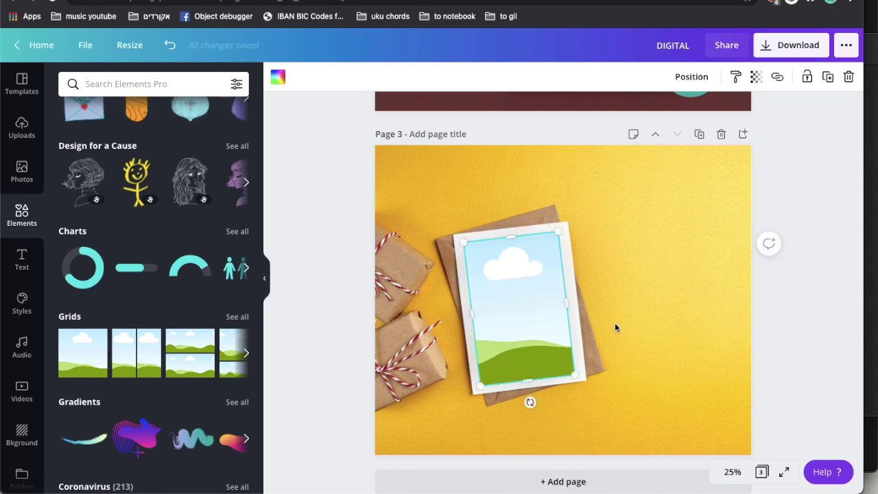
{"action": "left_click", "coordinate": [614, 323]}
Search the stock photos for "woman" and fill the grid with the smiling blonde woman in the striped top
{"action": "left_click", "coordinate": [21, 172]}
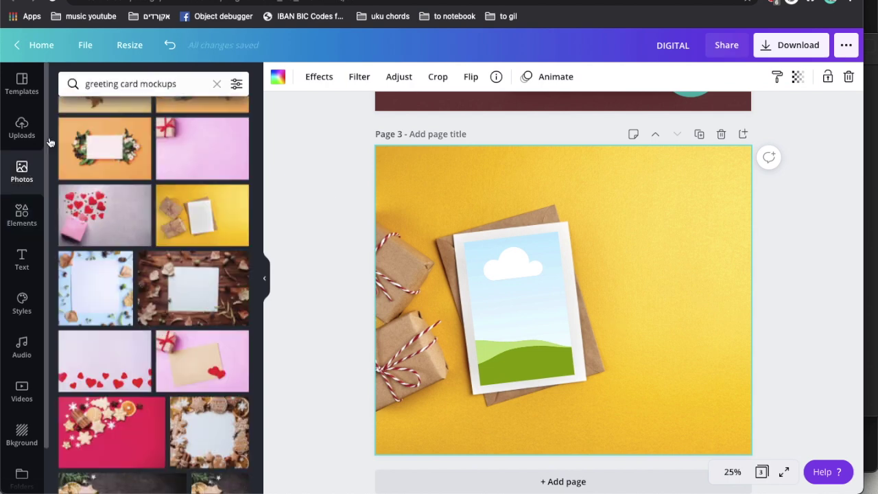
{"action": "double_click", "coordinate": [79, 85]}
{"action": "triple_click", "coordinate": [80, 84]}
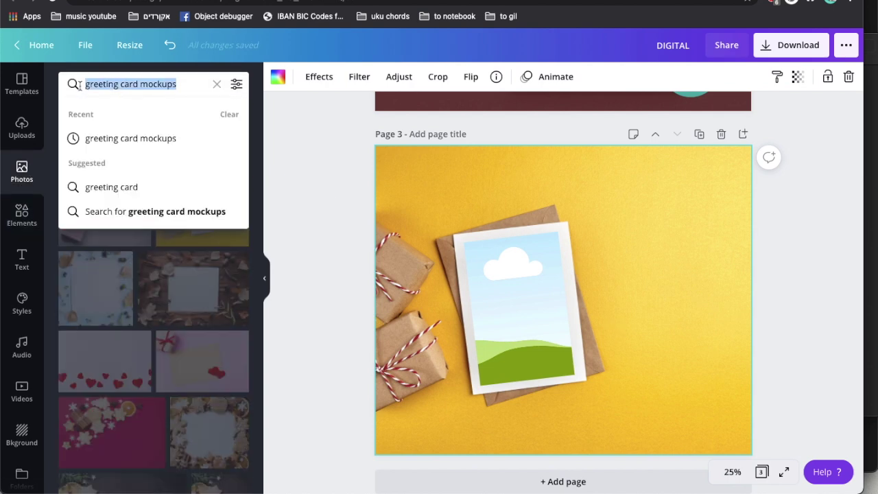
{"action": "type", "text": "woman"}
{"action": "key", "text": "Return"}
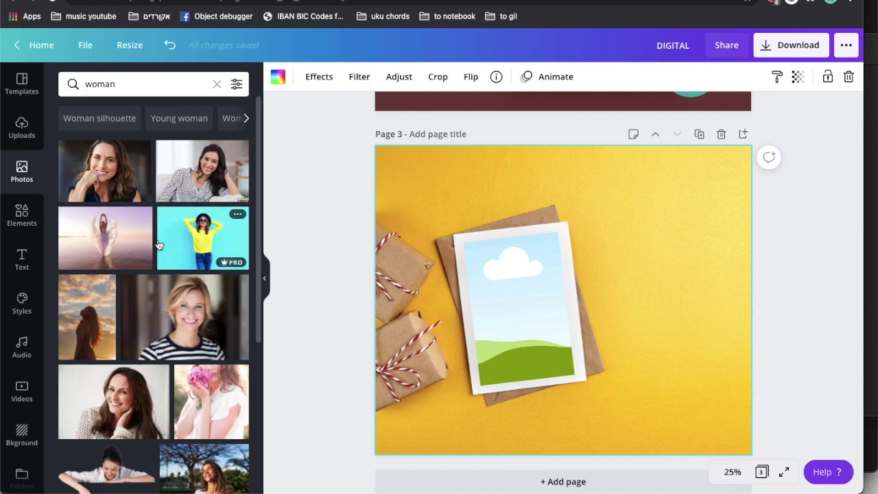
{"action": "left_click_drag", "start_coordinate": [162, 317], "coordinate": [496, 305]}
Copy the "Happy Easter" text onto page 3's empty area right of the card, enlarged to size 193 in a widened box
{"action": "scroll", "coordinate": [647, 302], "scroll_direction": "up", "scroll_amount": 6}
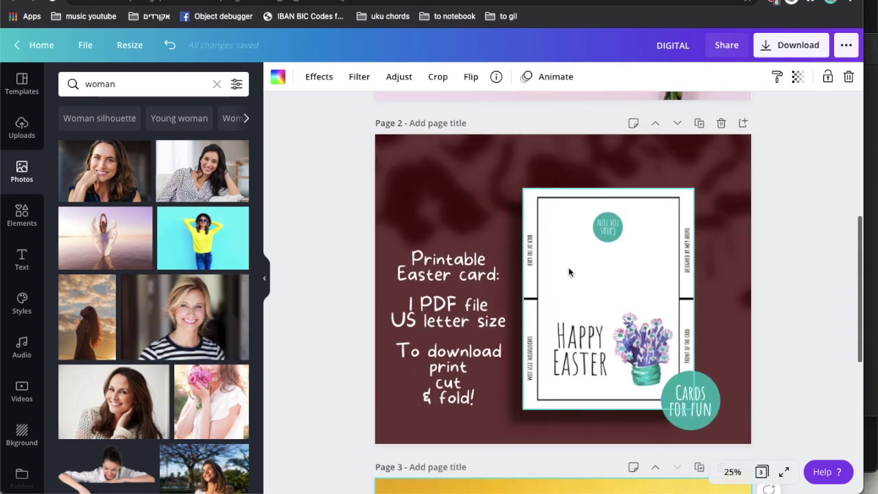
{"action": "scroll", "coordinate": [483, 271], "scroll_direction": "up", "scroll_amount": 5}
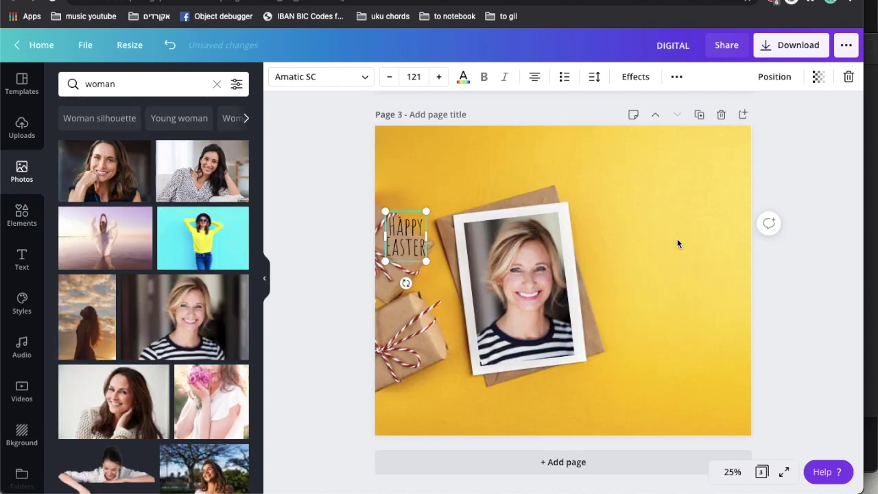
{"action": "left_click_drag", "start_coordinate": [406, 237], "coordinate": [705, 195]}
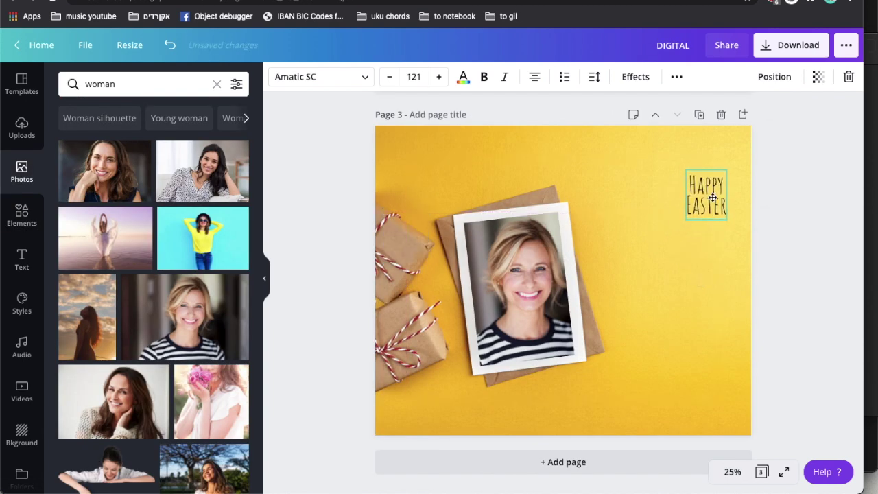
{"action": "left_click_drag", "start_coordinate": [611, 341], "coordinate": [674, 253]}
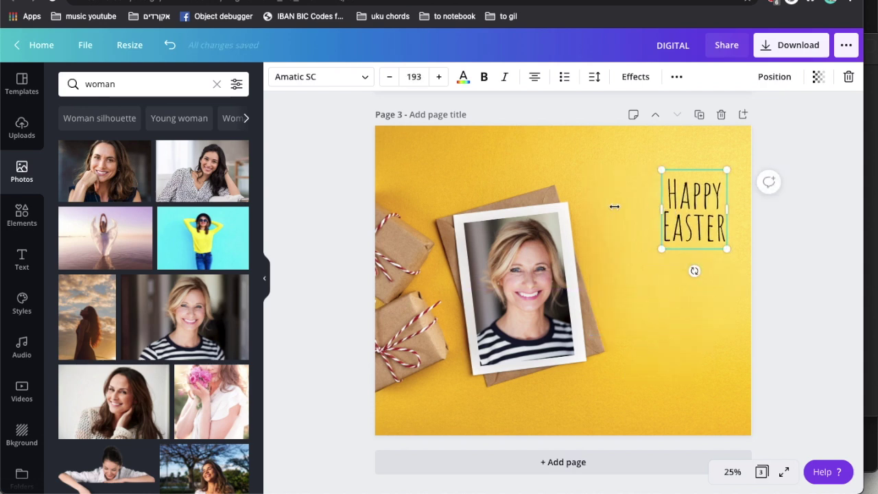
{"action": "left_click_drag", "start_coordinate": [636, 205], "coordinate": [599, 208]}
Replace the copied text with "Thank you for checking out" and, on a new line, "my card designs"
{"action": "double_click", "coordinate": [659, 206]}
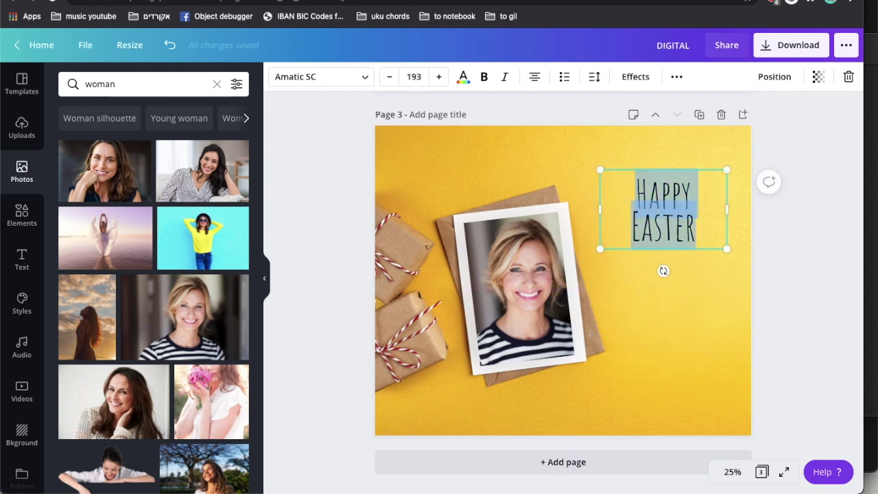
{"action": "type", "text": "Thank you for checking out"}
{"action": "key", "text": "Return"}
{"action": "type", "text": "my card designs"}
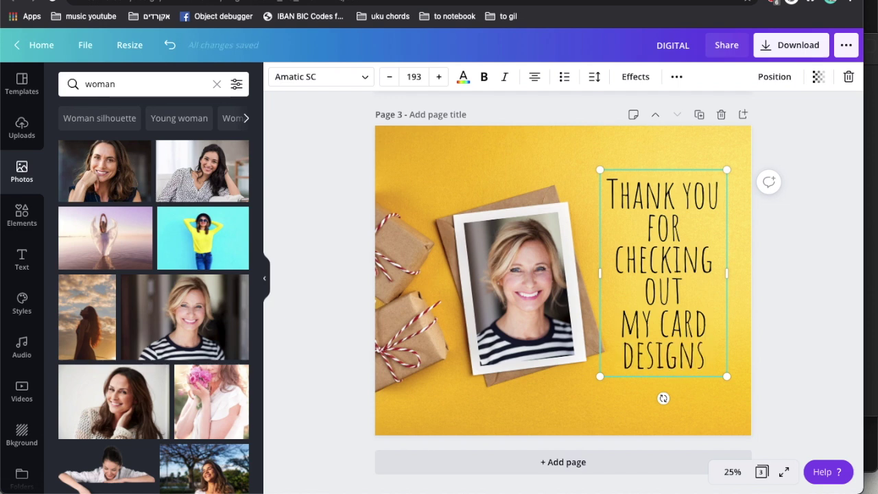
Add the line "I hope you enjoy the art" below it and sign off with a dash and the designer's name
{"action": "key", "text": "Return"}
{"action": "type", "text": "i hope you en"}
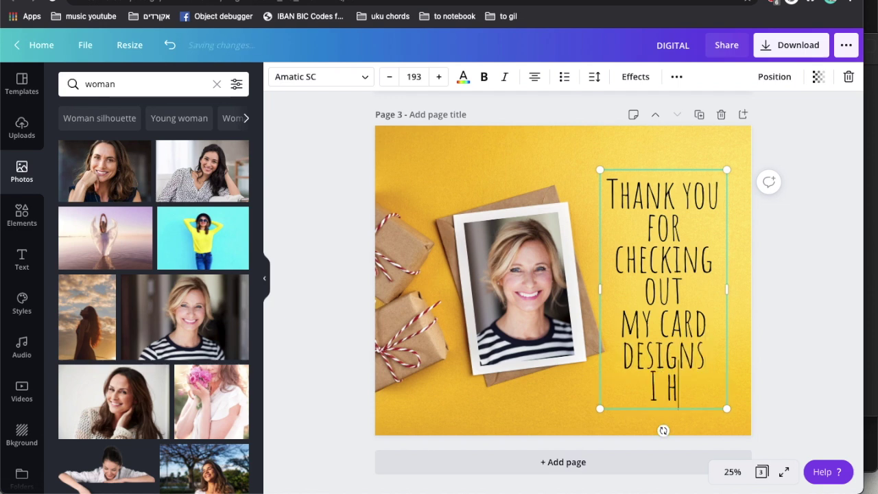
{"action": "type", "text": "joy the art"}
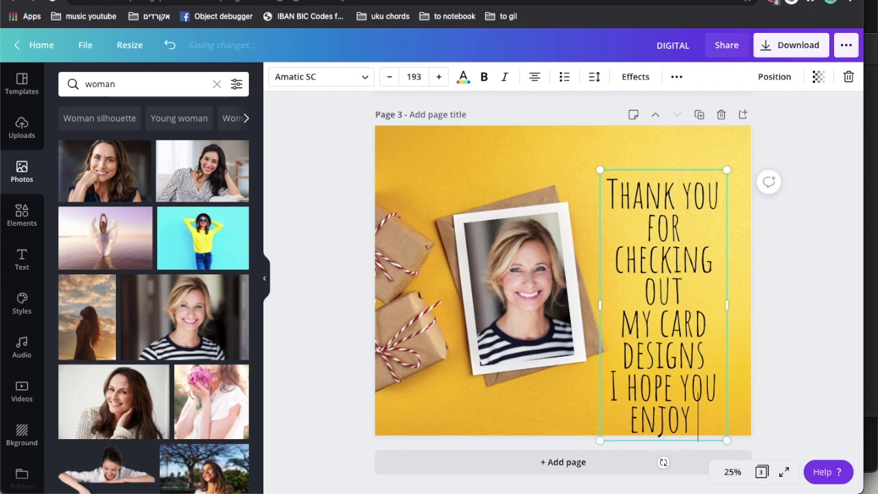
{"action": "key", "text": "Return"}
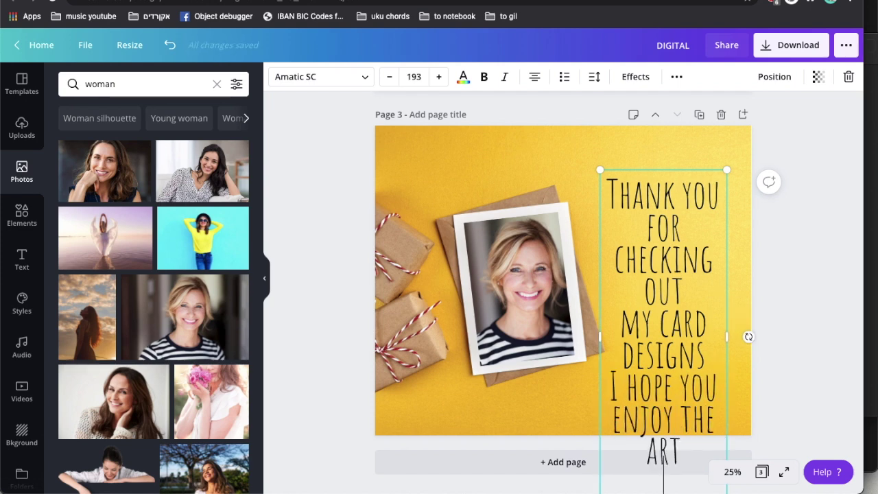
{"action": "type", "text": "- mey aroyo"}
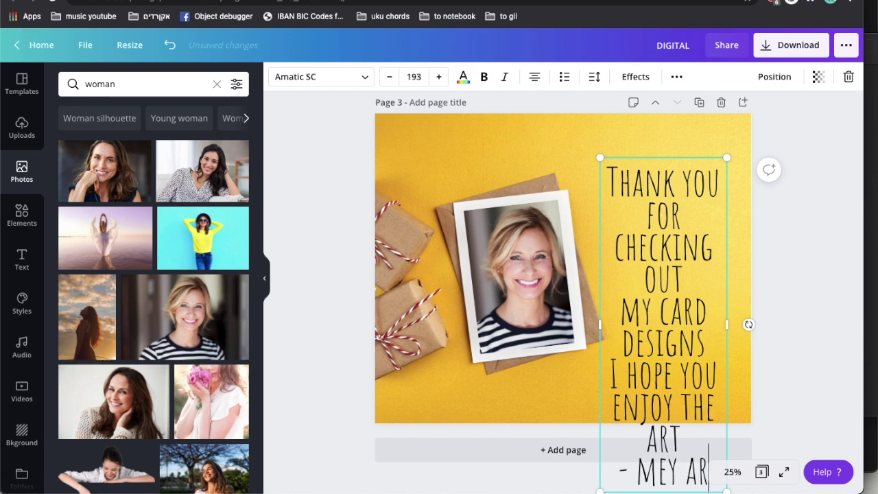
Set the whole thank-you text on page 3 to size 120, nudge it slightly upward and make it bold
{"action": "key", "text": "ctrl+a"}
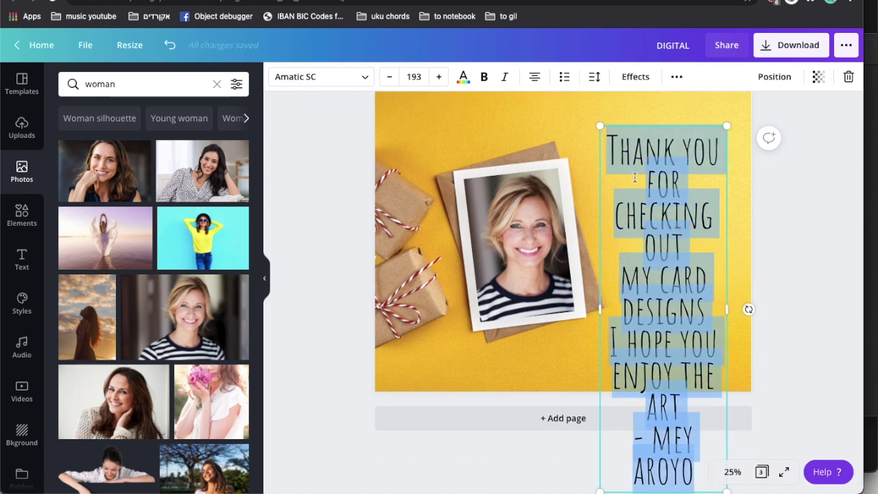
{"action": "left_click", "coordinate": [413, 76]}
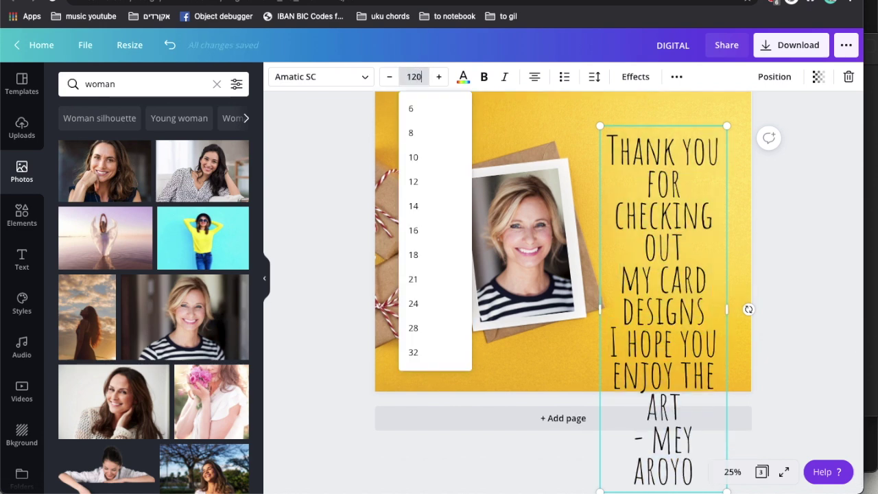
{"action": "key", "text": "Return"}
{"action": "left_click", "coordinate": [685, 362]}
{"action": "left_click_drag", "start_coordinate": [682, 256], "coordinate": [684, 245]}
{"action": "left_click", "coordinate": [484, 81]}
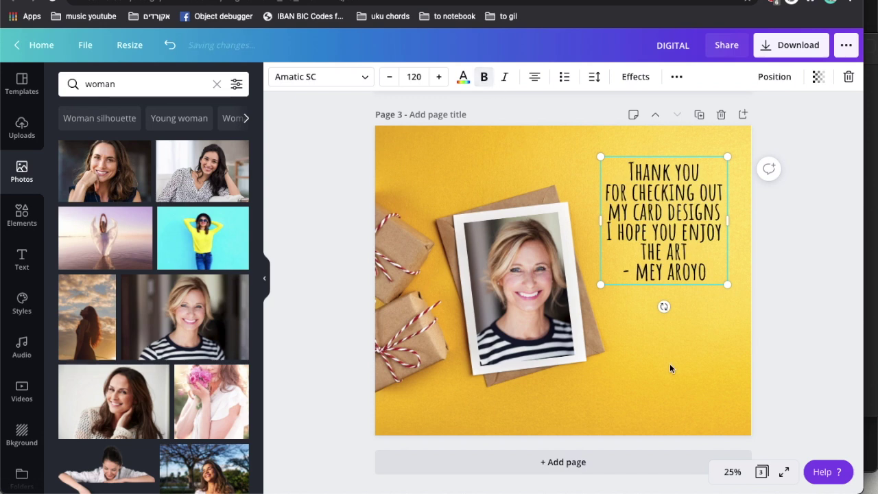
{"action": "left_click", "coordinate": [679, 343]}
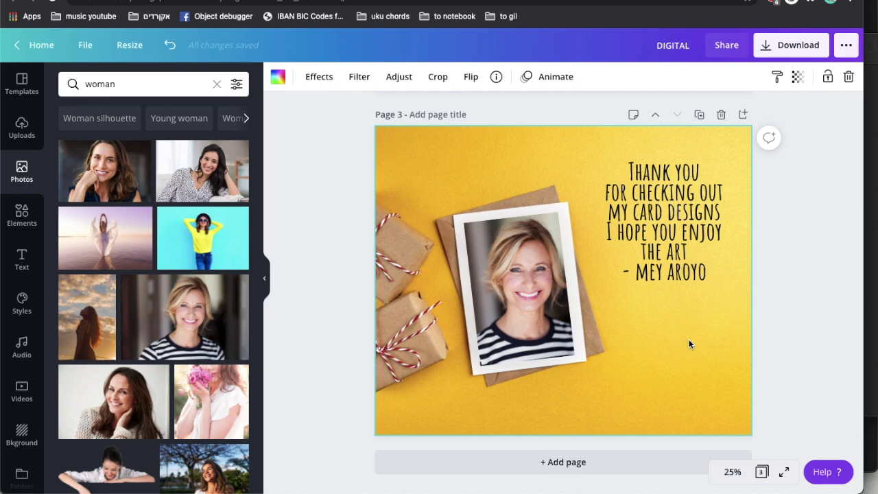
Review all three mockup pages, from the digital-download photo to the thank-you page
{"action": "scroll", "coordinate": [689, 344], "scroll_direction": "up", "scroll_amount": 10}
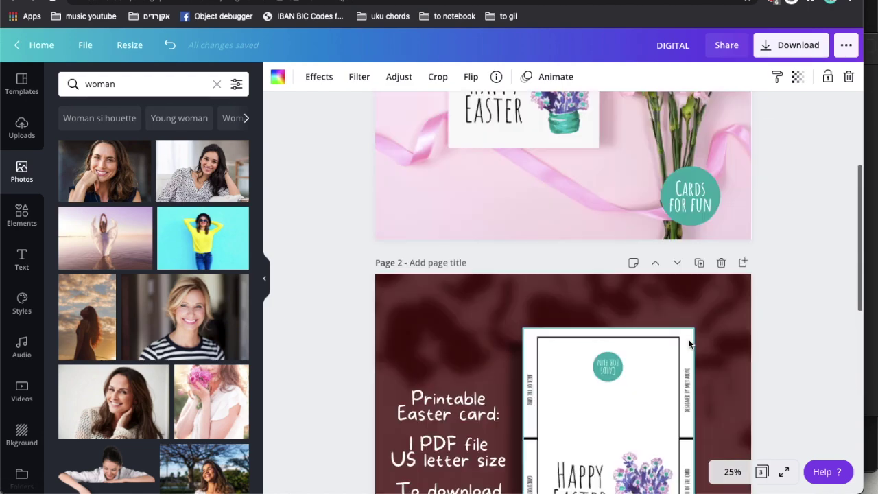
{"action": "scroll", "coordinate": [665, 211], "scroll_direction": "down", "scroll_amount": 7}
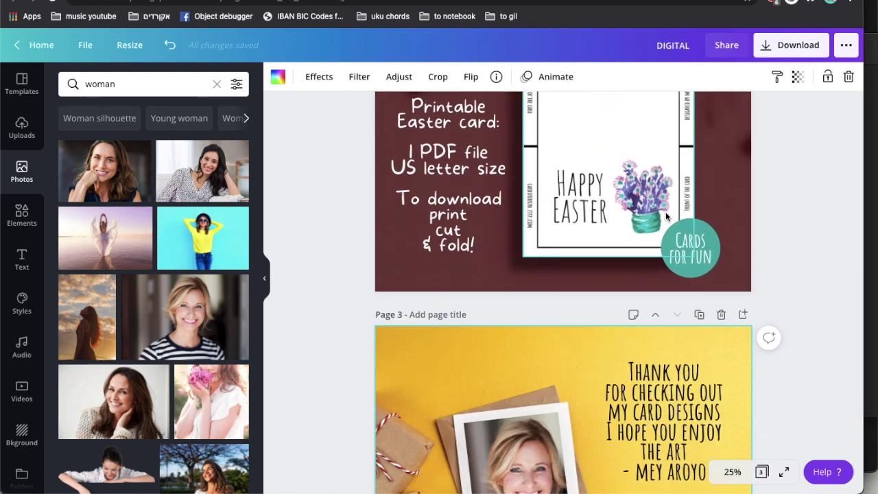
{"action": "scroll", "coordinate": [665, 215], "scroll_direction": "down", "scroll_amount": 1}
{"action": "scroll", "coordinate": [665, 212], "scroll_direction": "down", "scroll_amount": 3}
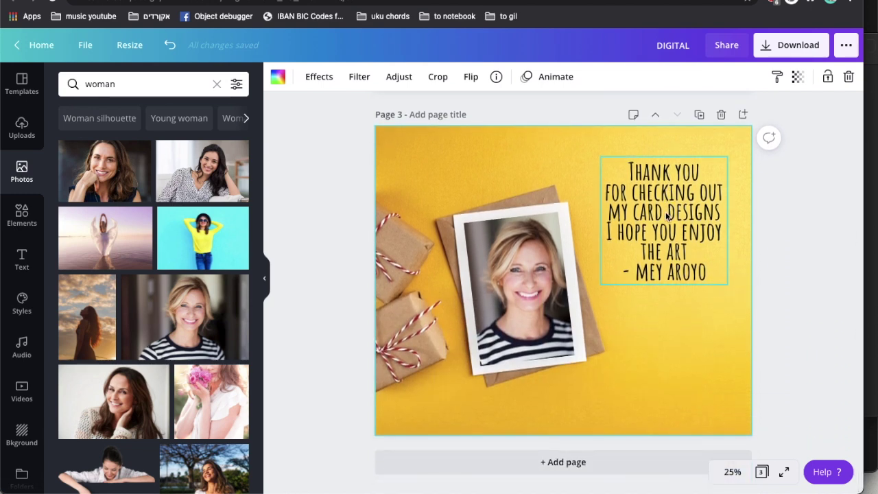
{"action": "scroll", "coordinate": [666, 213], "scroll_direction": "up", "scroll_amount": 11}
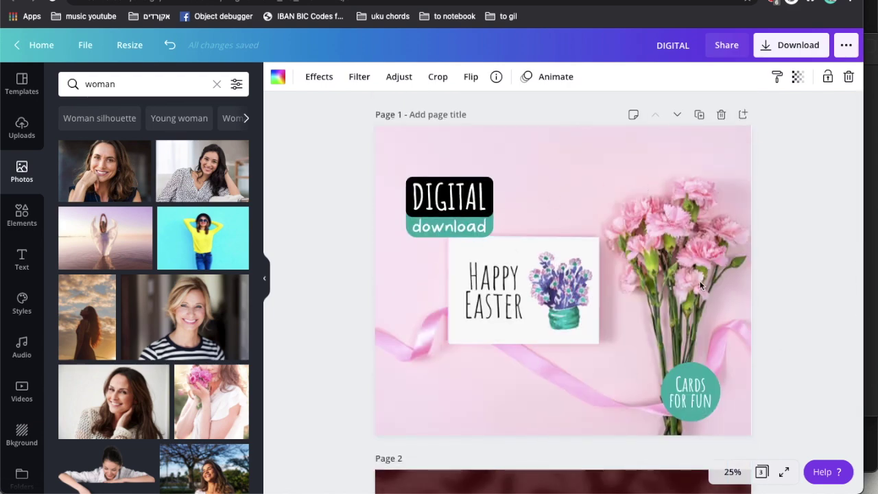
{"action": "scroll", "coordinate": [708, 216], "scroll_direction": "down", "scroll_amount": 10}
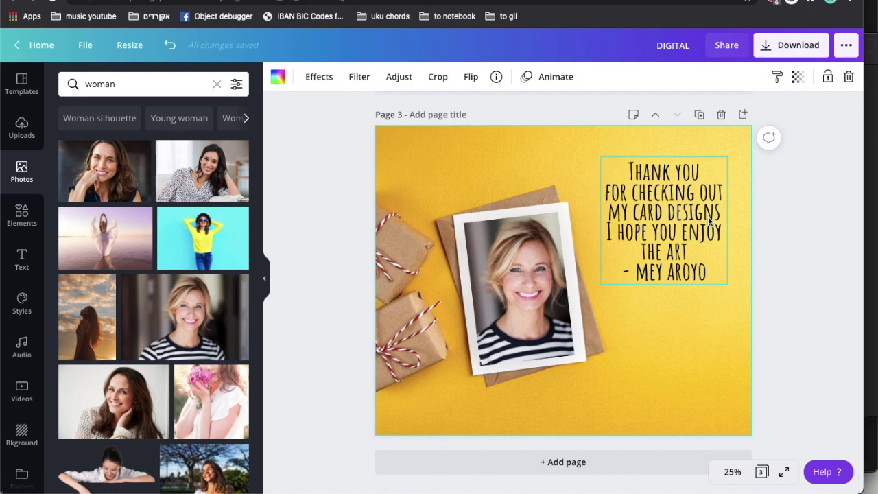
{"action": "scroll", "coordinate": [708, 216], "scroll_direction": "up", "scroll_amount": 10}
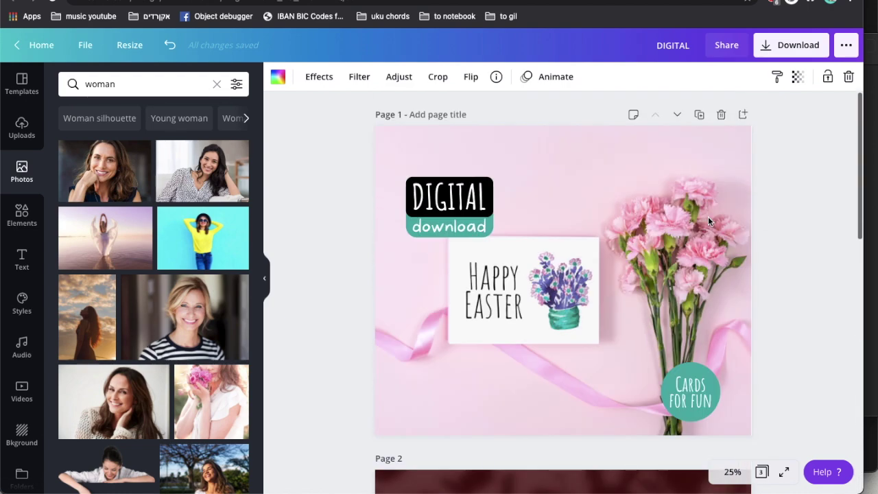
Download all three pages of the design as JPG files
{"action": "left_click", "coordinate": [798, 48]}
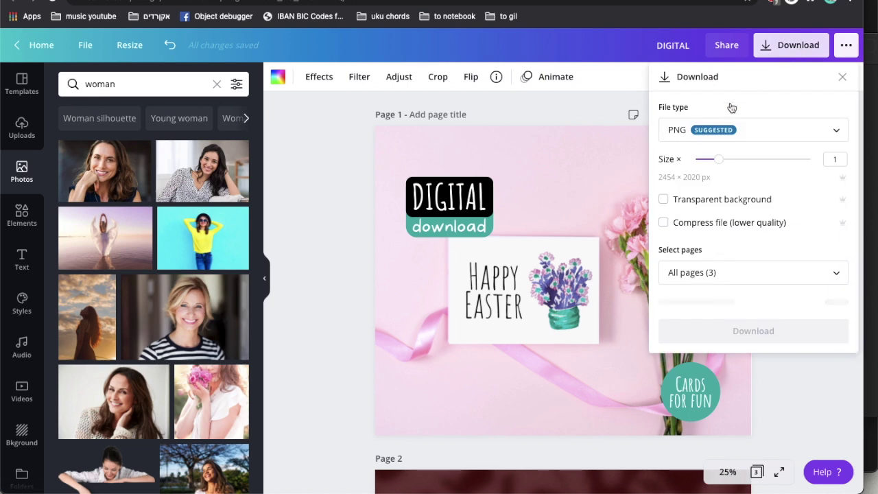
{"action": "left_click", "coordinate": [690, 135]}
{"action": "left_click", "coordinate": [690, 173]}
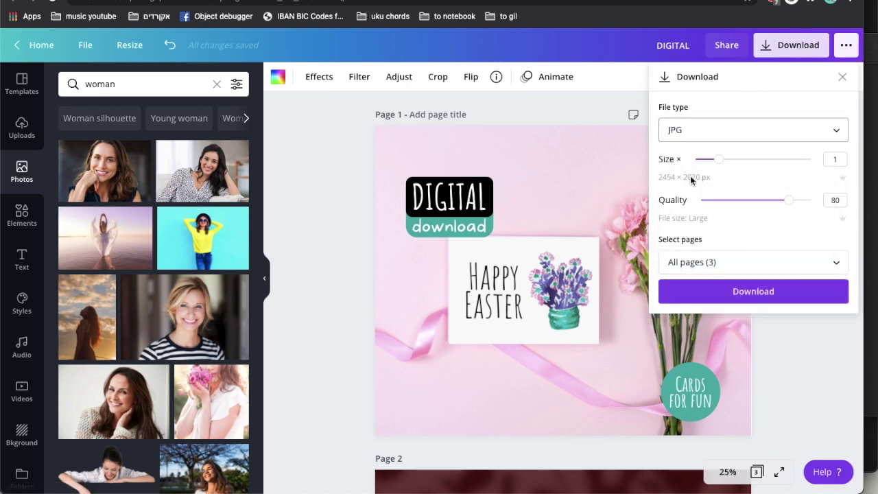
{"action": "left_click", "coordinate": [695, 294]}
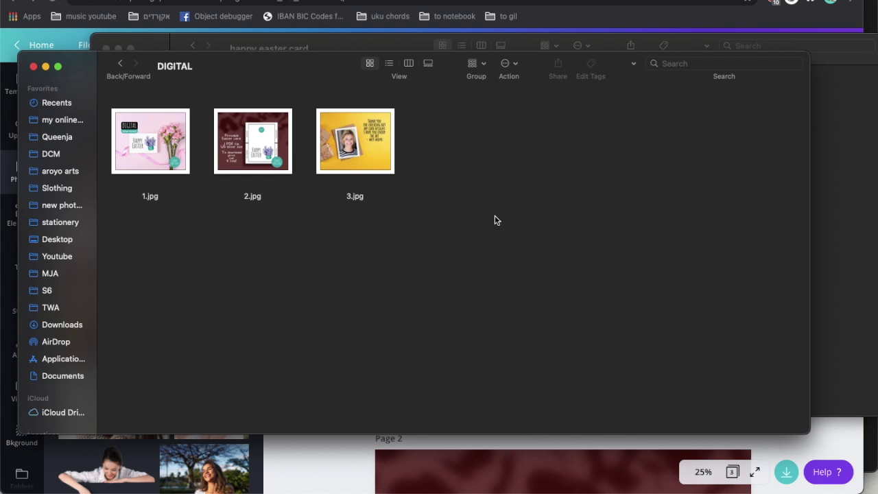
Switch to the Etsy Shop Manager in the browser and start a new listing
{"action": "left_click", "coordinate": [289, 29]}
{"action": "left_click", "coordinate": [343, 2]}
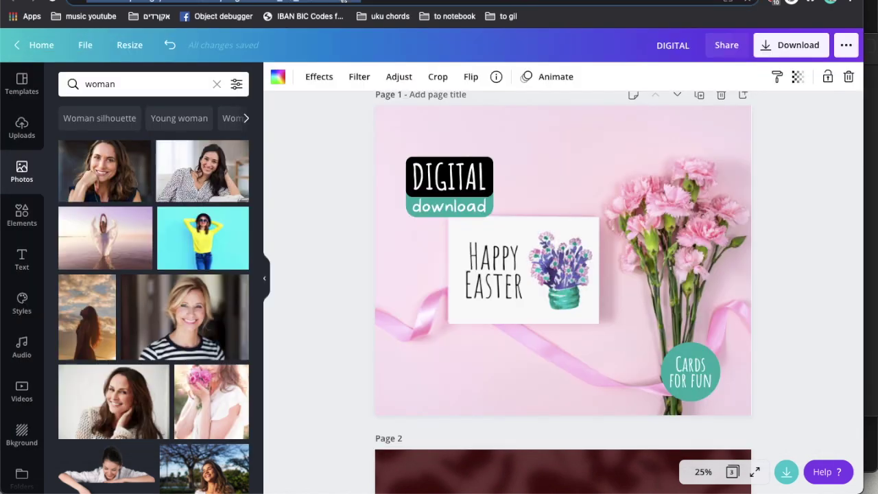
{"action": "type", "text": "etsy"}
{"action": "key", "text": "Return"}
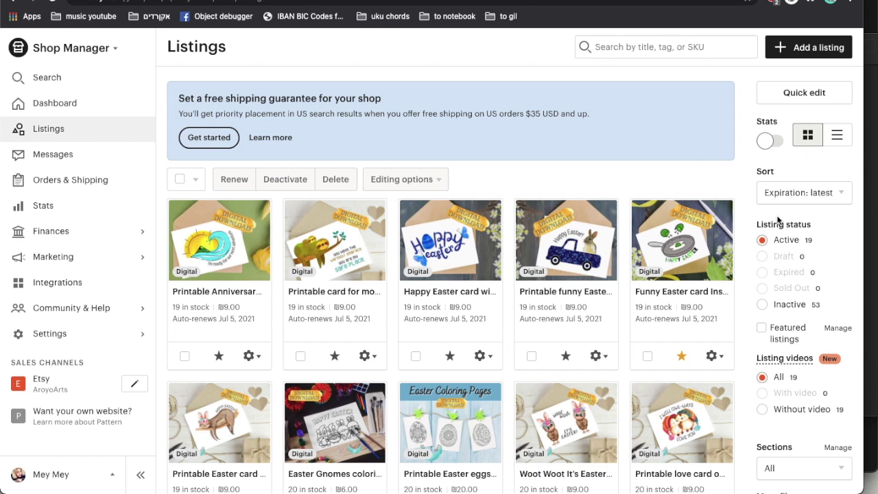
{"action": "left_click", "coordinate": [788, 53]}
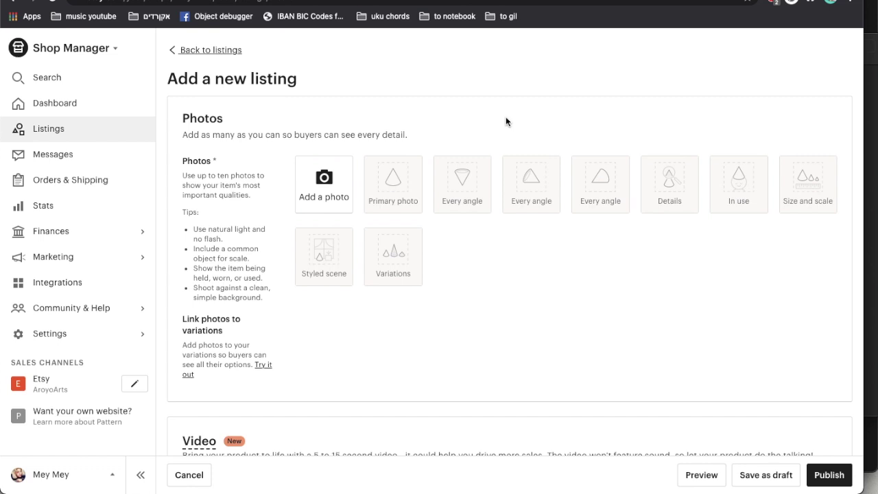
Add 1.jpg, 2.jpg and 3.jpg from the DIGITAL folder in Downloads as the listing's photos
{"action": "left_click", "coordinate": [319, 193]}
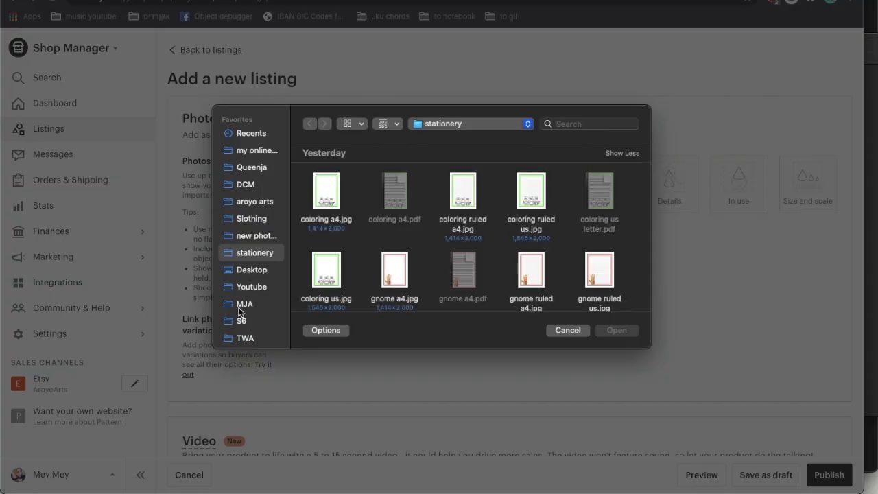
{"action": "scroll", "coordinate": [247, 281], "scroll_direction": "down", "scroll_amount": 3}
{"action": "left_click", "coordinate": [247, 282]}
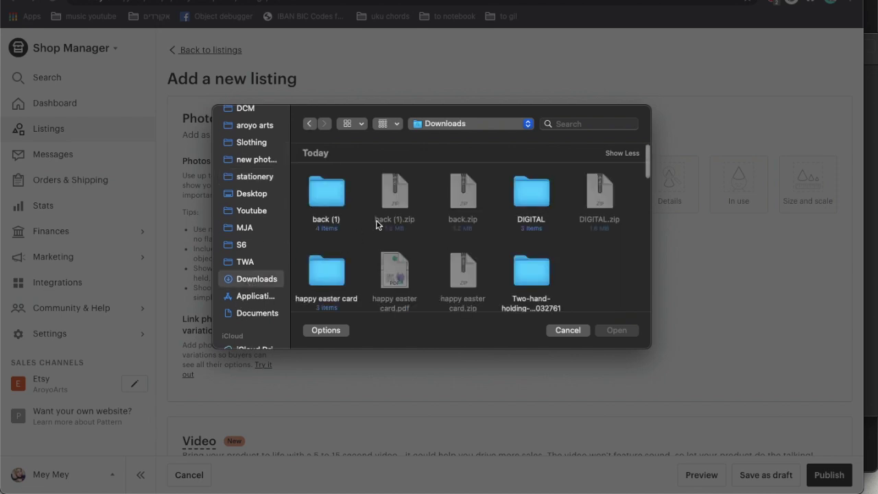
{"action": "scroll", "coordinate": [335, 234], "scroll_direction": "down", "scroll_amount": 2}
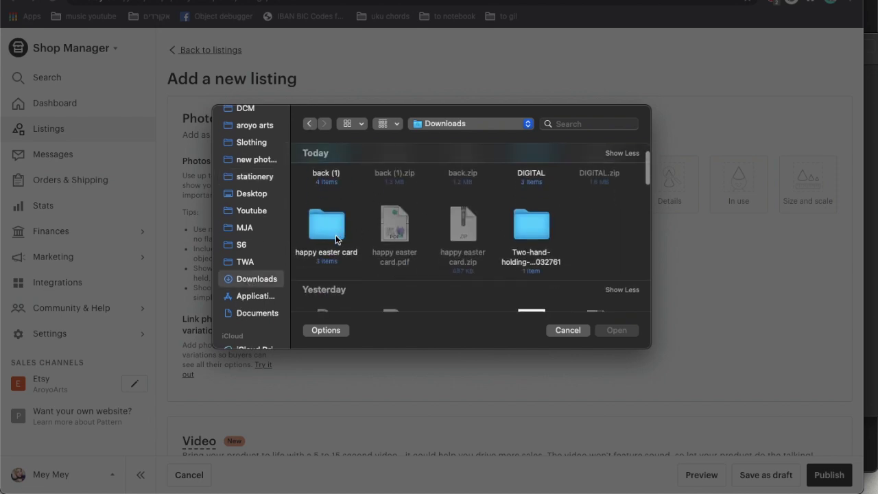
{"action": "left_click", "coordinate": [332, 223]}
{"action": "double_click", "coordinate": [332, 223]}
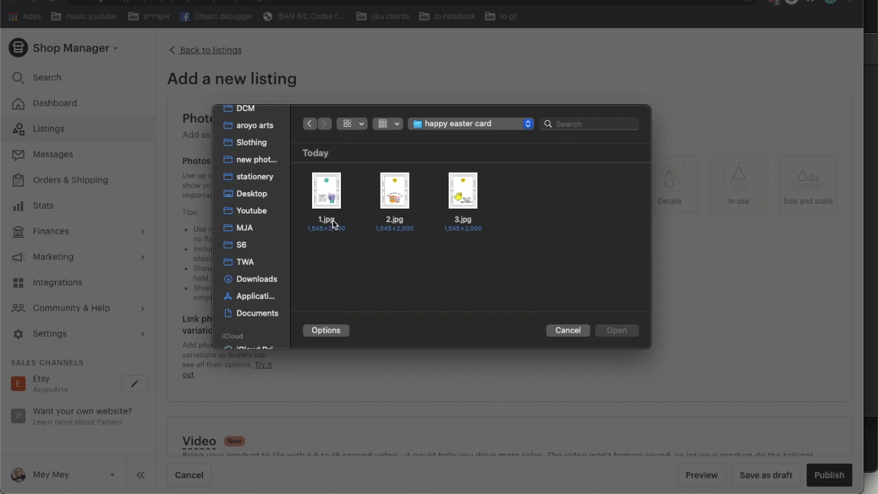
{"action": "left_click", "coordinate": [309, 123]}
{"action": "double_click", "coordinate": [522, 196]}
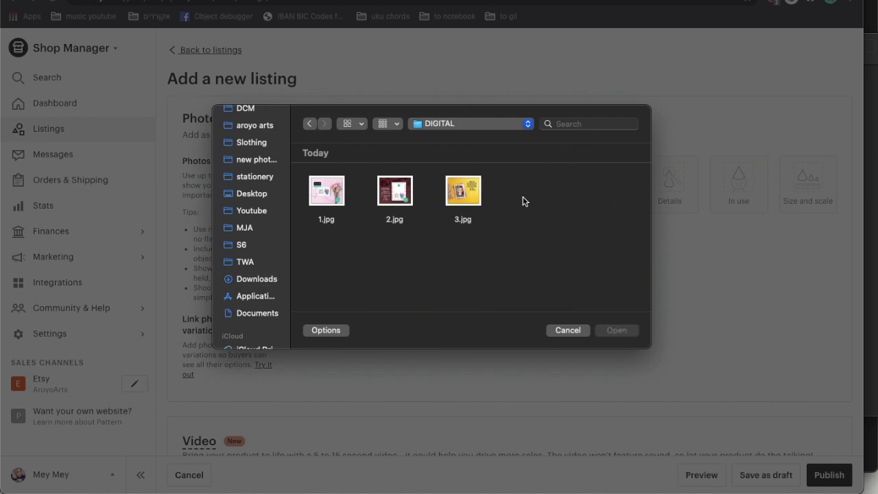
{"action": "left_click_drag", "start_coordinate": [455, 215], "coordinate": [319, 192]}
{"action": "key", "text": "Return"}
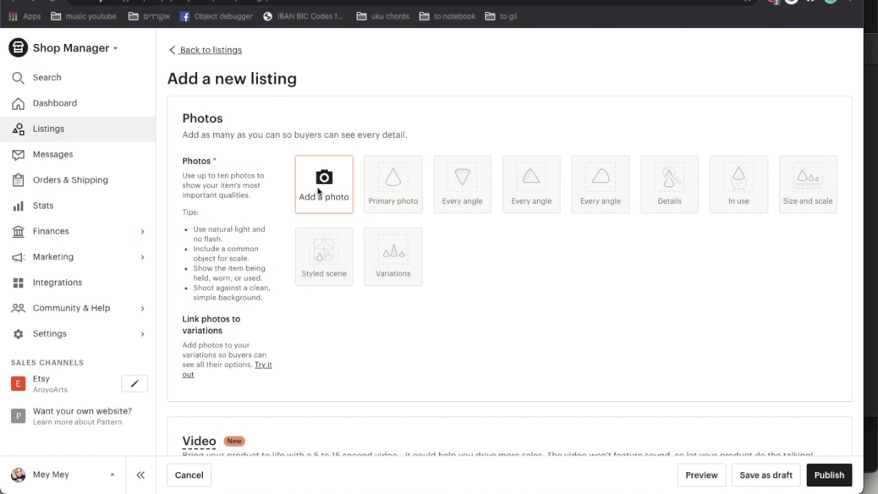
Begin the listing title with "Printable Easter greeting card"
{"action": "scroll", "coordinate": [483, 223], "scroll_direction": "down", "scroll_amount": 5}
{"action": "scroll", "coordinate": [481, 165], "scroll_direction": "down", "scroll_amount": 1}
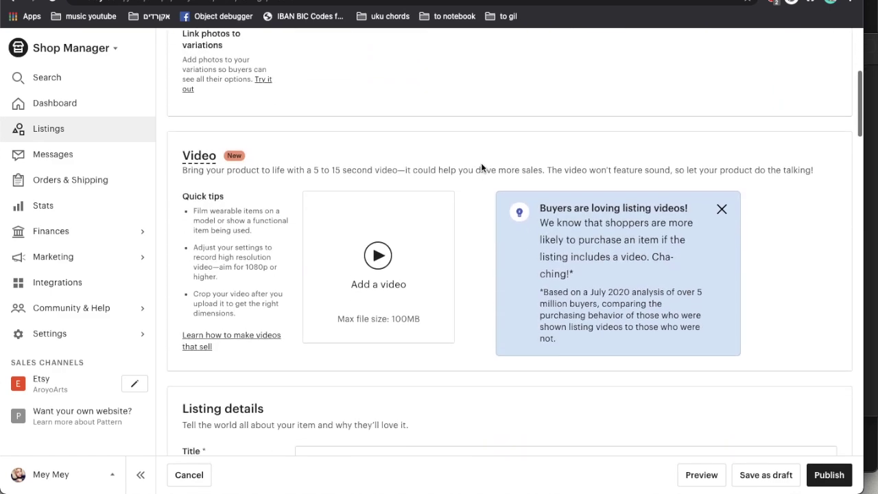
{"action": "scroll", "coordinate": [481, 165], "scroll_direction": "up", "scroll_amount": 2}
{"action": "scroll", "coordinate": [481, 164], "scroll_direction": "down", "scroll_amount": 3}
{"action": "scroll", "coordinate": [481, 167], "scroll_direction": "down", "scroll_amount": 1}
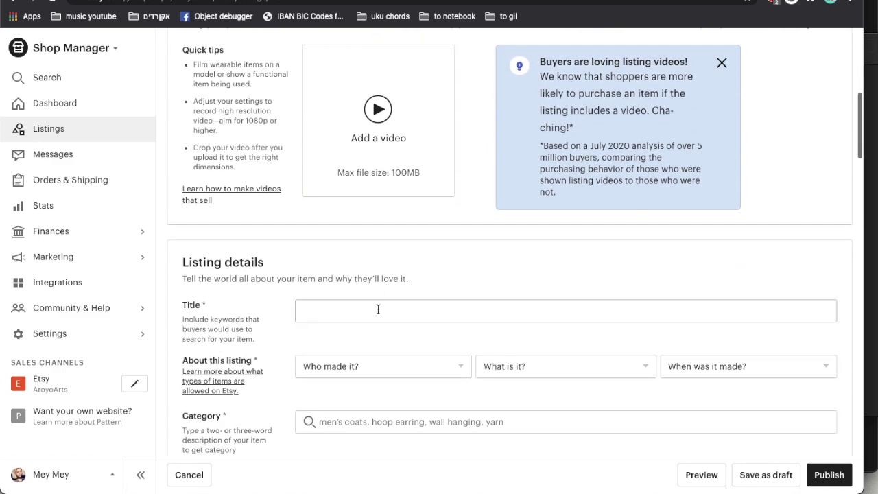
{"action": "left_click", "coordinate": [377, 309]}
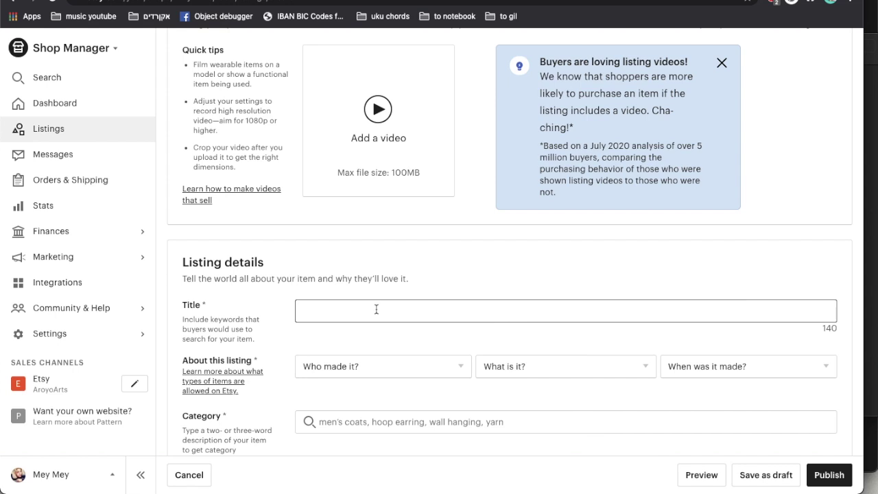
{"action": "left_click", "coordinate": [441, 258]}
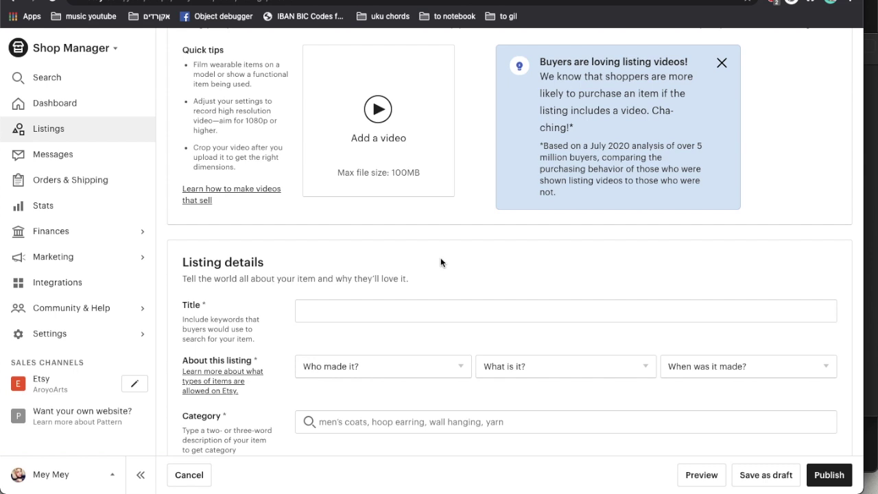
{"action": "left_click", "coordinate": [414, 318]}
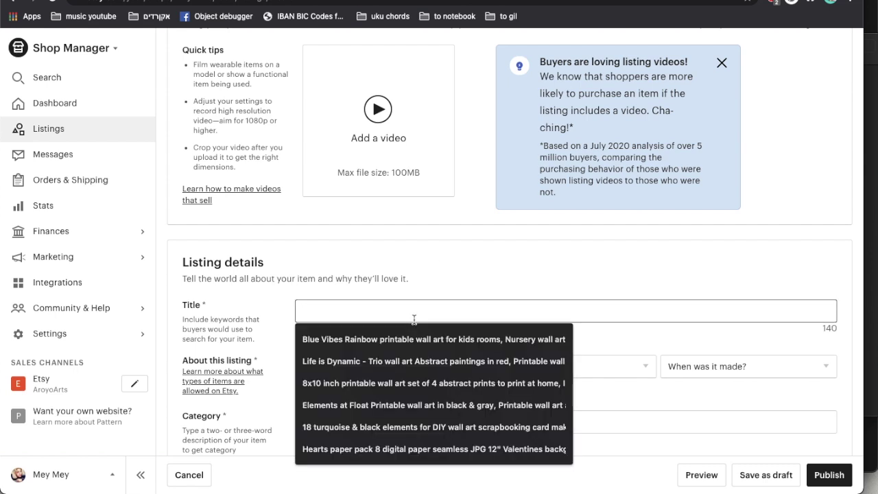
{"action": "type", "text": "Printable"}
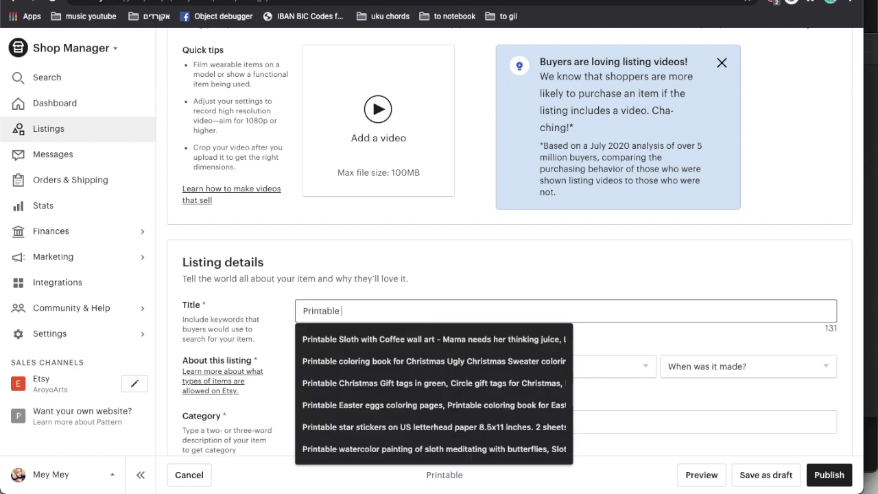
{"action": "type", "text": " Easter greeting card "}
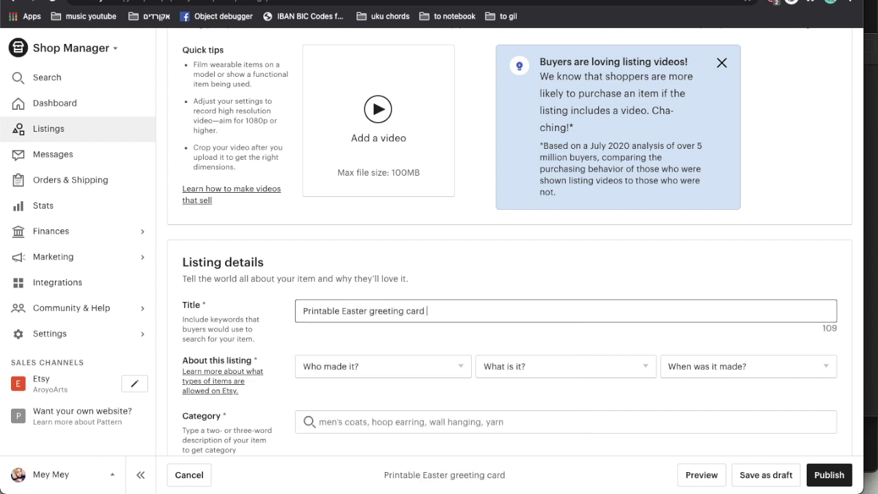
Complete the listing title with "Instant download 7x5 inch cards for Easter, Easter card to download, Easter flowers cards"
{"action": "type", "text": "Instant download "}
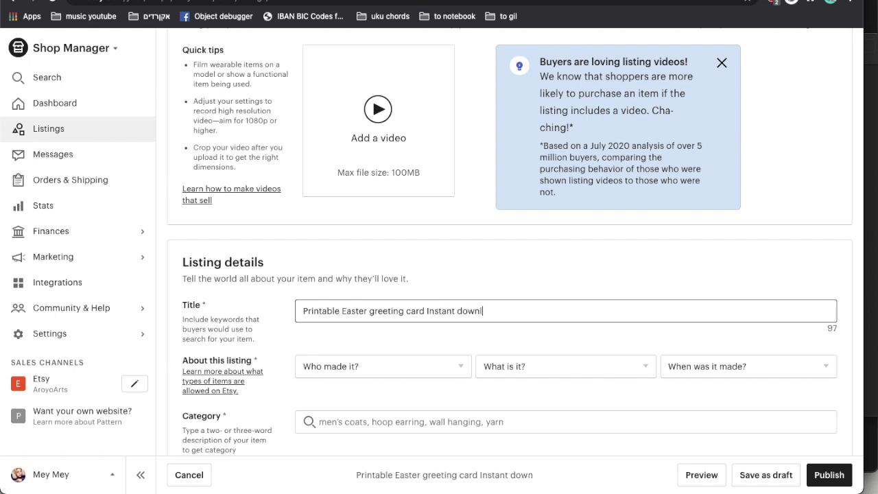
{"action": "type", "text": "7x"}
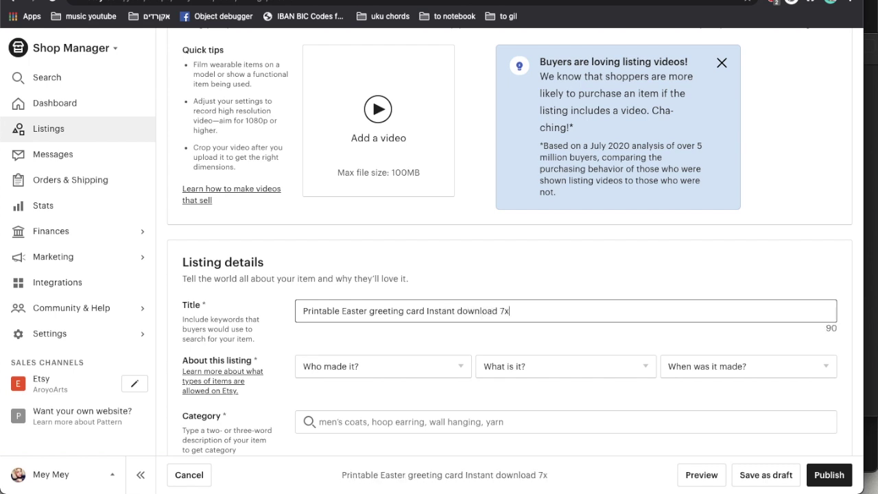
{"action": "type", "text": "5 inch ca"}
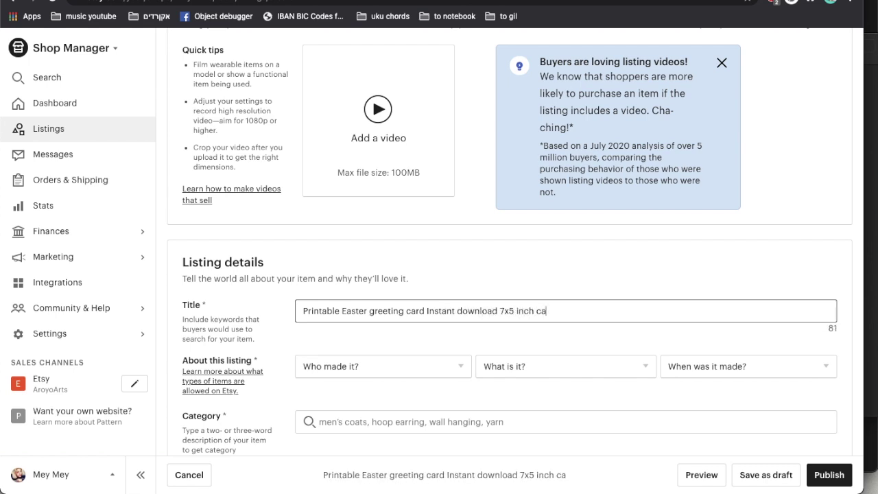
{"action": "type", "text": "rds for Easter,"}
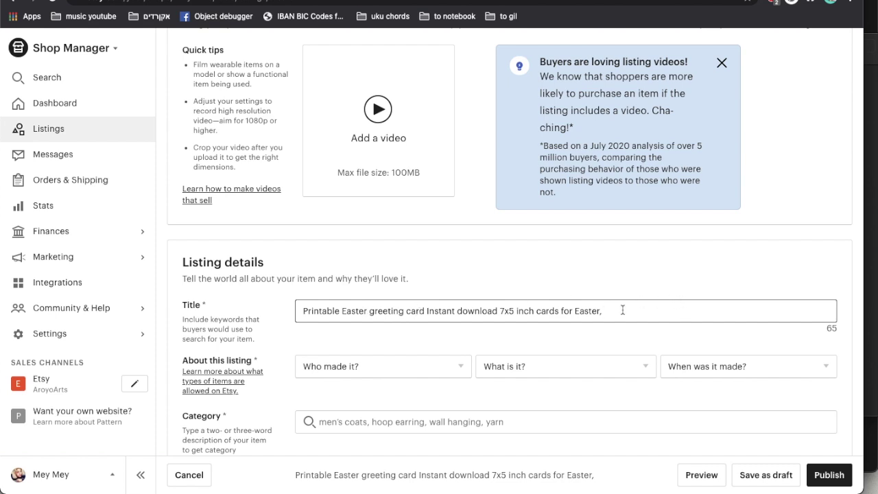
{"action": "type", "text": "E"}
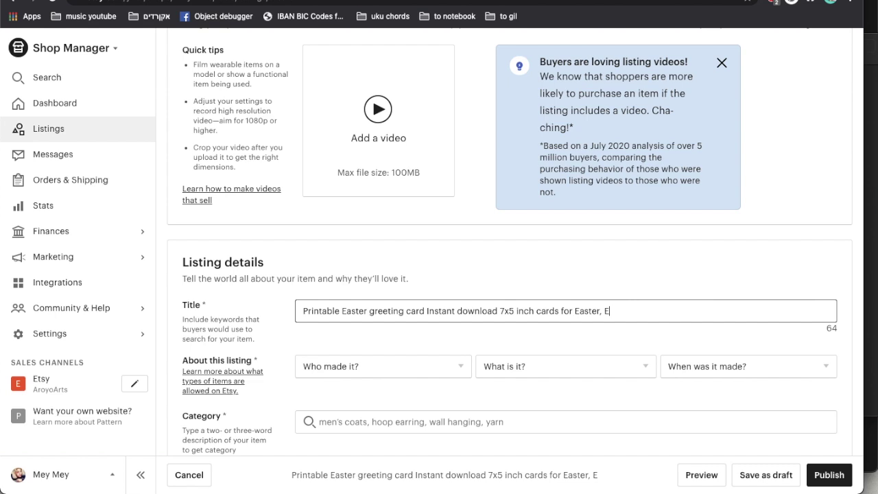
{"action": "type", "text": "aster card t"}
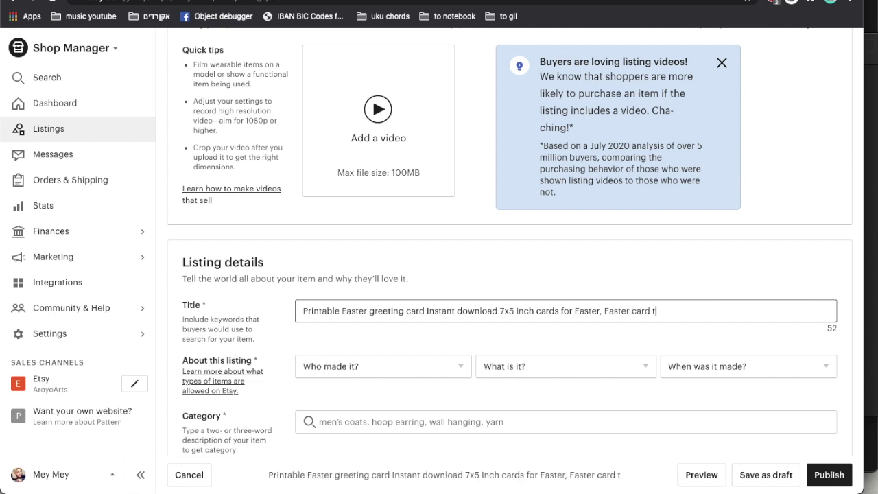
{"action": "type", "text": "o download, "}
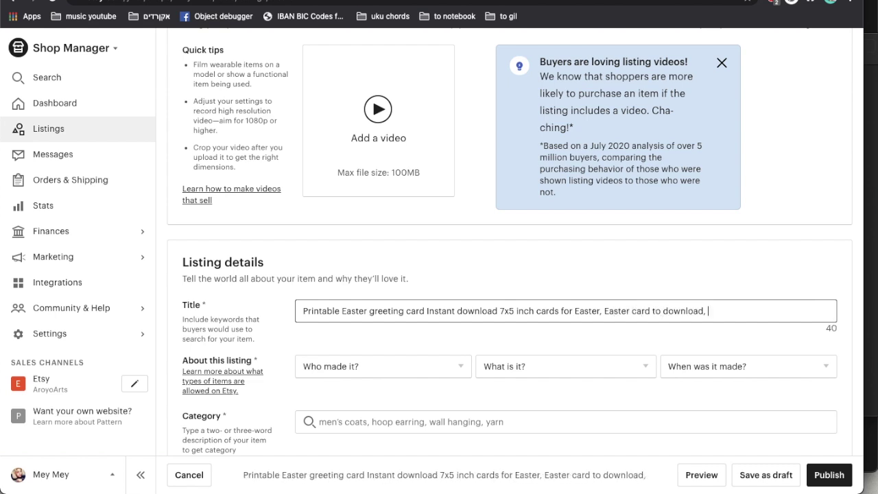
{"action": "type", "text": "Easter flowers "}
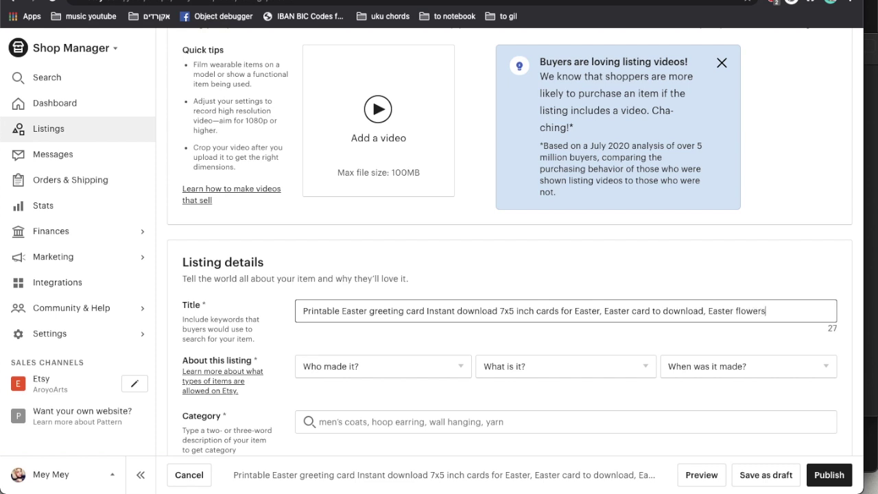
{"action": "type", "text": "cards"}
Describe the listing as made by "I did", "A finished product", made in 2020 - 2021
{"action": "scroll", "coordinate": [532, 299], "scroll_direction": "down", "scroll_amount": 3}
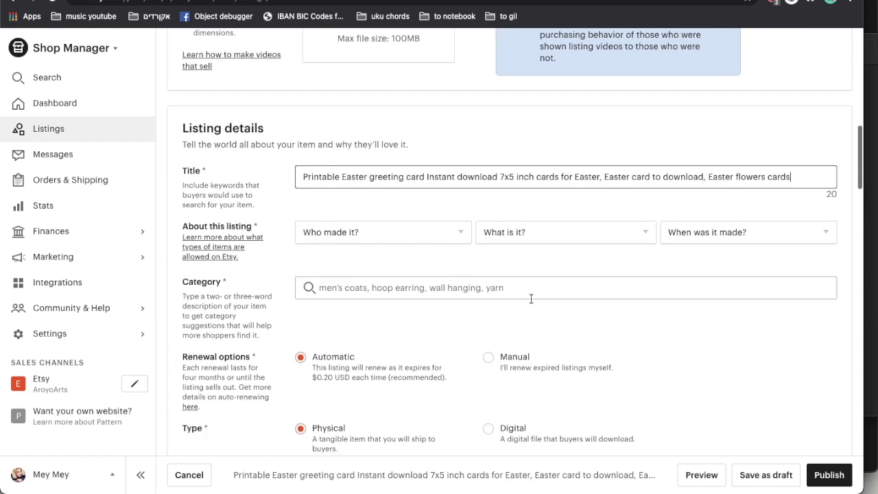
{"action": "left_click", "coordinate": [367, 235]}
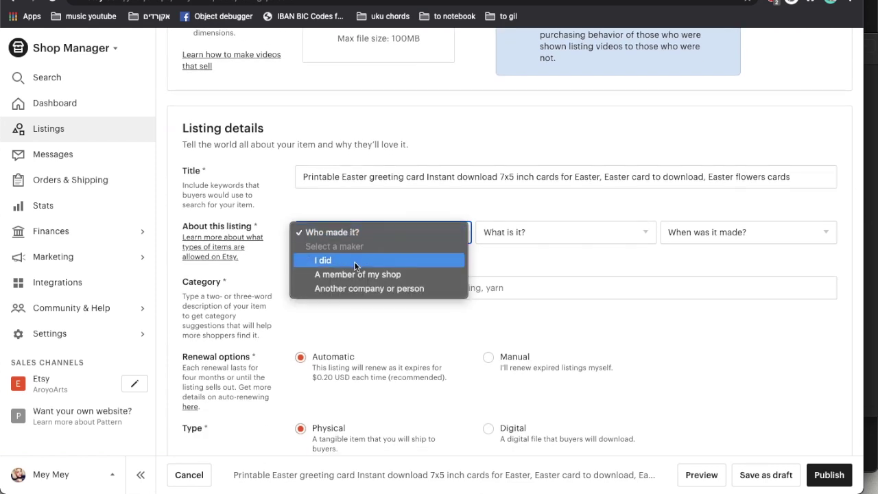
{"action": "left_click", "coordinate": [354, 260]}
{"action": "left_click", "coordinate": [545, 232]}
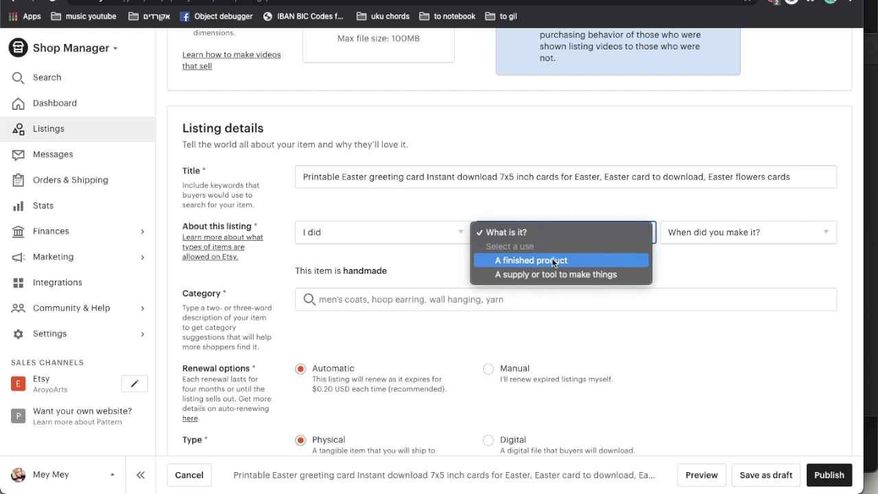
{"action": "left_click", "coordinate": [557, 260]}
{"action": "left_click", "coordinate": [714, 232]}
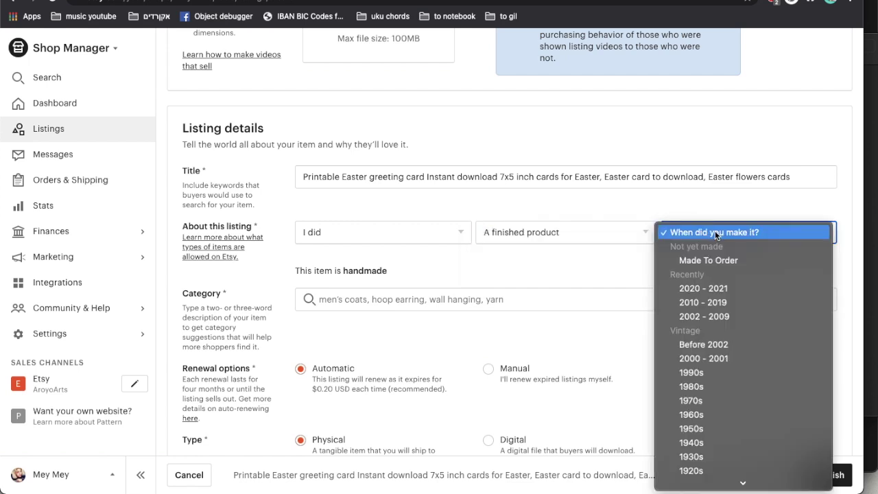
{"action": "left_click", "coordinate": [716, 289]}
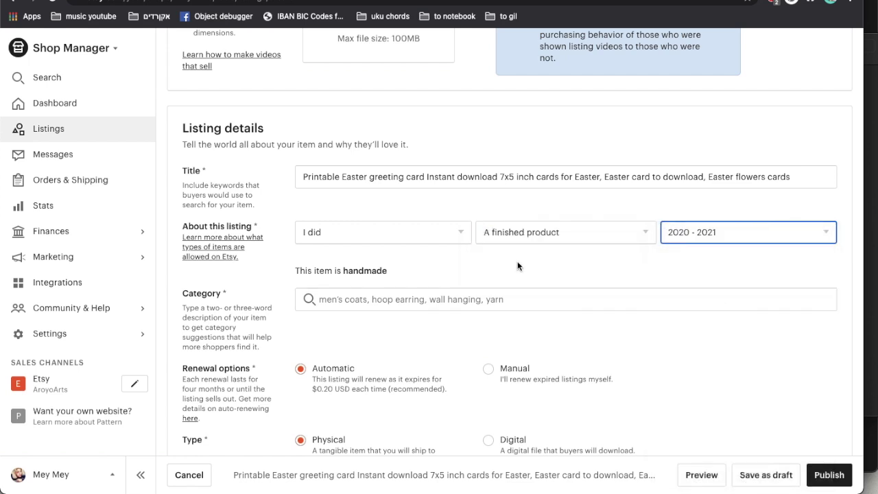
Search the listing categories for "easter cards" and assign the Easter Cards category under Holiday & Seasonal Cards
{"action": "left_click", "coordinate": [361, 301]}
{"action": "type", "text": "east"}
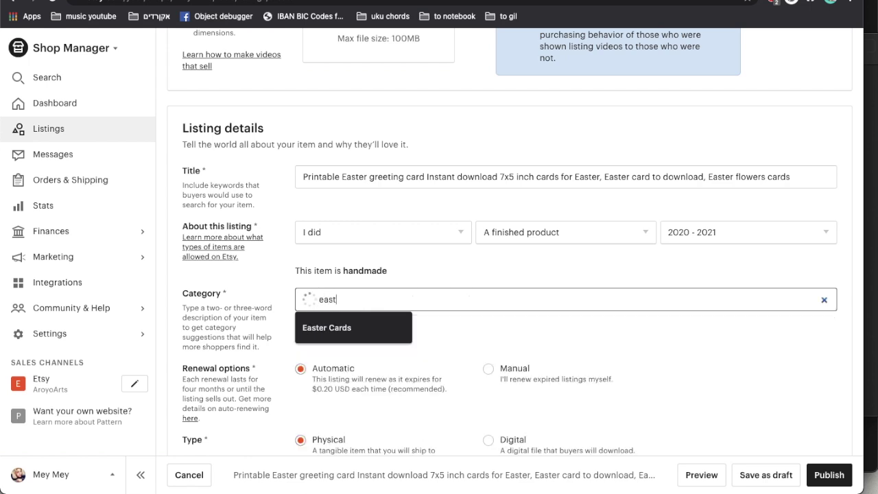
{"action": "type", "text": "er cards"}
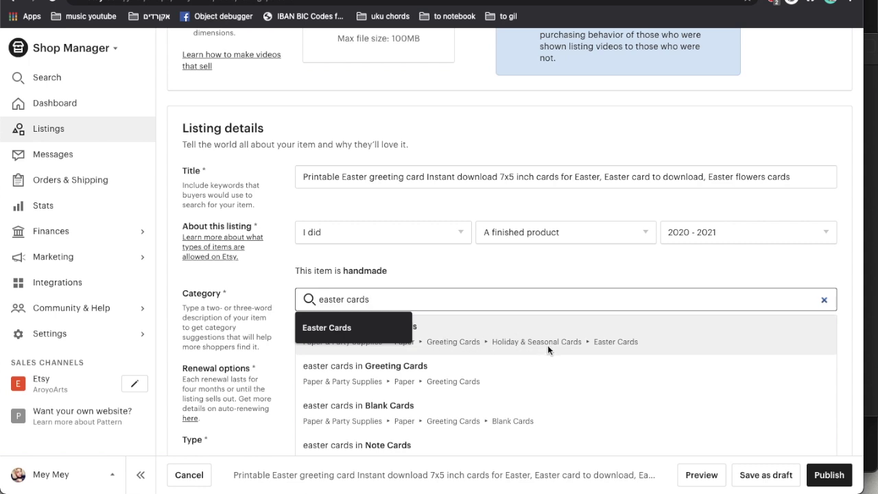
{"action": "left_click", "coordinate": [606, 339]}
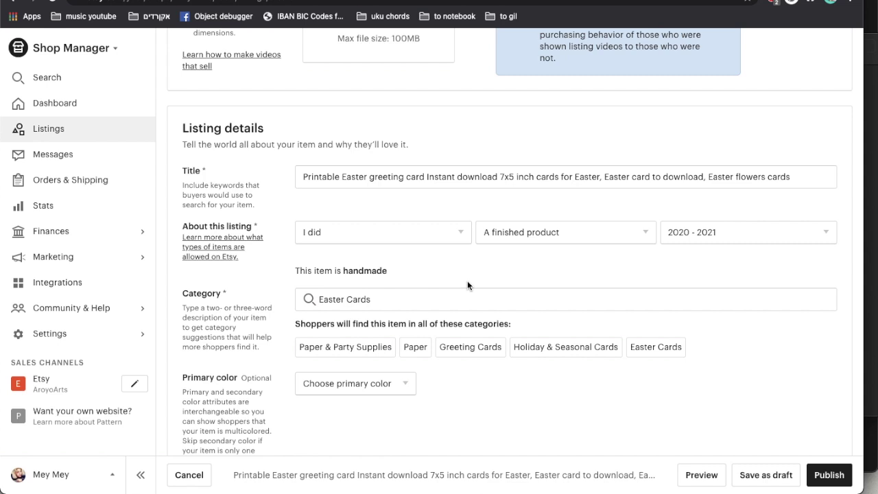
{"action": "left_click", "coordinate": [492, 177]}
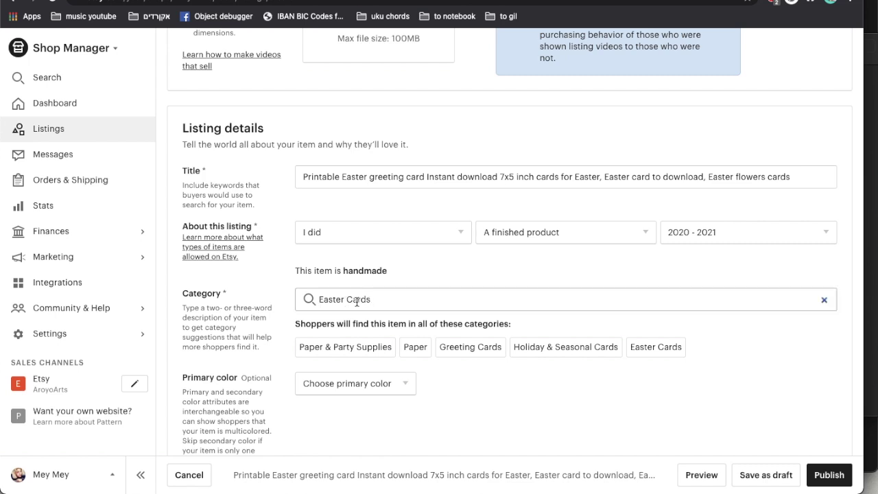
Review the available primary color and occasion options for the listing without choosing any
{"action": "scroll", "coordinate": [345, 296], "scroll_direction": "down", "scroll_amount": 3}
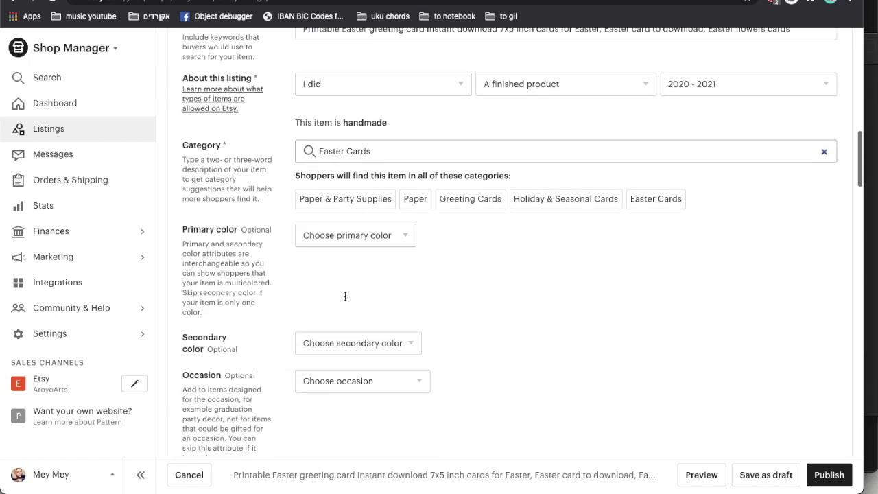
{"action": "left_click", "coordinate": [334, 214]}
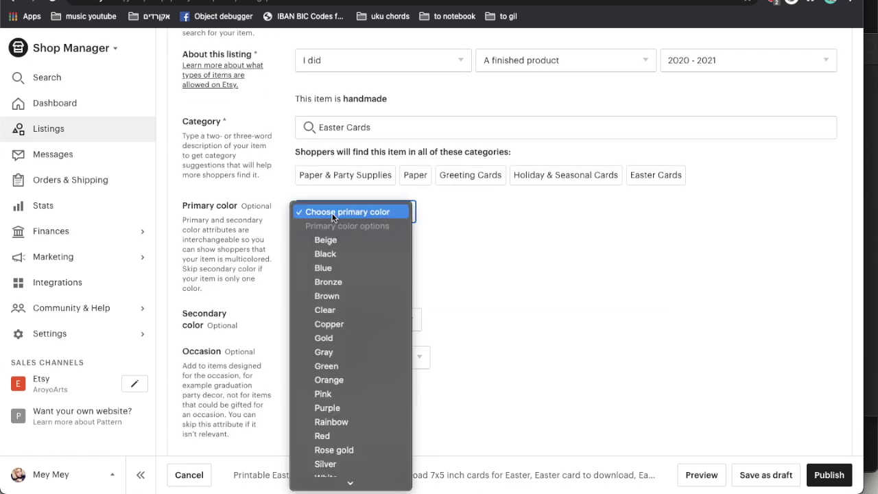
{"action": "left_click", "coordinate": [476, 252]}
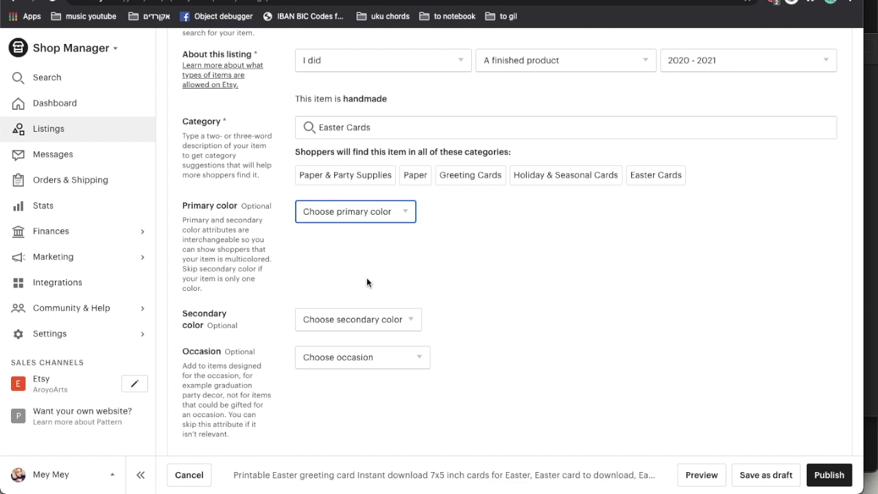
{"action": "scroll", "coordinate": [353, 234], "scroll_direction": "down", "scroll_amount": 3}
{"action": "left_click", "coordinate": [357, 160]}
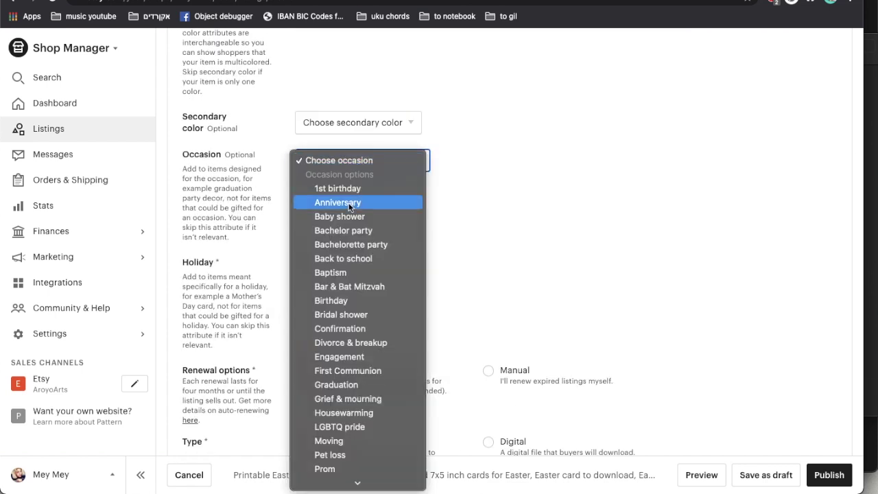
{"action": "scroll", "coordinate": [352, 397], "scroll_direction": "down", "scroll_amount": 2}
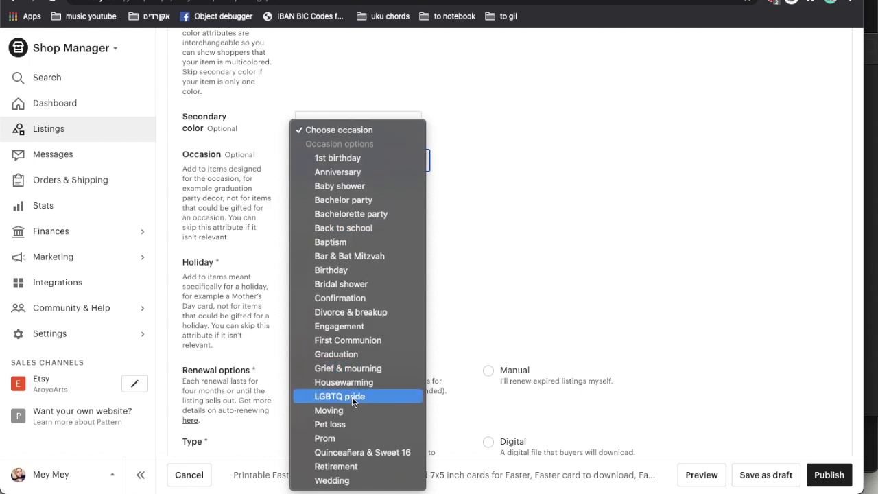
{"action": "left_click", "coordinate": [480, 213]}
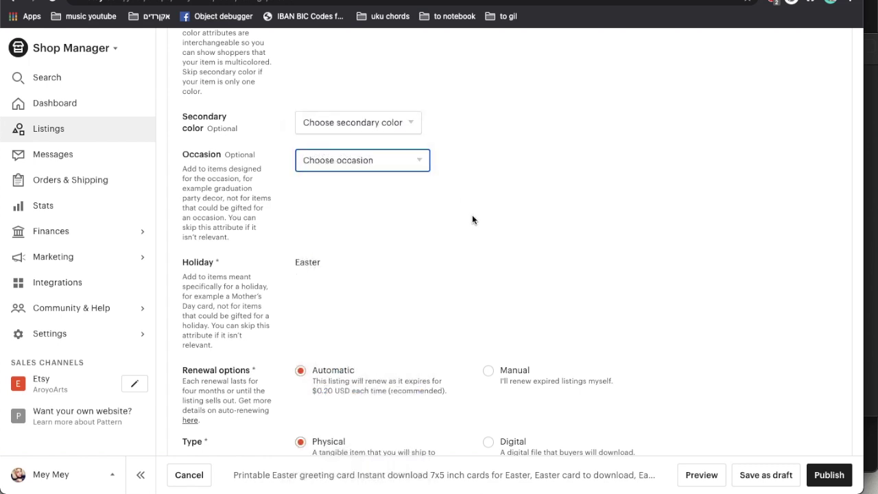
Set the listing's renewal option to Automatic and its type to Digital
{"action": "scroll", "coordinate": [404, 261], "scroll_direction": "down", "scroll_amount": 1}
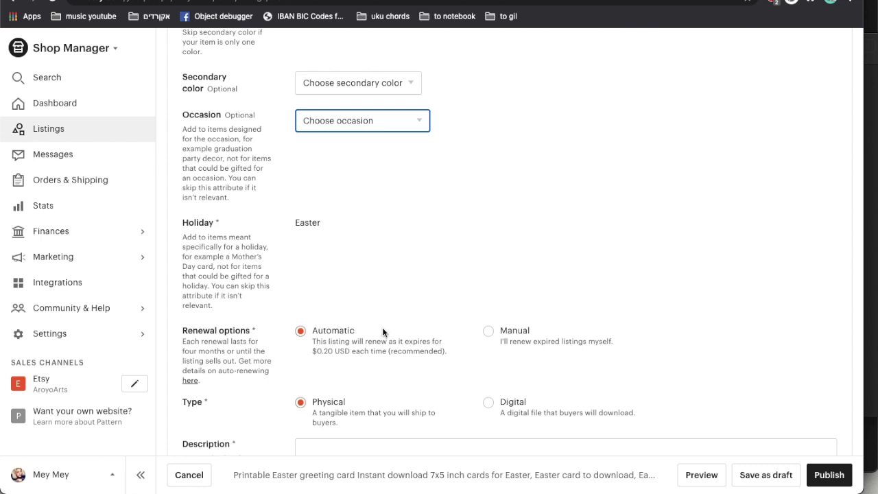
{"action": "left_click", "coordinate": [488, 332]}
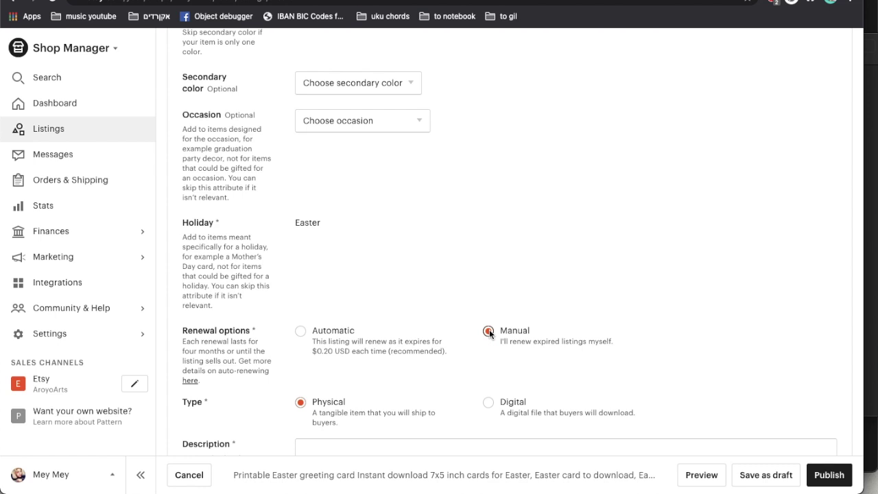
{"action": "left_click", "coordinate": [301, 332]}
{"action": "scroll", "coordinate": [439, 238], "scroll_direction": "down", "scroll_amount": 20}
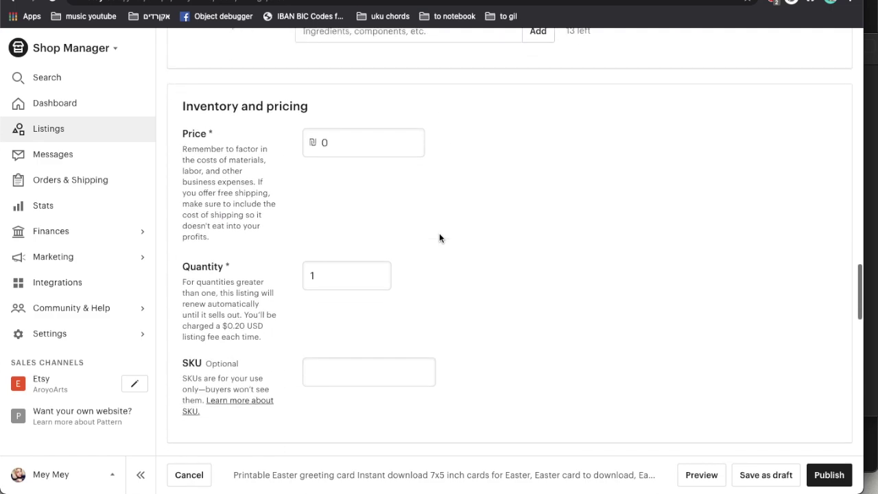
{"action": "scroll", "coordinate": [439, 238], "scroll_direction": "down", "scroll_amount": 10}
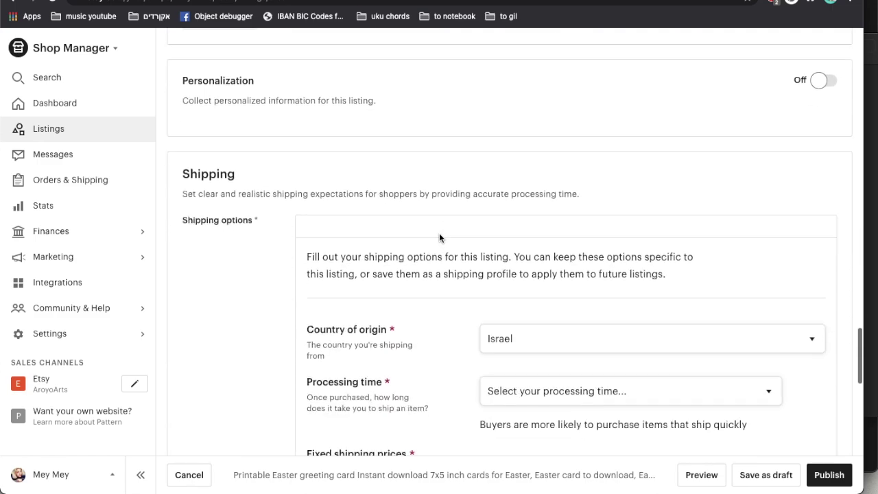
{"action": "scroll", "coordinate": [405, 323], "scroll_direction": "up", "scroll_amount": 12}
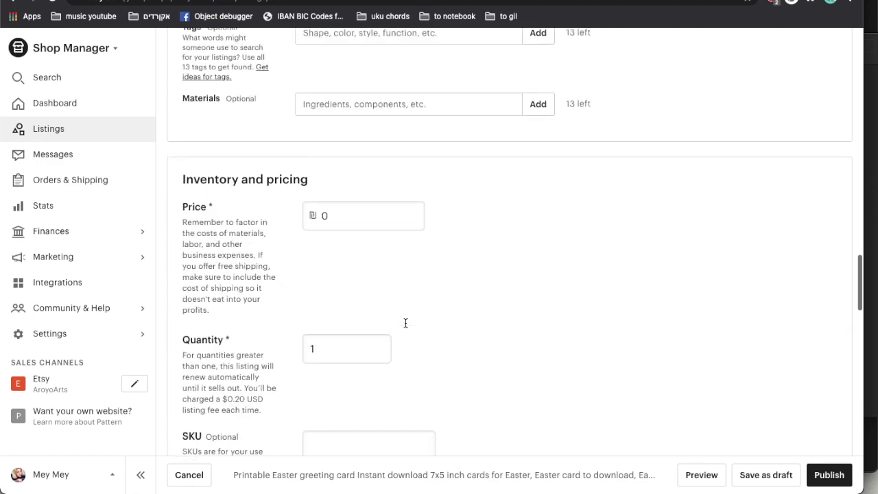
{"action": "scroll", "coordinate": [406, 323], "scroll_direction": "up", "scroll_amount": 10}
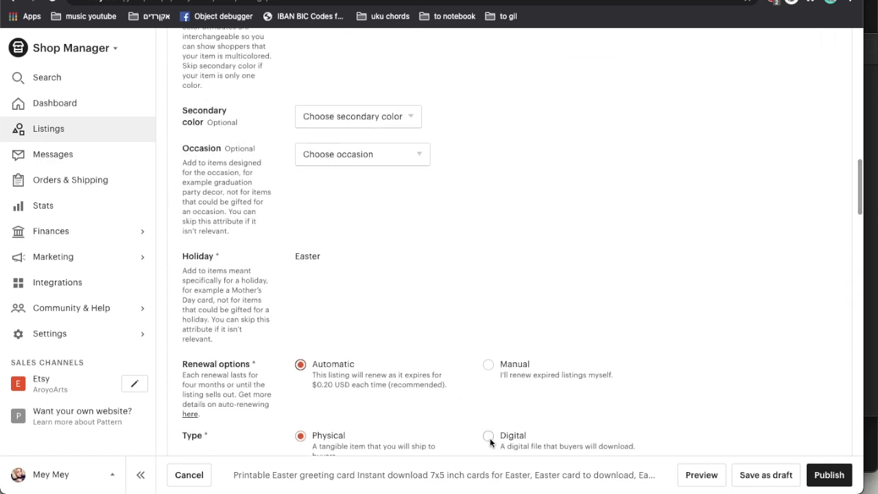
Upload "happy easter card.pdf" from the Downloads folder as the listing's digital file
{"action": "scroll", "coordinate": [474, 296], "scroll_direction": "down", "scroll_amount": 10}
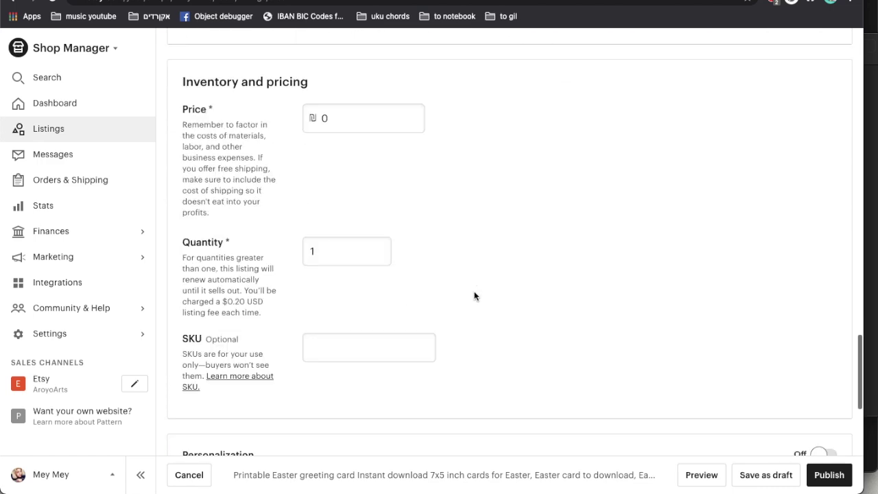
{"action": "scroll", "coordinate": [474, 295], "scroll_direction": "down", "scroll_amount": 3}
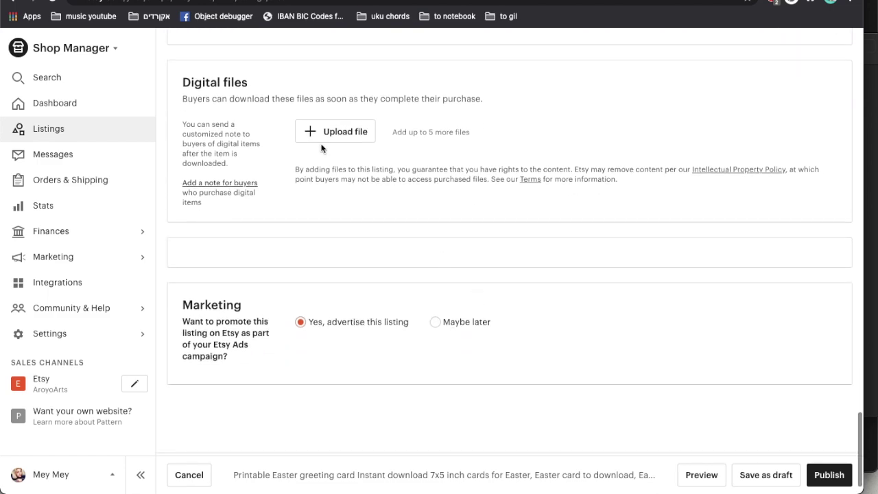
{"action": "left_click", "coordinate": [341, 132]}
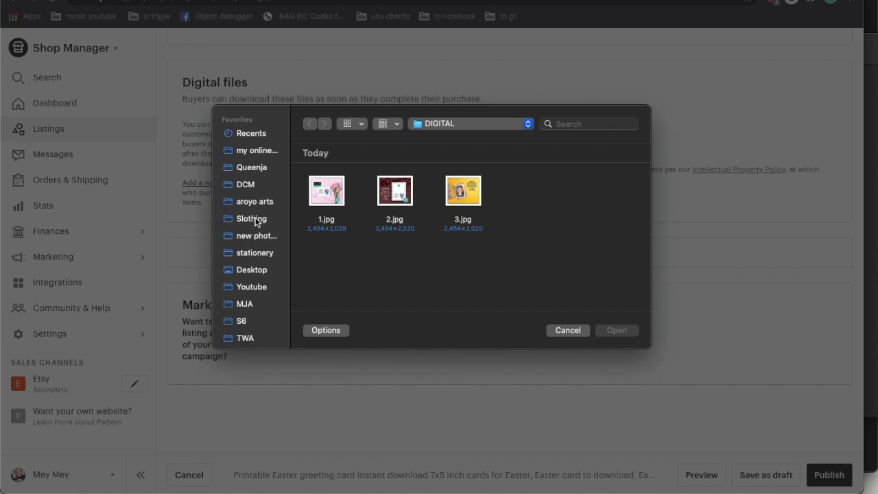
{"action": "scroll", "coordinate": [260, 290], "scroll_direction": "down", "scroll_amount": 3}
{"action": "left_click", "coordinate": [253, 272]}
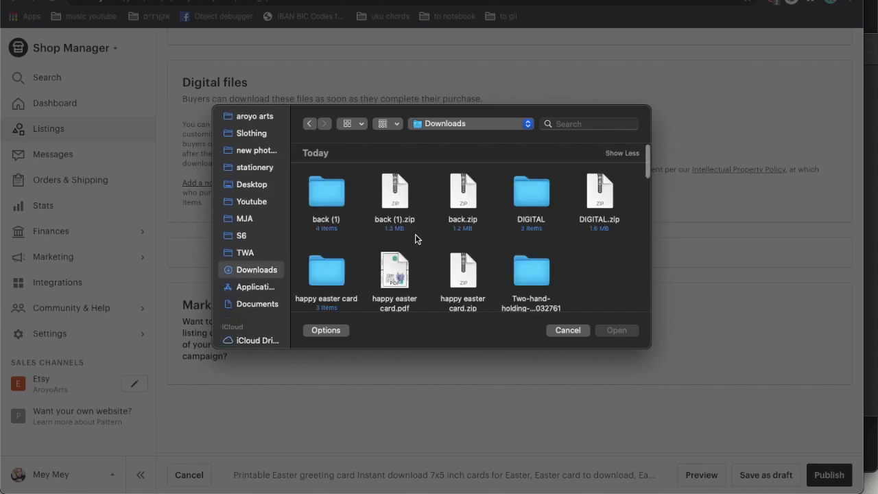
{"action": "double_click", "coordinate": [392, 271]}
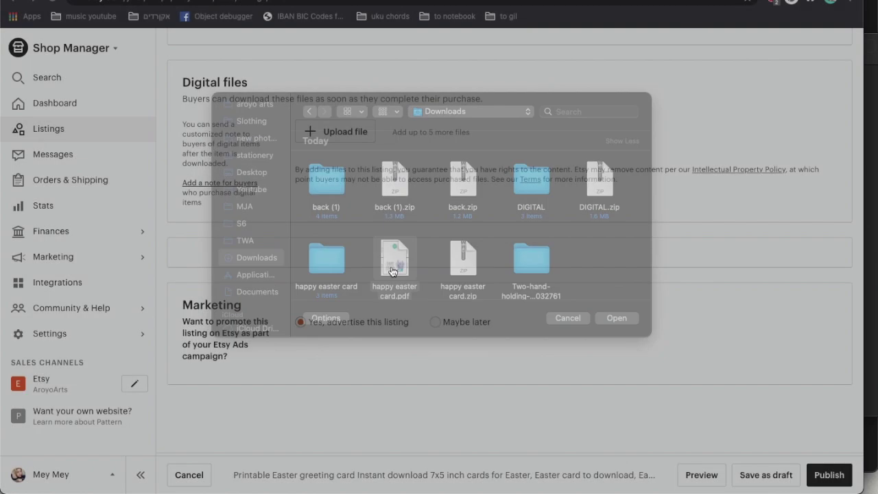
{"action": "scroll", "coordinate": [431, 311], "scroll_direction": "up", "scroll_amount": 10}
{"action": "scroll", "coordinate": [432, 310], "scroll_direction": "up", "scroll_amount": 5}
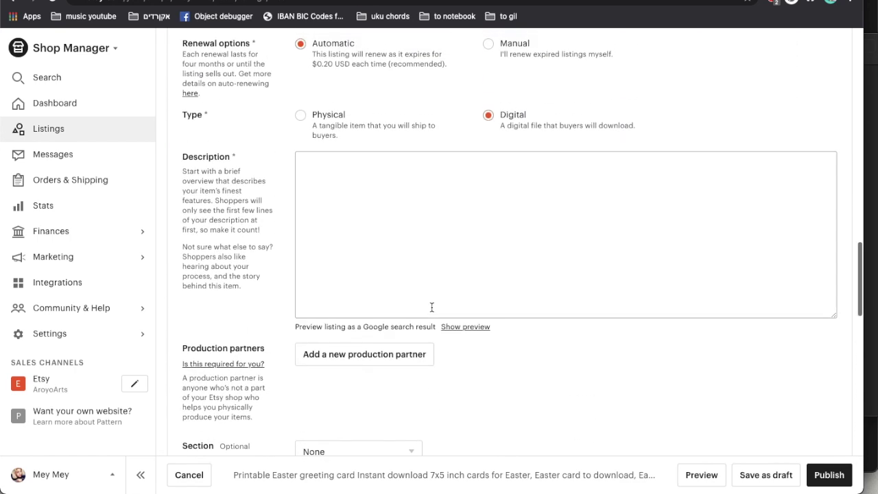
Begin the description: "Enjoy making your loved ones happy this Easter holiday- with a beautiful Easter greeting card!" and "This is a printable Easter card - which means:"
{"action": "left_click", "coordinate": [394, 350]}
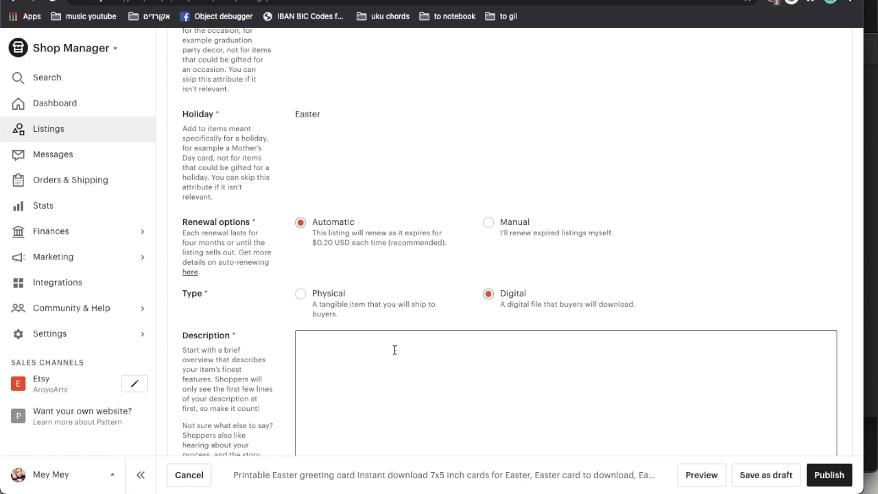
{"action": "type", "text": "Happy"}
{"action": "key", "text": "BackSpace"}
{"action": "key", "text": "BackSpace"}
{"action": "key", "text": "BackSpace"}
{"action": "key", "text": "BackSpace"}
{"action": "key", "text": "BackSpace"}
{"action": "key", "text": "BackSpace"}
{"action": "type", "text": "Enjoy making your loved one"}
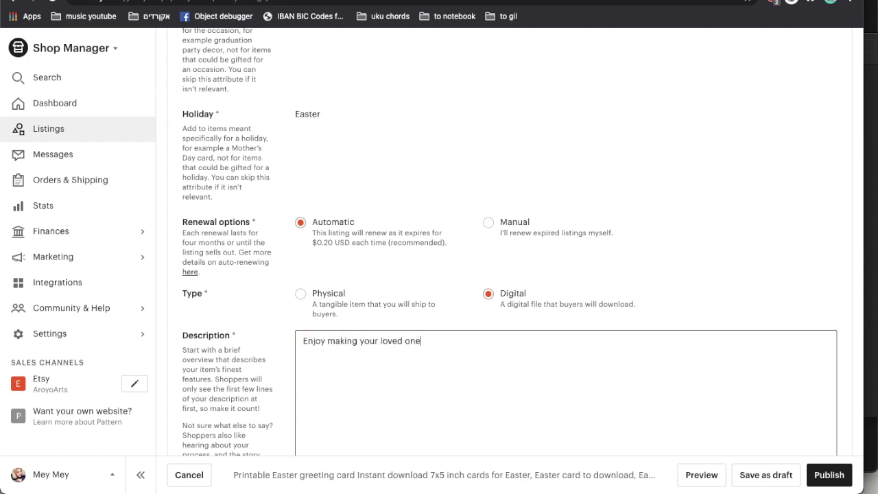
{"action": "type", "text": "s happy this Easter holiday- with a beautiful East"}
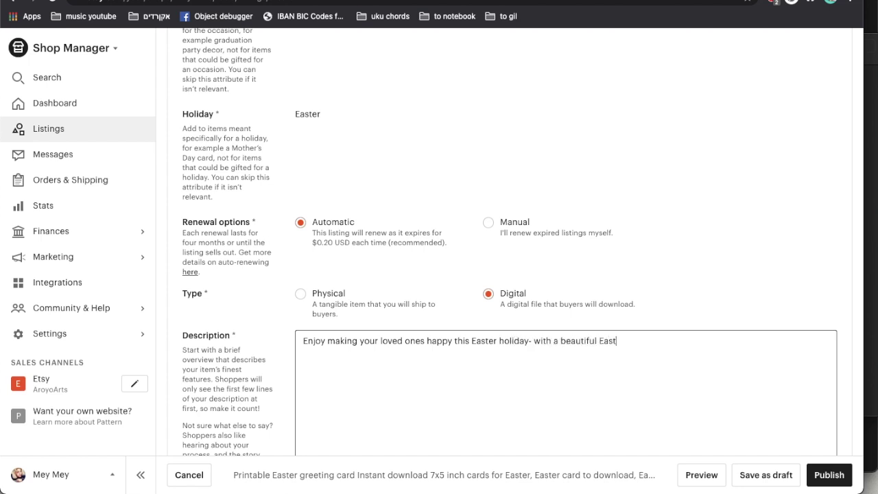
{"action": "type", "text": "er greeting card! This is a printable Easter card - which me"}
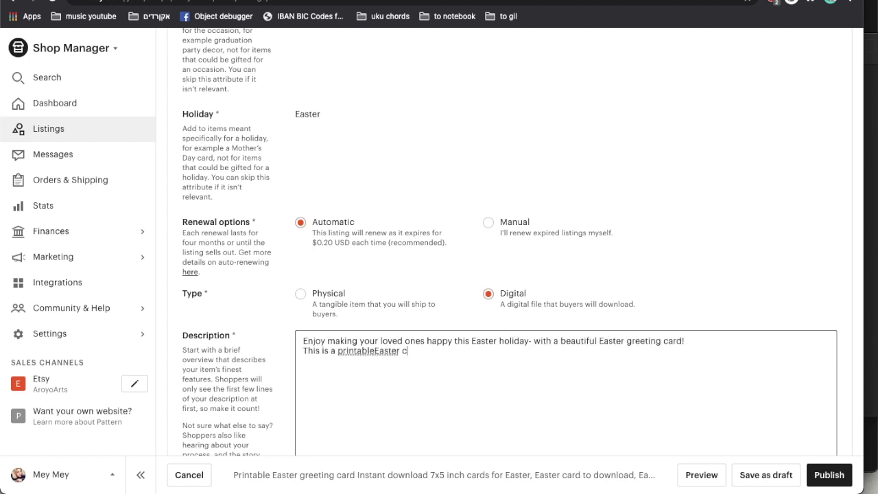
{"action": "type", "text": "ans:"}
Add the dashed lines "- No waiting for the card to arrive in the mail!" and "- No needing to order it in bulks"
{"action": "key", "text": "Return"}
{"action": "type", "text": "- No waiting "}
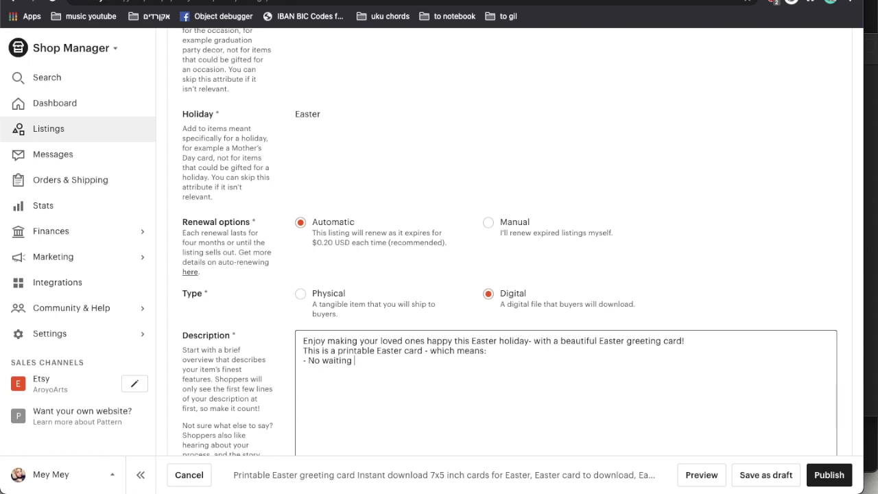
{"action": "type", "text": "for the card to arrive in the mail!"}
{"action": "key", "text": "Return"}
{"action": "type", "text": "- No need"}
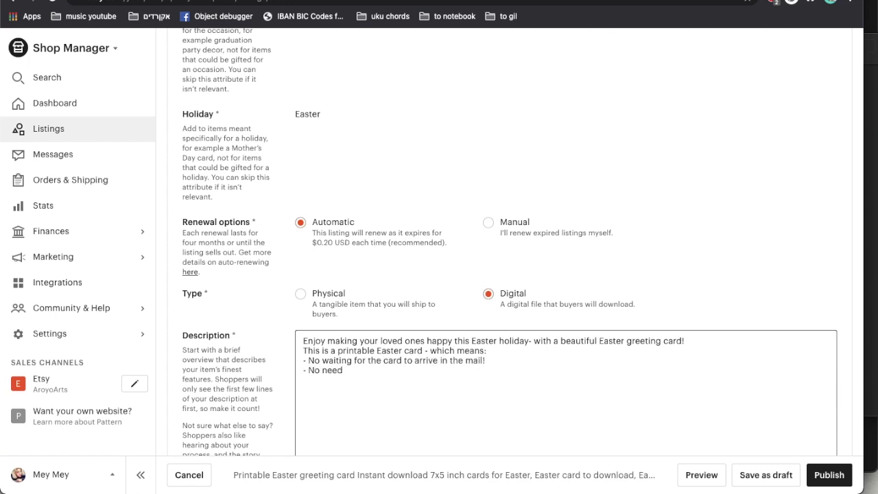
{"action": "type", "text": "ing to order it in bulks"}
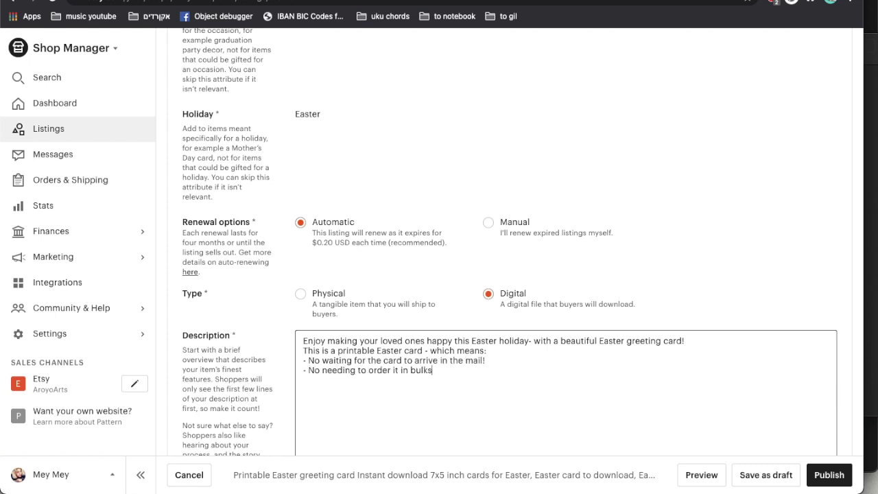
Add the line "- Once you purchase it you'll get to download the file & print it at home as many times as you want!"
{"action": "key", "text": "Return"}
{"action": "type", "text": "- Once you purchase it you'll "}
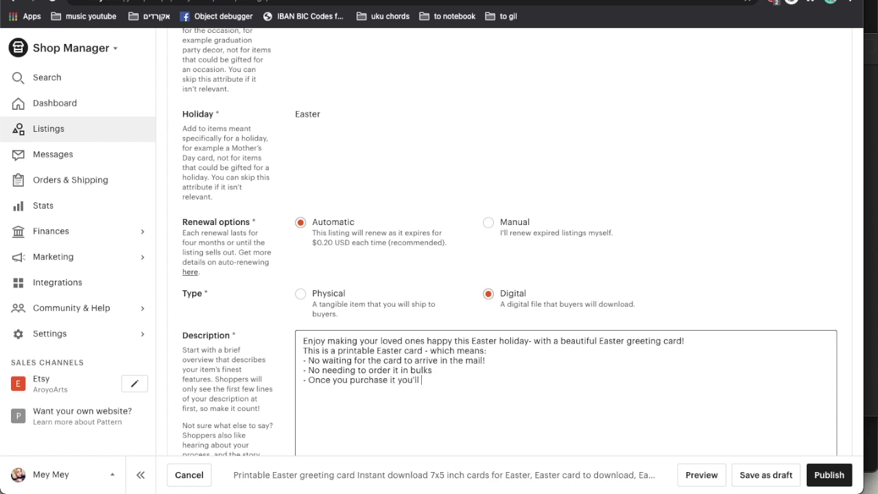
{"action": "type", "text": "get to download the file & print it at home as many"}
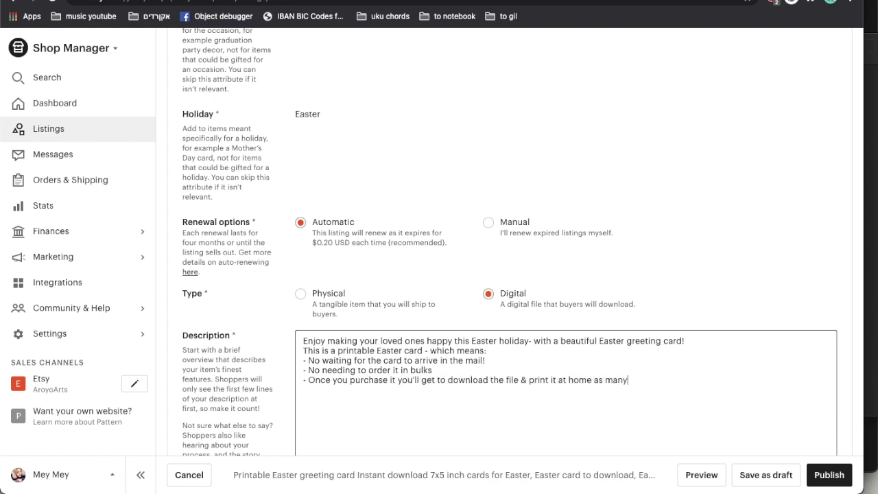
{"action": "type", "text": " times as you want!"}
Add a "WHAT YOU'LL BE GETTING:" section with the lines "This listing includes 1 PDF file" and "US Letter size 11x8.5 inches"
{"action": "key", "text": "Return"}
{"action": "key", "text": "Return"}
{"action": "type", "text": "WHAT YOU"}
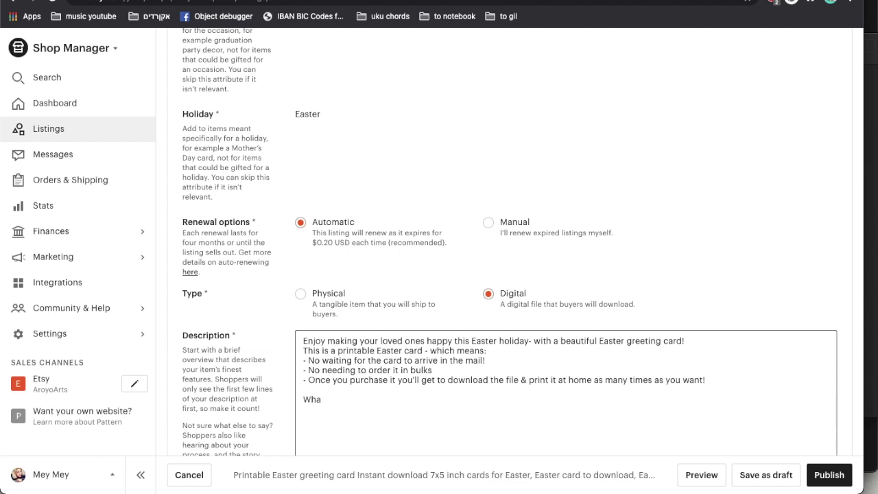
{"action": "type", "text": "'LL BE GETTING:"}
{"action": "key", "text": "Return"}
{"action": "type", "text": "This listing include"}
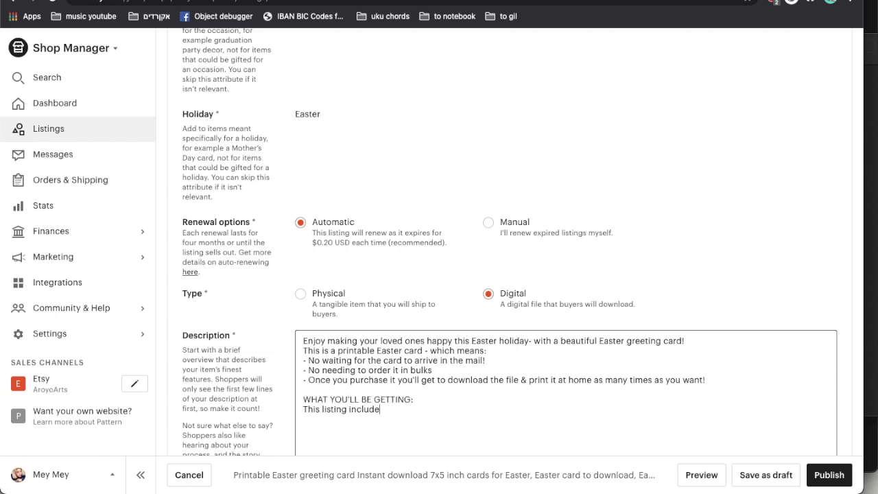
{"action": "type", "text": "s 1 PDF file"}
{"action": "key", "text": "Return"}
{"action": "type", "text": "US Letter size "}
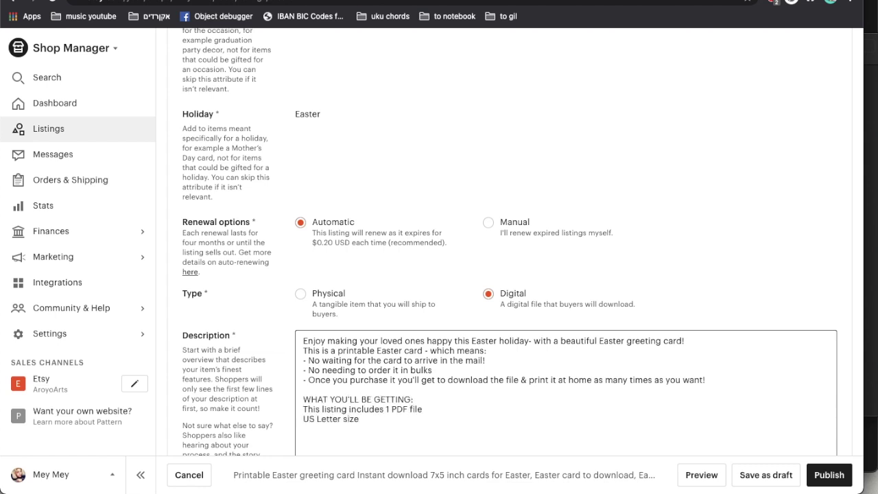
{"action": "type", "text": "11x8.5 inches"}
{"action": "key", "text": "Return"}
{"action": "type", "text": "That when down"}
{"action": "key", "text": "BackSpace"}
{"action": "key", "text": "BackSpace"}
{"action": "key", "text": "BackSpace"}
{"action": "key", "text": "BackSpace"}
{"action": "key", "text": "BackSpace"}
{"action": "key", "text": "BackSpace"}
{"action": "key", "text": "BackSpace"}
{"action": "key", "text": "BackSpace"}
{"action": "key", "text": "BackSpace"}
{"action": "key", "text": "BackSpace"}
{"action": "key", "text": "BackSpace"}
{"action": "key", "text": "BackSpace"}
{"action": "key", "text": "BackSpace"}
{"action": "key", "text": "BackSpace"}
Start a new paragraph with "Once you download the PDF you'll see it just like it is in the 2nd photo"
{"action": "key", "text": "Return"}
{"action": "type", "text": "Once you download the card"}
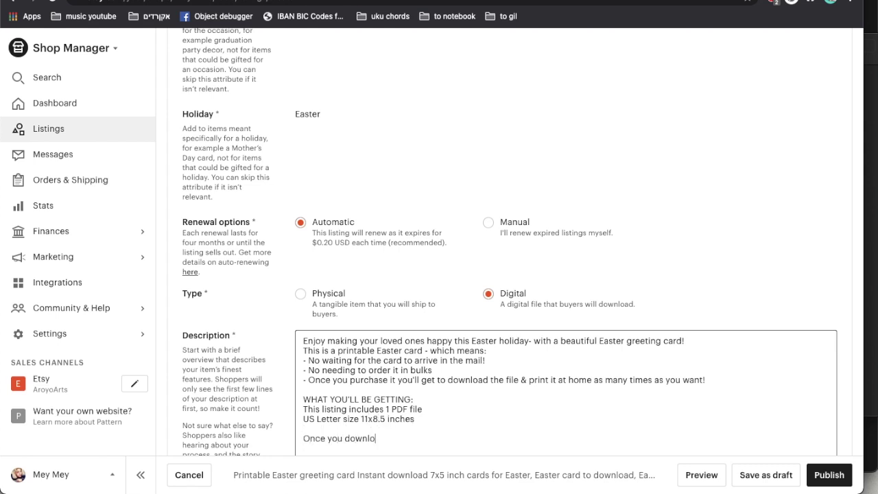
{"action": "key", "text": "BackSpace"}
{"action": "key", "text": "BackSpace"}
{"action": "key", "text": "BackSpace"}
{"action": "key", "text": "BackSpace"}
{"action": "type", "text": "PDF you'll see "}
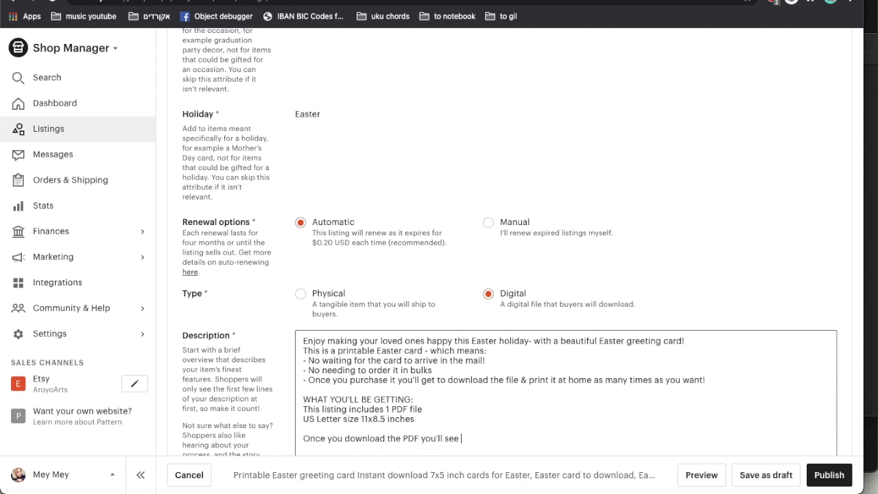
{"action": "type", "text": "it just like it is in the 2nd photo"}
Add the lines "Print it out", "Cut it" and "& Fold it in the middle for the perfect 7x5 inch foldable greeting card!"
{"action": "key", "text": "Return"}
{"action": "type", "text": "Print it out"}
{"action": "key", "text": "Return"}
{"action": "type", "text": "Cut it"}
{"action": "key", "text": "Return"}
{"action": "type", "text": "& Fold"}
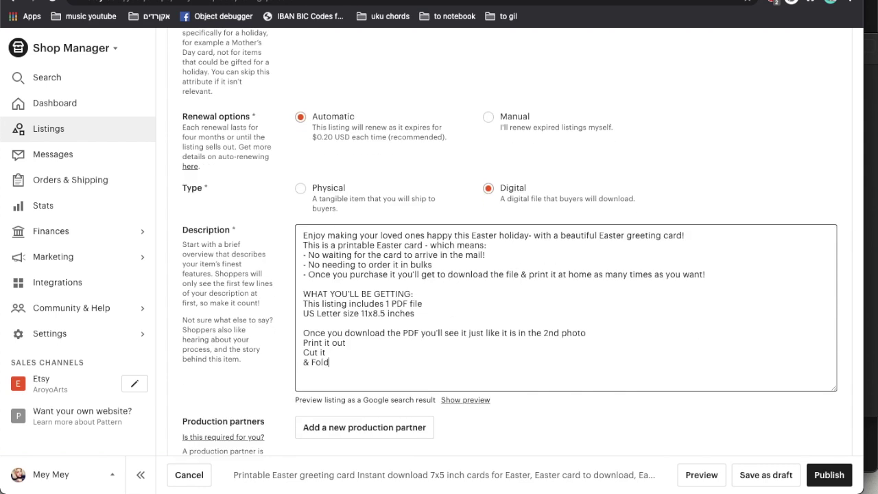
{"action": "type", "text": " it in the middle for the perfect 7x5 inch foldable greeting card!"}
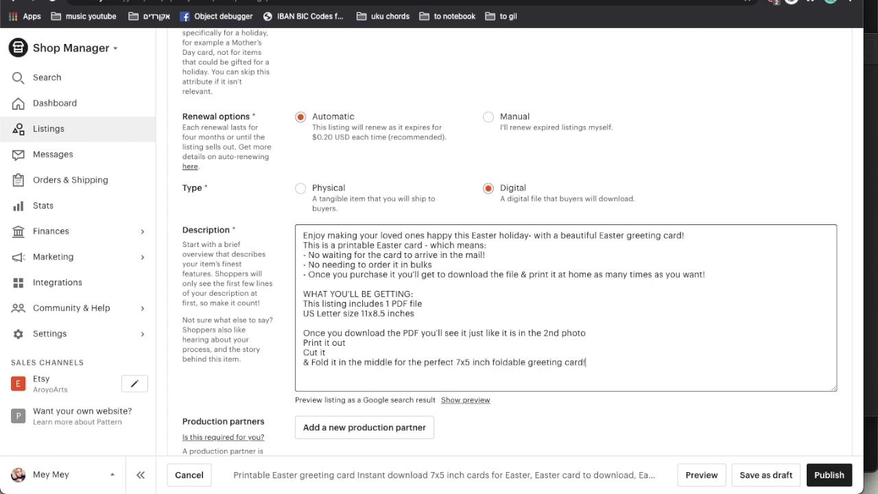
Add "The front of the card will feature the floral greeting design" and "While you have a blank interior for your own greetings & Easter wishes!"
{"action": "key", "text": "Return"}
{"action": "type", "text": "The front of the card w"}
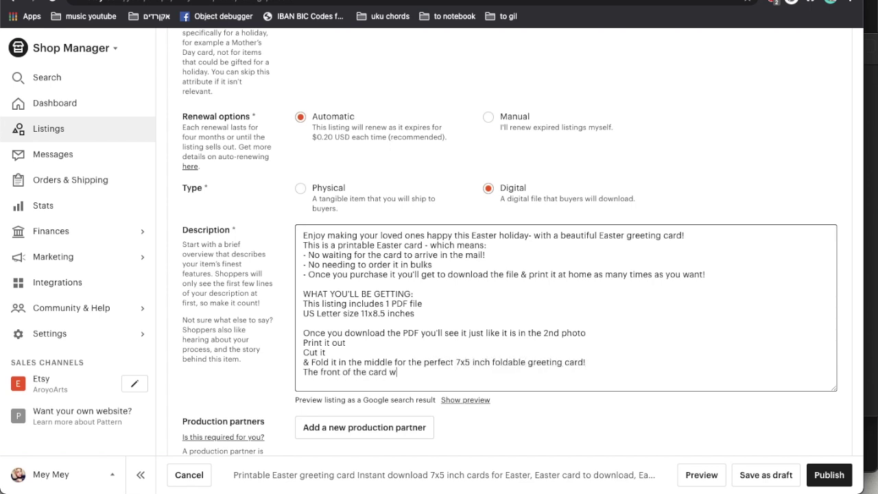
{"action": "type", "text": "ill feature the floral greeting design"}
{"action": "key", "text": "Return"}
{"action": "type", "text": "While you have a blank interior for your o"}
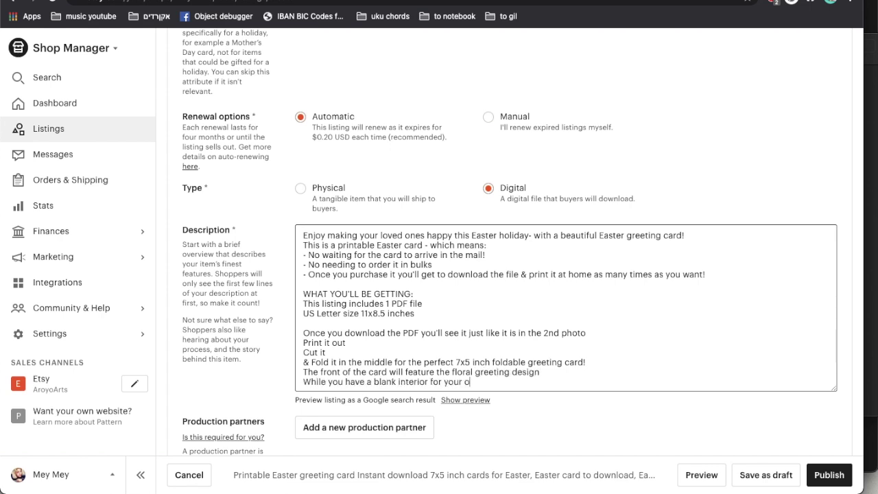
{"action": "type", "text": "wn greetings & Easter wishes!"}
Add a separate notice reading "THIS IS AN INSTANT DOWNLOAD ITEM" and "NO PHYSICAL CARD WILL BE SHIPPED TO YOU!"
{"action": "key", "text": "Return"}
{"action": "key", "text": "Return"}
{"action": "type", "text": "THIS IS AN INSTANT DOWNLOAD ITEM"}
{"action": "key", "text": "Return"}
{"action": "type", "text": "N"}
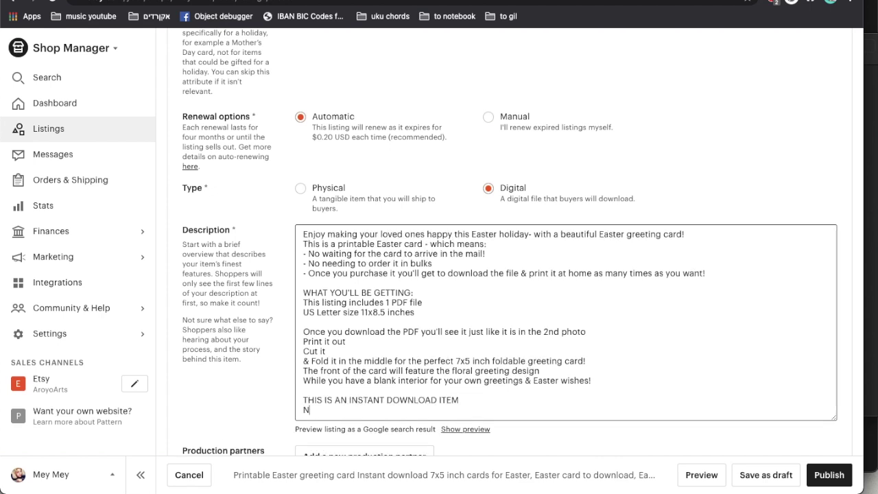
{"action": "type", "text": "O PHYSICAL CARD WILL BE SHIPPED TO YOU!"}
Add a new paragraph reading "You can print this Easter card on a simple paper, or card stock- for a bulkier look!"
{"action": "key", "text": "Return"}
{"action": "key", "text": "Return"}
{"action": "type", "text": "Yo"}
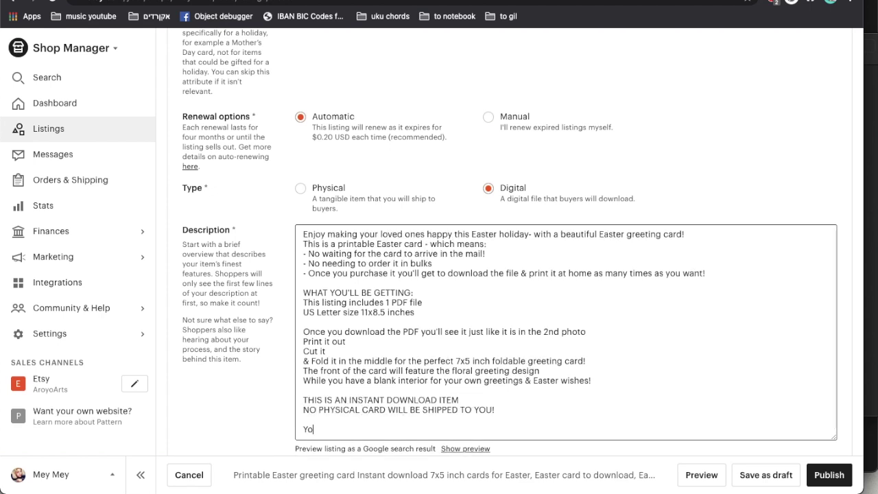
{"action": "type", "text": "u can print this Easter card on a simple paper,"}
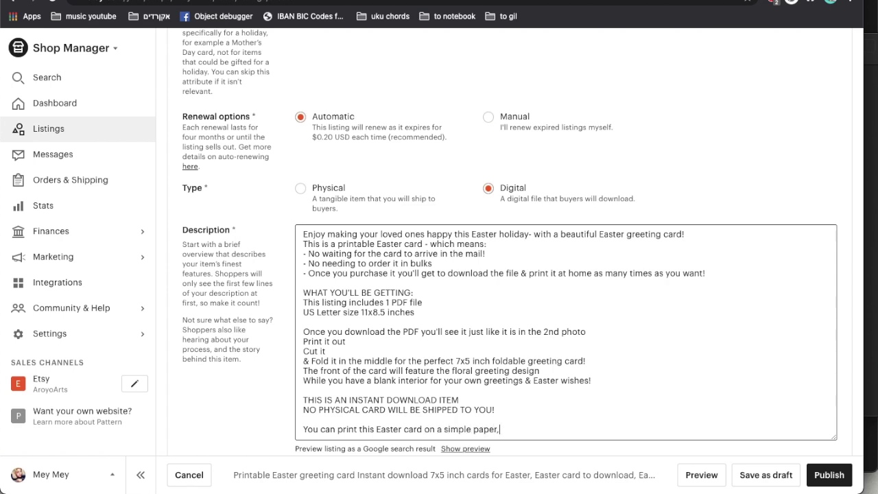
{"action": "type", "text": " or card stock- for a bulkier look!"}
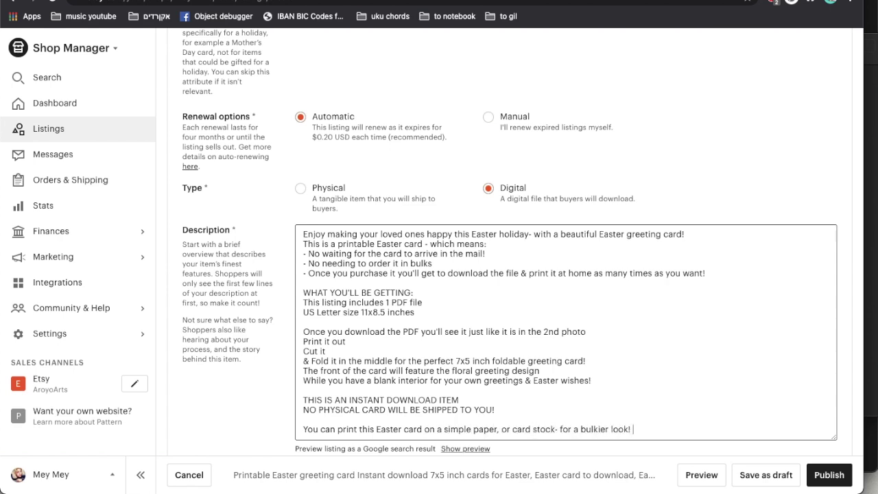
Add a line below it saying the card can also just be cut in half for a 7x5 flat card
{"action": "key", "text": "Return"}
{"action": "type", "text": "You can also just cut it in helf for a "}
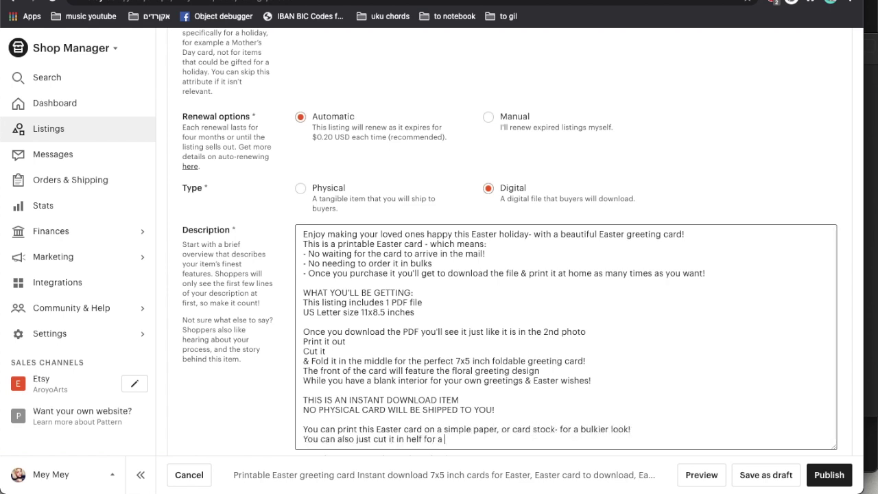
{"action": "type", "text": "7x5 flat card!"}
Add a separate line reading "Check my shop for more unique greeting cards at : WRITE DOWN YOUR SHOP'S LINK!!!!"
{"action": "key", "text": "Return"}
{"action": "key", "text": "Return"}
{"action": "type", "text": "Che"}
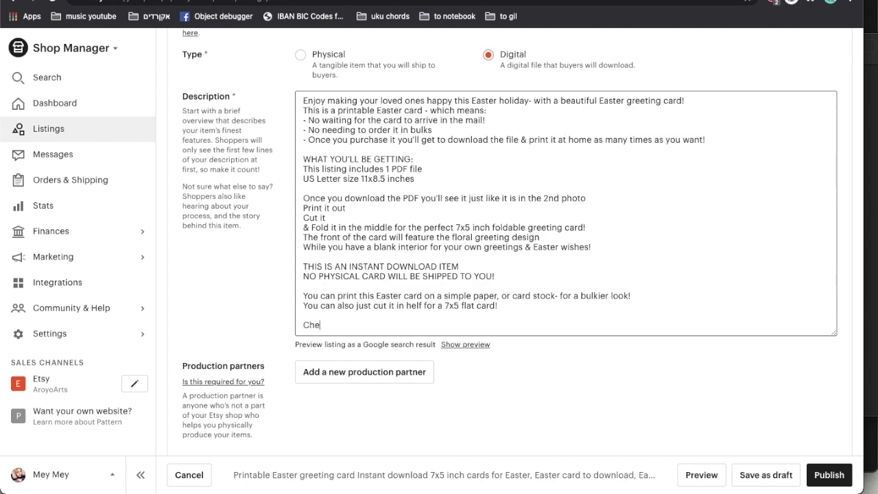
{"action": "type", "text": "ck my shop for more unique greeting cards at : W"}
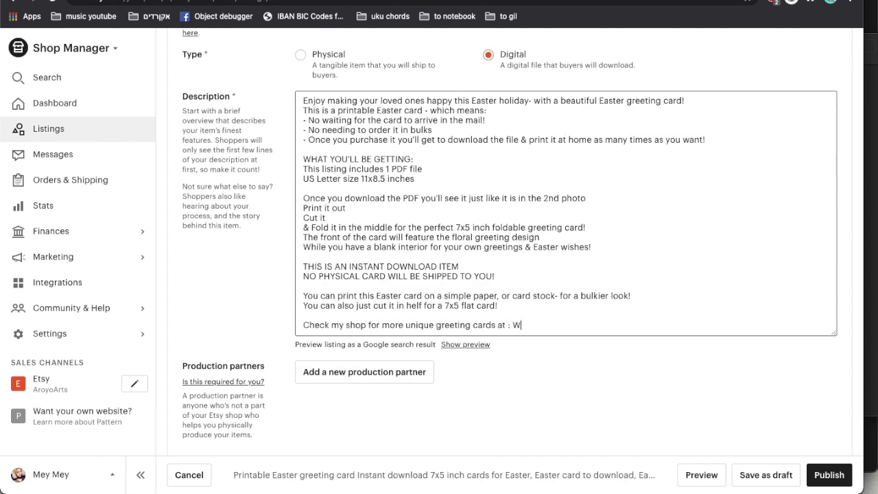
{"action": "type", "text": "RITE DOWN YOUR SHOP'S LINK!!!!"}
Add the closing line "Thank you for checking out my printable Happy Easter card" after a blank line
{"action": "key", "text": "Return"}
{"action": "key", "text": "Return"}
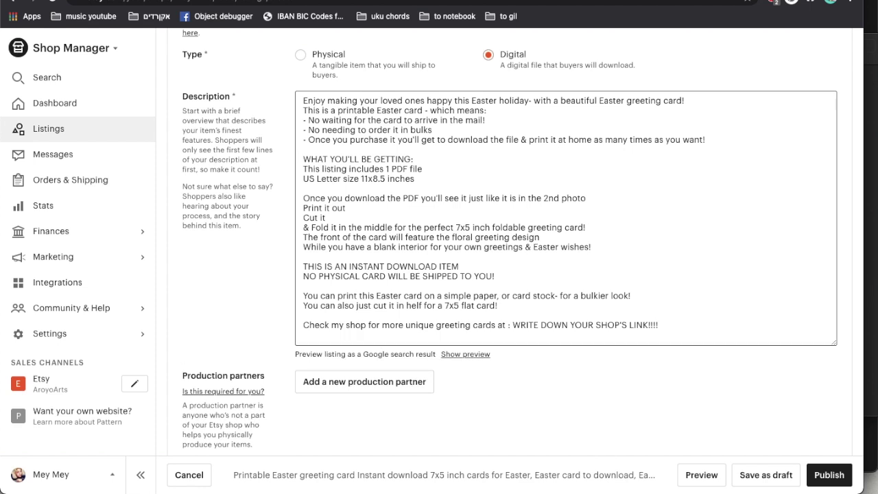
{"action": "type", "text": "Thank you for checking out my printable Happy Easter card"}
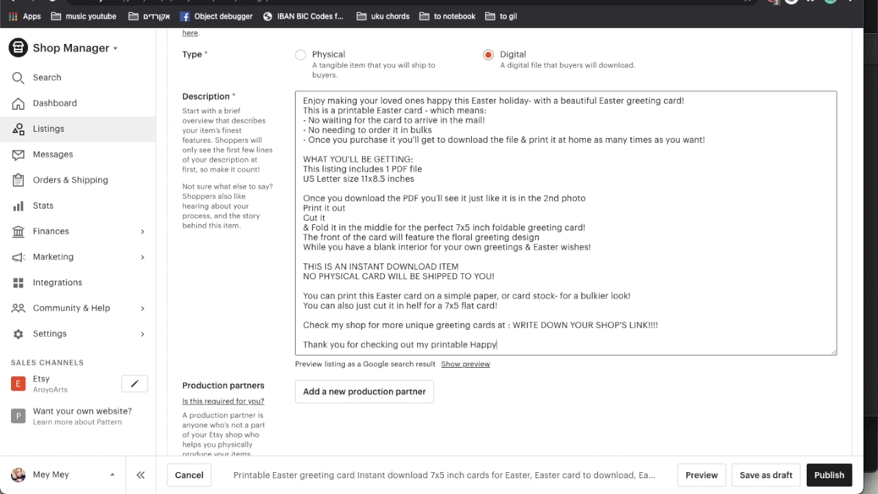
Add "I wish you & your families a beautiful spring!" and sign off the description with "Love," and the seller's first name
{"action": "key", "text": "Return"}
{"action": "type", "text": "I h"}
{"action": "key", "text": "BackSpace"}
{"action": "key", "text": "BackSpace"}
{"action": "key", "text": "BackSpace"}
{"action": "type", "text": "I wish you &"}
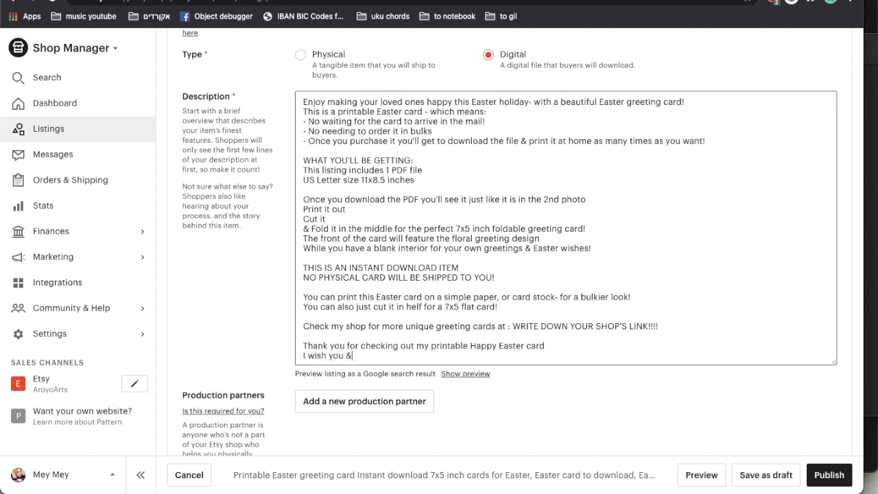
{"action": "type", "text": " your families a beautiful spring!"}
{"action": "key", "text": "Return"}
{"action": "key", "text": "Return"}
{"action": "type", "text": "Love, Mey!"}
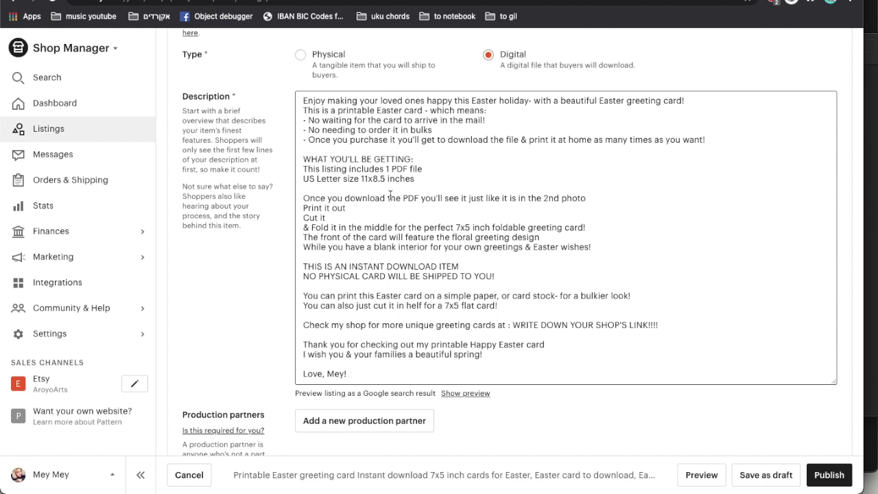
Proofread the description and correct the misspelled "helf" to "half" in the 7x5 flat card line
{"action": "scroll", "coordinate": [500, 200], "scroll_direction": "up", "scroll_amount": 1}
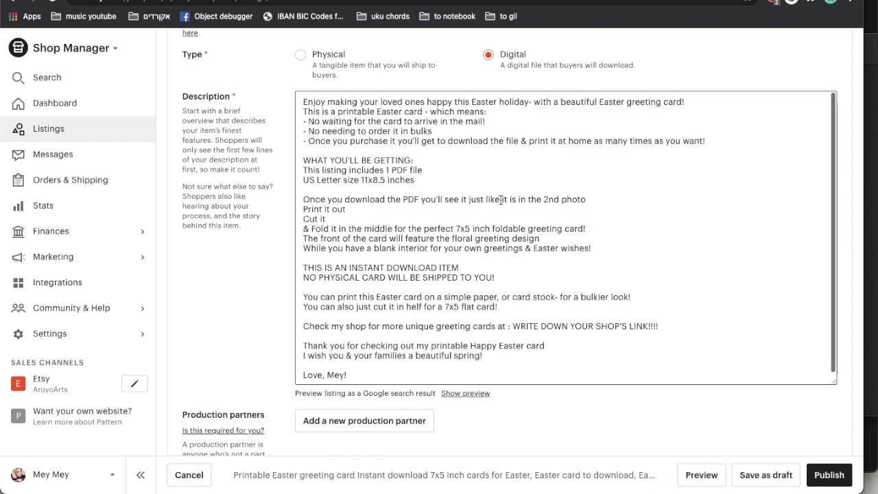
{"action": "scroll", "coordinate": [500, 200], "scroll_direction": "up", "scroll_amount": 15}
{"action": "scroll", "coordinate": [500, 204], "scroll_direction": "down", "scroll_amount": 15}
{"action": "scroll", "coordinate": [467, 373], "scroll_direction": "down", "scroll_amount": 1}
{"action": "scroll", "coordinate": [470, 294], "scroll_direction": "down", "scroll_amount": 4}
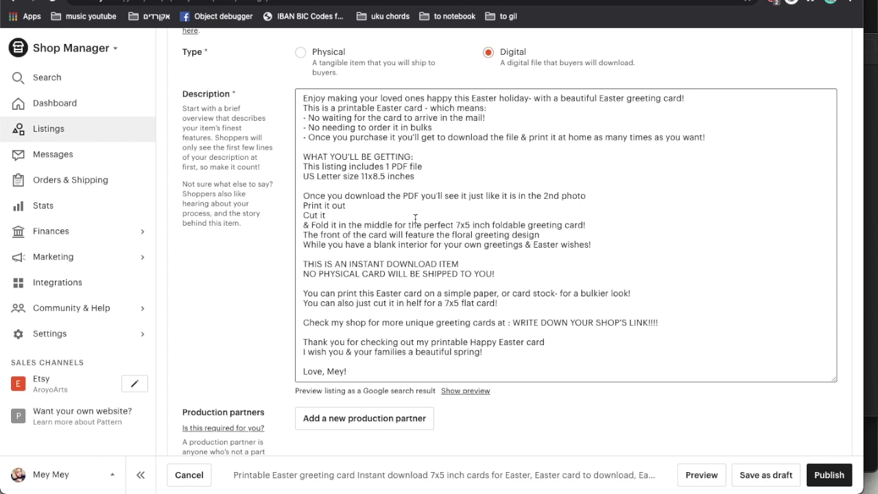
{"action": "scroll", "coordinate": [415, 218], "scroll_direction": "down", "scroll_amount": 1}
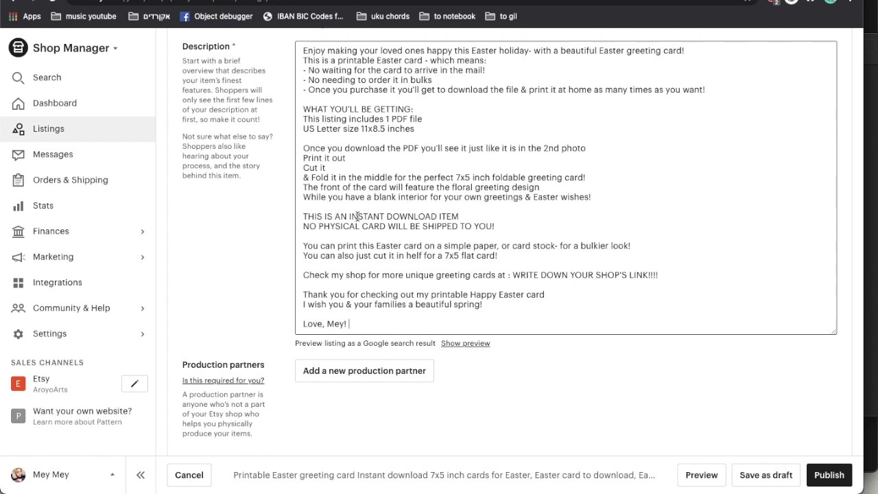
{"action": "left_click", "coordinate": [416, 255]}
{"action": "left_click", "coordinate": [513, 294]}
Assign the listing to the existing Easter Cards shop section
{"action": "scroll", "coordinate": [494, 175], "scroll_direction": "down", "scroll_amount": 3}
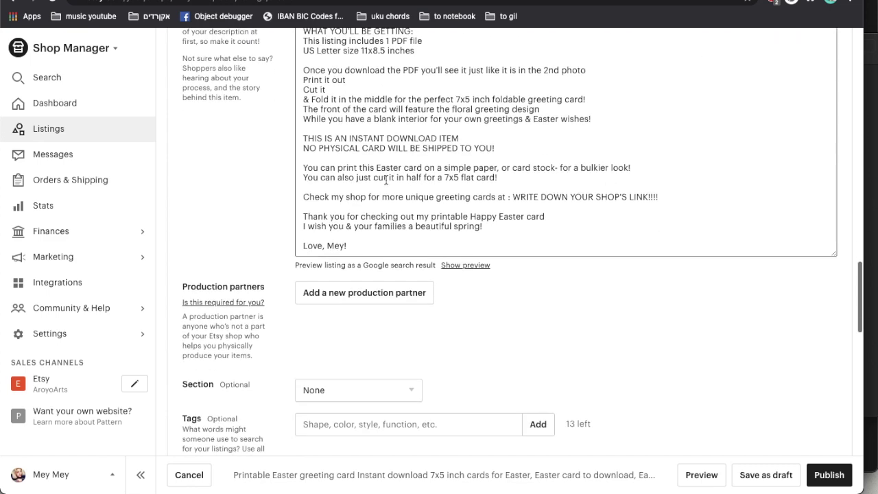
{"action": "scroll", "coordinate": [494, 175], "scroll_direction": "up", "scroll_amount": 4}
{"action": "scroll", "coordinate": [493, 174], "scroll_direction": "down", "scroll_amount": 5}
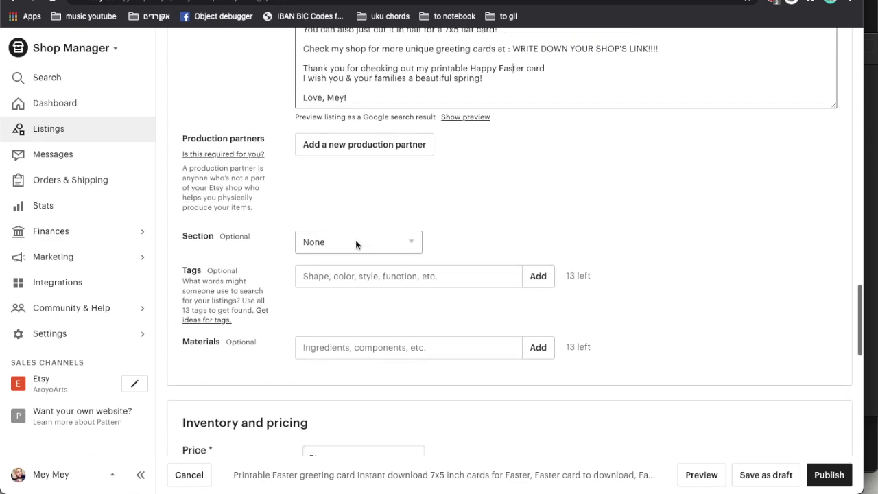
{"action": "left_click", "coordinate": [350, 247]}
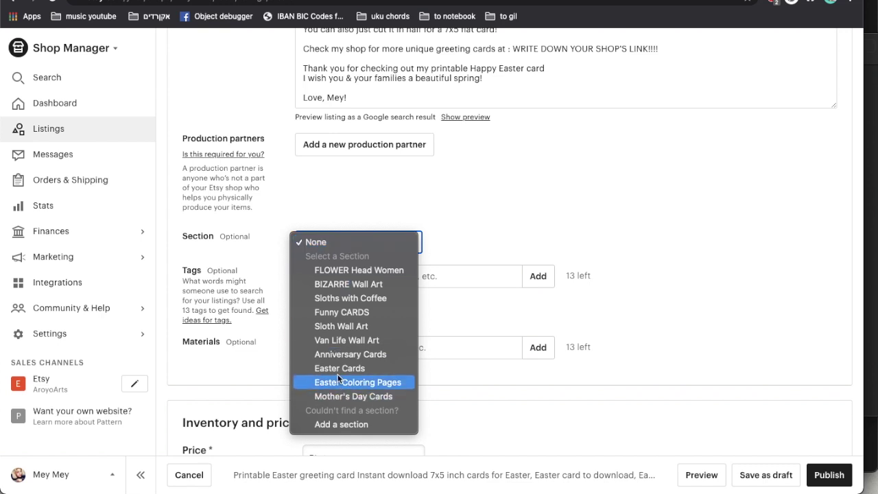
{"action": "left_click", "coordinate": [338, 423]}
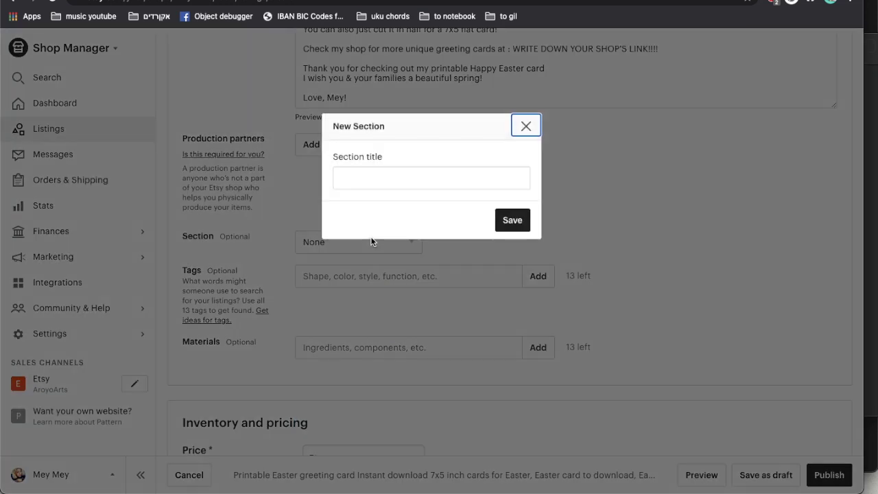
{"action": "left_click", "coordinate": [525, 126]}
{"action": "left_click", "coordinate": [332, 274]}
{"action": "left_click", "coordinate": [336, 397]}
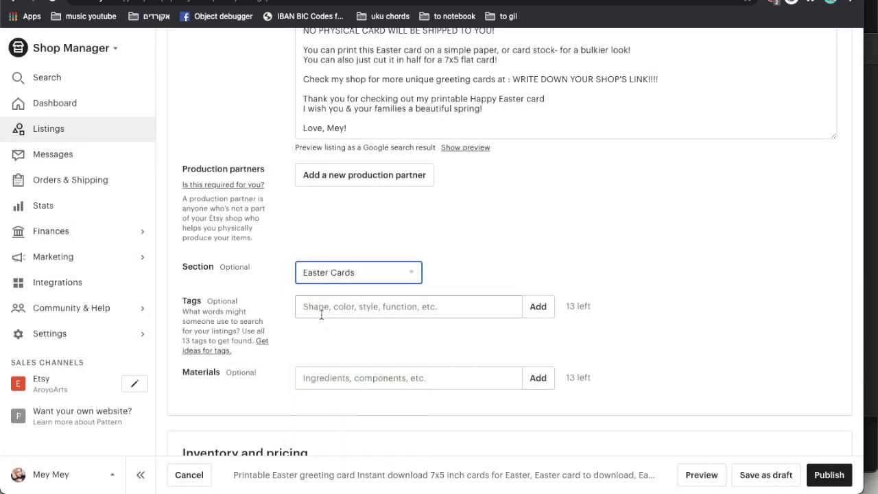
Add the tags "Easter card", "Happy Easter Card" and "Printable card" to the listing
{"action": "left_click", "coordinate": [319, 310]}
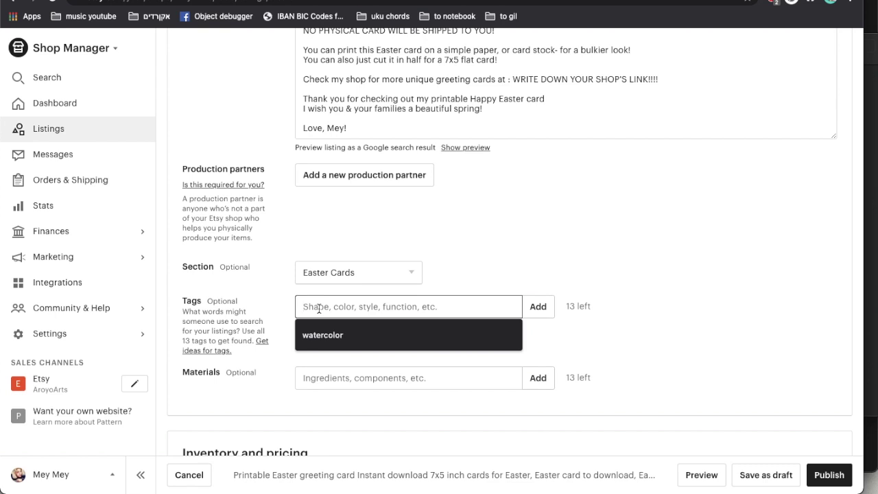
{"action": "type", "text": "Easter card"}
{"action": "key", "text": "Return"}
{"action": "type", "text": "Happy "}
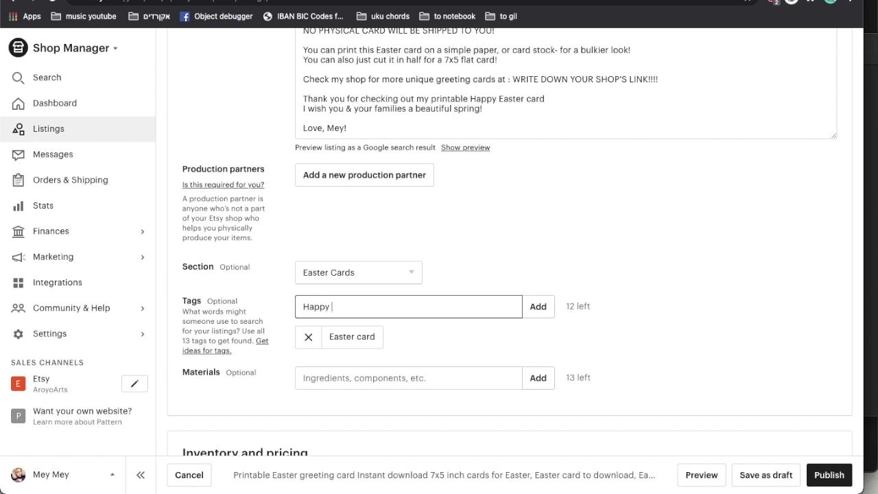
{"action": "type", "text": "Easter Card"}
{"action": "key", "text": "Return"}
{"action": "type", "text": "Printable card"}
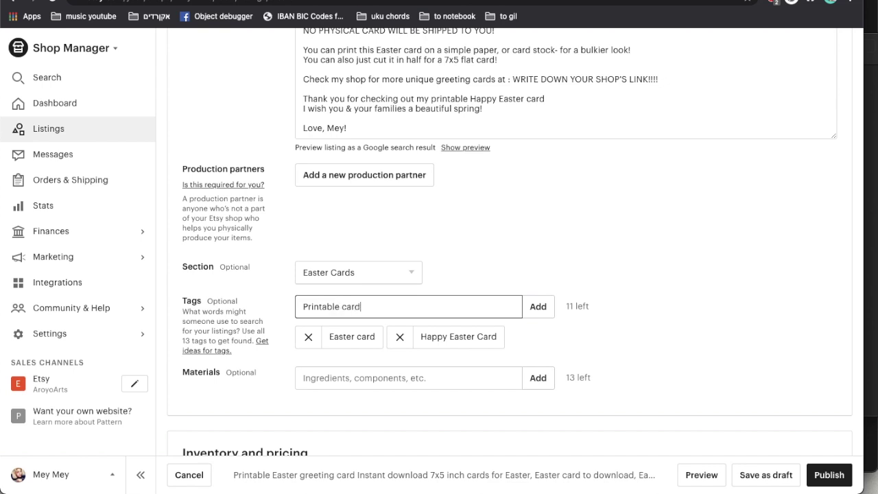
{"action": "key", "text": "Return"}
Add the tags "foldable card", "7x5 inch card" and "instant download"
{"action": "type", "text": "f"}
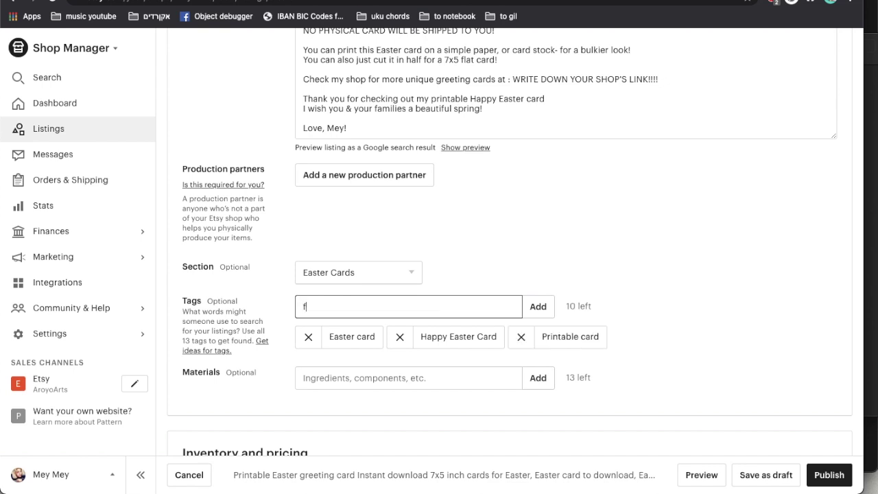
{"action": "type", "text": "oldable card"}
{"action": "key", "text": "Return"}
{"action": "type", "text": "7x5 inch card"}
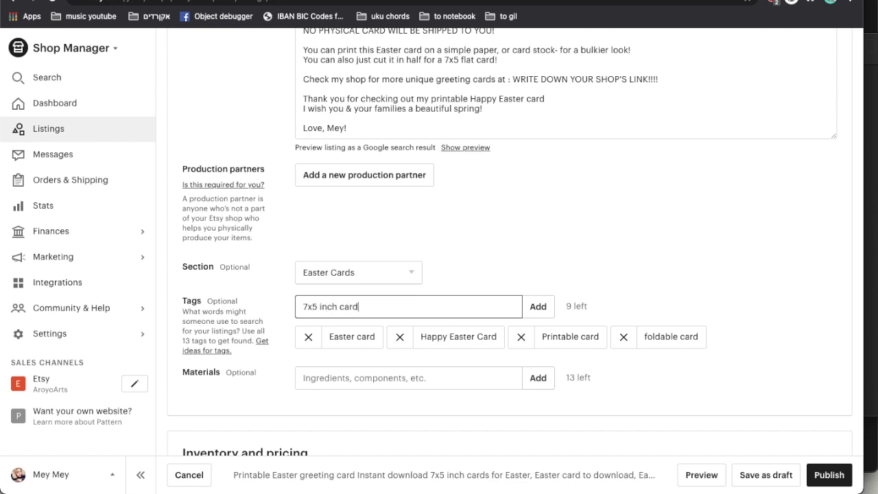
{"action": "key", "text": "Return"}
{"action": "type", "text": "instan"}
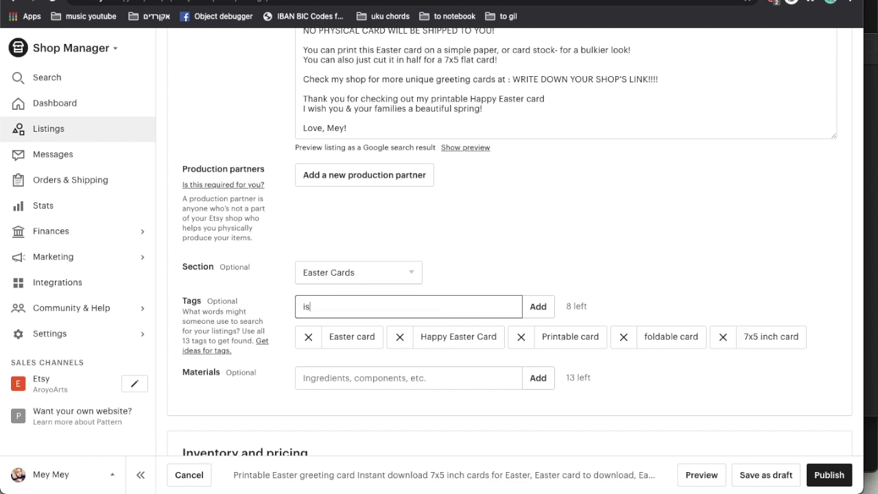
{"action": "type", "text": "t download"}
{"action": "key", "text": "Return"}
Add the tags "Floral card", "spring easter", "Easter flowers" and "Easter gift card"
{"action": "type", "text": "happy e"}
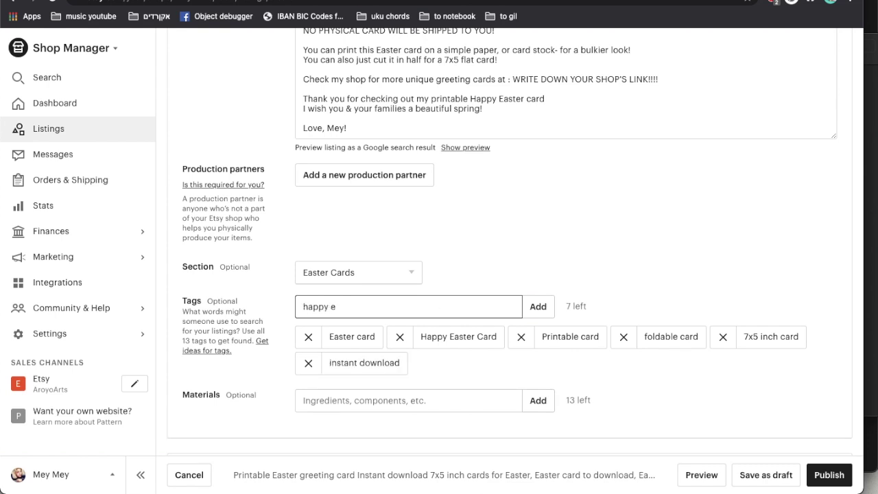
{"action": "key", "text": "super+a"}
{"action": "type", "text": "Floral card"}
{"action": "key", "text": "Return"}
{"action": "type", "text": "s"}
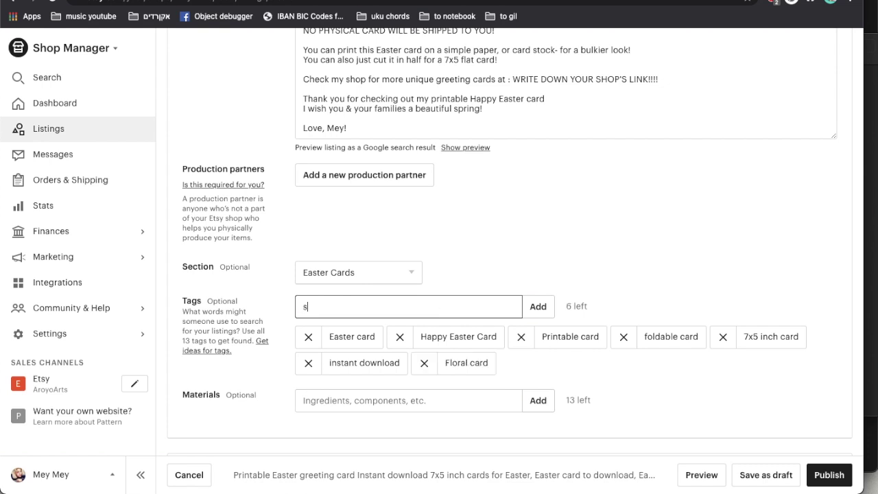
{"action": "type", "text": "pring easter"}
{"action": "key", "text": "Return"}
{"action": "type", "text": "Easter flowers"}
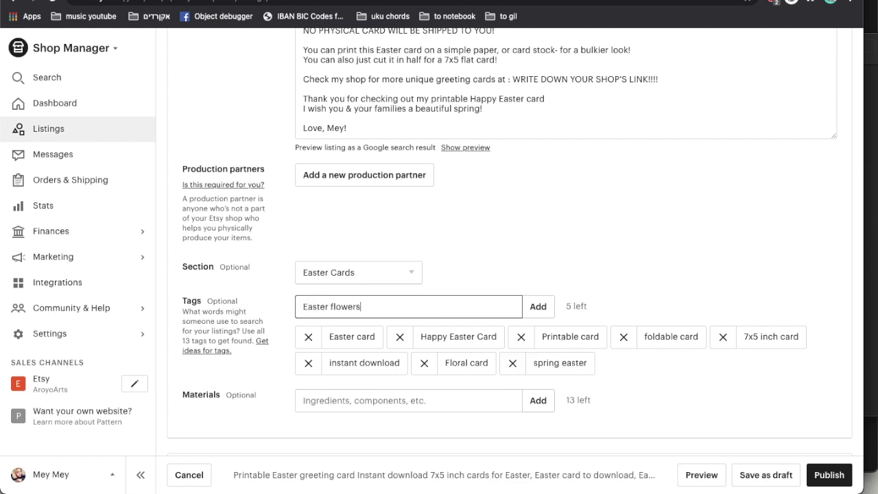
{"action": "key", "text": "Return"}
{"action": "type", "text": "Easter gift card"}
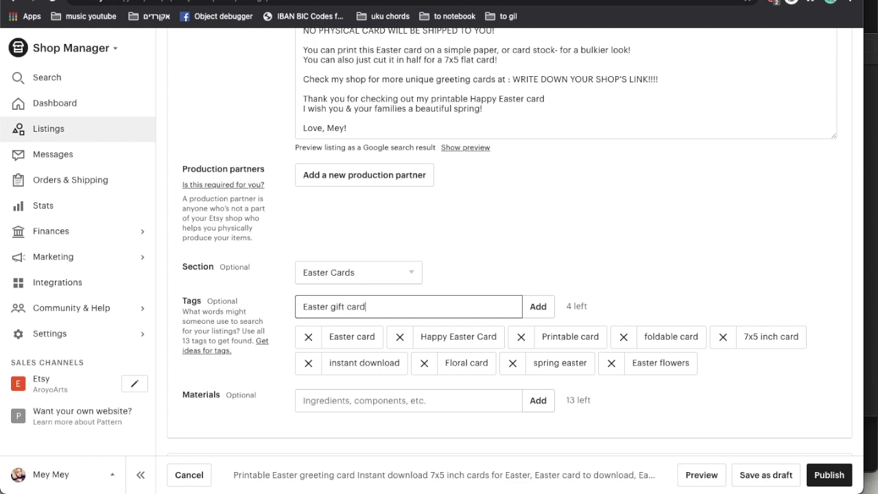
{"action": "key", "text": "Return"}
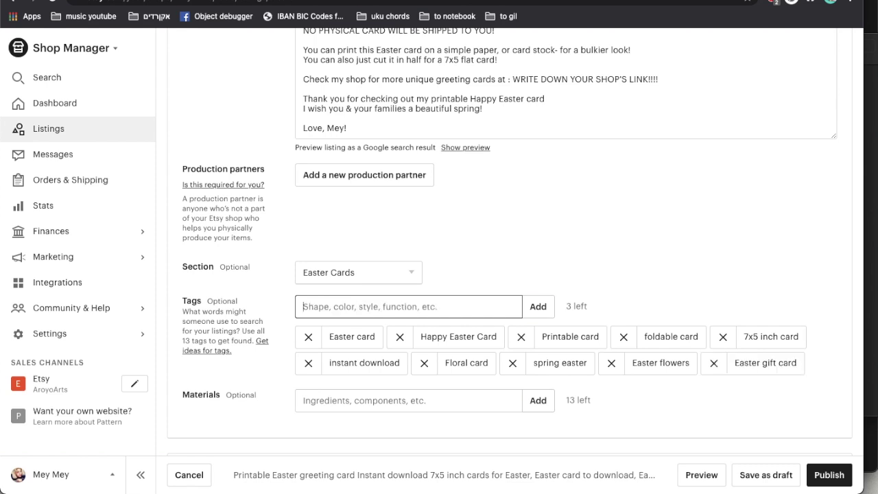
Add the tags "Cards for Easter" and "Card for Easter"
{"action": "type", "text": "Cards fo"}
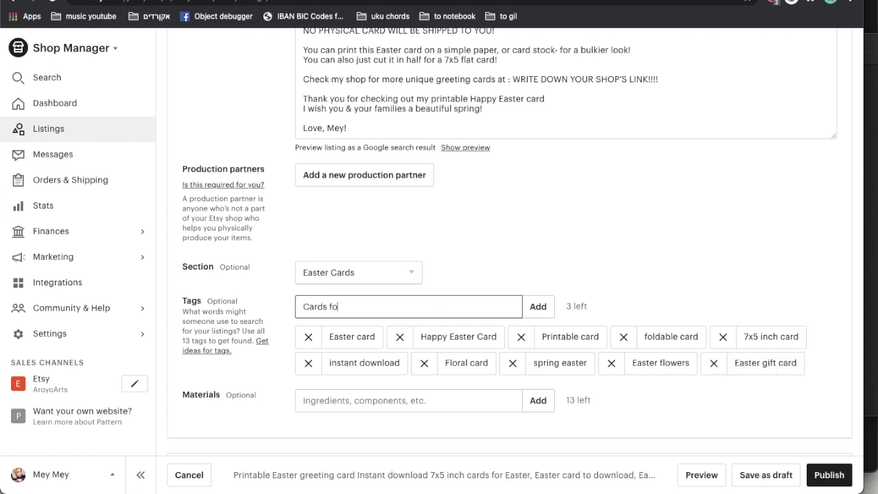
{"action": "type", "text": "r Easter"}
{"action": "key", "text": "Return"}
{"action": "type", "text": "Card for Easter"}
{"action": "key", "text": "Return"}
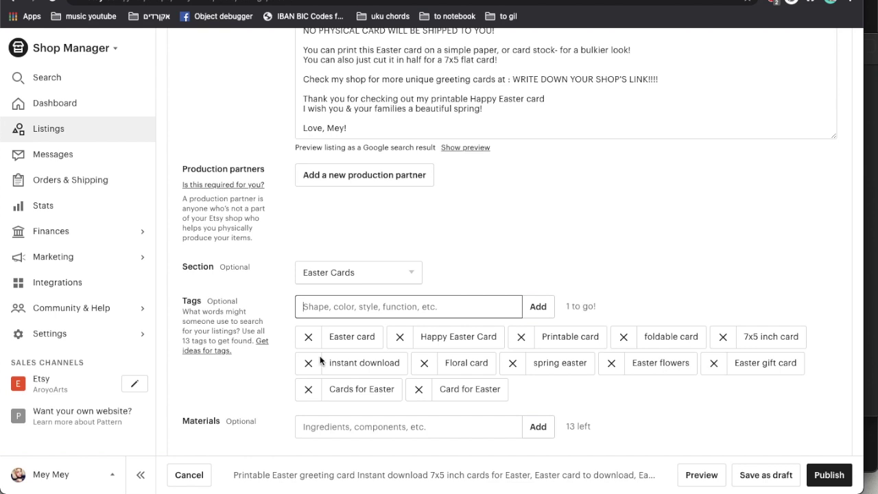
Add "Watercolor flowers" and "love" as the listing's materials
{"action": "scroll", "coordinate": [364, 306], "scroll_direction": "down", "scroll_amount": 1}
{"action": "scroll", "coordinate": [364, 306], "scroll_direction": "down", "scroll_amount": 3}
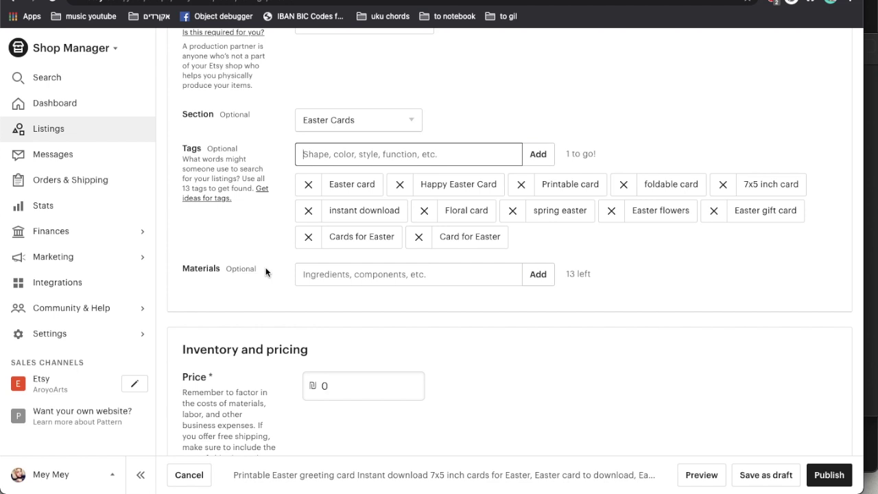
{"action": "left_click", "coordinate": [323, 277]}
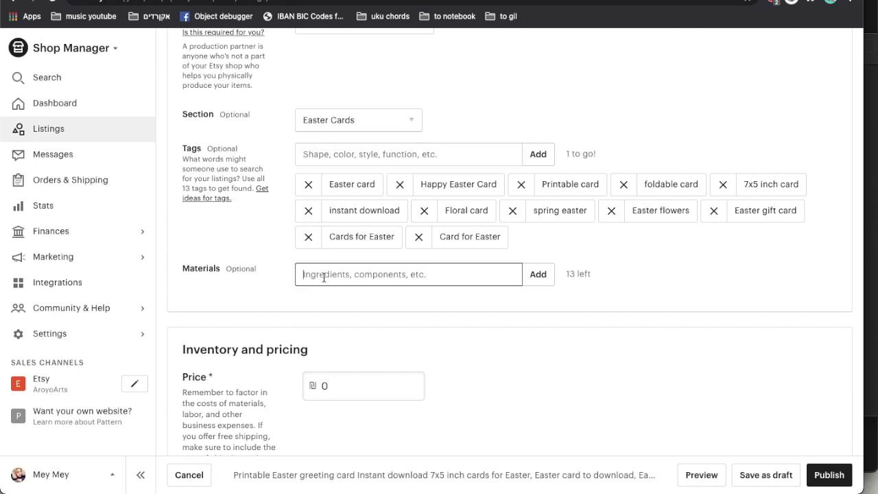
{"action": "type", "text": "Watercolo"}
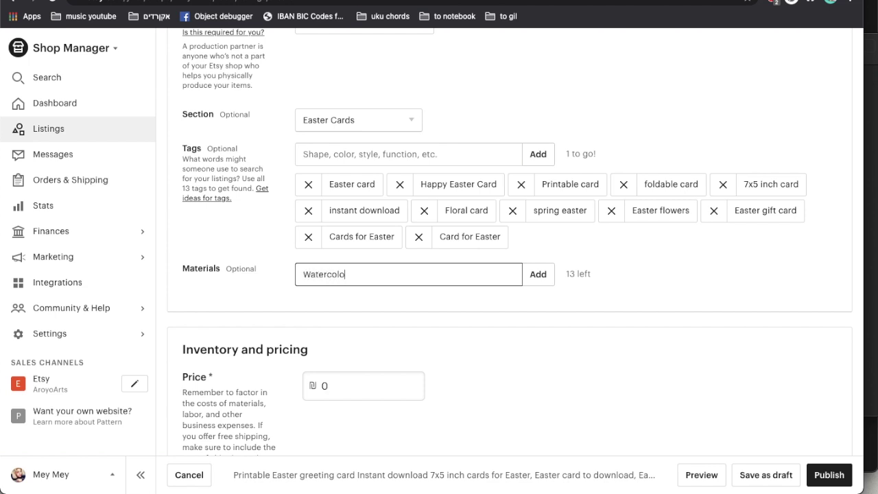
{"action": "type", "text": "r flowers, love"}
{"action": "key", "text": "Return"}
Set the listing's price to ₪12
{"action": "scroll", "coordinate": [515, 240], "scroll_direction": "down", "scroll_amount": 1}
{"action": "scroll", "coordinate": [364, 306], "scroll_direction": "down", "scroll_amount": 3}
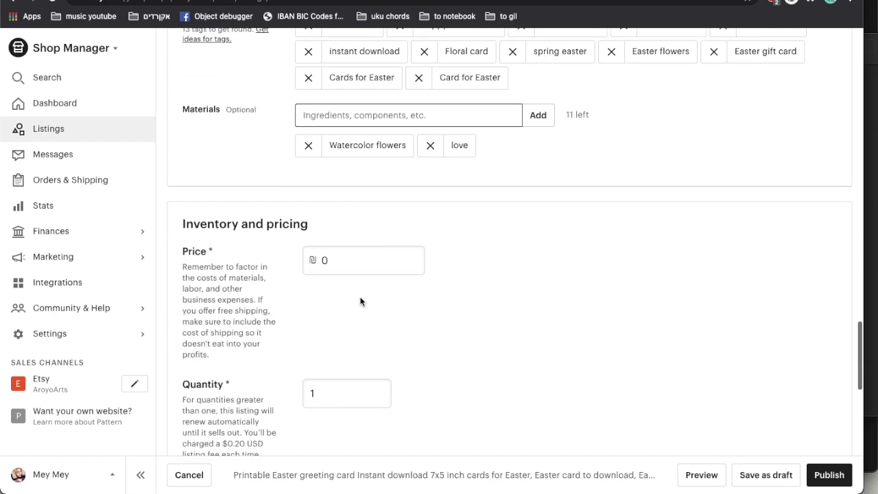
{"action": "left_click", "coordinate": [335, 260]}
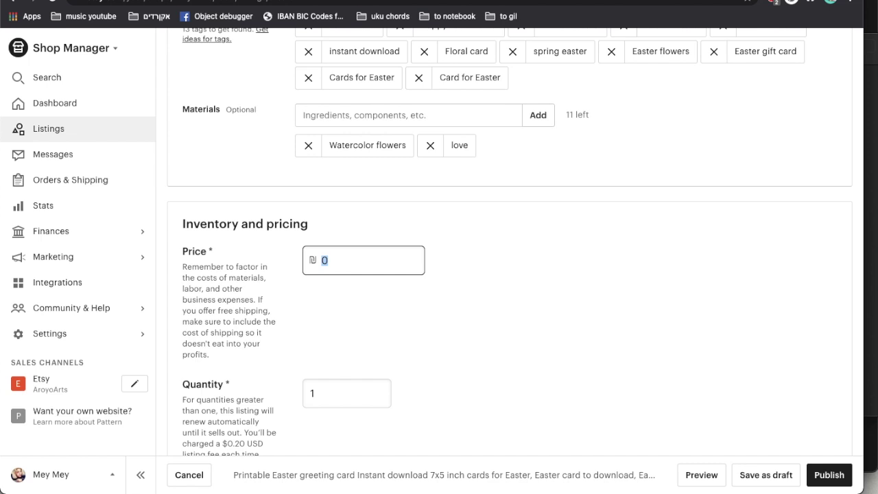
{"action": "type", "text": "12"}
{"action": "left_click", "coordinate": [451, 264]}
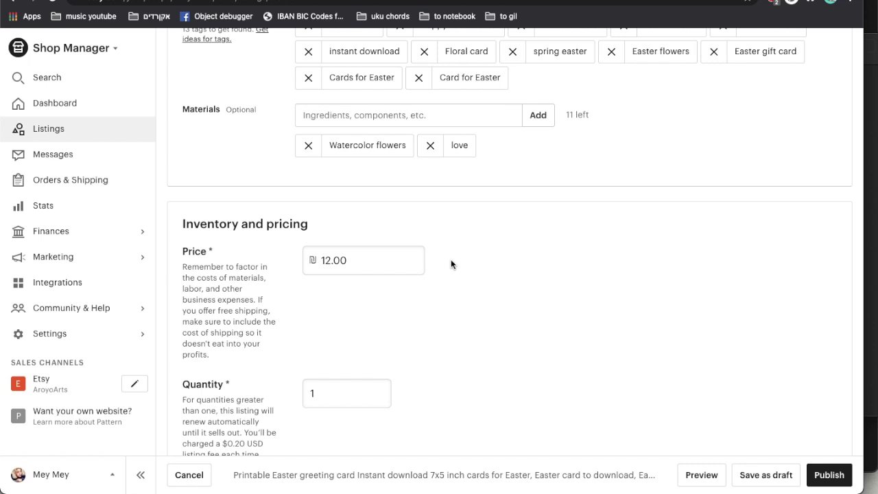
Set the listing's available quantity to 100
{"action": "scroll", "coordinate": [451, 259], "scroll_direction": "down", "scroll_amount": 3}
{"action": "left_click", "coordinate": [304, 230]}
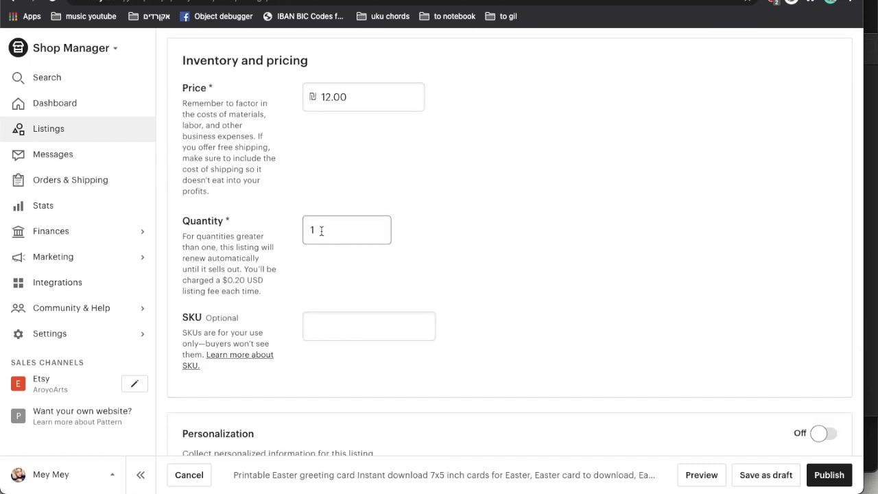
{"action": "double_click", "coordinate": [321, 230]}
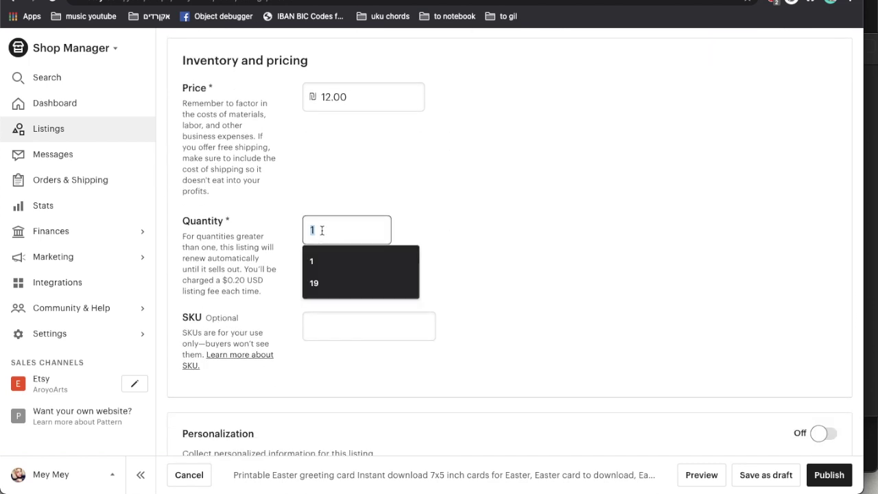
{"action": "key", "text": "Escape"}
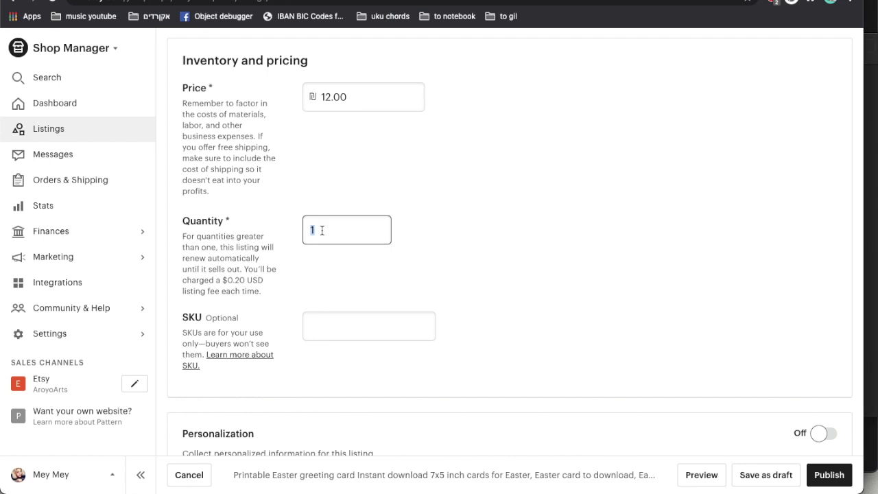
{"action": "type", "text": "100"}
{"action": "left_click", "coordinate": [378, 255]}
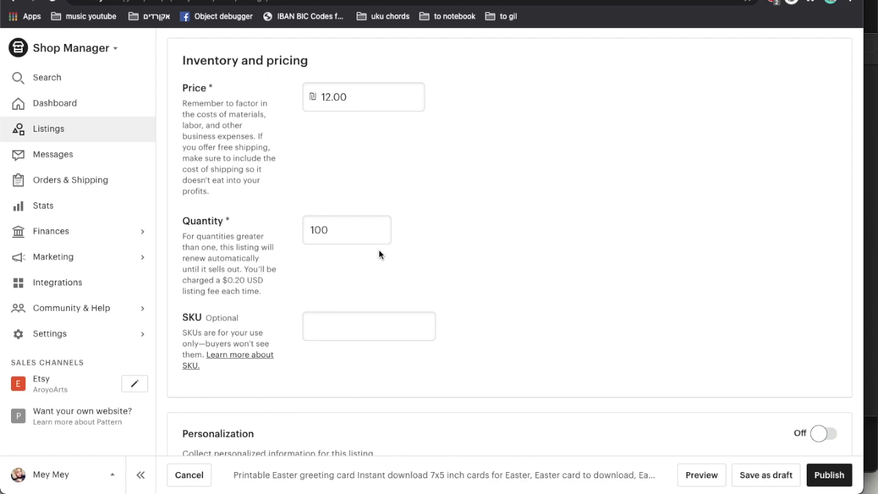
Review the personalization, digital files and marketing options, keeping "Yes, advertise this listing" selected
{"action": "scroll", "coordinate": [379, 254], "scroll_direction": "down", "scroll_amount": 4}
{"action": "scroll", "coordinate": [379, 255], "scroll_direction": "down", "scroll_amount": 3}
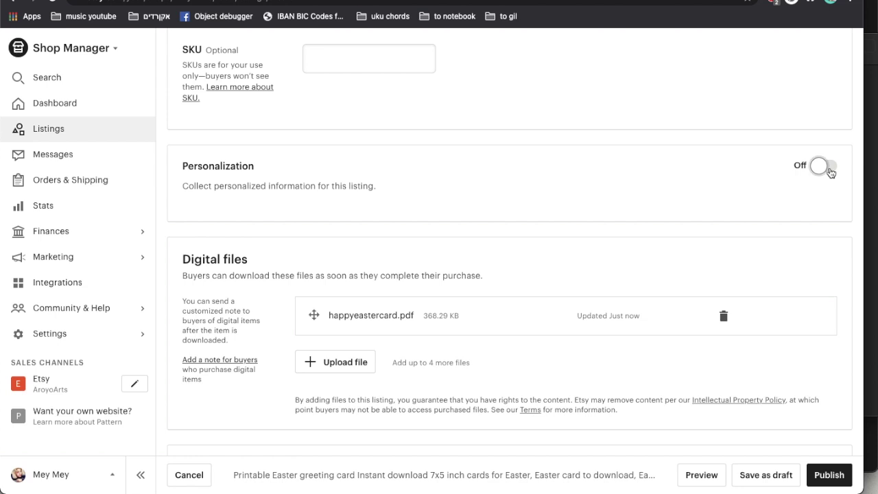
{"action": "scroll", "coordinate": [356, 308], "scroll_direction": "down", "scroll_amount": 5}
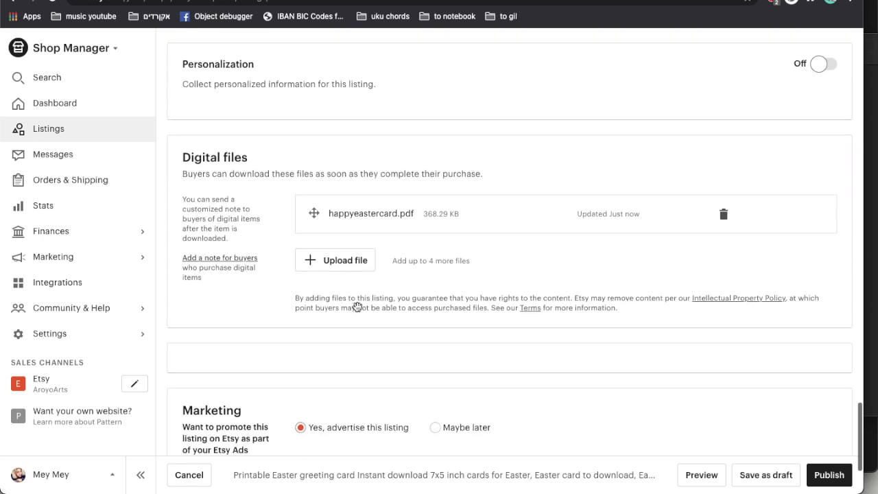
{"action": "scroll", "coordinate": [357, 306], "scroll_direction": "down", "scroll_amount": 2}
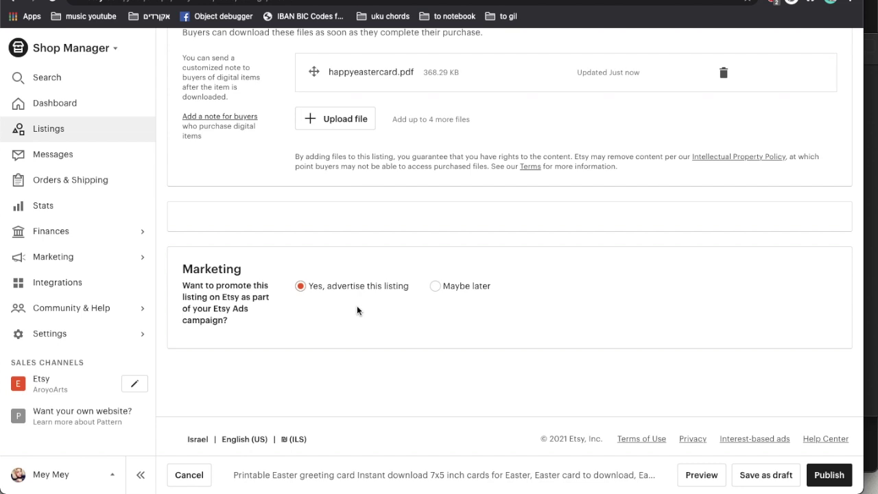
{"action": "left_click", "coordinate": [436, 287]}
{"action": "left_click", "coordinate": [301, 286]}
Enlarge the second and third listing photos in turn to check them before publishing
{"action": "scroll", "coordinate": [305, 288], "scroll_direction": "up", "scroll_amount": 5}
{"action": "scroll", "coordinate": [304, 288], "scroll_direction": "up", "scroll_amount": 20}
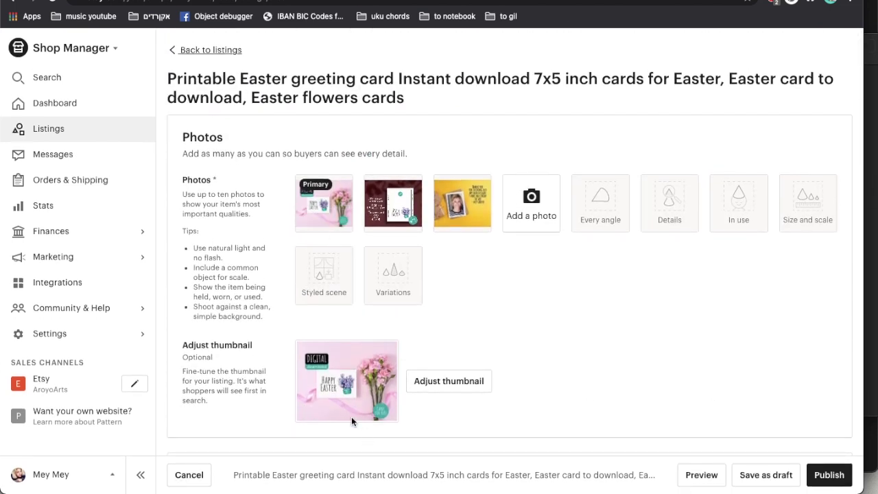
{"action": "left_click", "coordinate": [386, 199]}
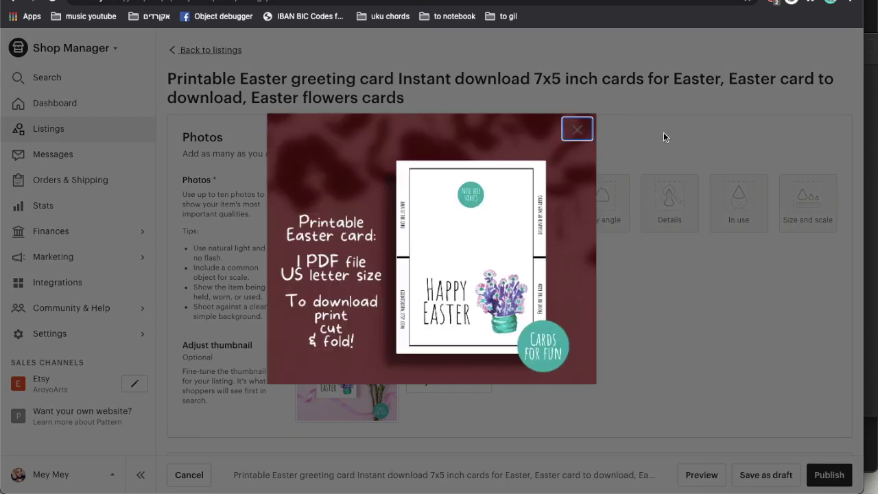
{"action": "left_click", "coordinate": [655, 139]}
{"action": "left_click", "coordinate": [459, 194]}
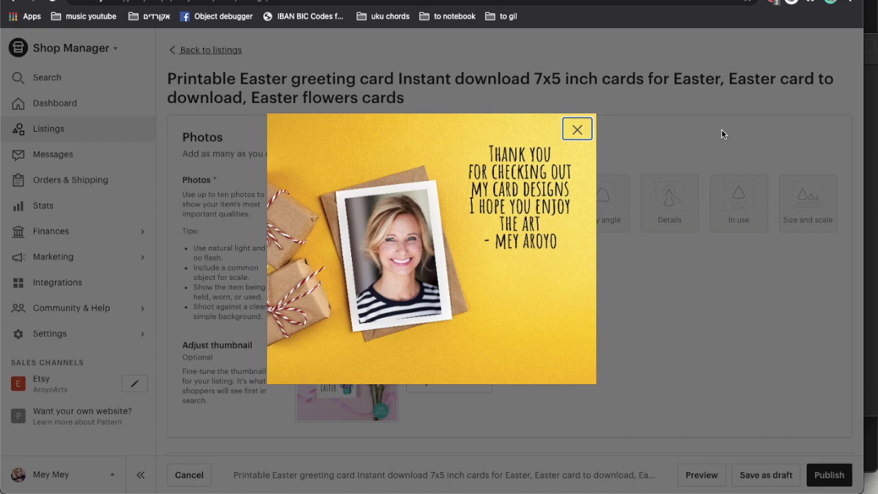
{"action": "left_click", "coordinate": [723, 135]}
Publish the Easter greeting card listing, agreeing to the US$0.20 fee, and open its live page on Etsy
{"action": "left_click", "coordinate": [829, 477]}
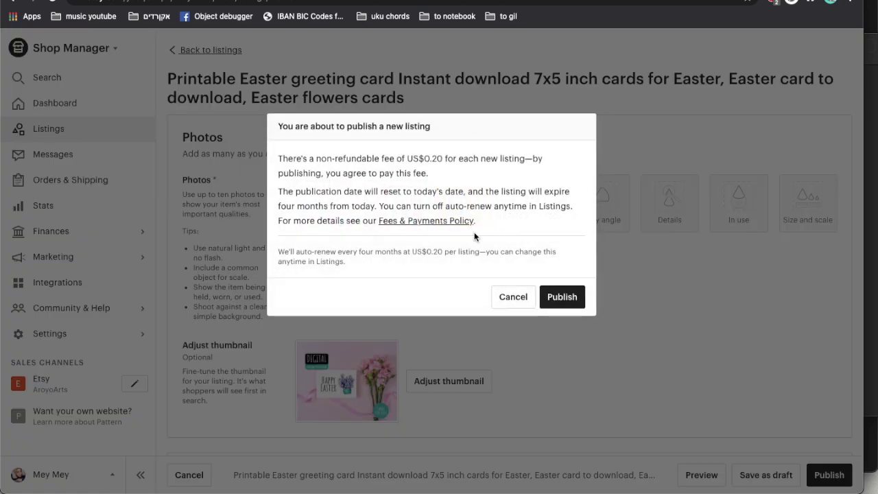
{"action": "left_click", "coordinate": [562, 297]}
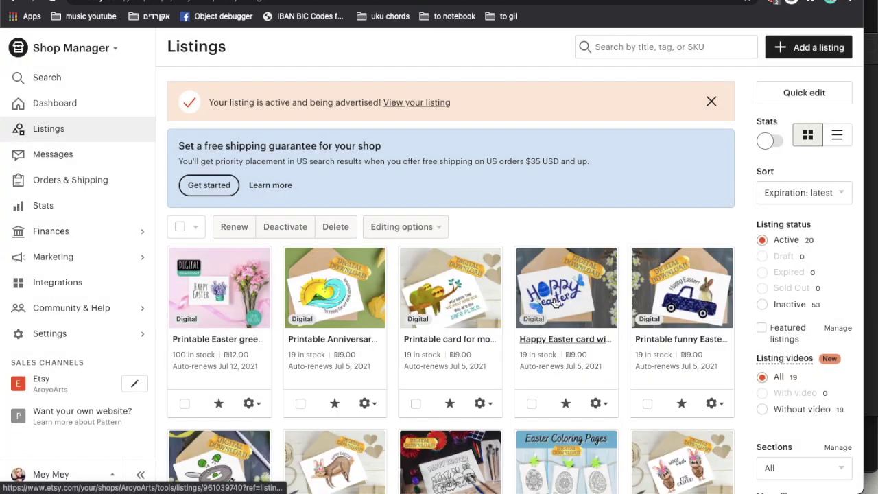
{"action": "left_click", "coordinate": [253, 403]}
{"action": "left_click", "coordinate": [229, 436]}
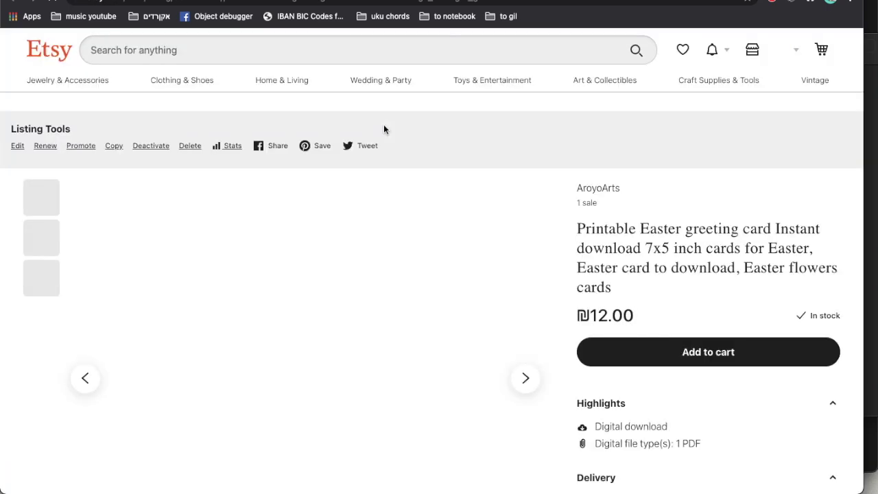
Check the live listing by viewing its second and third photos and returning to the first one
{"action": "scroll", "coordinate": [384, 128], "scroll_direction": "down", "scroll_amount": 5}
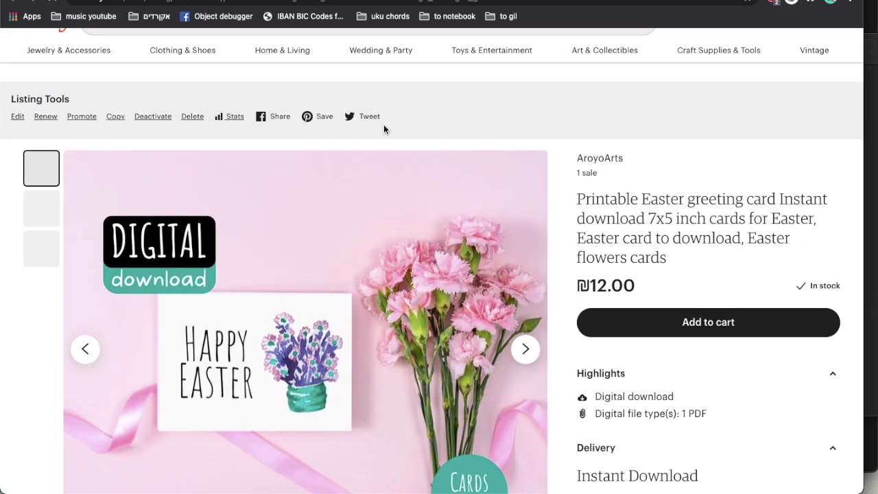
{"action": "scroll", "coordinate": [383, 124], "scroll_direction": "up", "scroll_amount": 4}
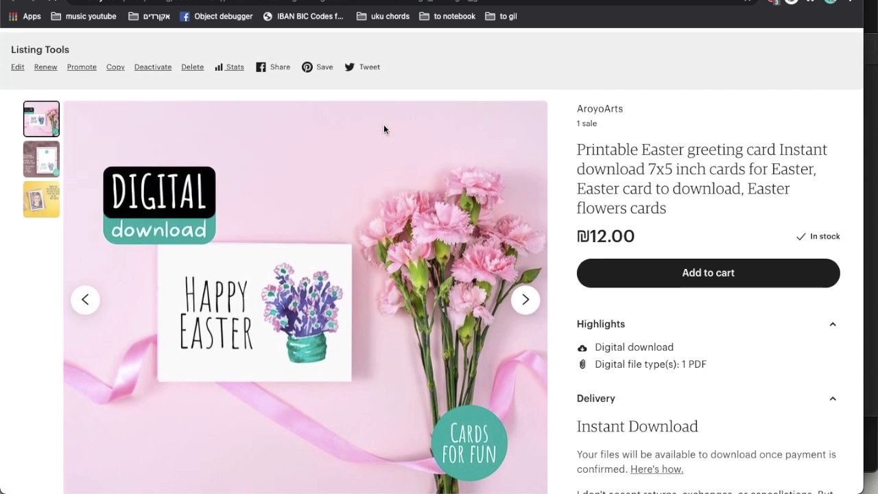
{"action": "left_click", "coordinate": [41, 168]}
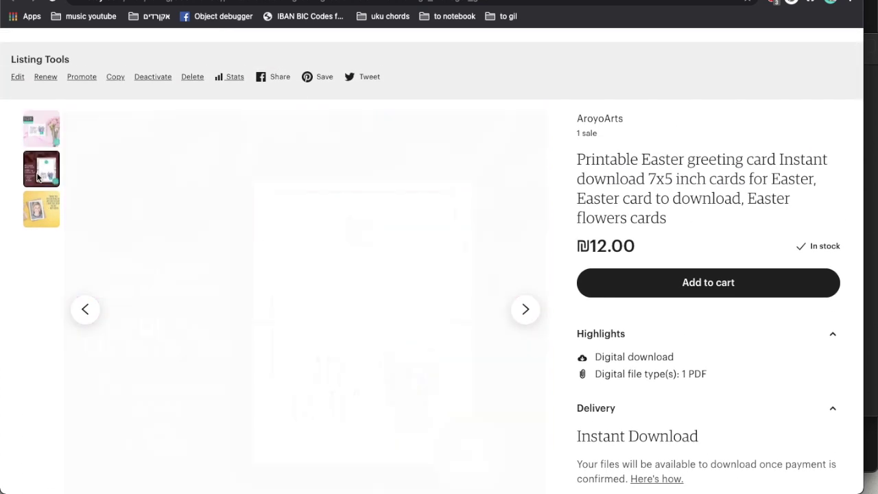
{"action": "scroll", "coordinate": [51, 142], "scroll_direction": "down", "scroll_amount": 2}
{"action": "left_click", "coordinate": [51, 142]}
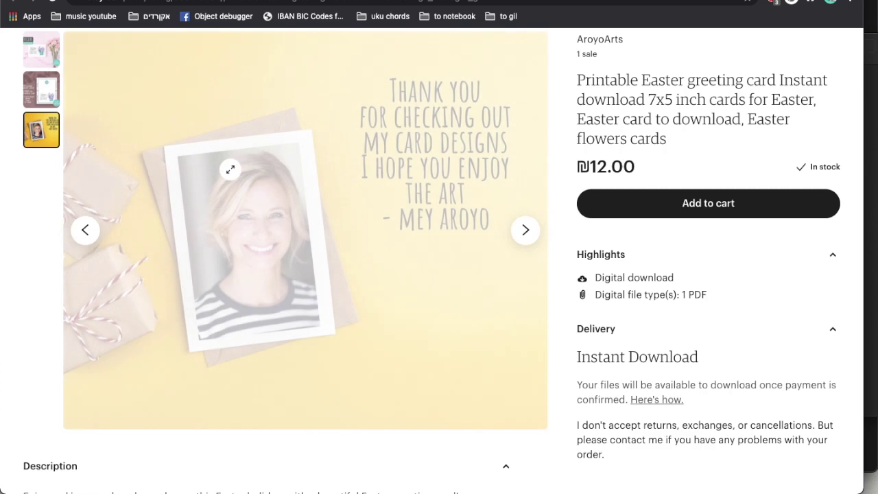
{"action": "scroll", "coordinate": [232, 85], "scroll_direction": "up", "scroll_amount": 2}
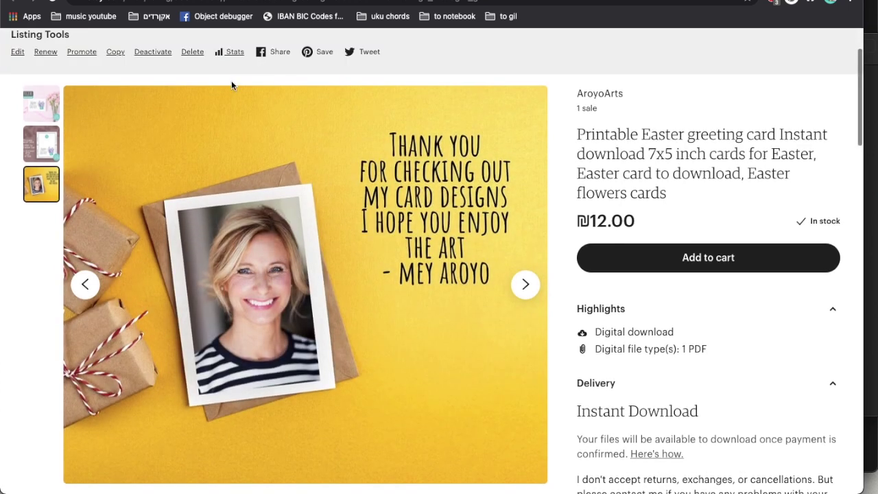
{"action": "left_click", "coordinate": [41, 103]}
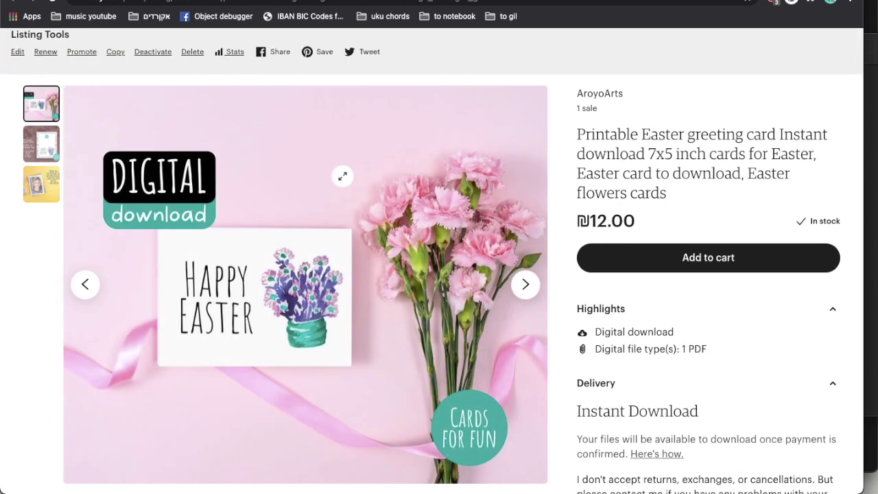
Switch to Canva to look over the Happy Easter card design and its framed print layout, and return to the Etsy listing
{"action": "scroll", "coordinate": [431, 261], "scroll_direction": "down", "scroll_amount": 1}
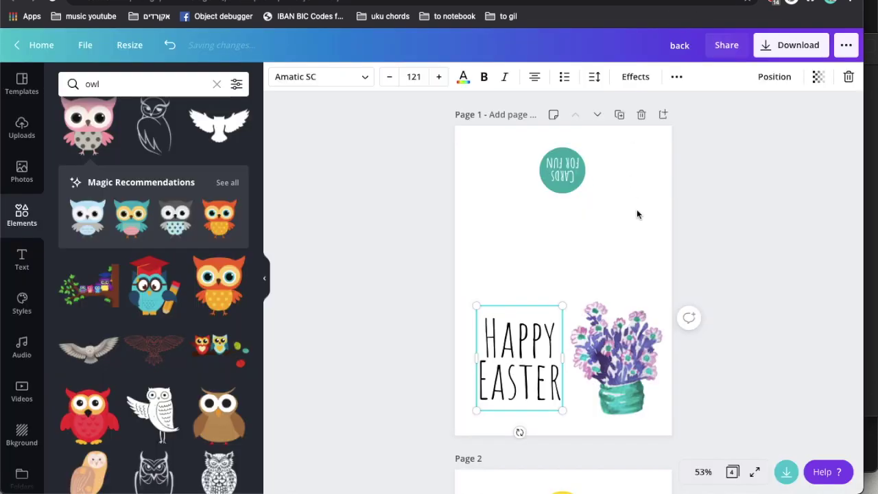
{"action": "scroll", "coordinate": [637, 214], "scroll_direction": "down", "scroll_amount": 10}
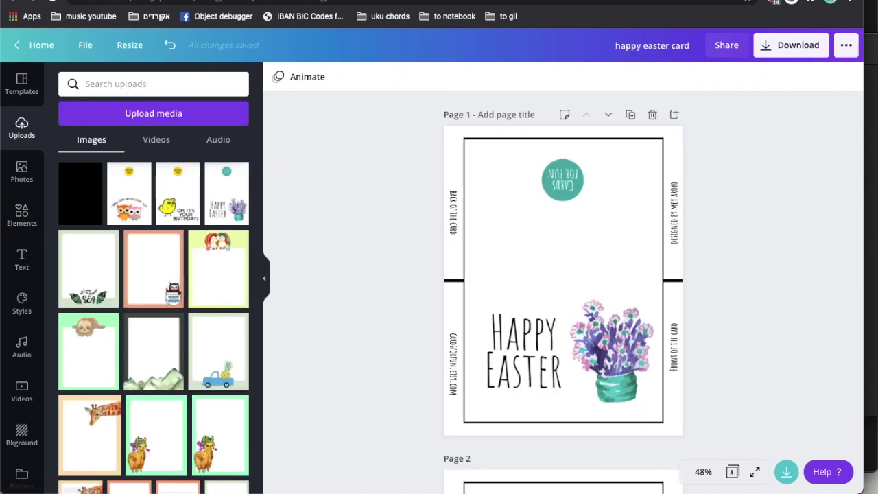
{"action": "scroll", "coordinate": [589, 195], "scroll_direction": "down", "scroll_amount": 2}
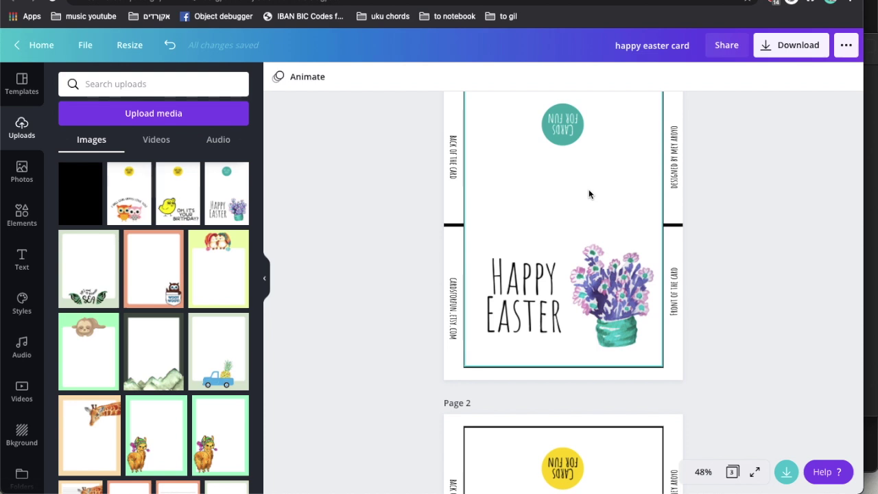
{"action": "key", "text": "ctrl+Tab"}
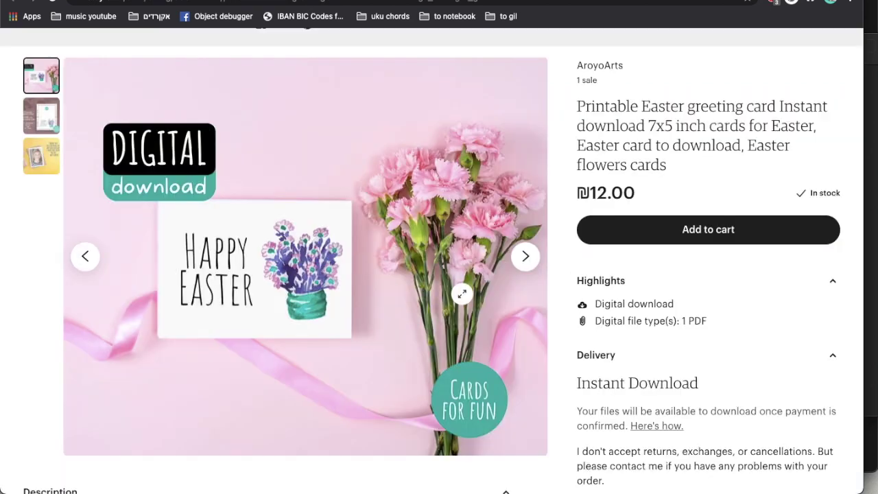